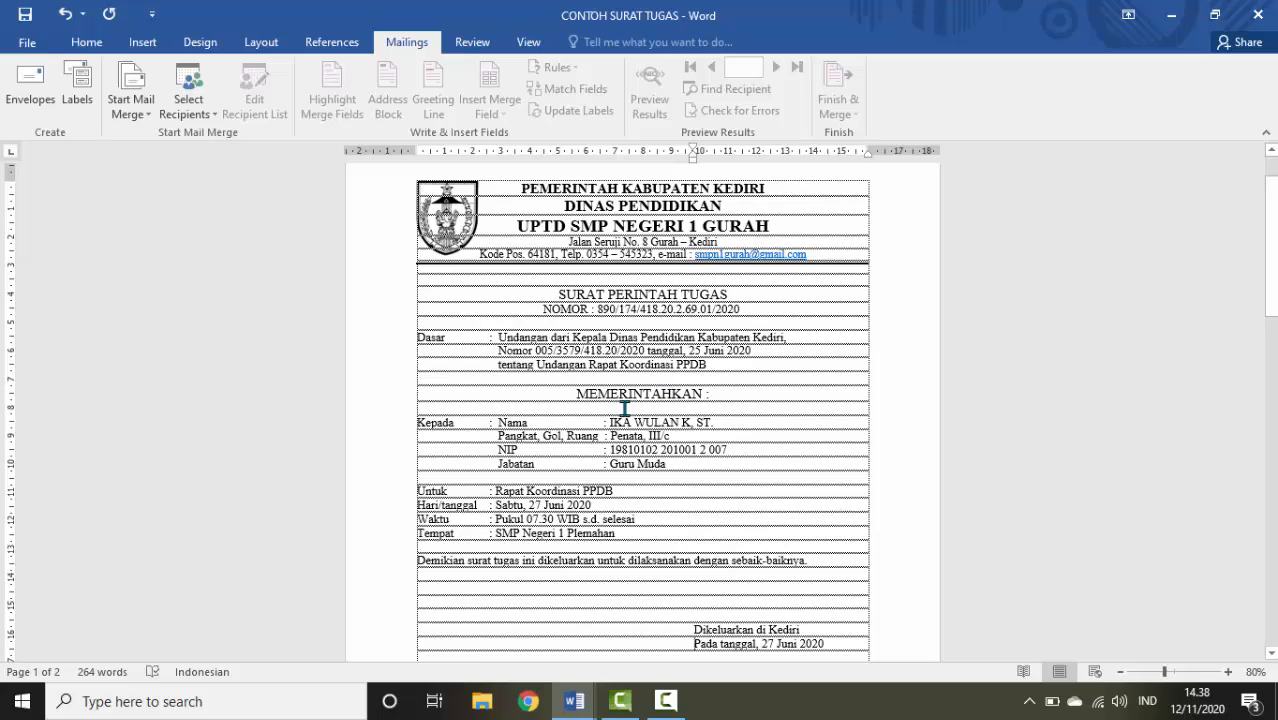
# Launch Excel from the Windows search and start a blank workbook
pyautogui.scroll(-6, 651, 405)
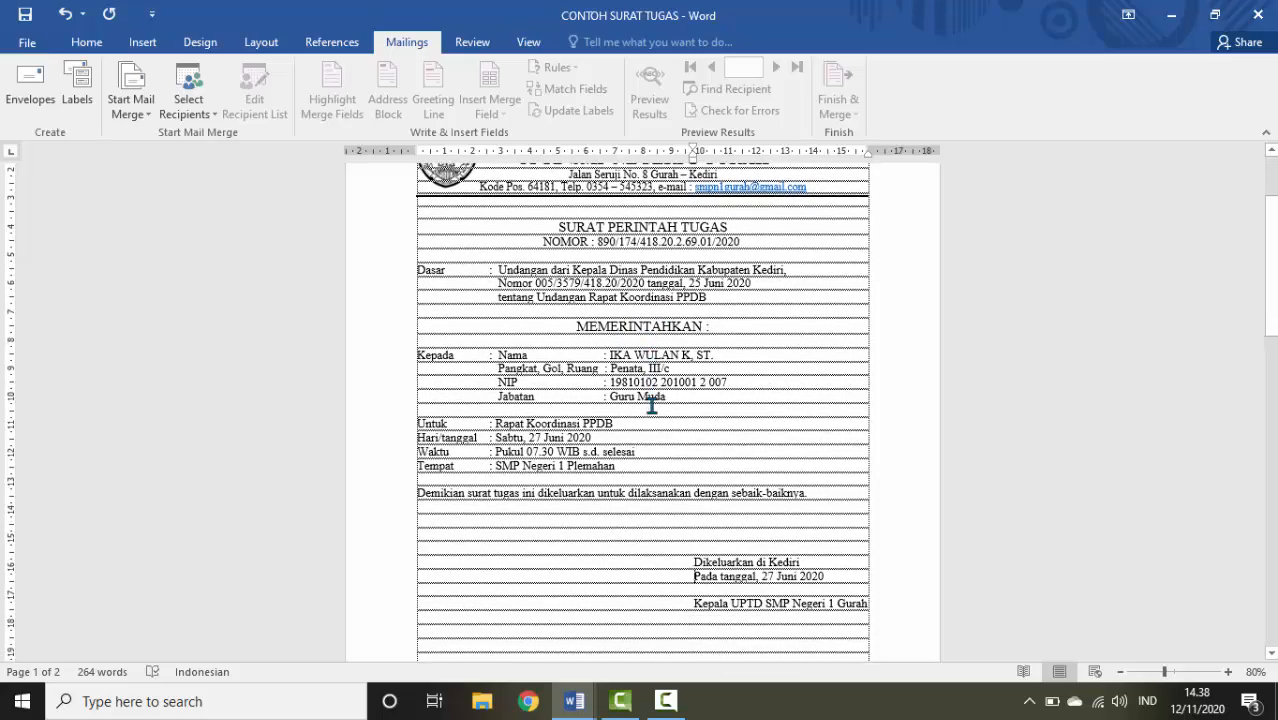
pyautogui.scroll(-12, 651, 405)
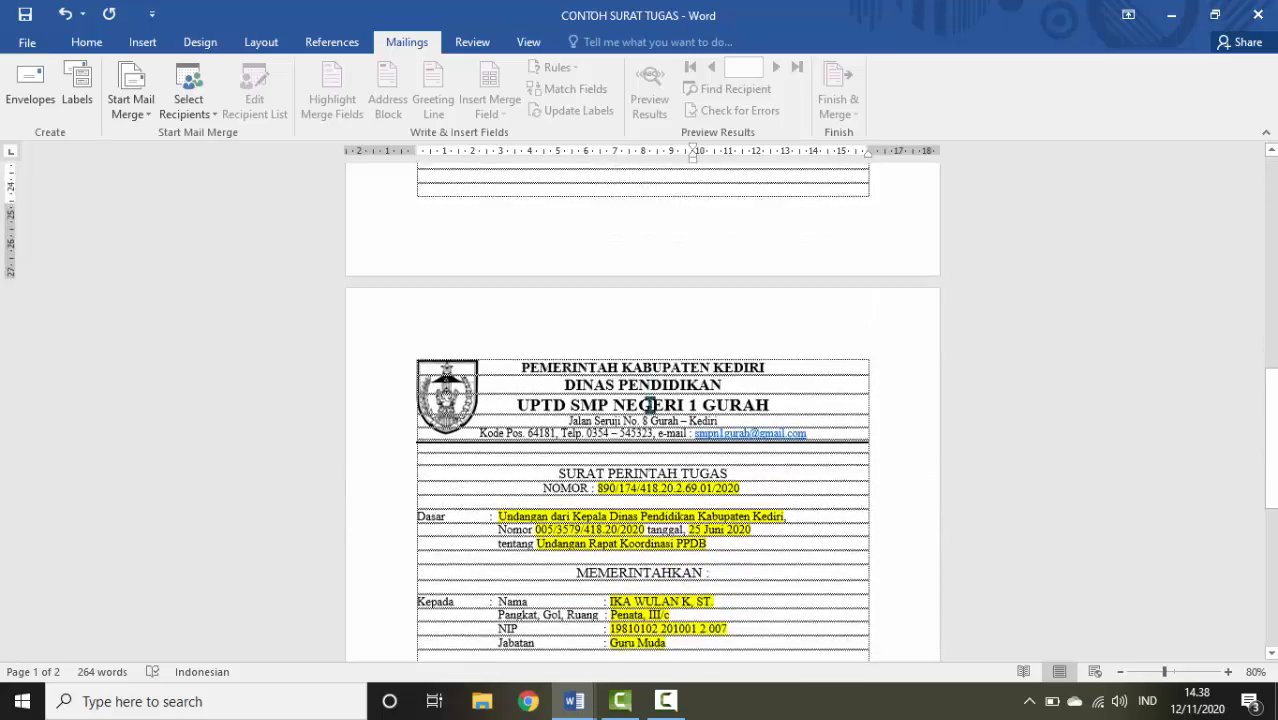
pyautogui.scroll(2, 651, 405)
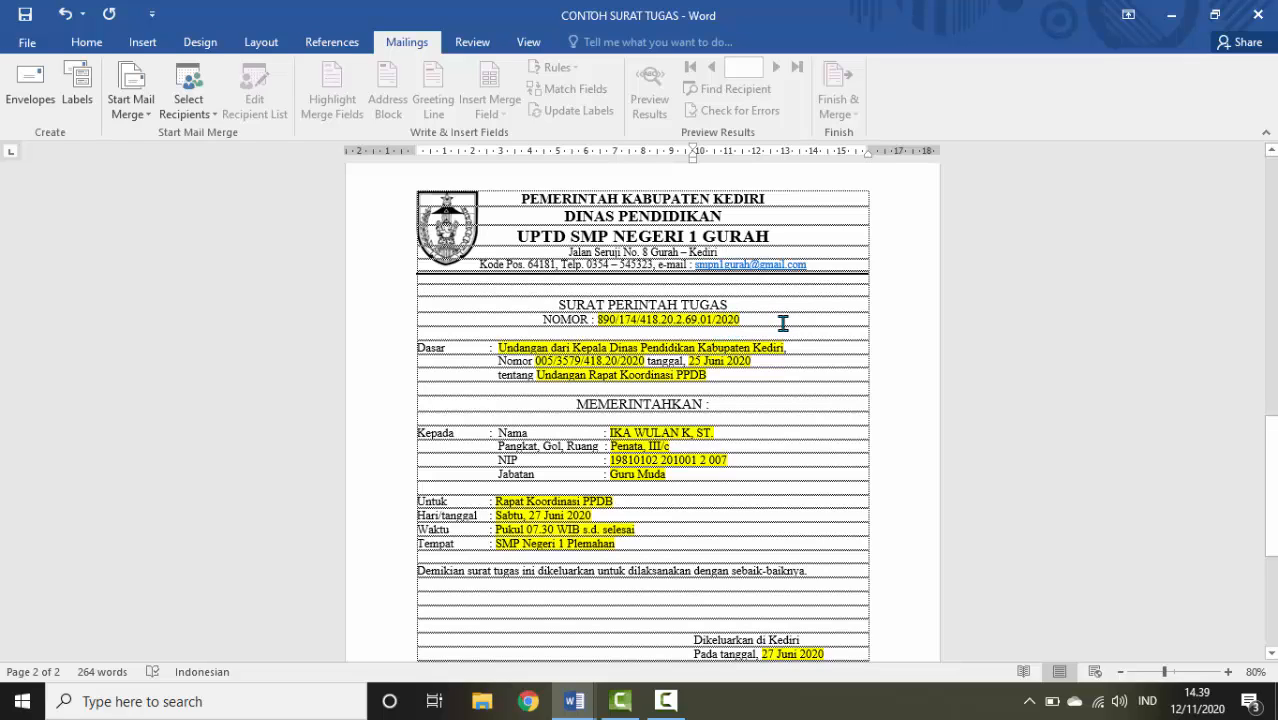
pyautogui.scroll(-3, 798, 337)
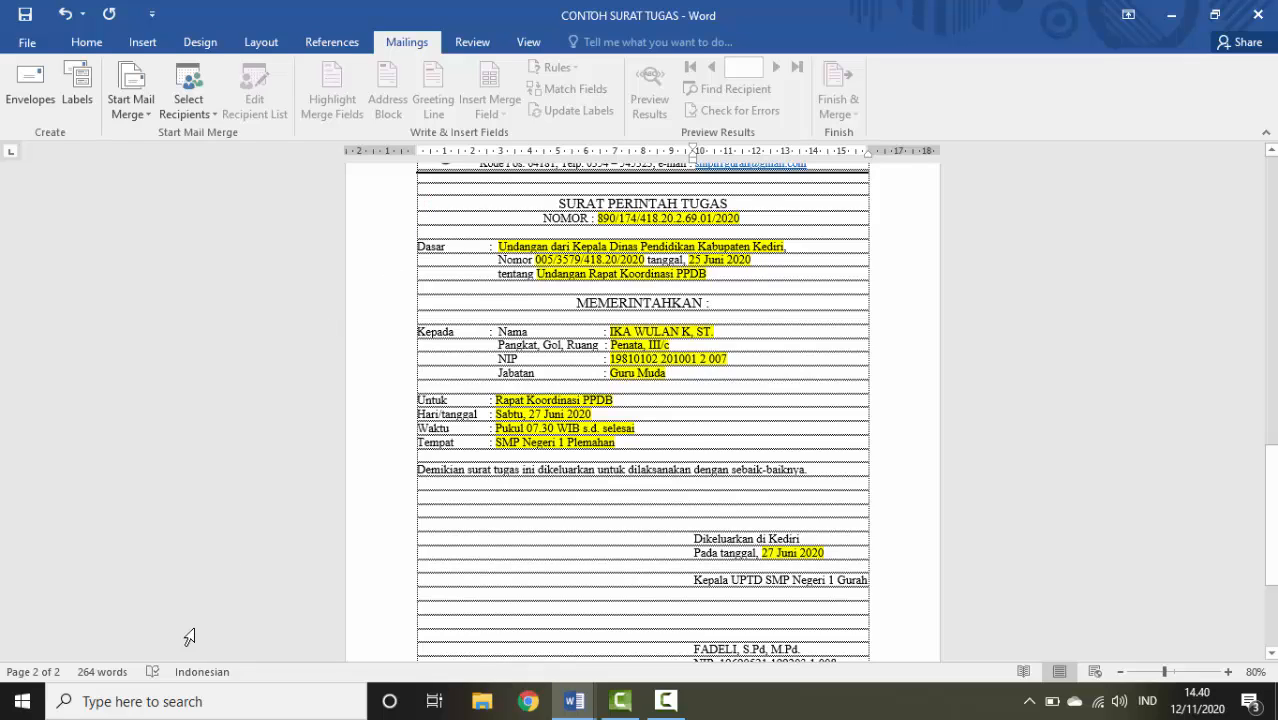
pyautogui.click(178, 705)
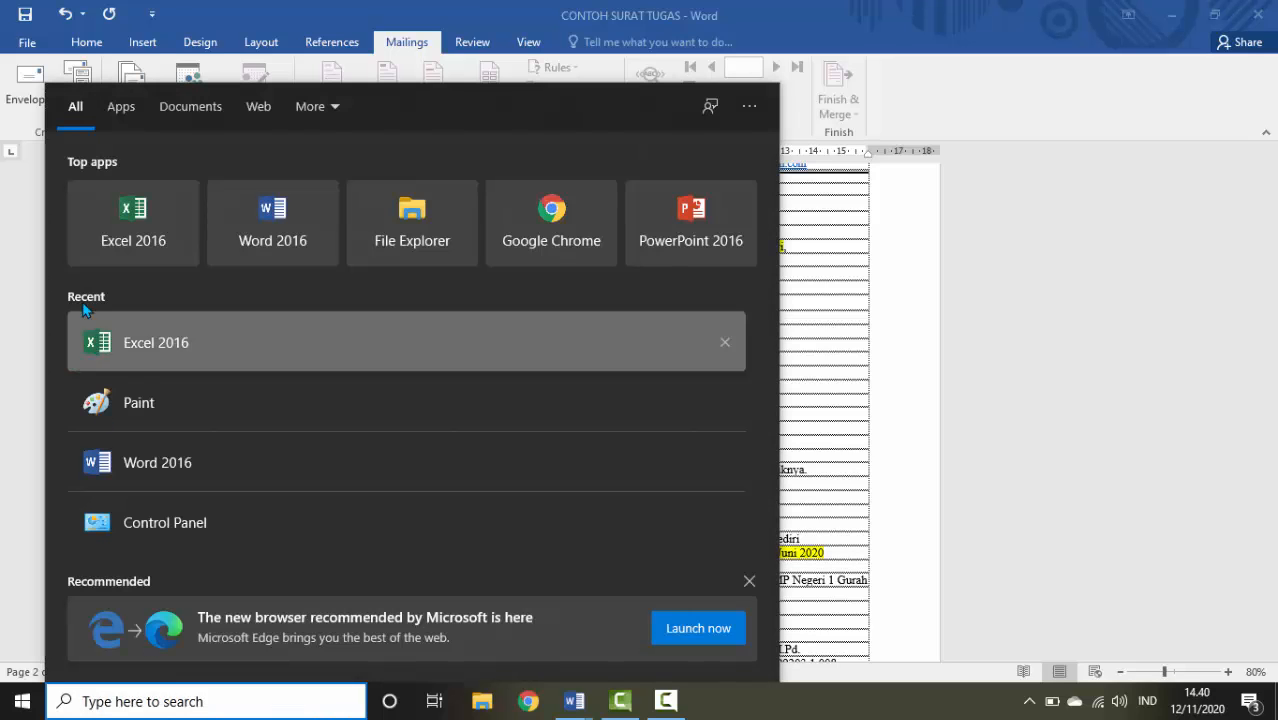
pyautogui.click(105, 240)
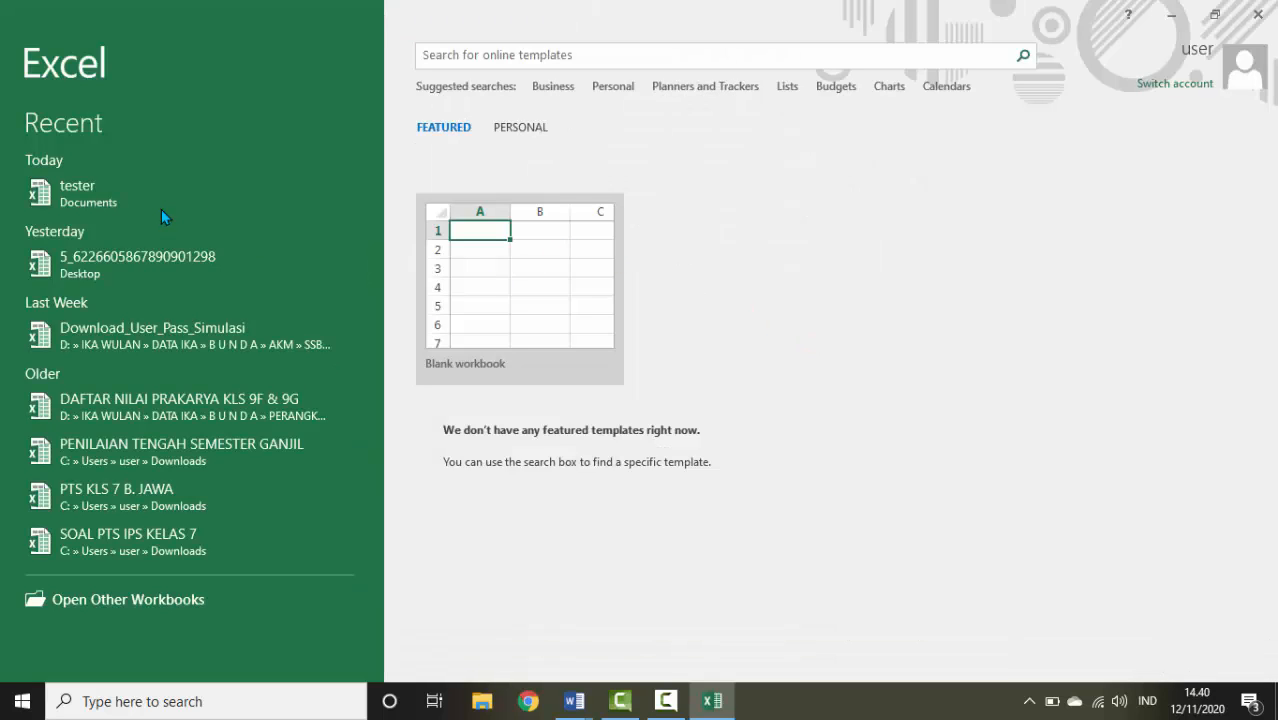
pyautogui.click(551, 295)
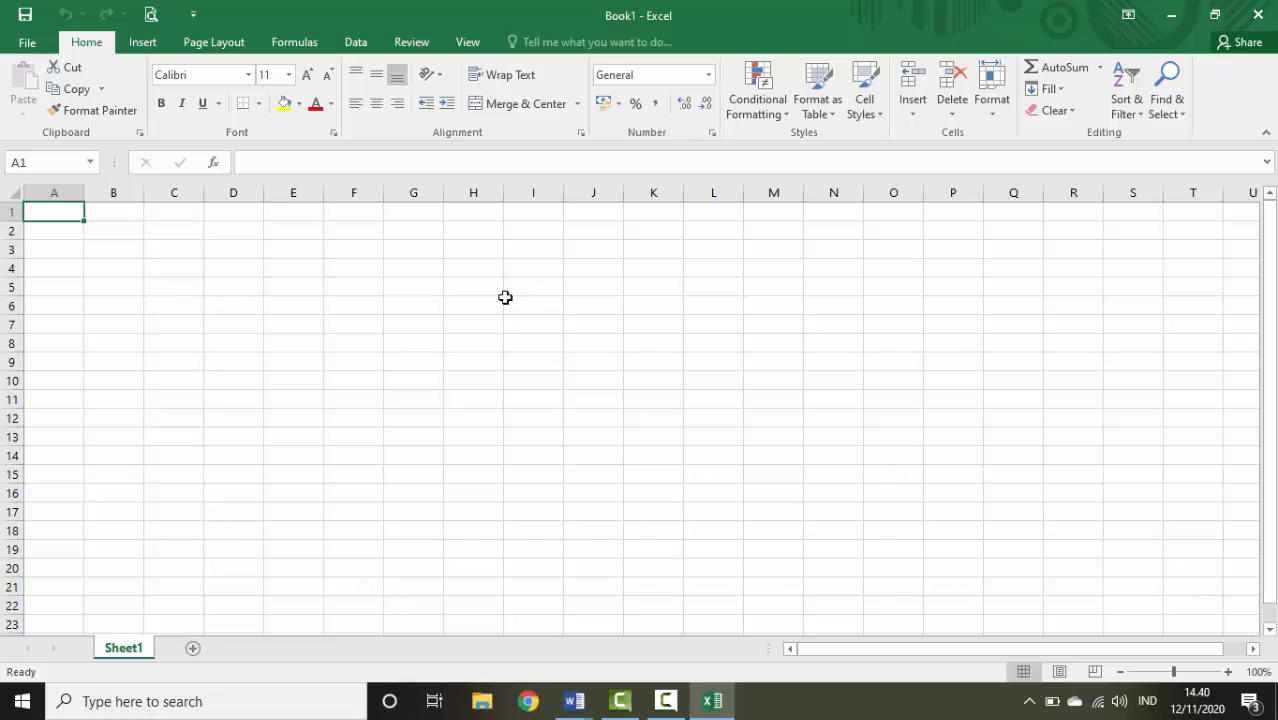
# Check the CONTOH SURAT TUGAS letter's fields, then select cell A1 in Book1
pyautogui.click(6, 212)
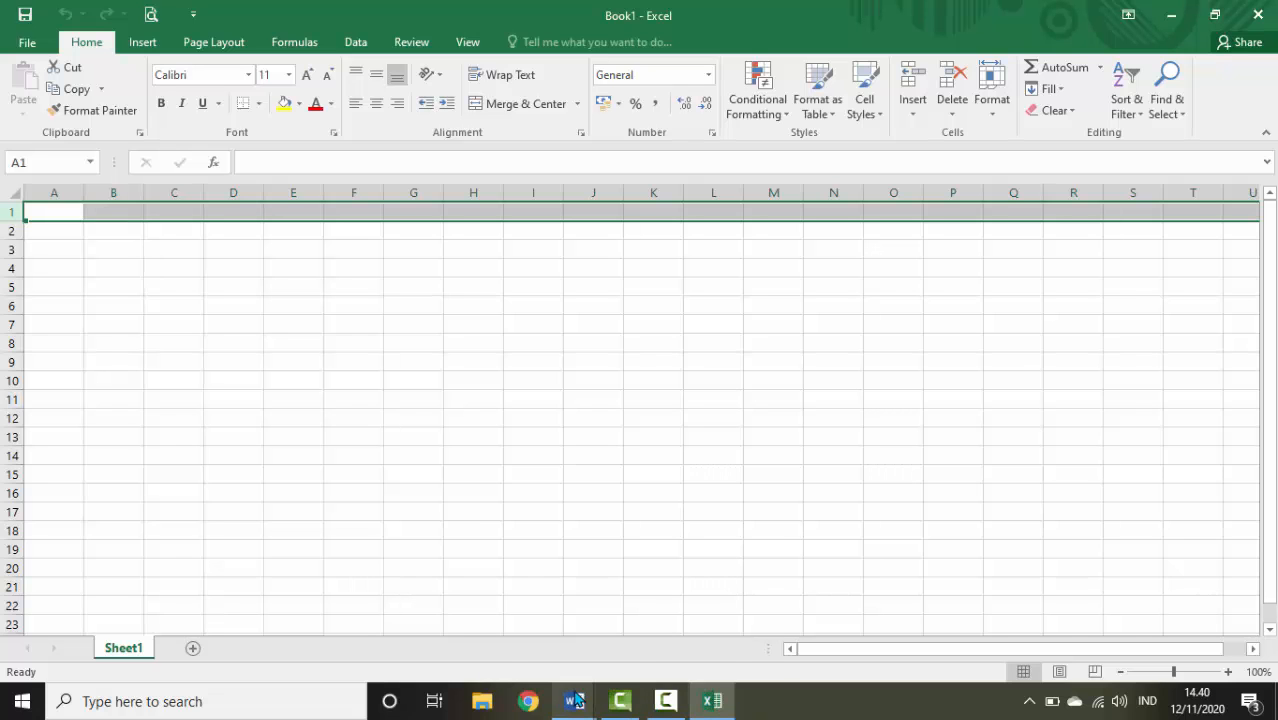
pyautogui.moveTo(573, 701)
pyautogui.click(533, 643)
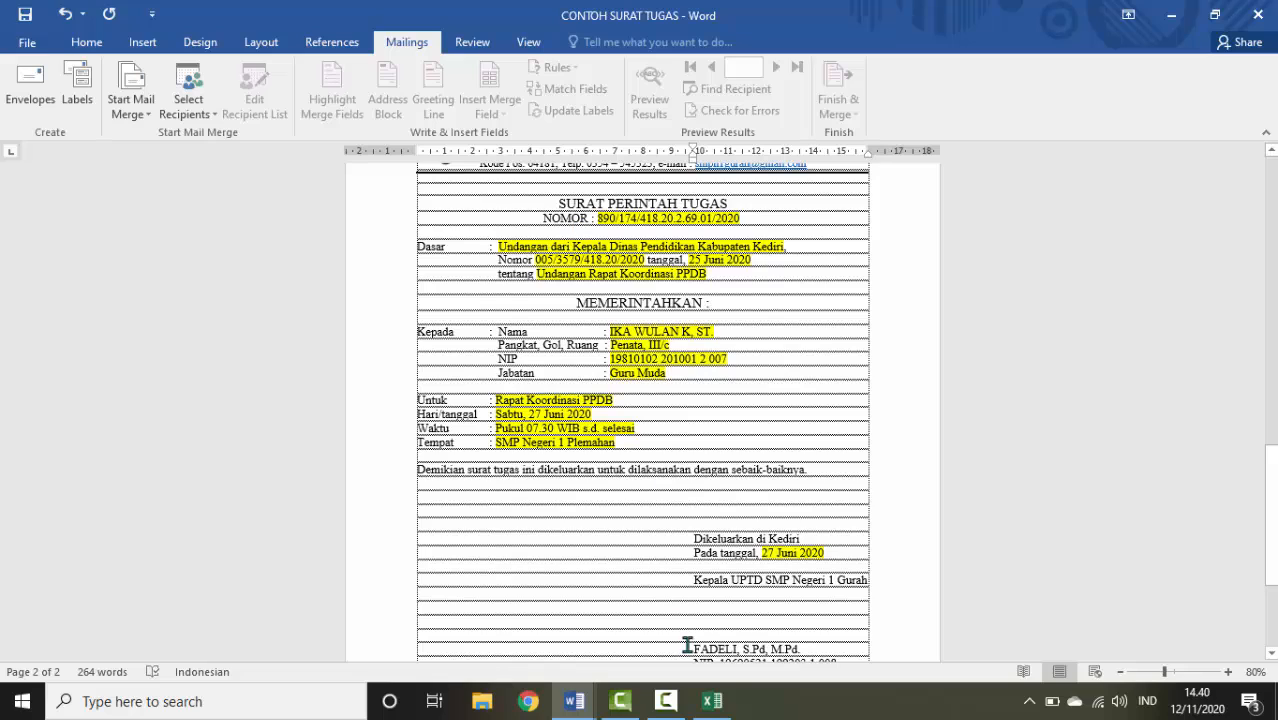
pyautogui.click(712, 701)
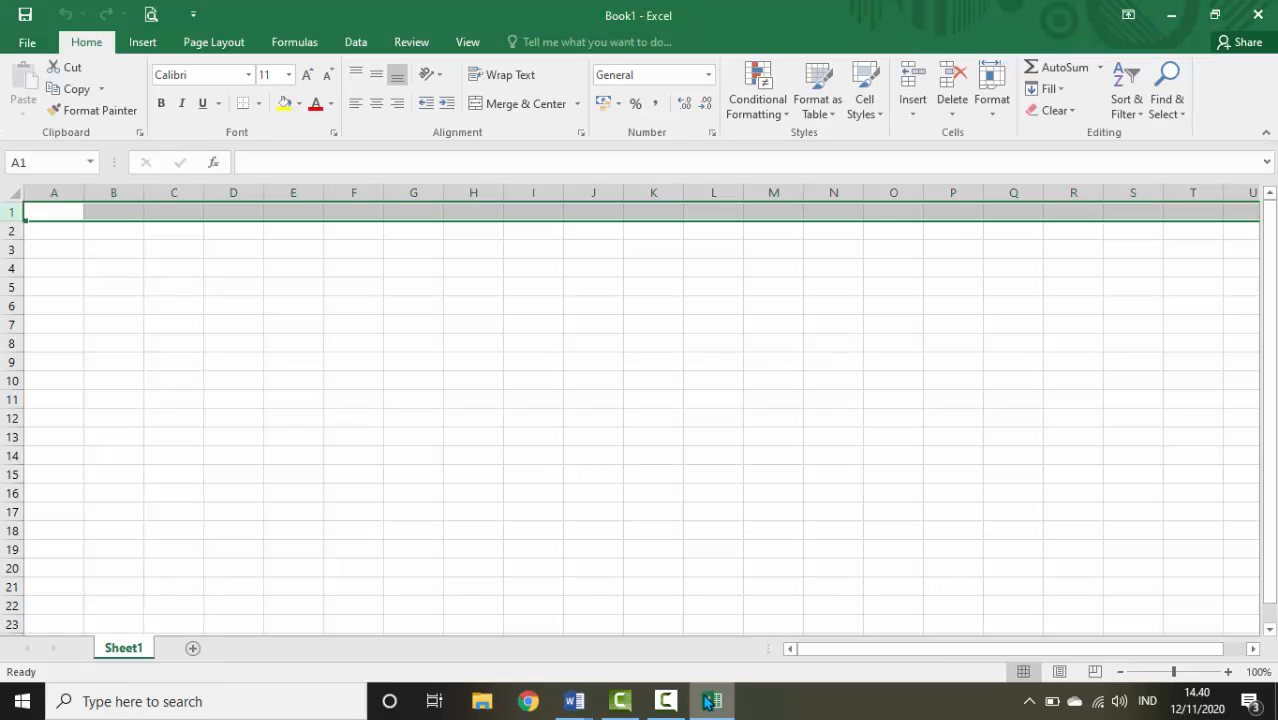
pyautogui.click(66, 211)
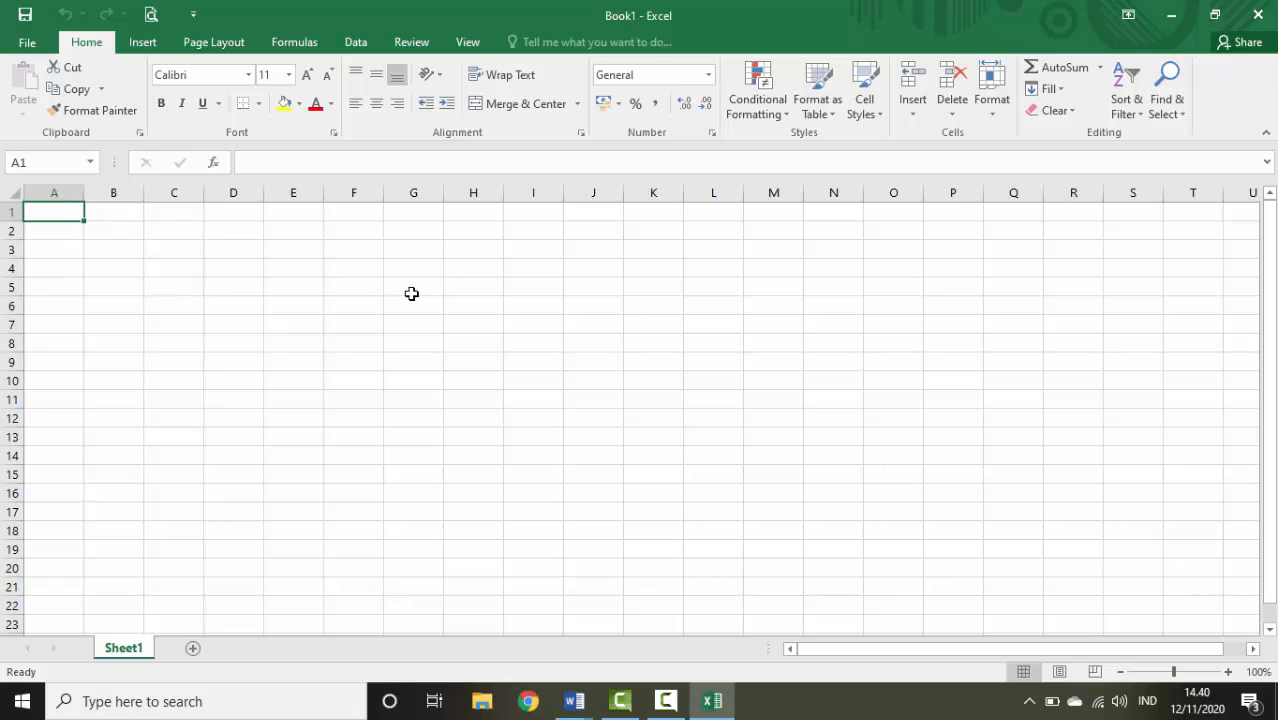
# Enter the headings No Surat and Dasar in A1 and B1, referring to the letter
pyautogui.write('n')
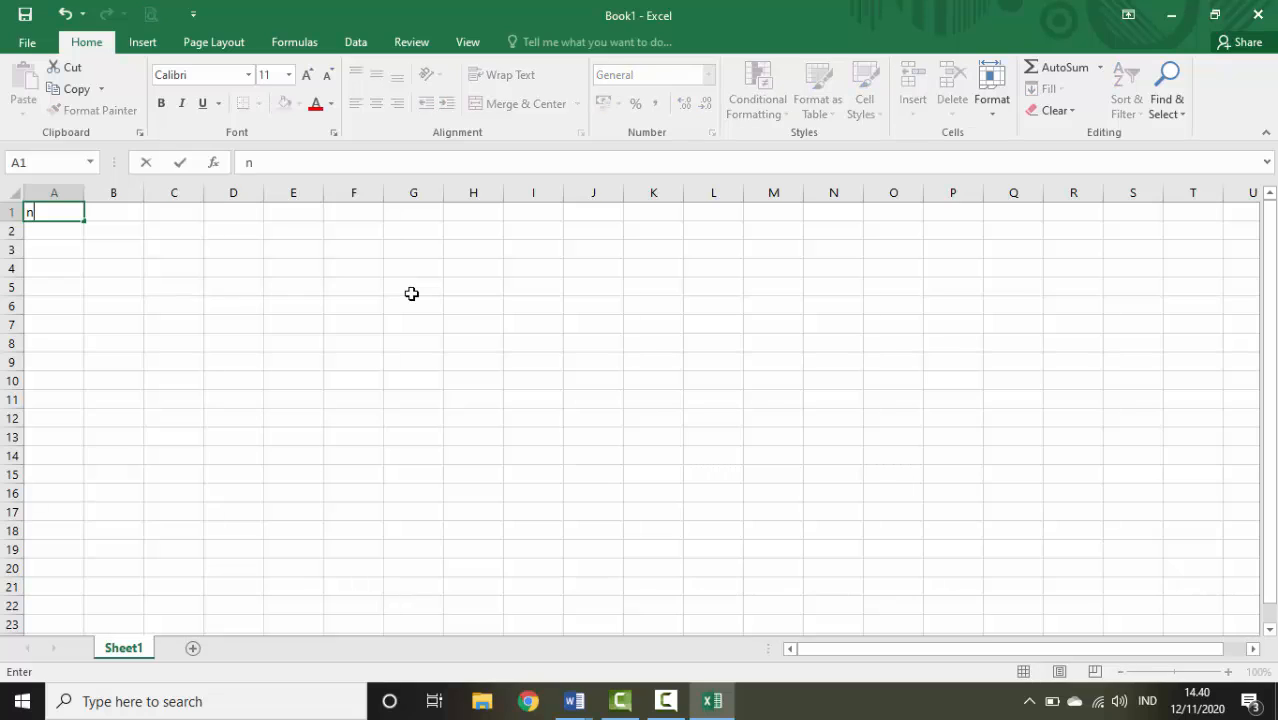
pyautogui.press('BackSpace')
pyautogui.write('No Surat')
pyautogui.press('Tab')
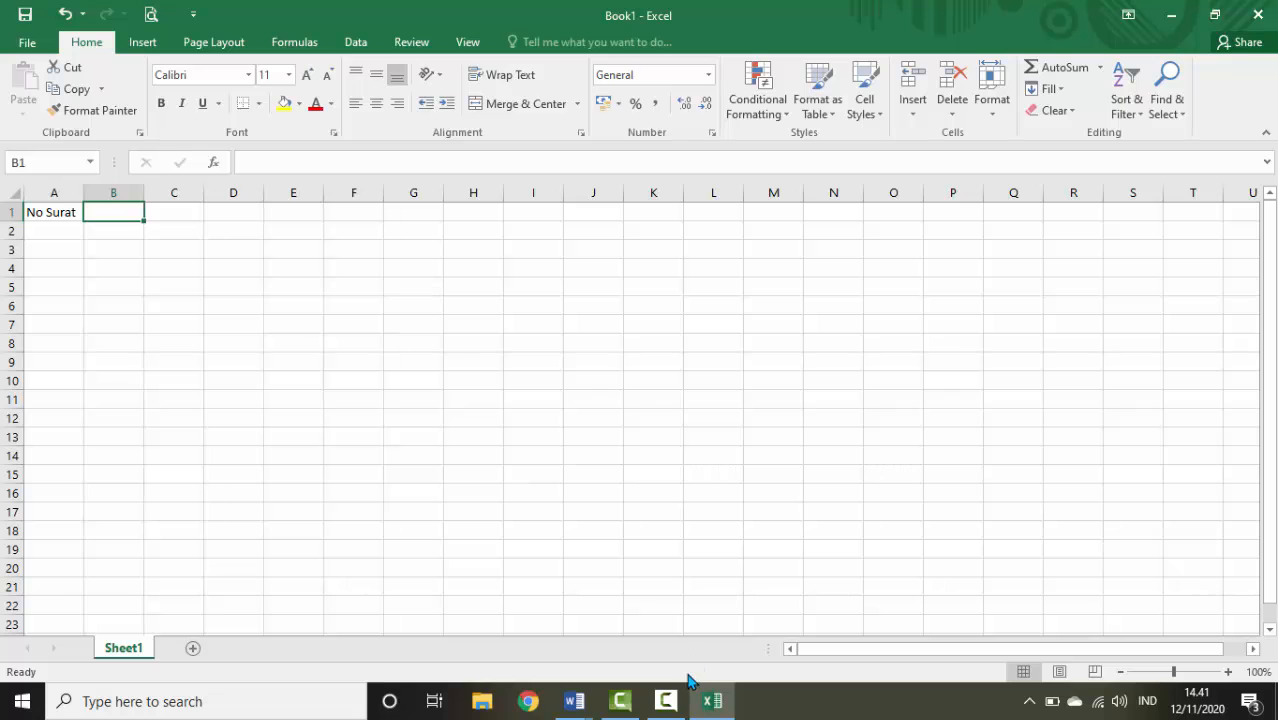
pyautogui.click(578, 712)
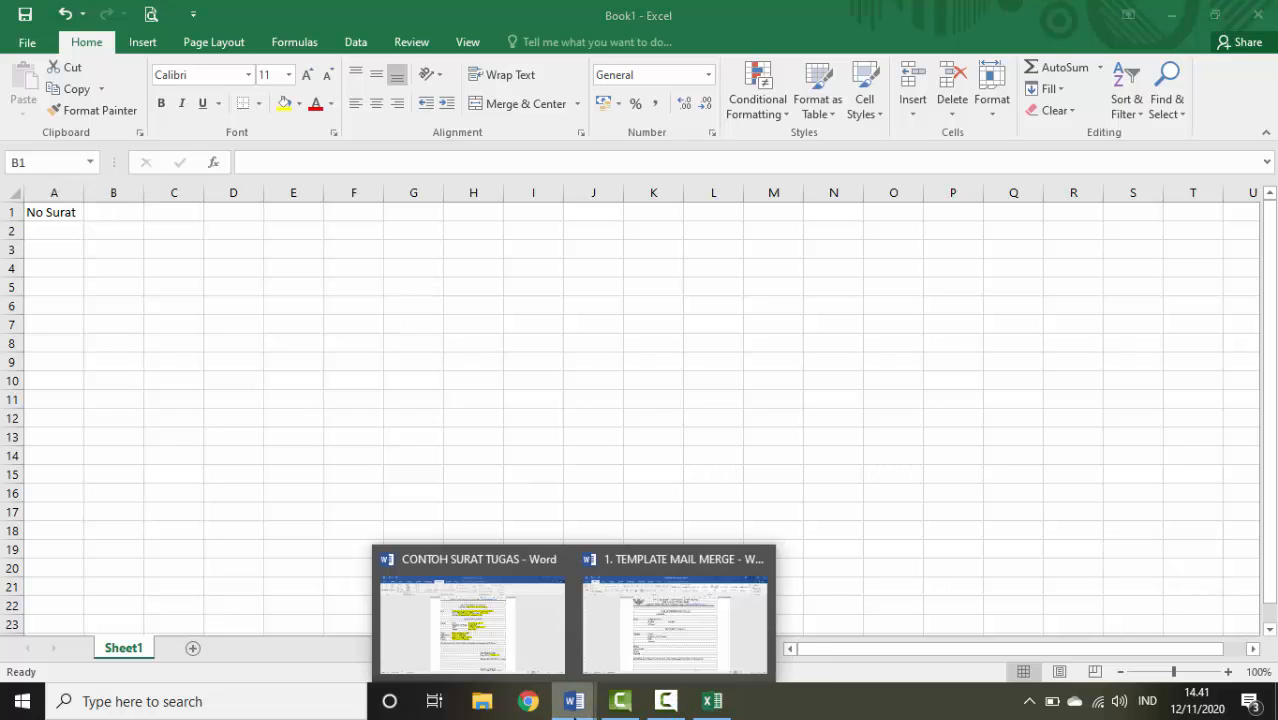
pyautogui.click(530, 660)
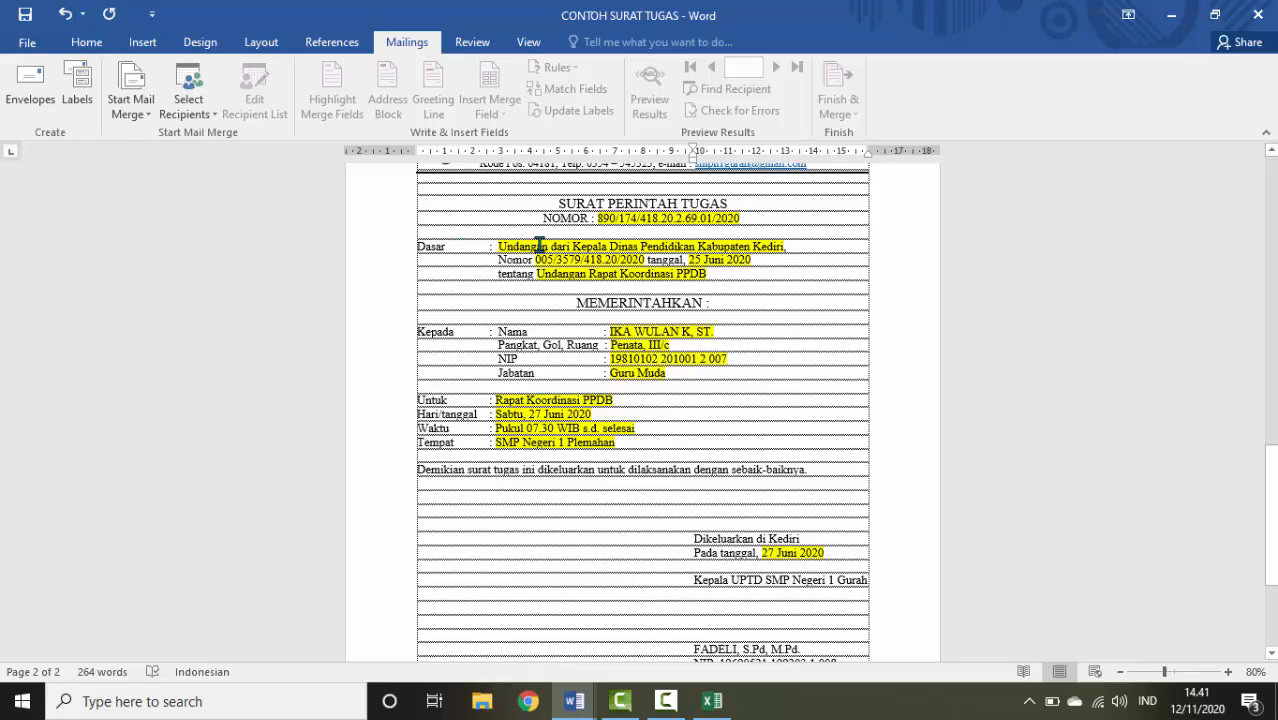
pyautogui.click(711, 701)
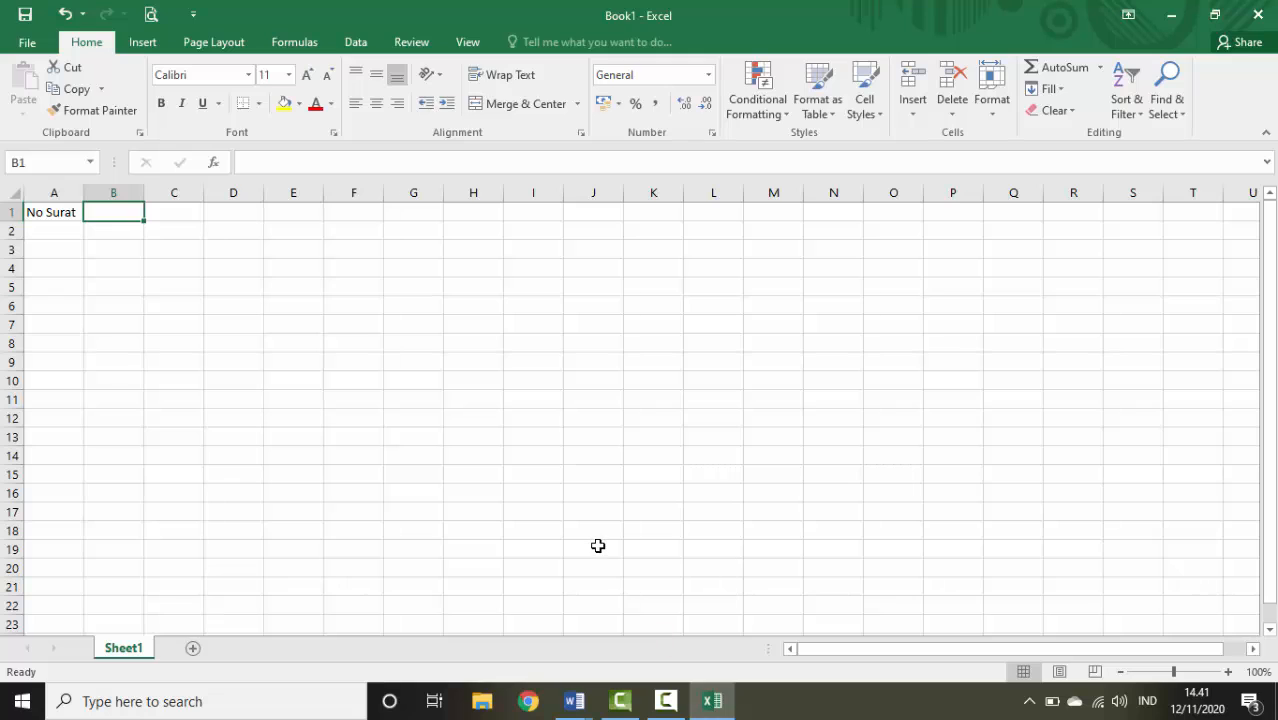
pyautogui.write('Dasa')
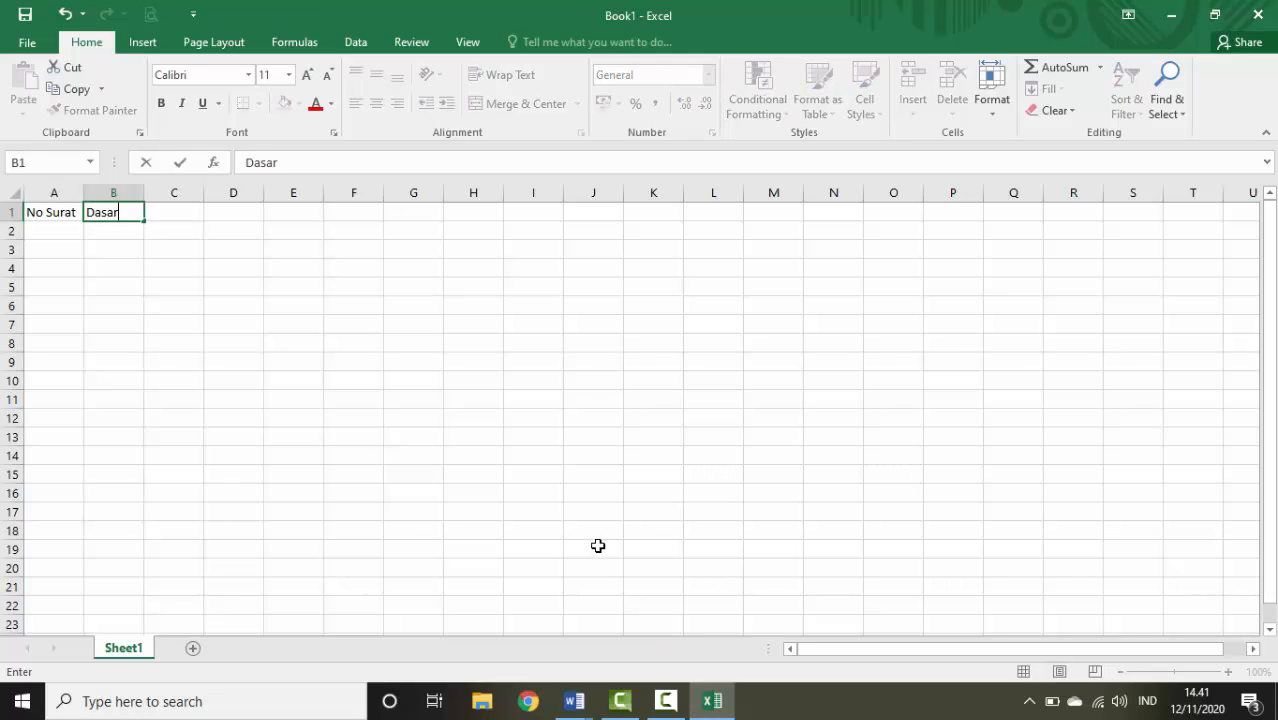
pyautogui.write('r')
pyautogui.press('Tab')
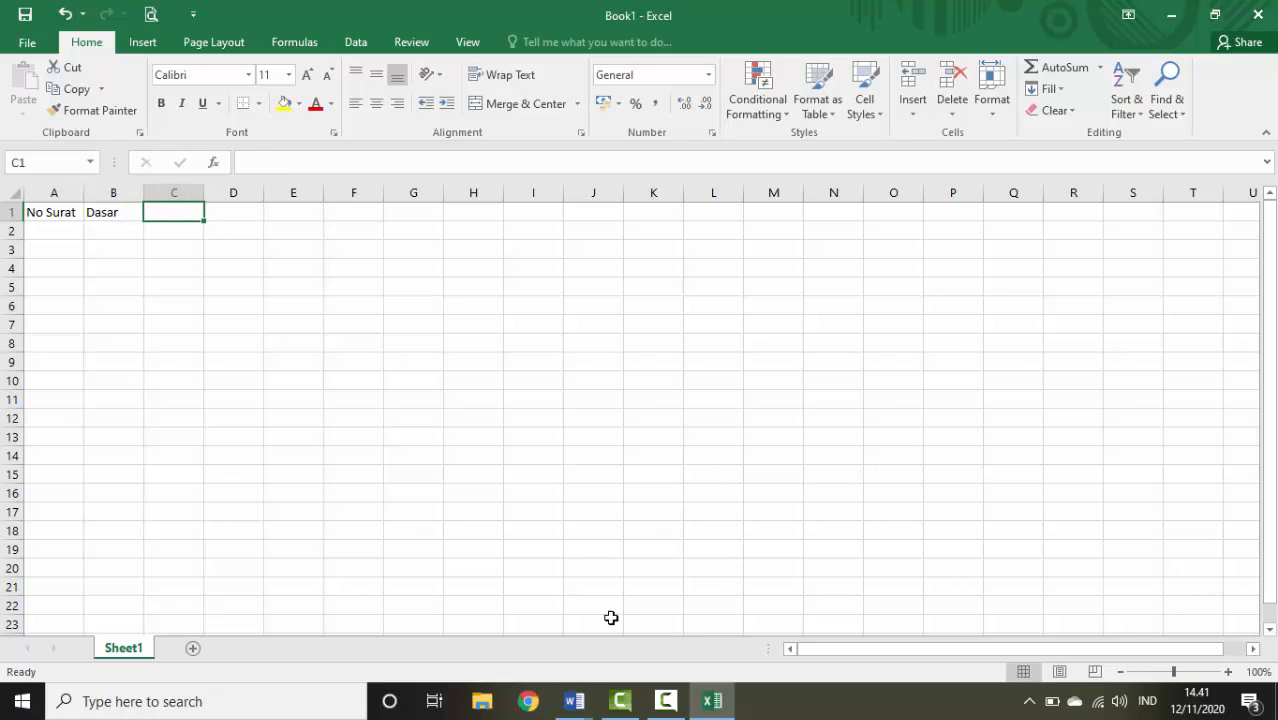
# Enter the headings No (Dasar), Tgl (Dasar) and Tentang (Dasar) in C1 through E1
pyautogui.moveTo(586, 708)
pyautogui.click(540, 640)
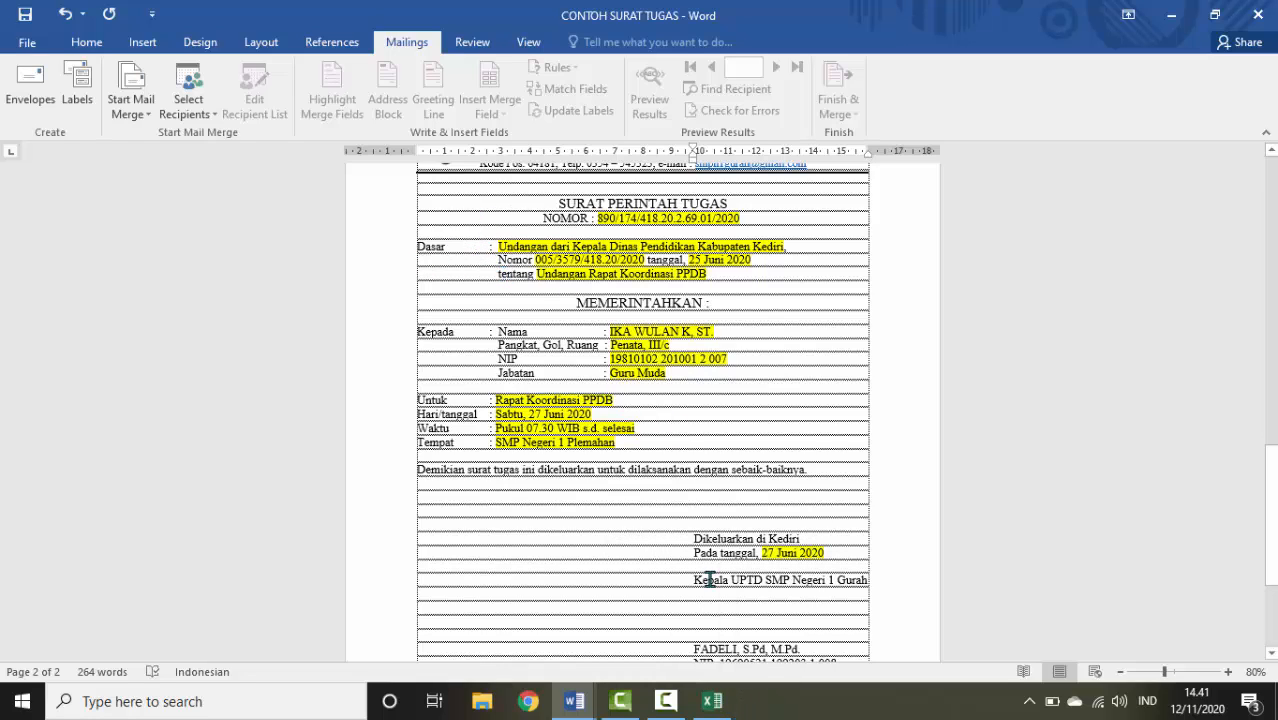
pyautogui.click(713, 703)
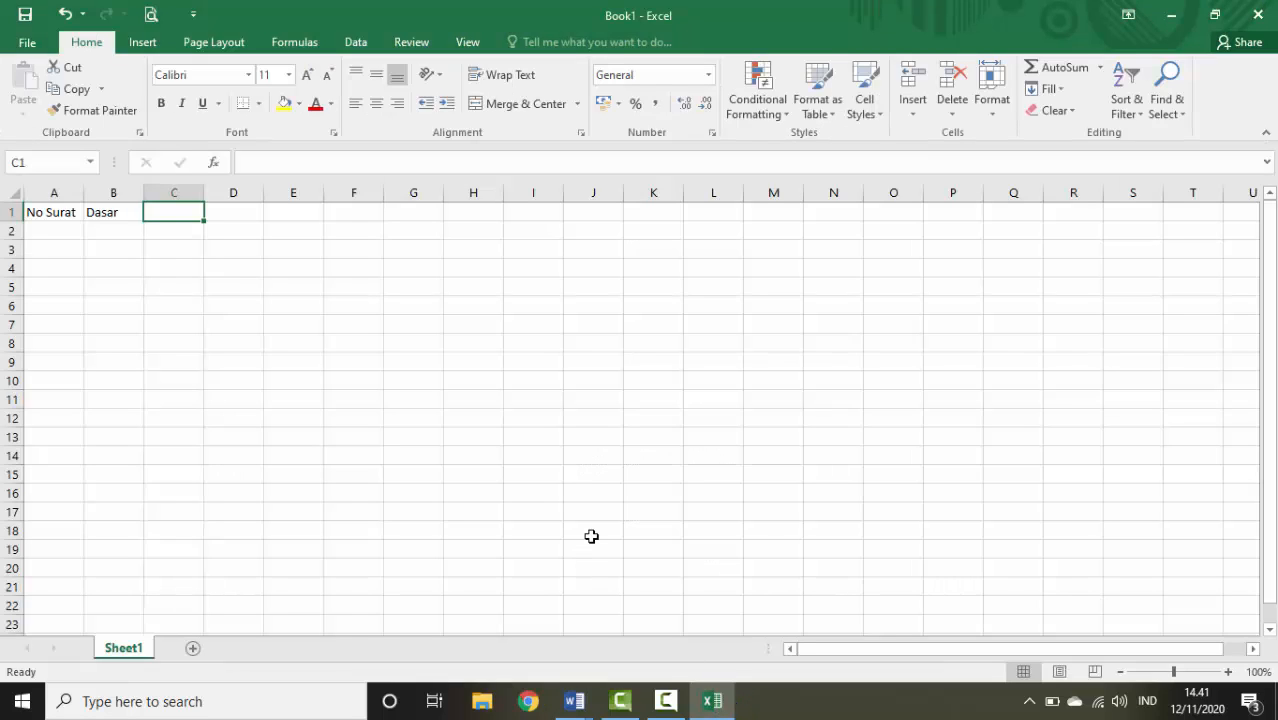
pyautogui.write('No (')
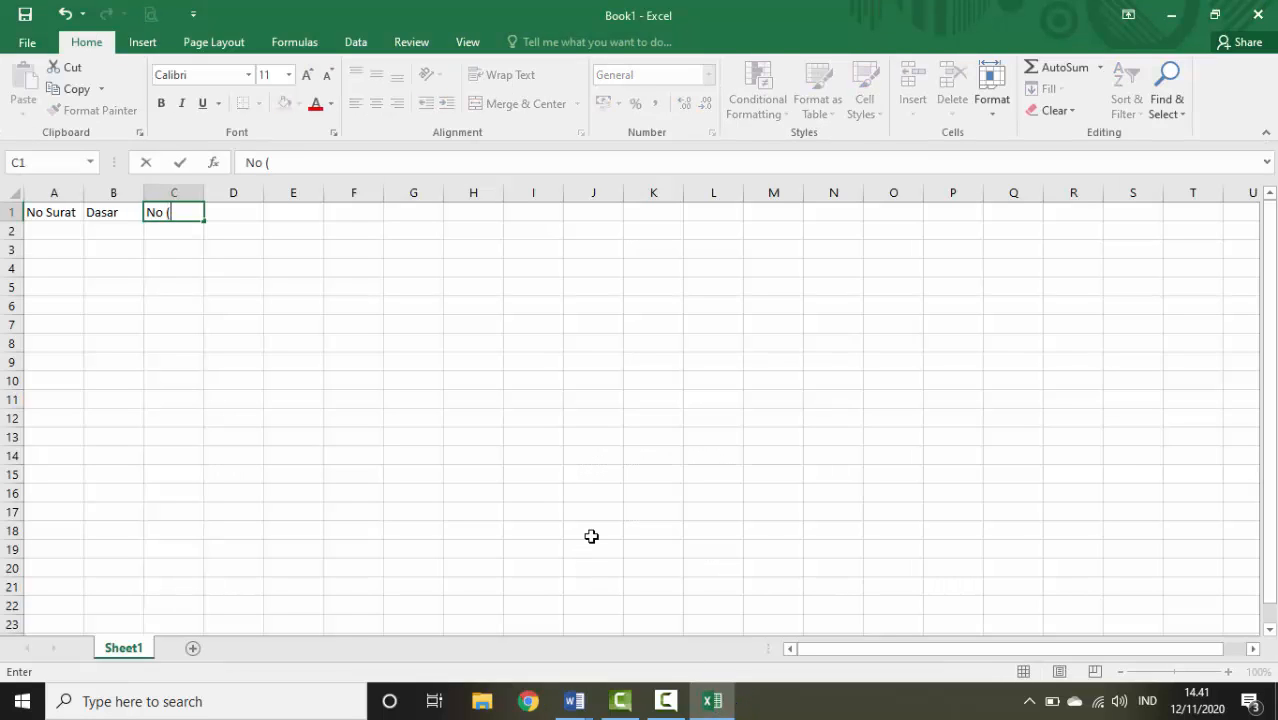
pyautogui.write('Dasar)')
pyautogui.press('Tab')
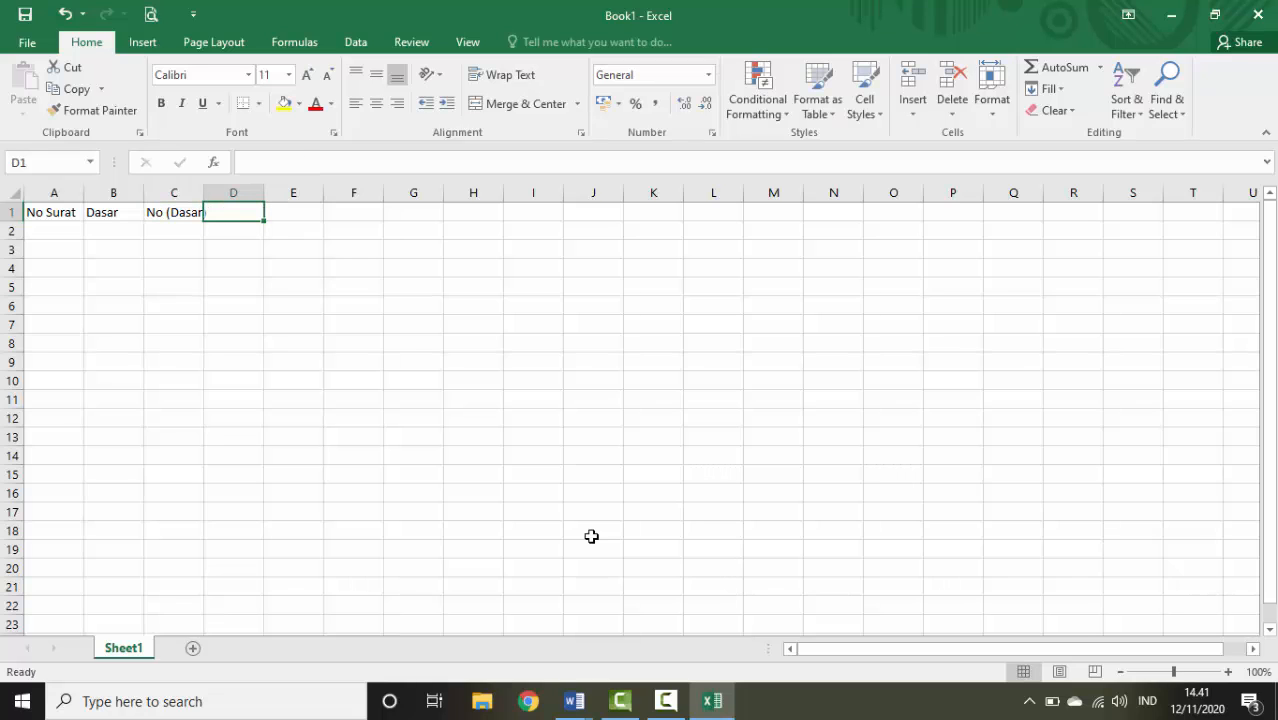
pyautogui.write('Tgl (')
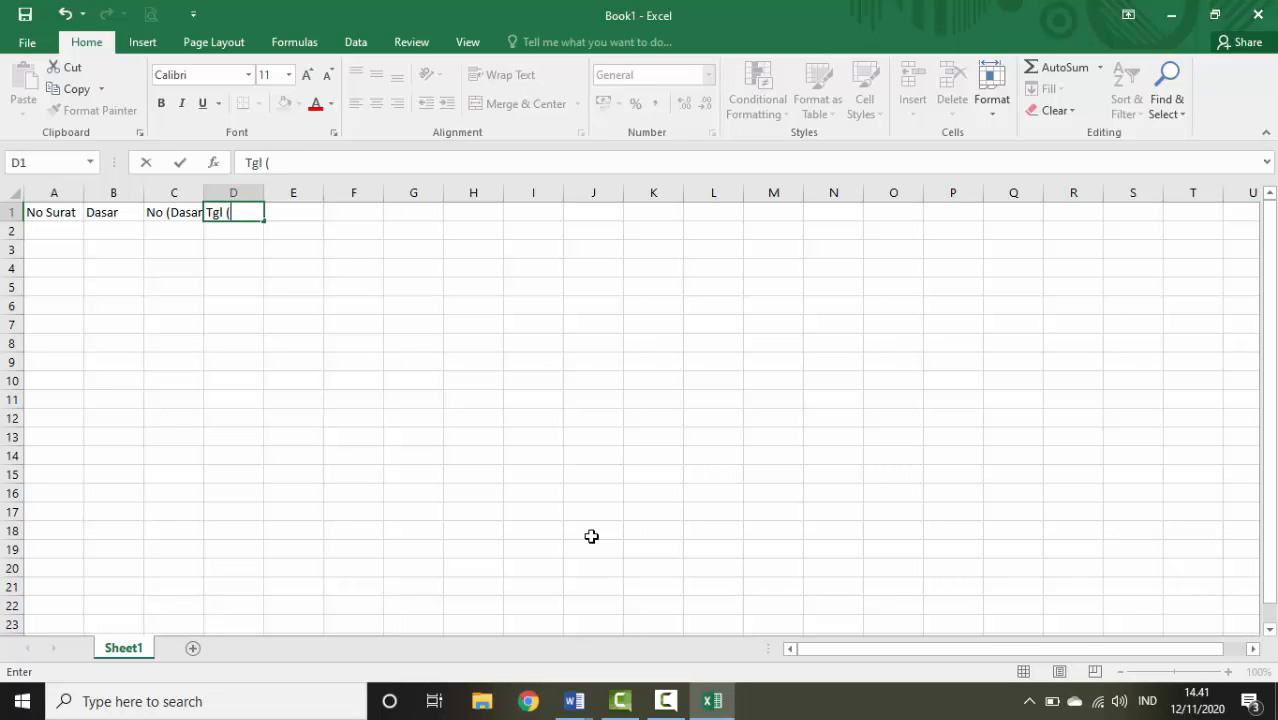
pyautogui.write('Dasar)')
pyautogui.press('Tab')
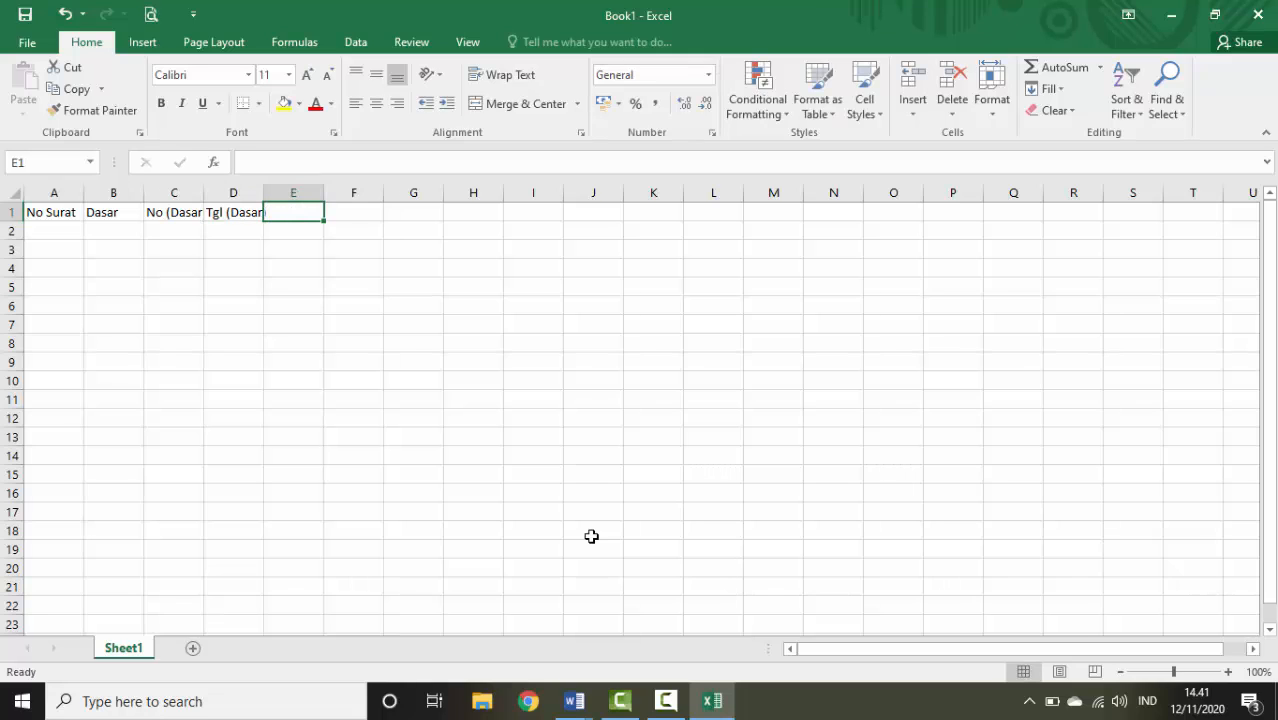
pyautogui.write('Te')
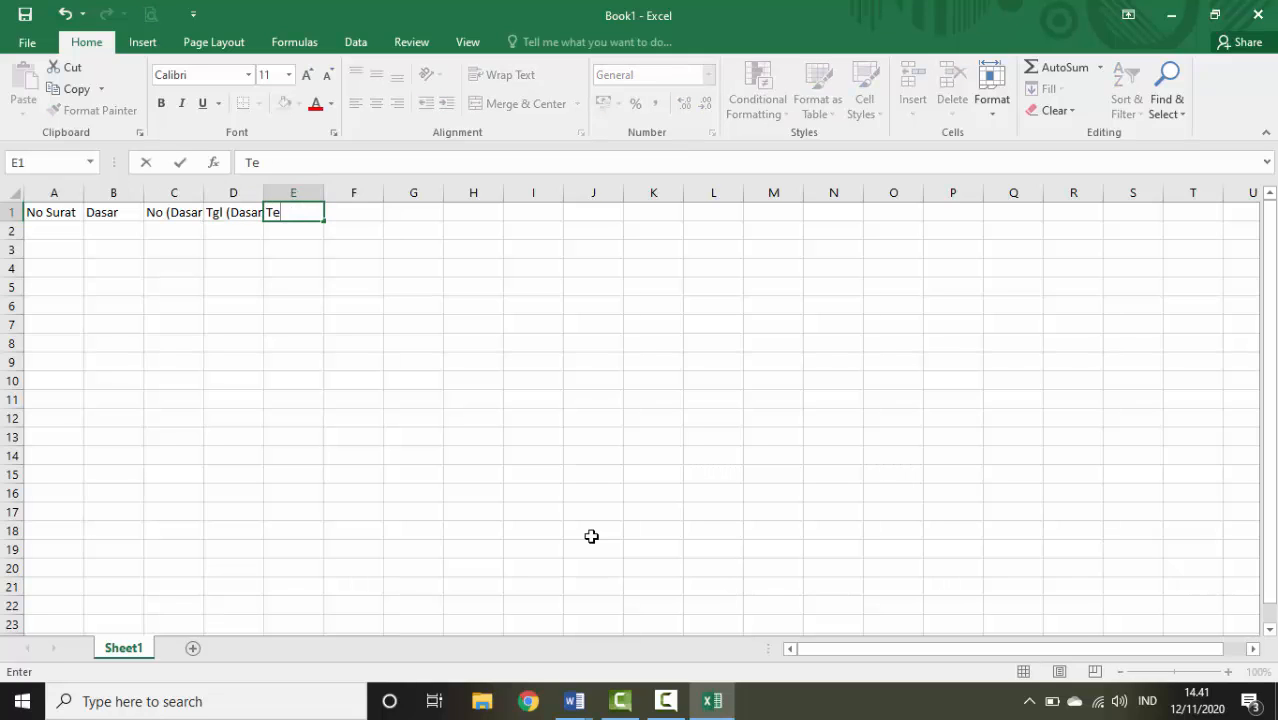
pyautogui.write('ntang (Dasar')
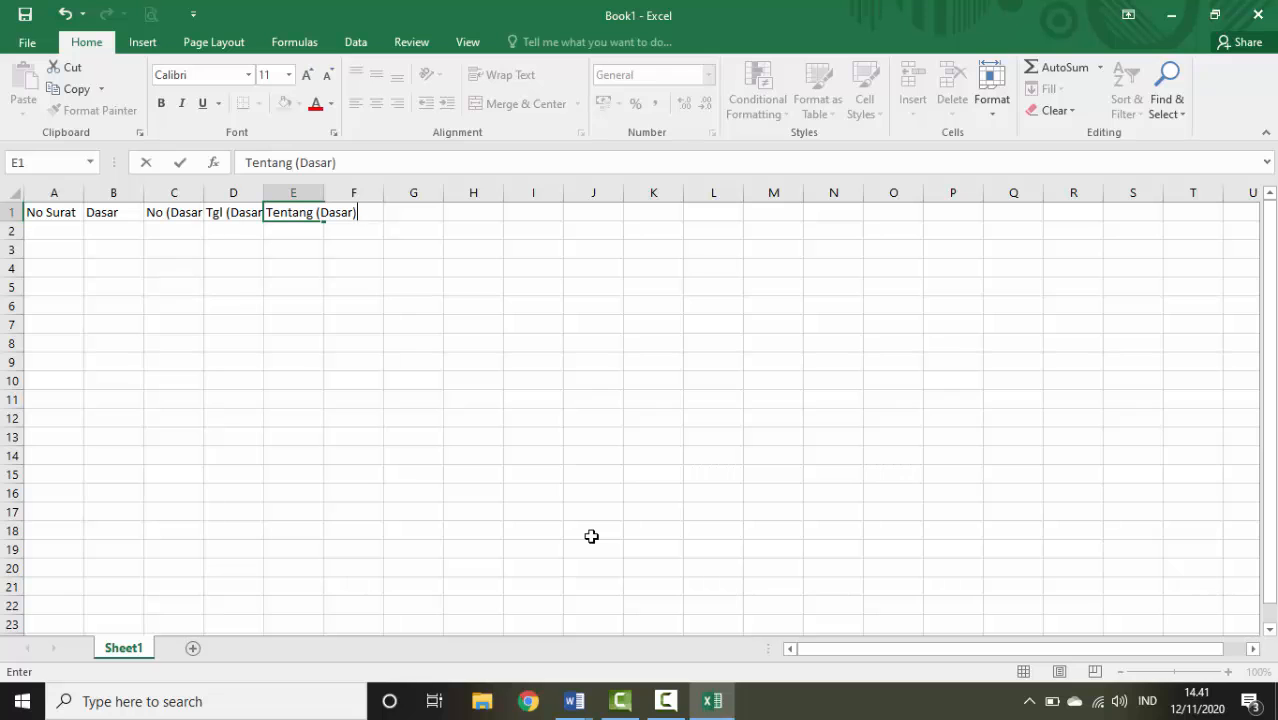
pyautogui.write(')')
pyautogui.press('Tab')
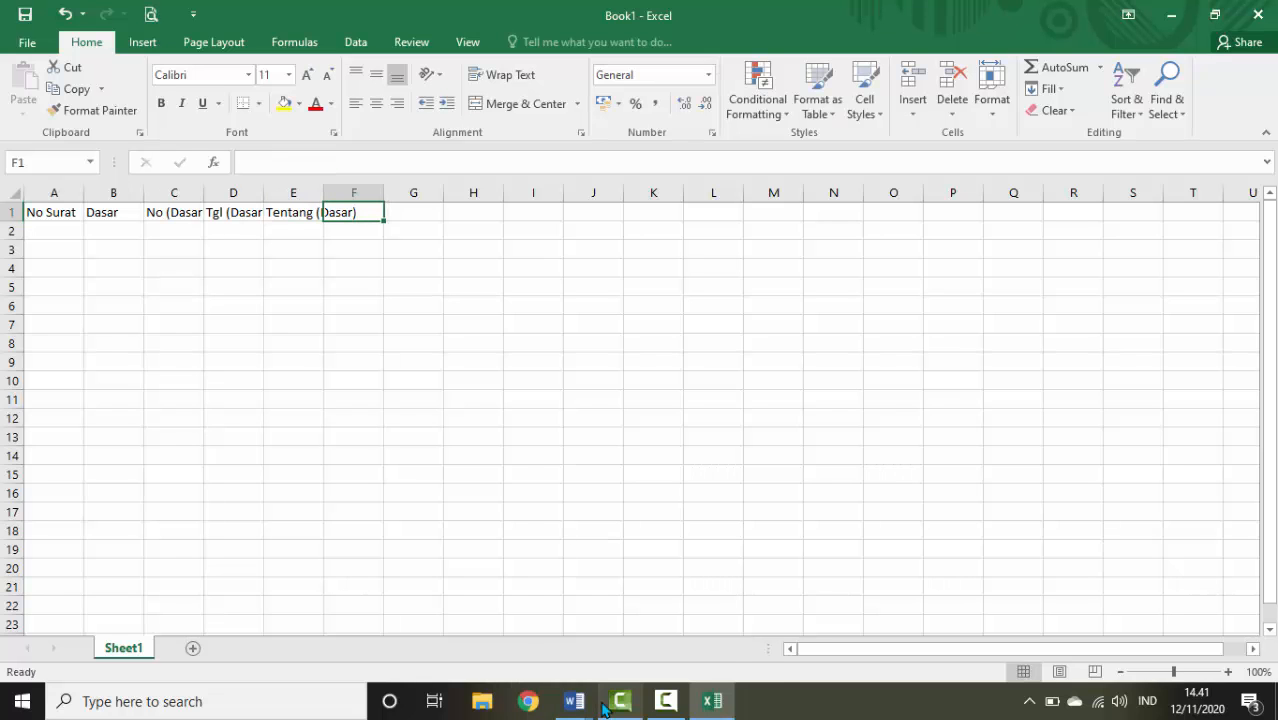
# Enter the headings Nama, Pangkat/go/ruang and NIP in F1 through H1
pyautogui.moveTo(574, 701)
pyautogui.click(521, 640)
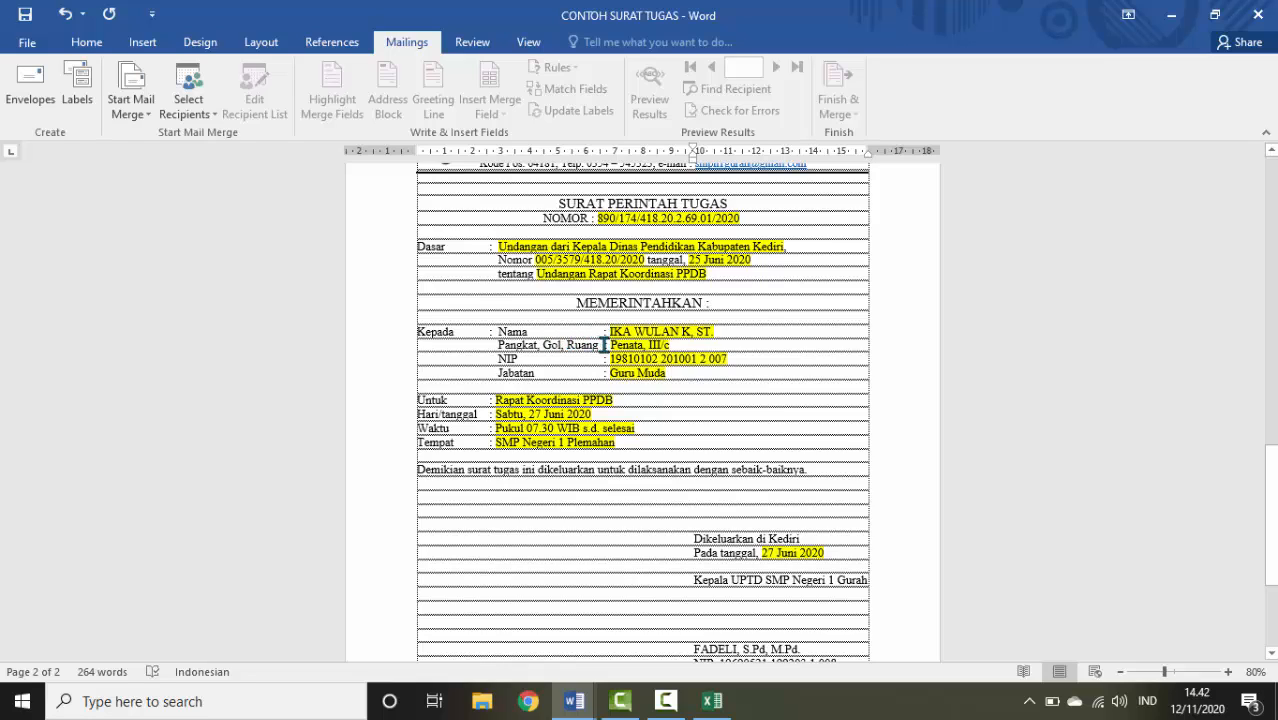
pyautogui.click(712, 701)
pyautogui.write('Nama')
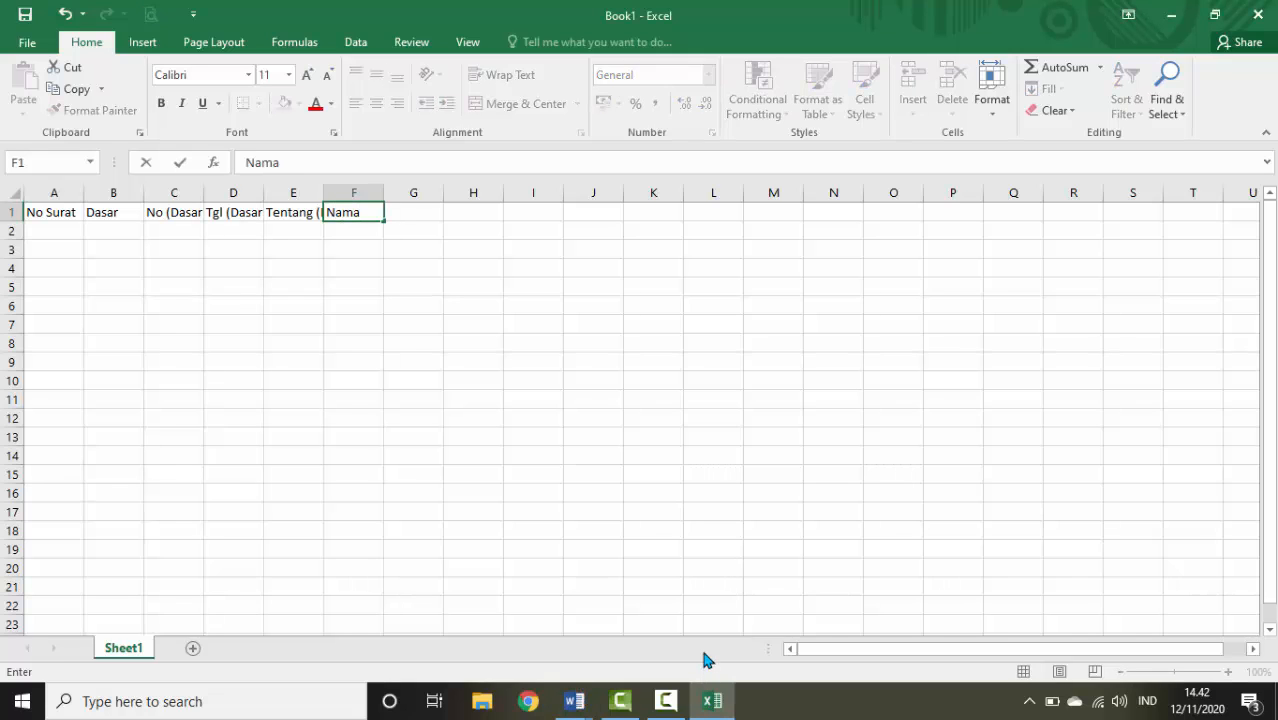
pyautogui.press('Tab')
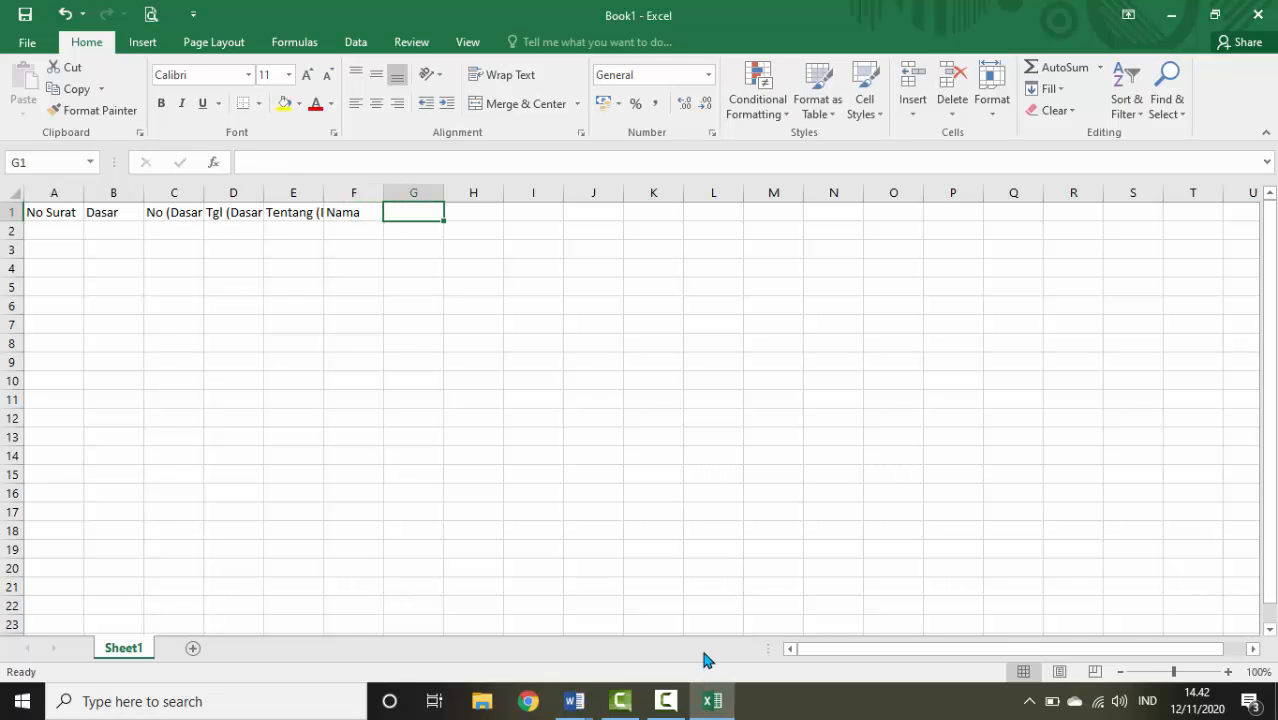
pyautogui.write('Pang')
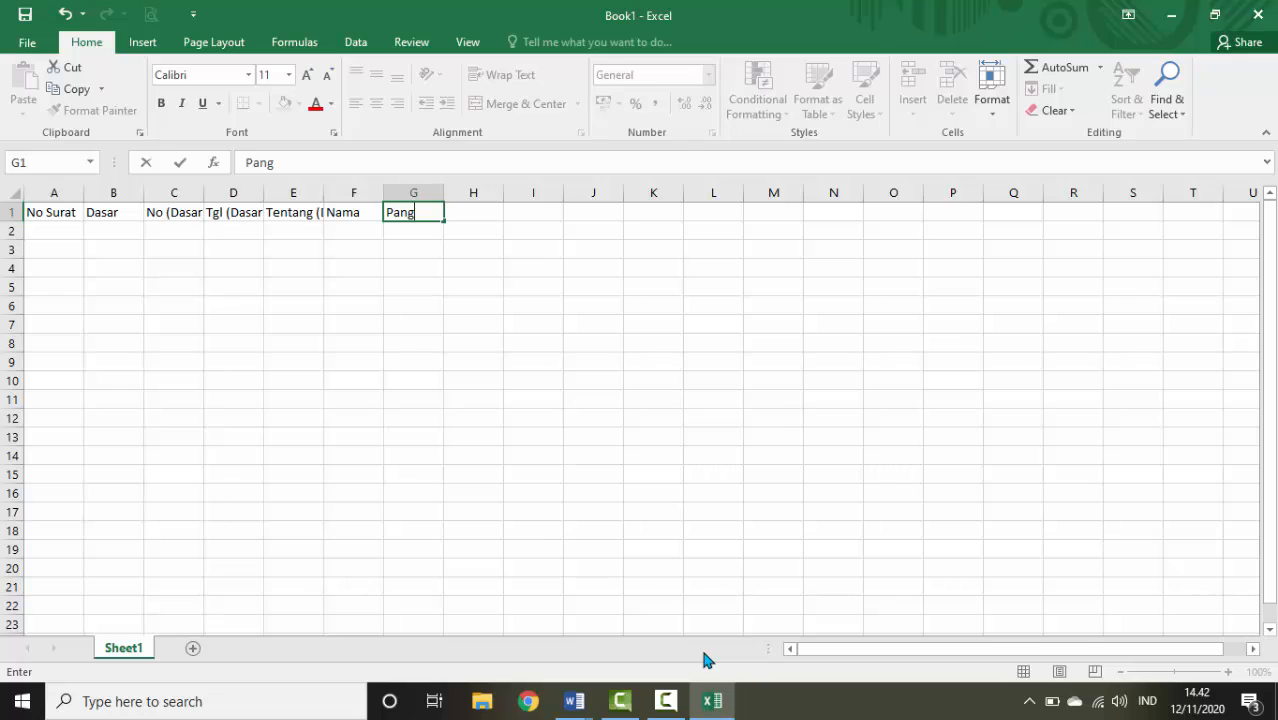
pyautogui.write('kat/go/ruang')
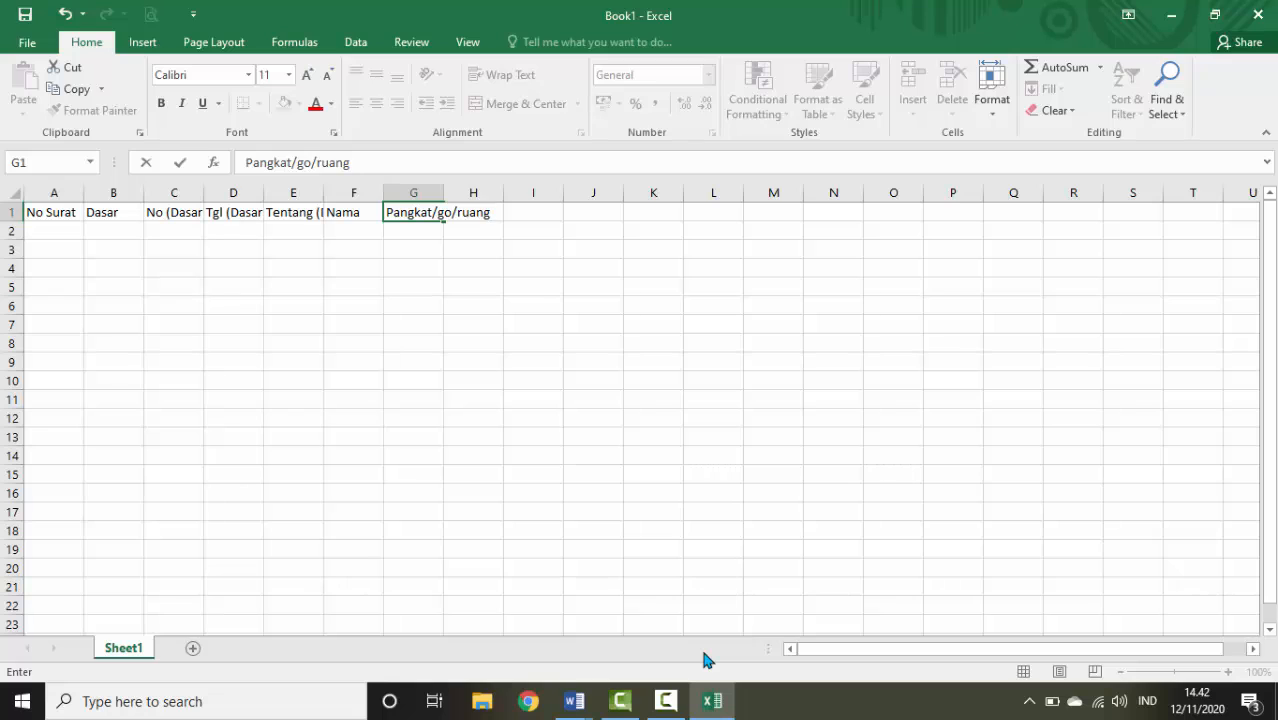
pyautogui.press('Tab')
pyautogui.write('ni')
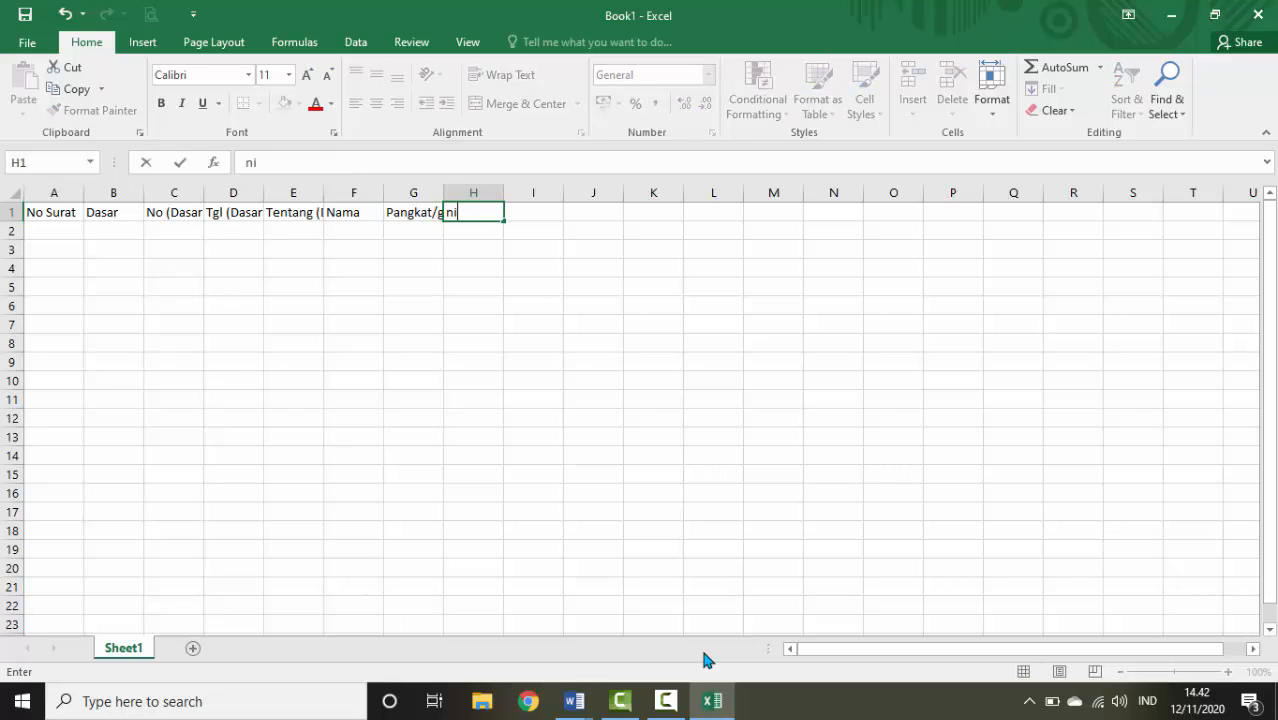
pyautogui.press('BackSpace')
pyautogui.write('NIP')
pyautogui.press('Tab')
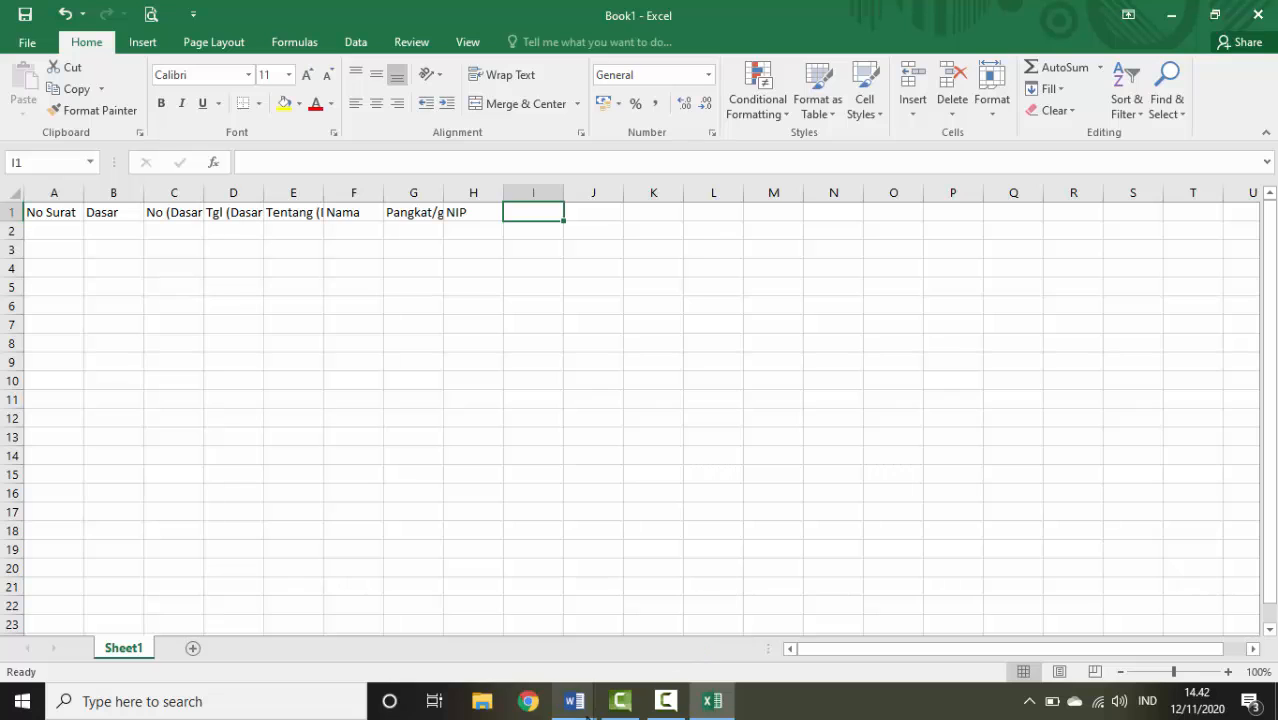
# Enter the headings Jabatan, Untuk and Hari/tgl in I1 through K1
pyautogui.click(589, 706)
pyautogui.click(446, 612)
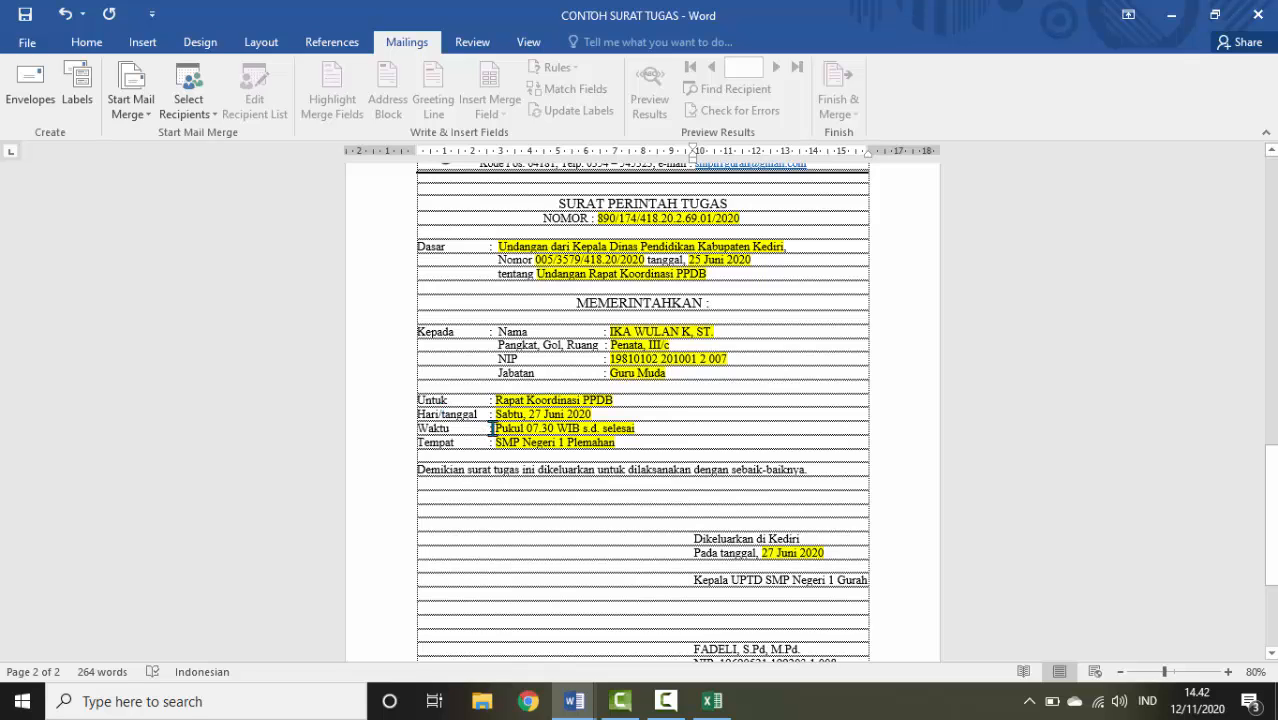
pyautogui.moveTo(708, 706)
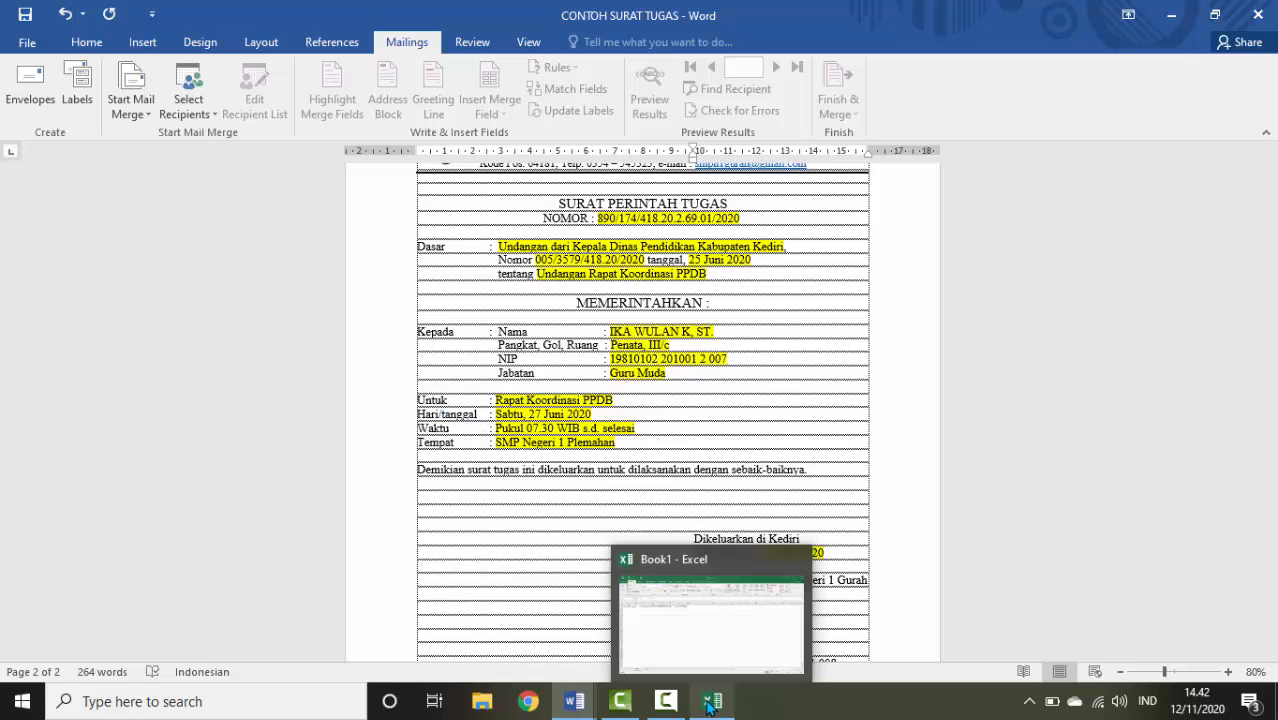
pyautogui.click(706, 620)
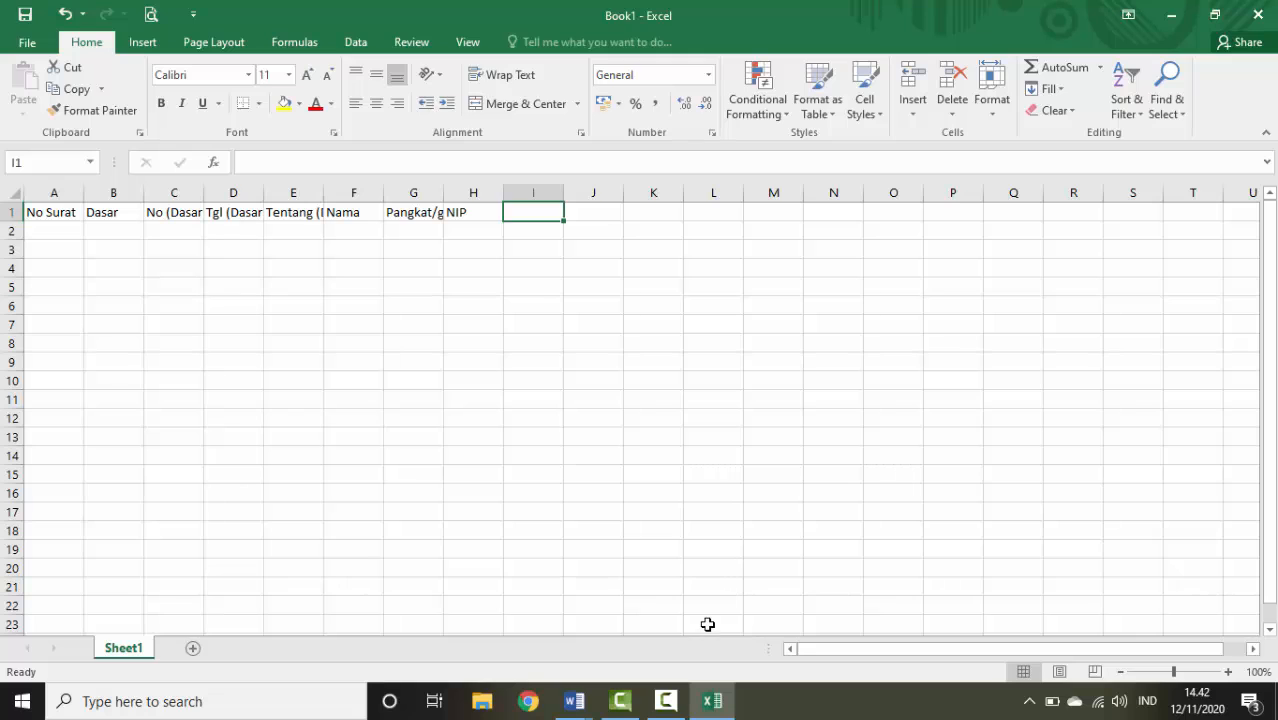
pyautogui.write('Jabatan')
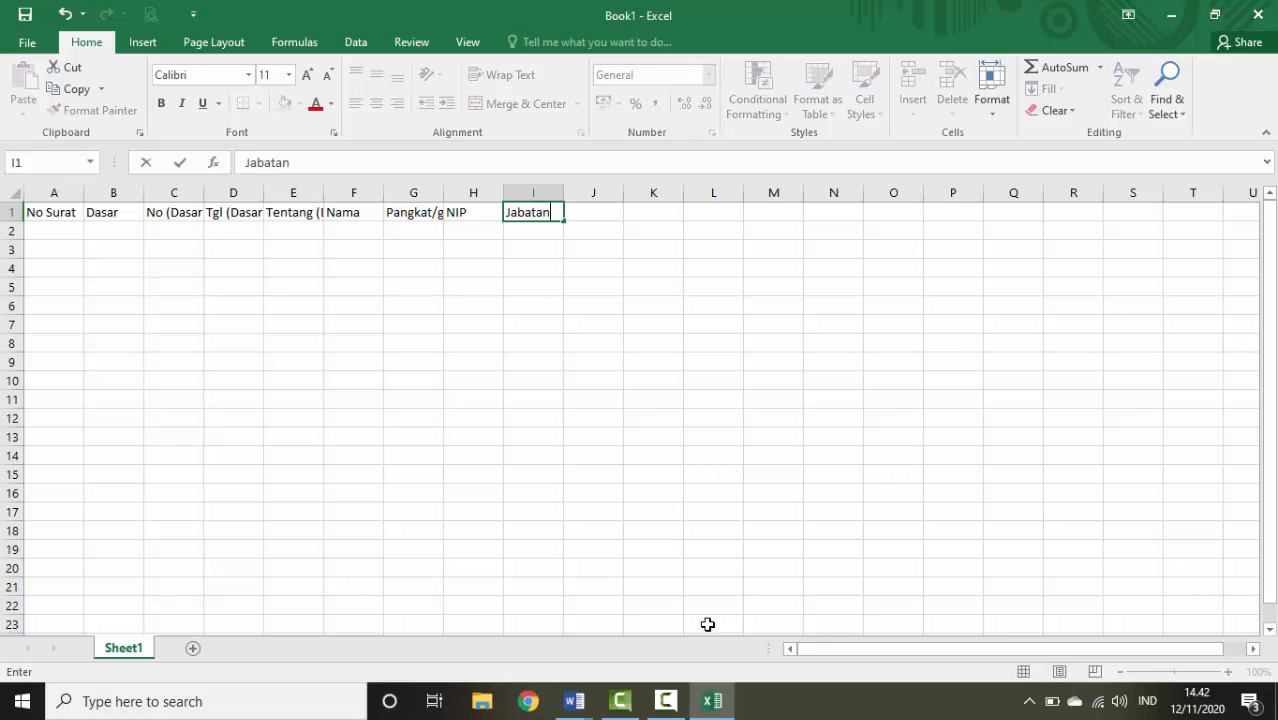
pyautogui.press('Tab')
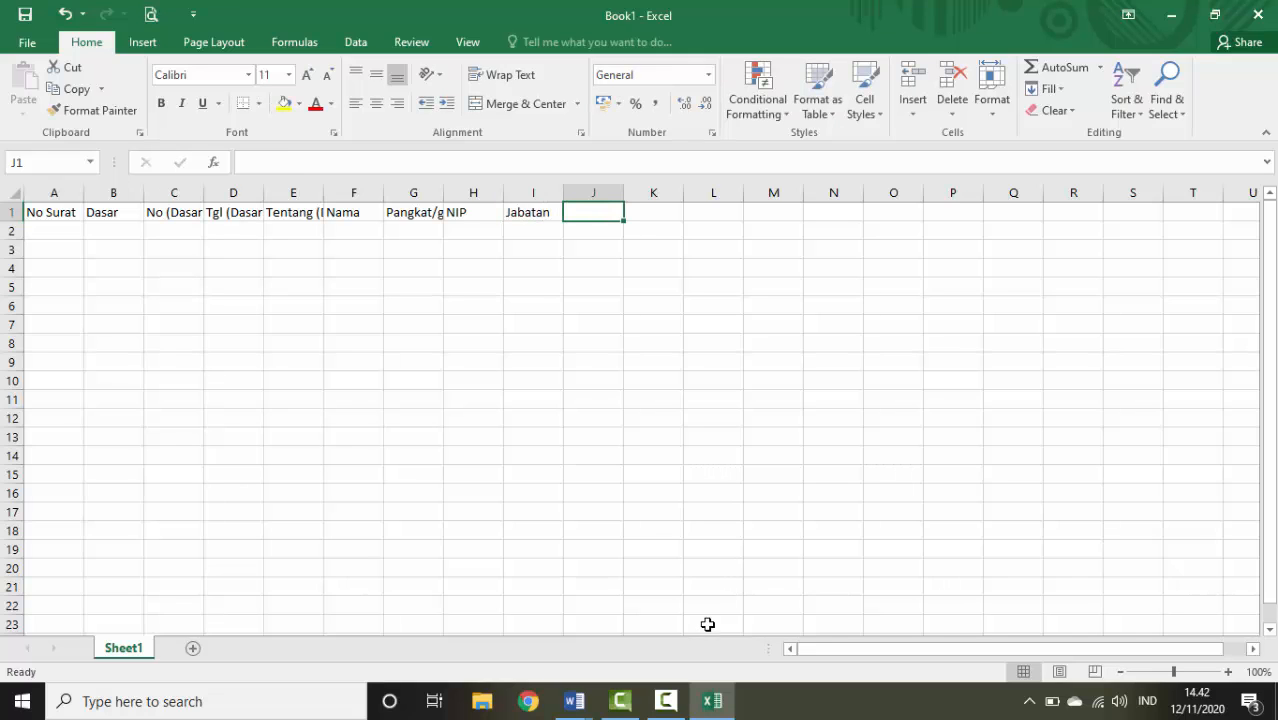
pyautogui.write('Untuk')
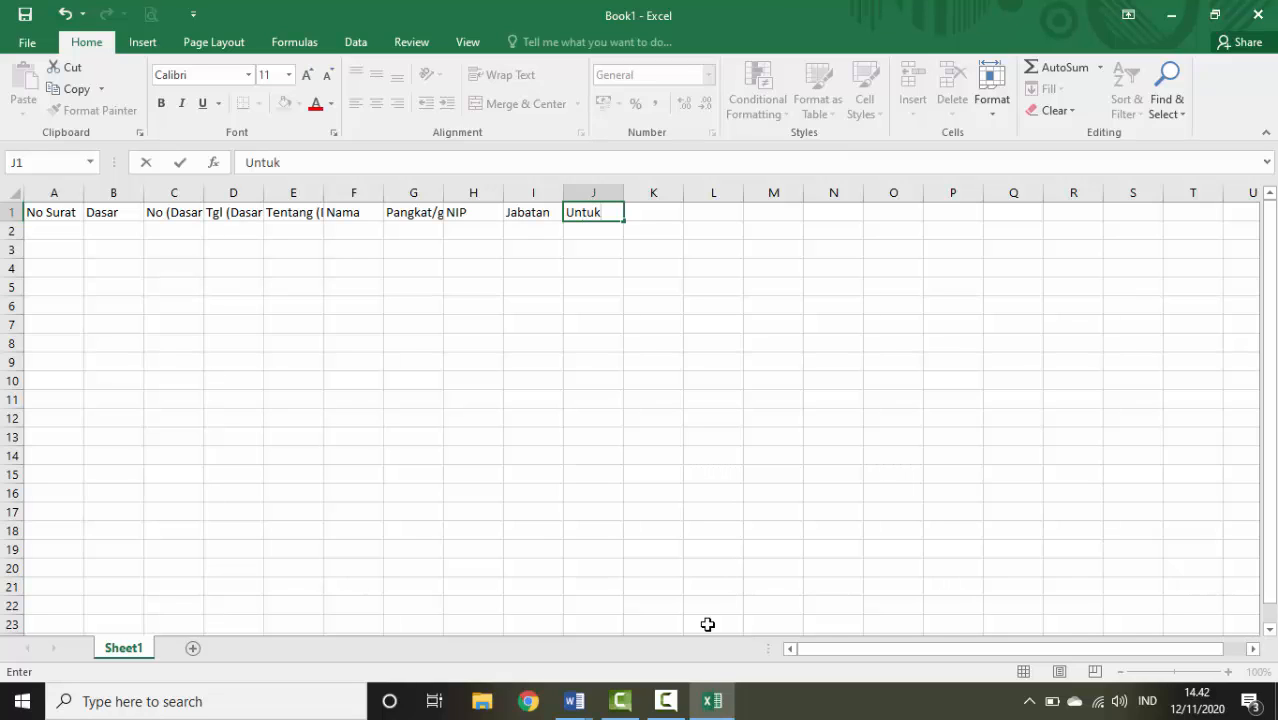
pyautogui.press('Tab')
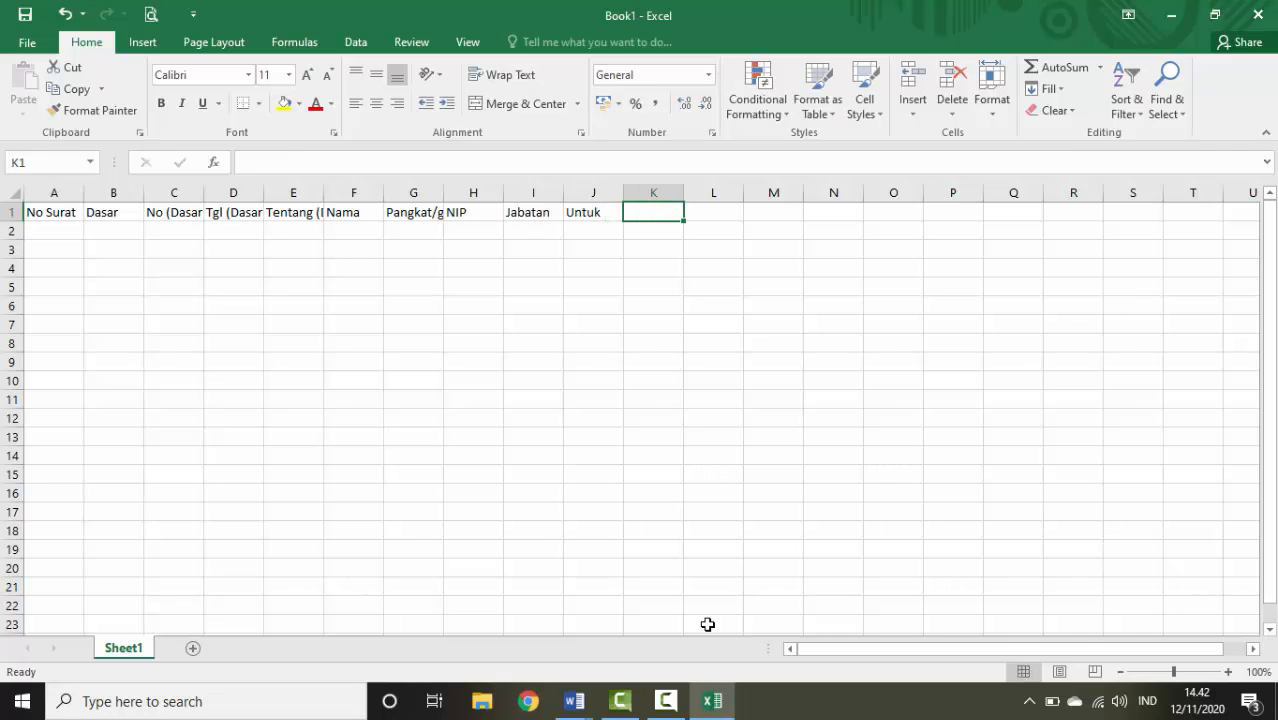
pyautogui.write('Hari/')
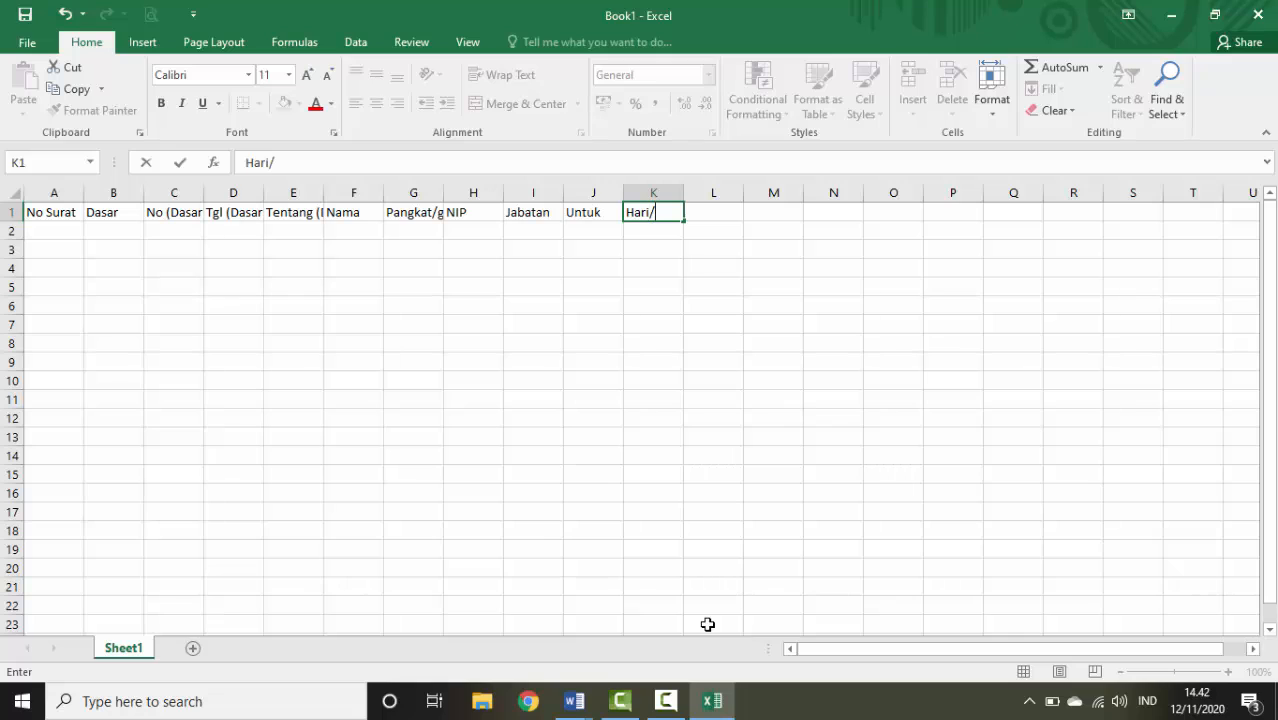
pyautogui.write('tgl')
pyautogui.press('Tab')
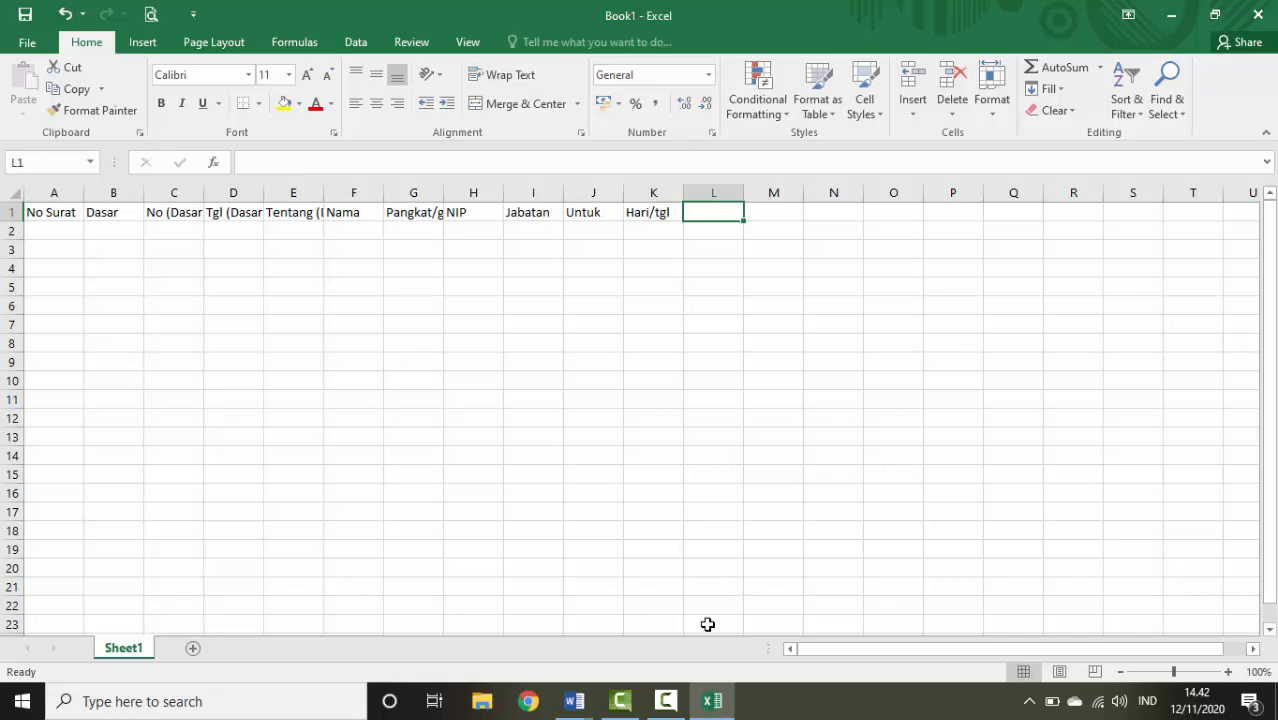
# Enter the headings Waktu, Tempat and Tgl Surat in L1 through N1
pyautogui.moveTo(583, 703)
pyautogui.click(524, 621)
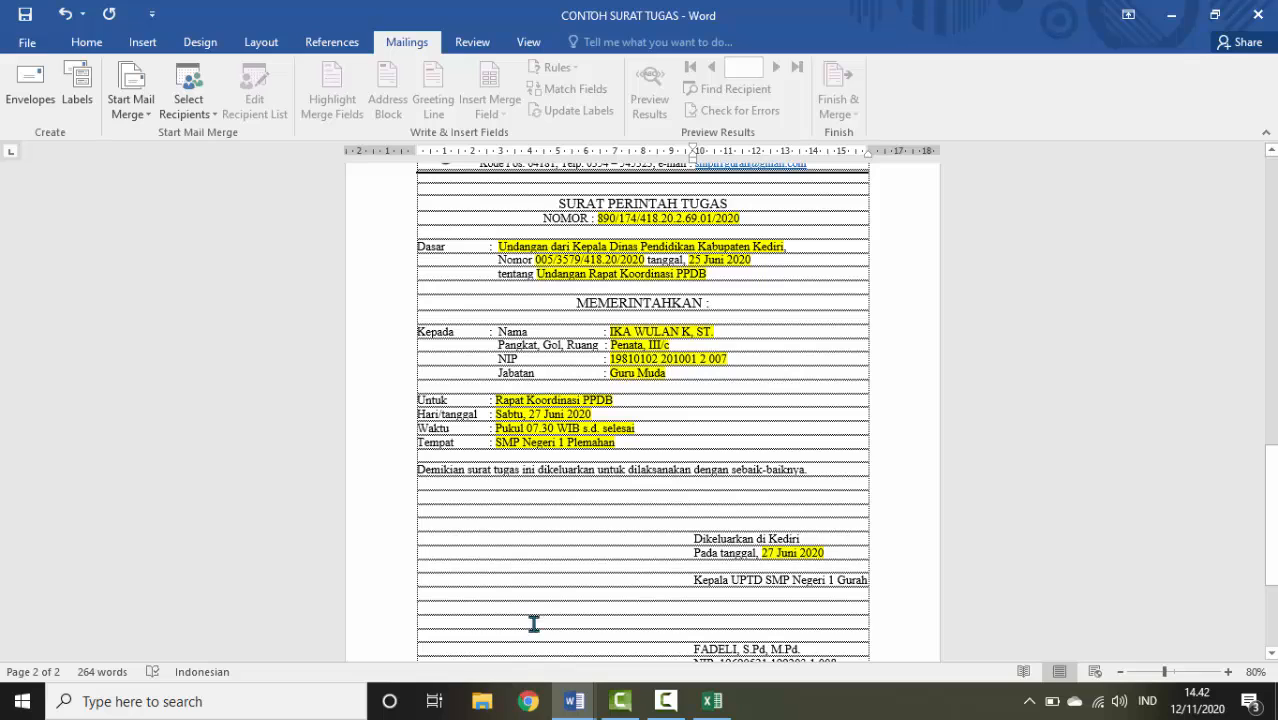
pyautogui.click(710, 703)
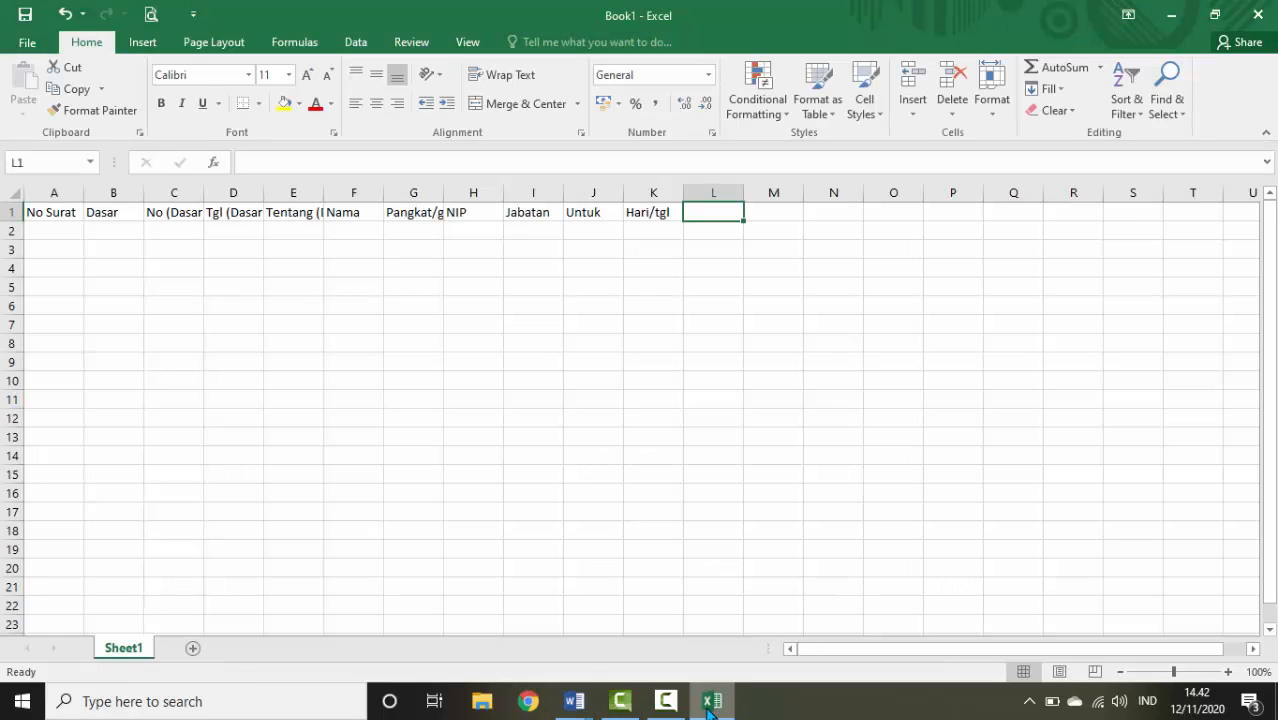
pyautogui.write('Waktu')
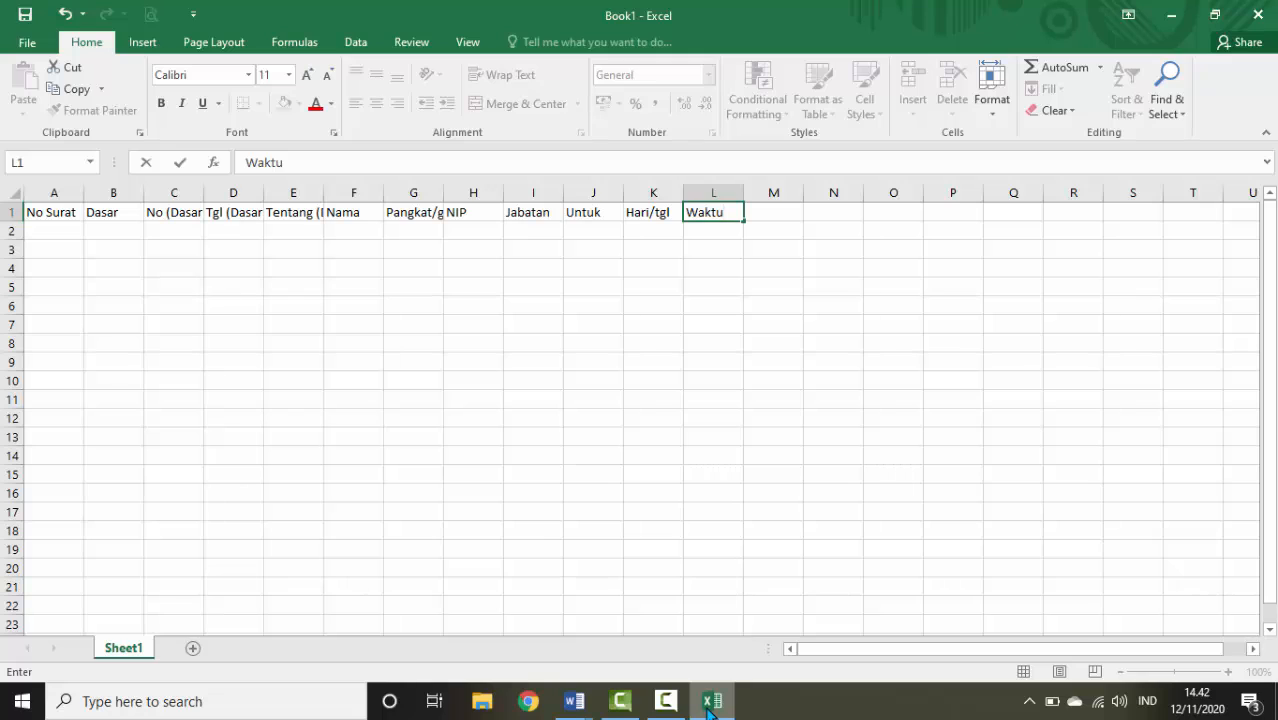
pyautogui.press('Tab')
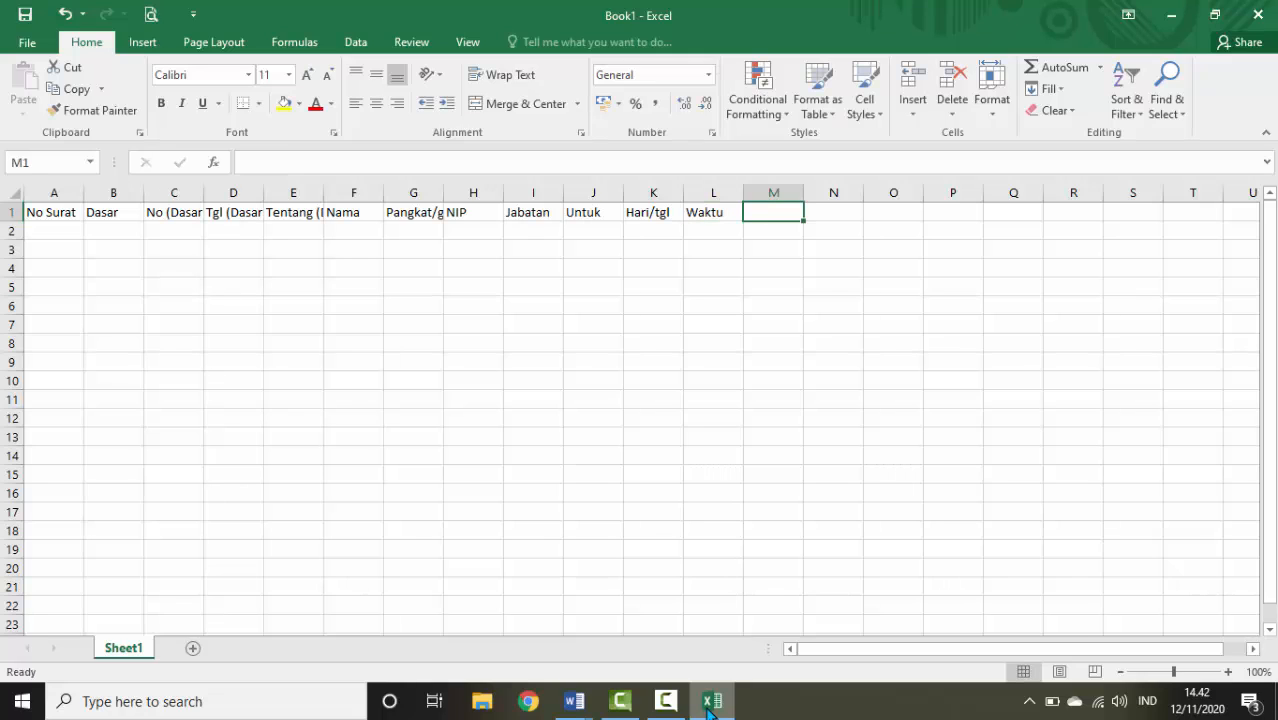
pyautogui.write('Tempat')
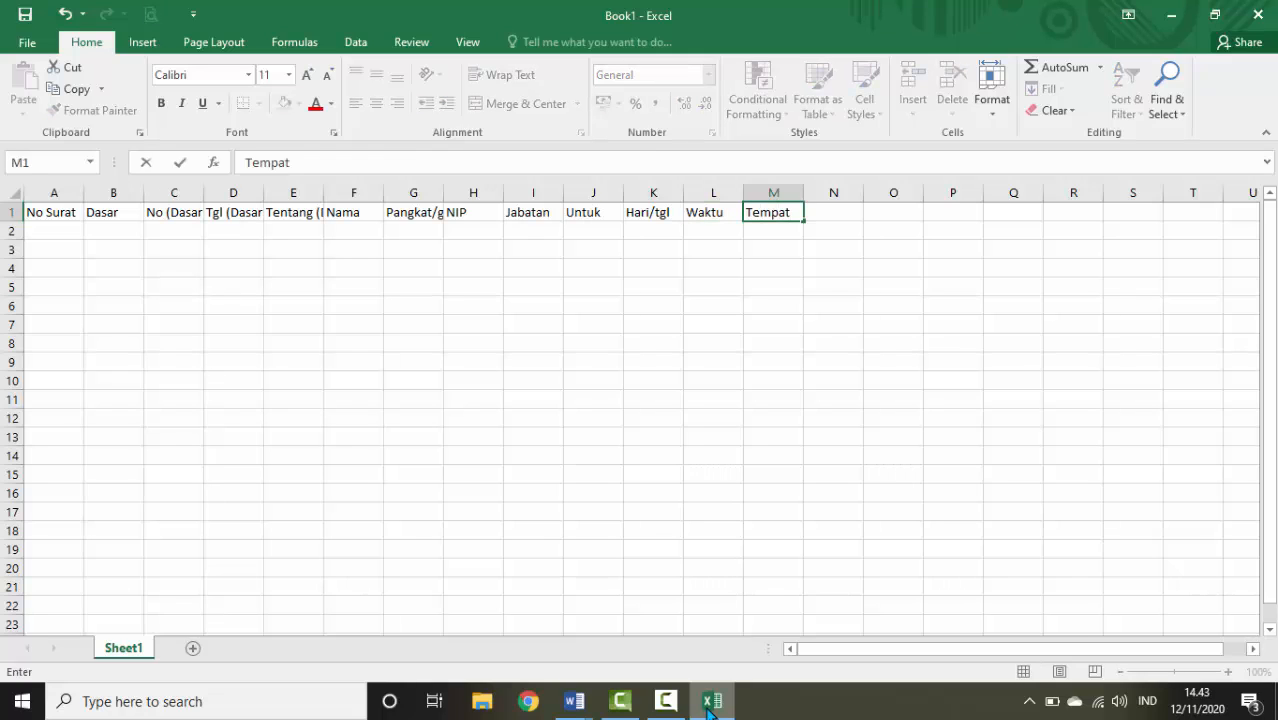
pyautogui.press('Tab')
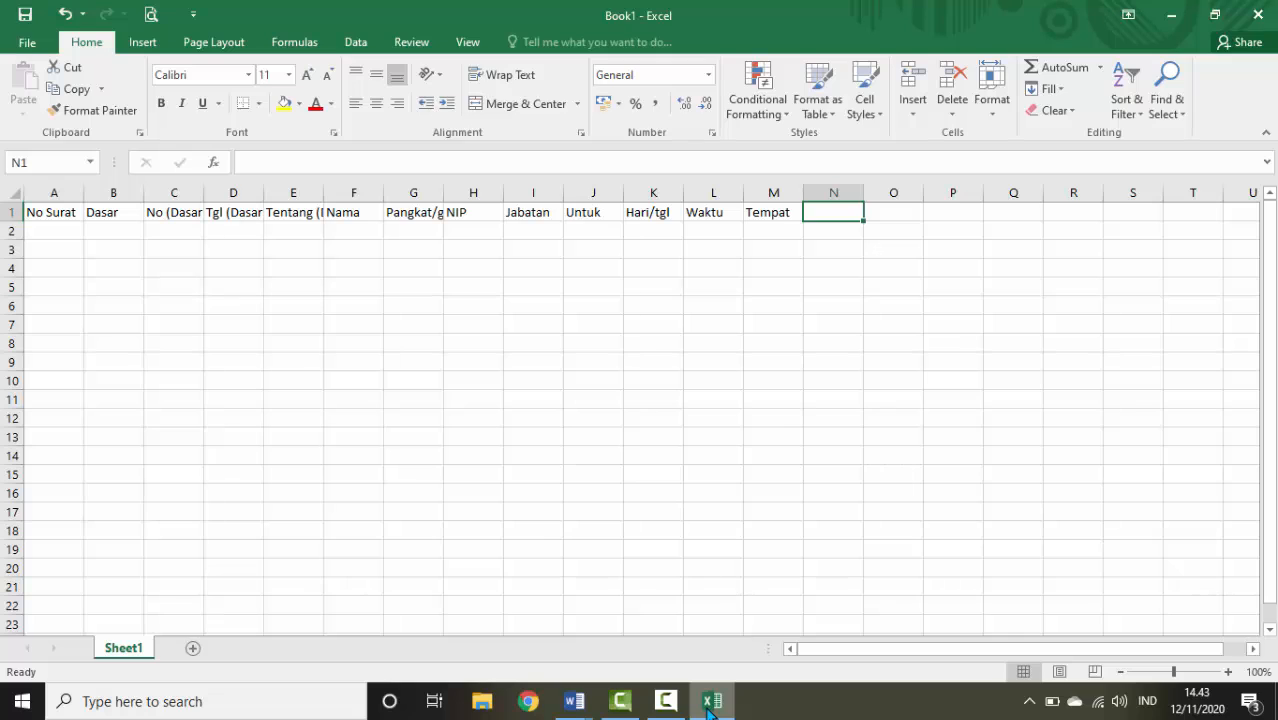
pyautogui.write('Tgl ')
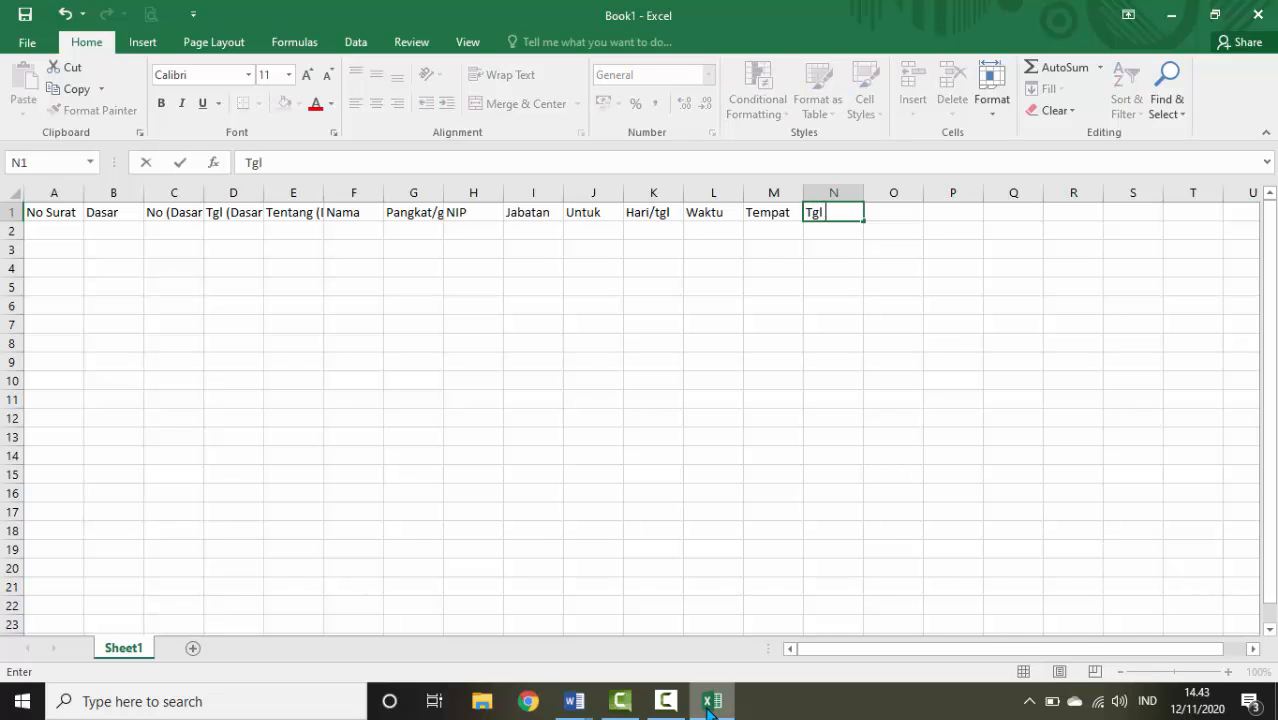
pyautogui.write('Surat')
pyautogui.click(632, 512)
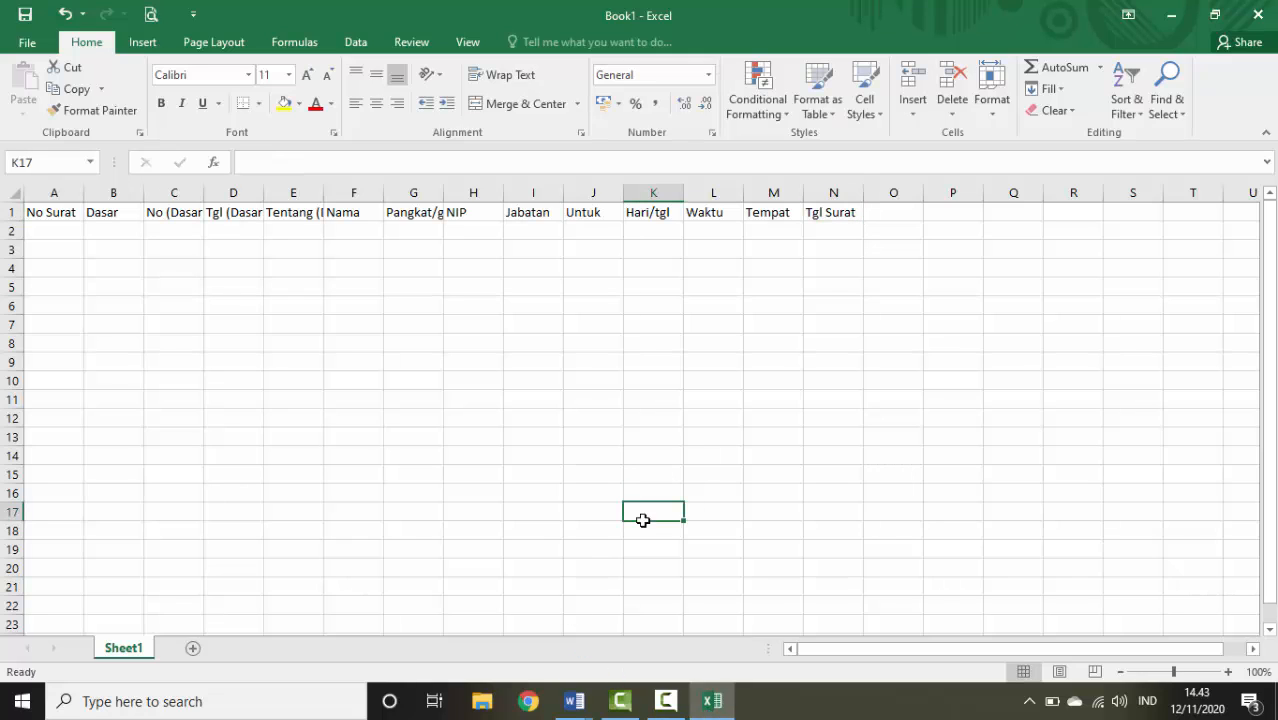
# AutoFit columns A through N to their headings
pyautogui.moveTo(843, 645); pyautogui.dragTo(805, 645)
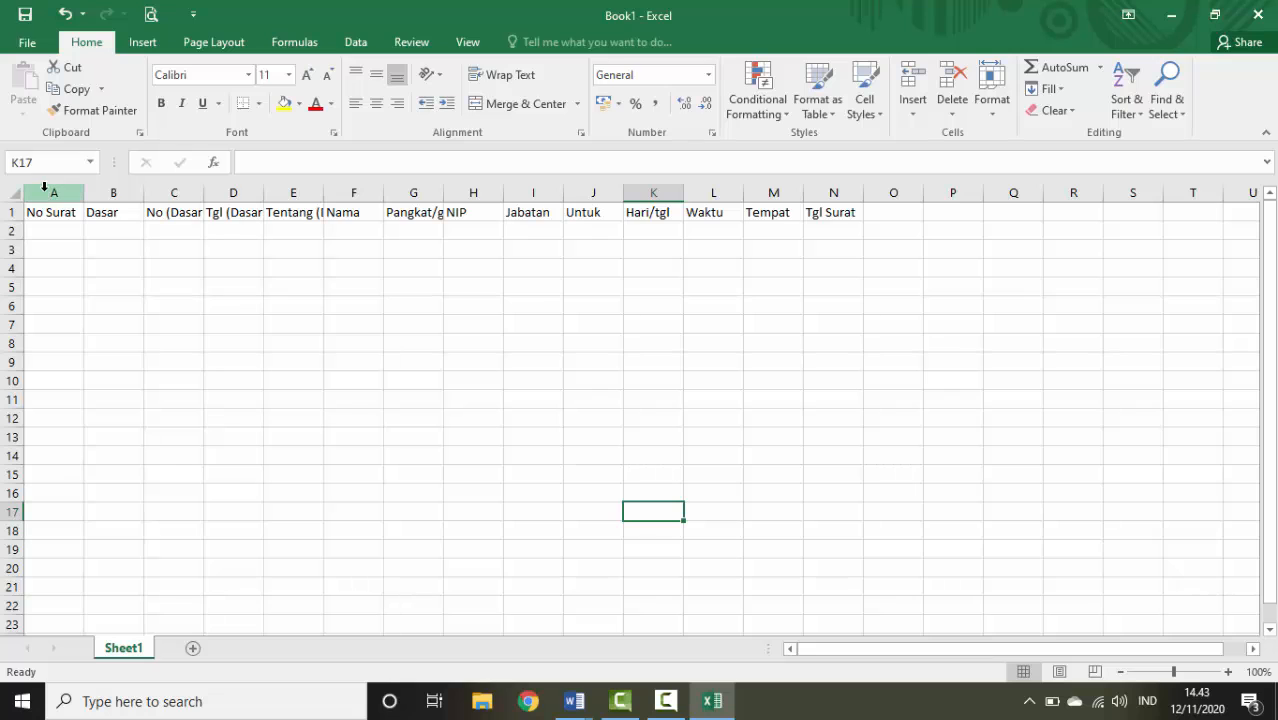
pyautogui.moveTo(44, 186); pyautogui.dragTo(864, 186)
pyautogui.doubleClick(864, 186)
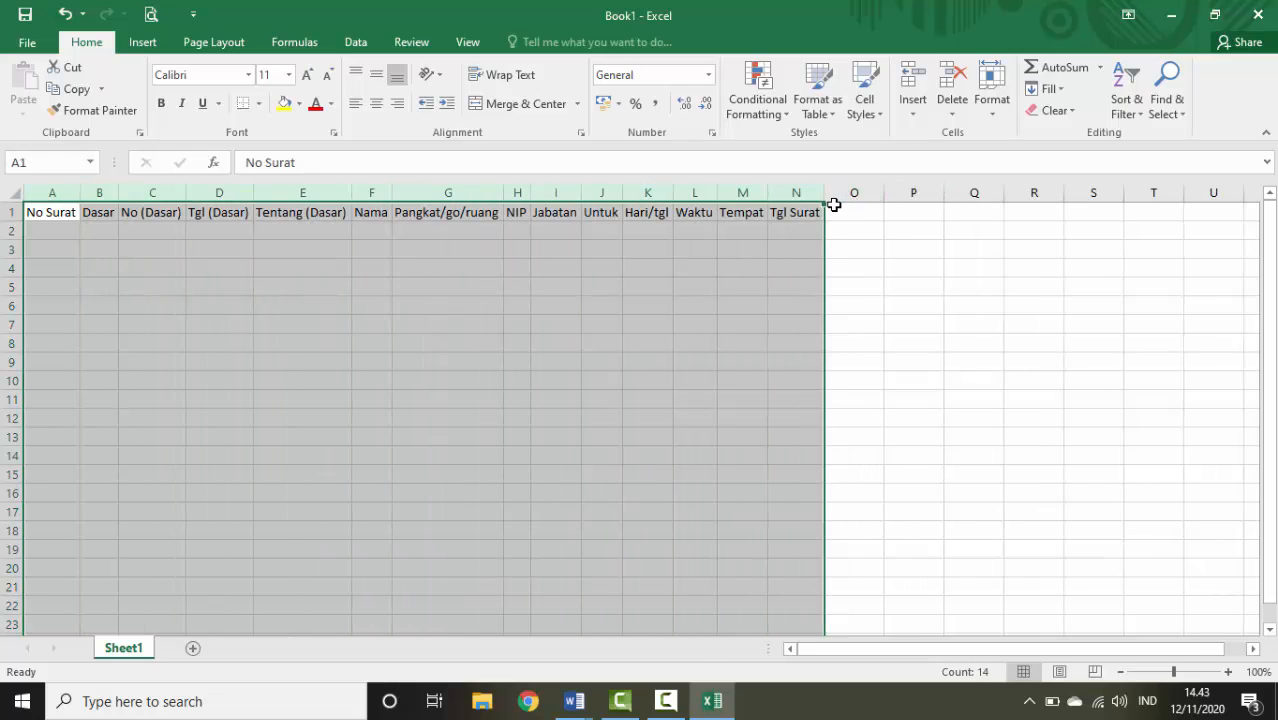
pyautogui.click(791, 266)
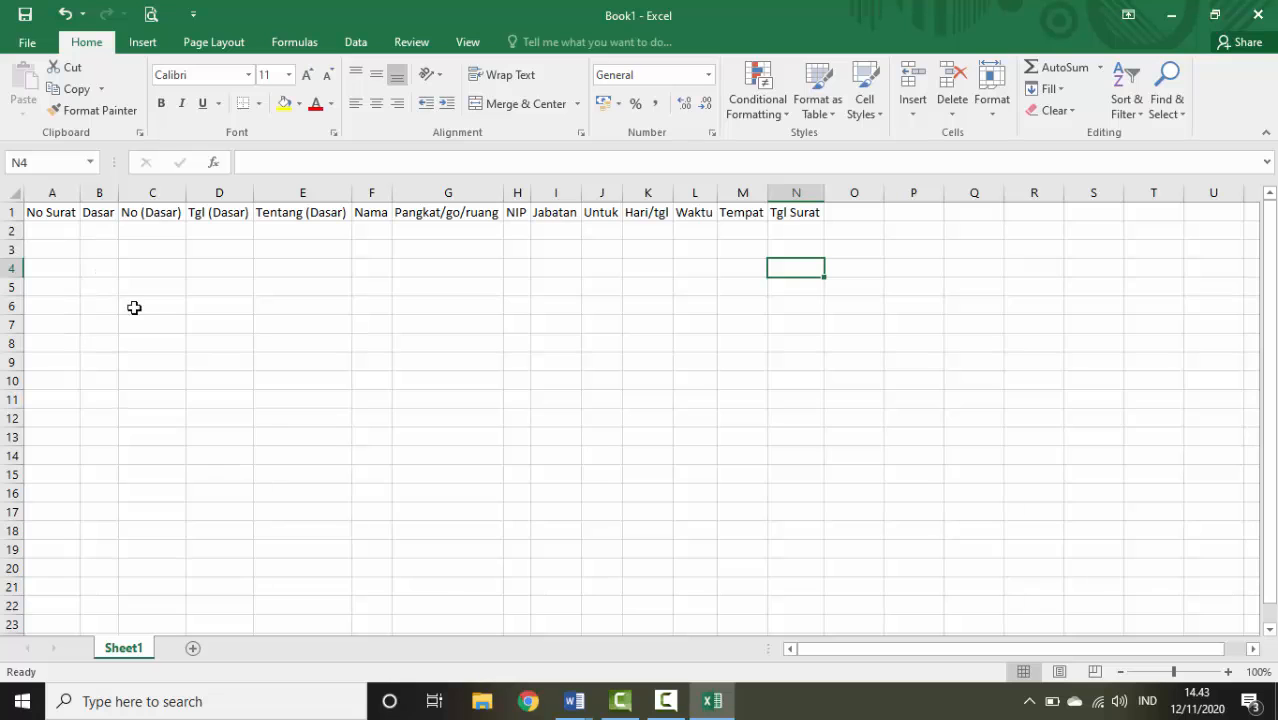
pyautogui.moveTo(580, 710)
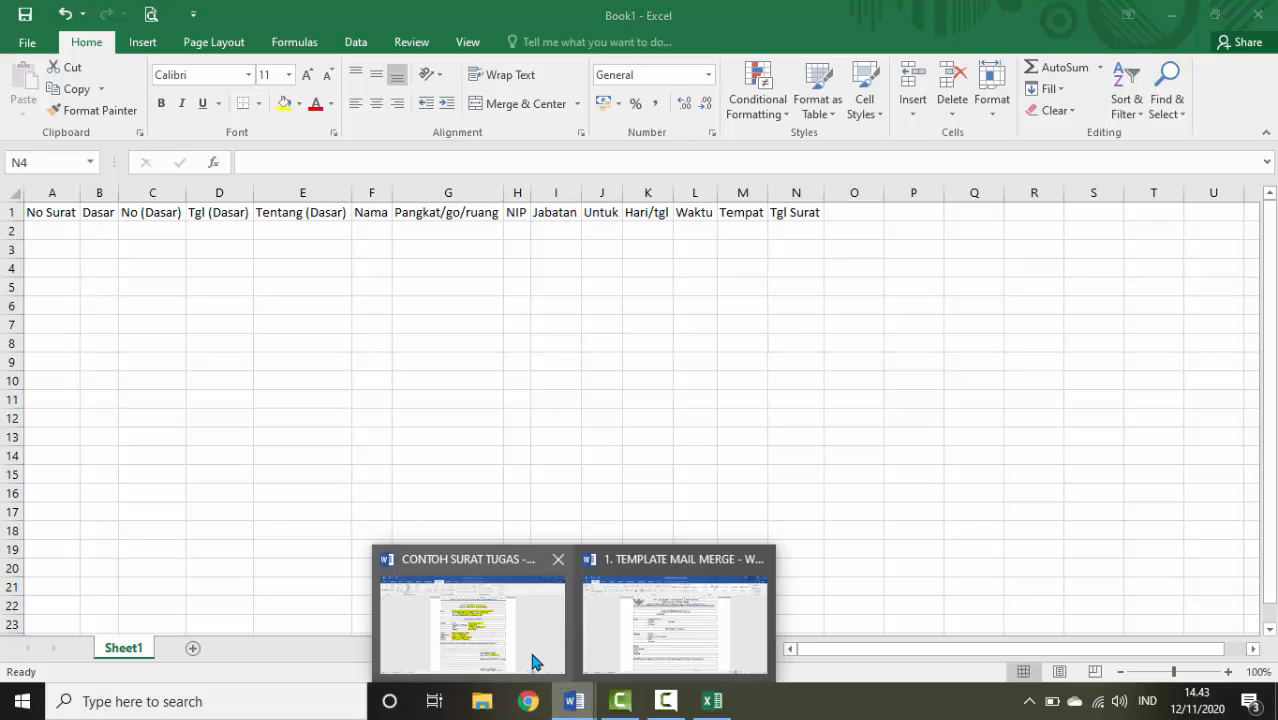
pyautogui.click(520, 652)
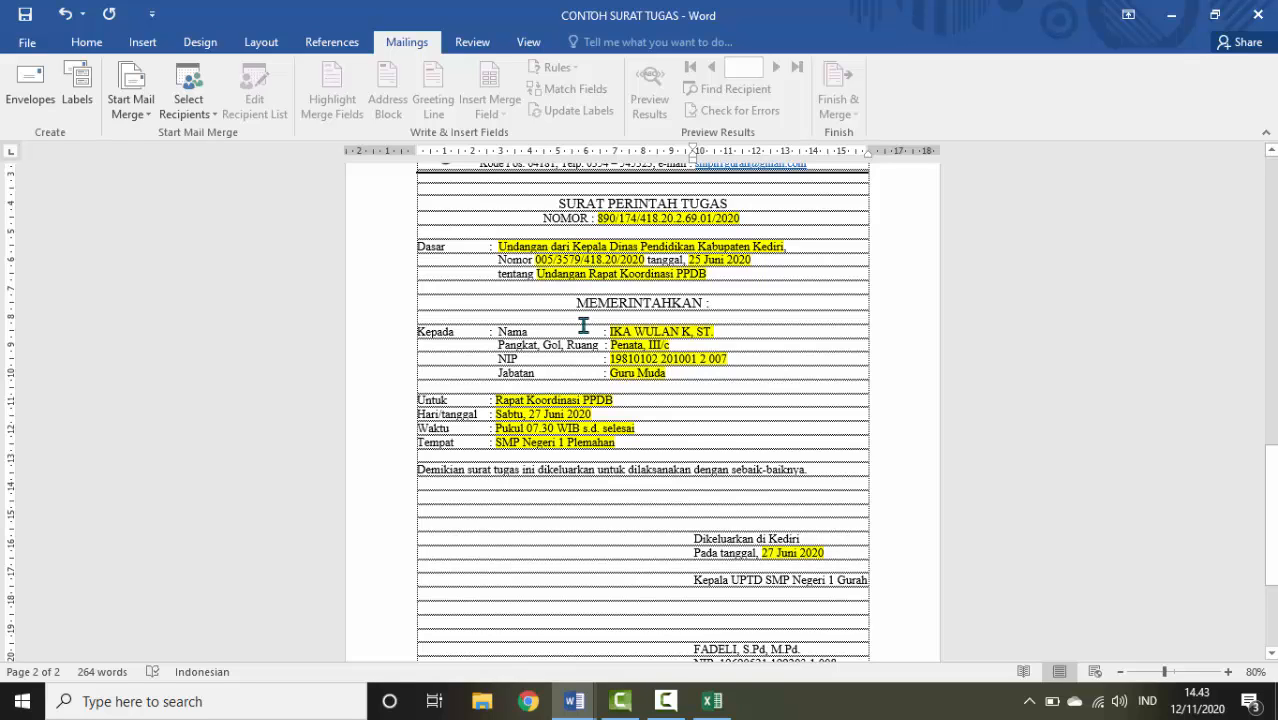
pyautogui.click(711, 701)
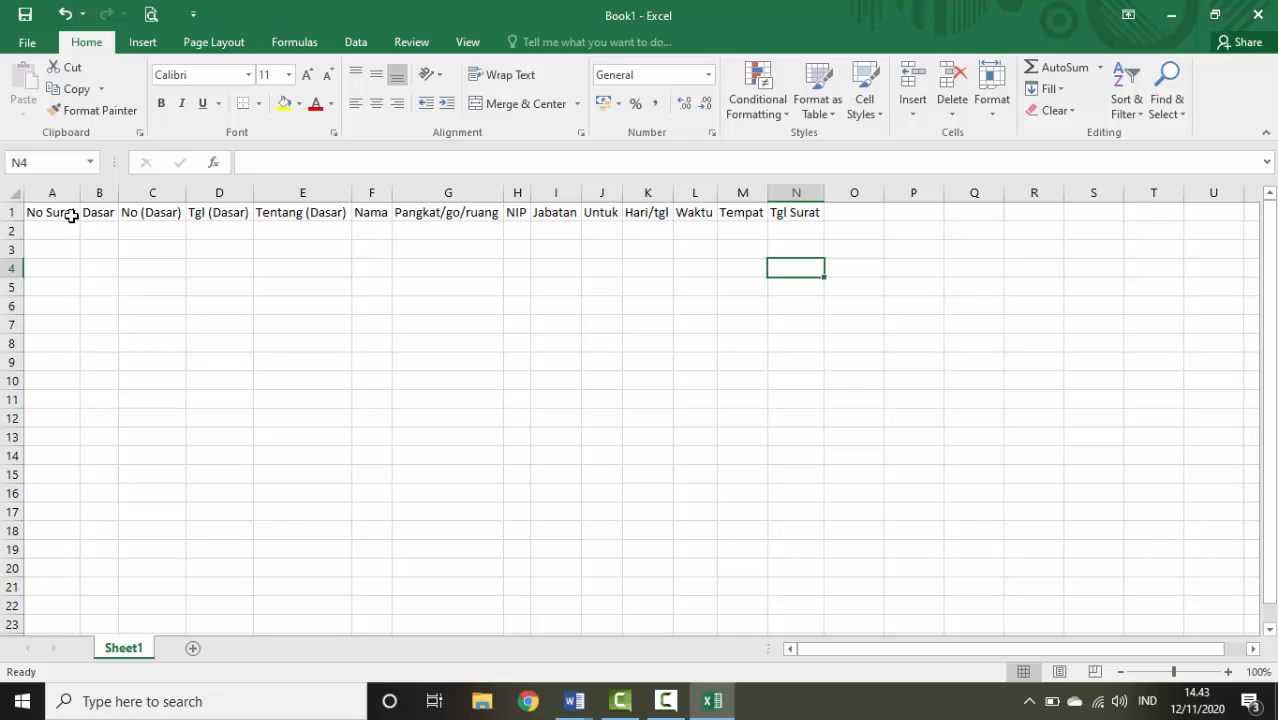
pyautogui.click(574, 703)
pyautogui.click(518, 646)
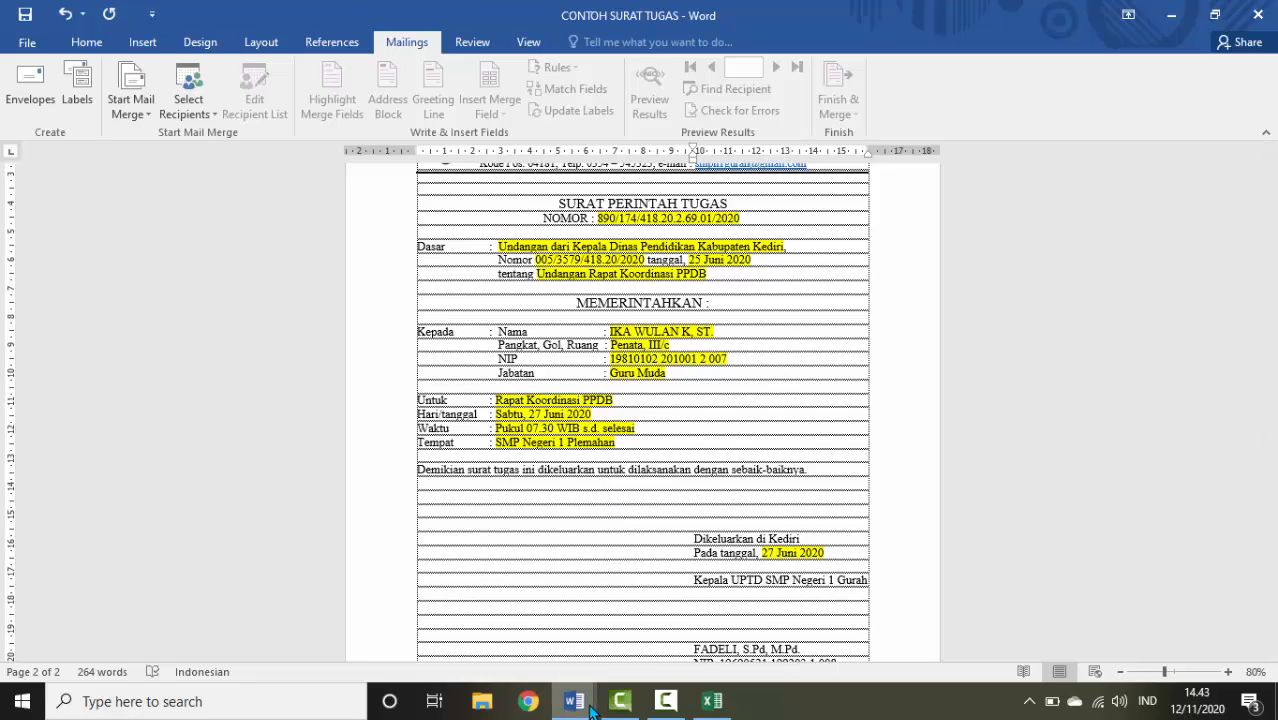
pyautogui.moveTo(592, 708)
pyautogui.click(655, 612)
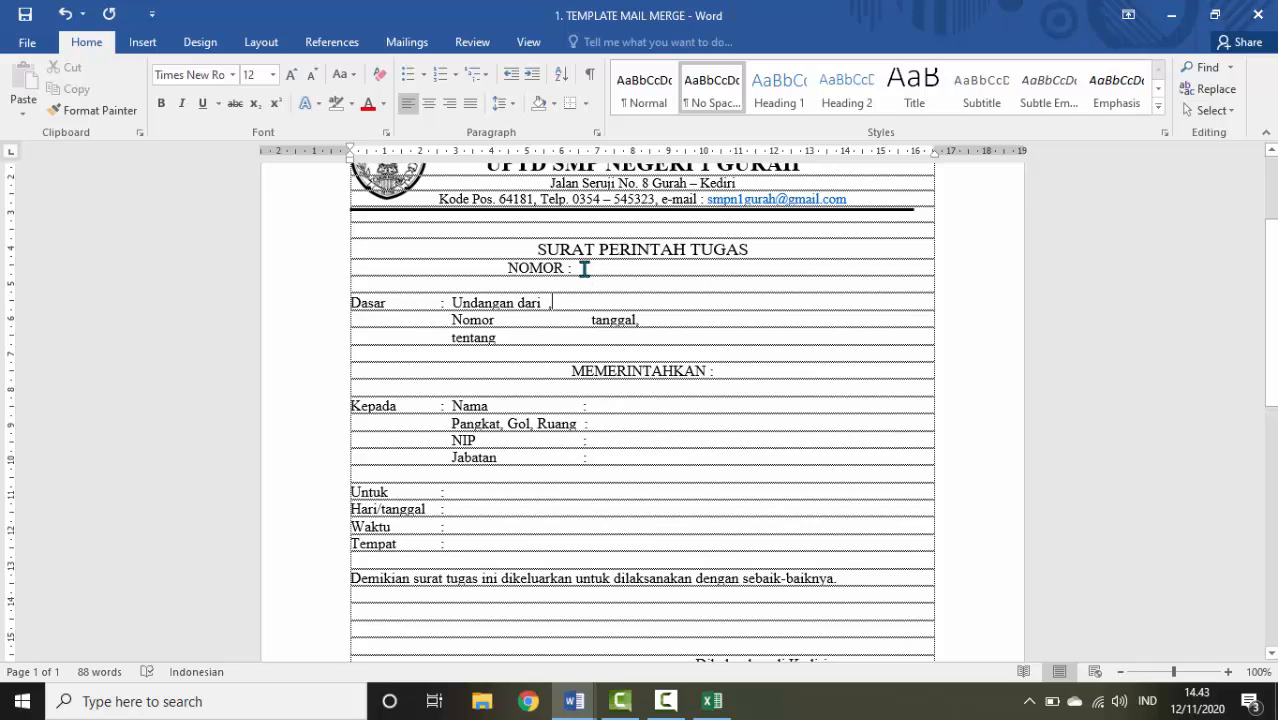
pyautogui.click(711, 703)
pyautogui.moveTo(574, 703)
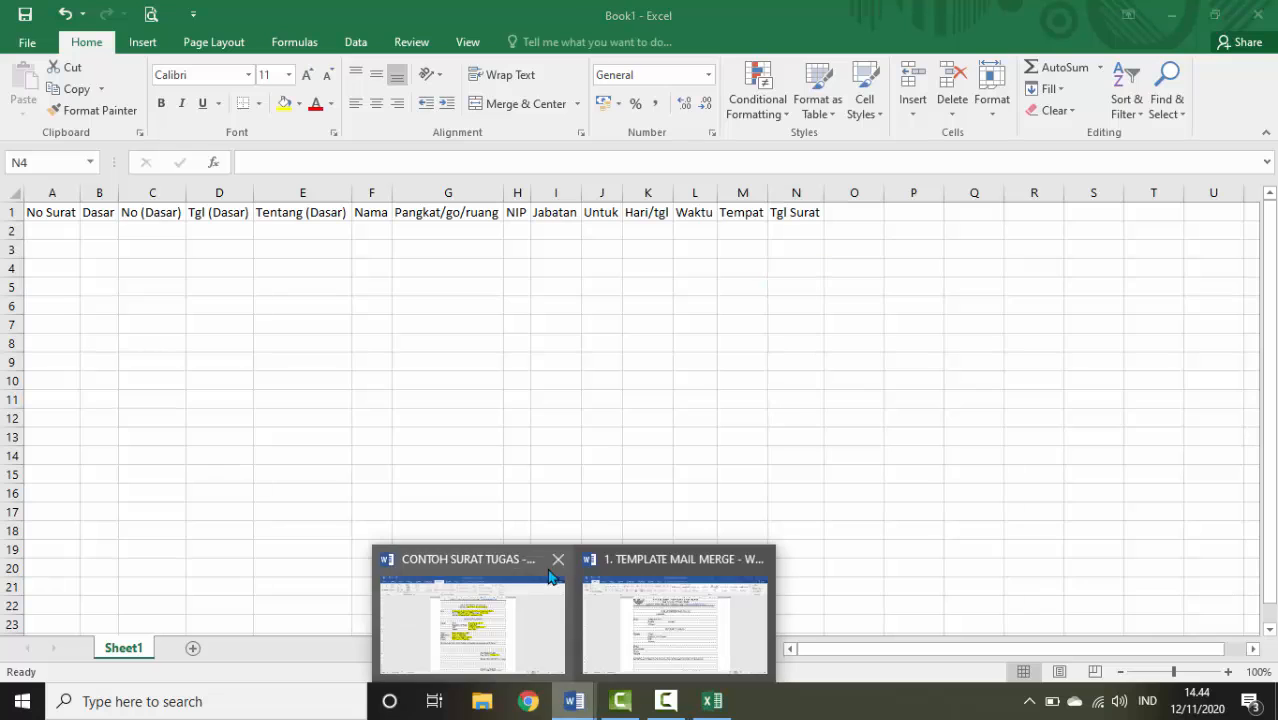
pyautogui.click(685, 611)
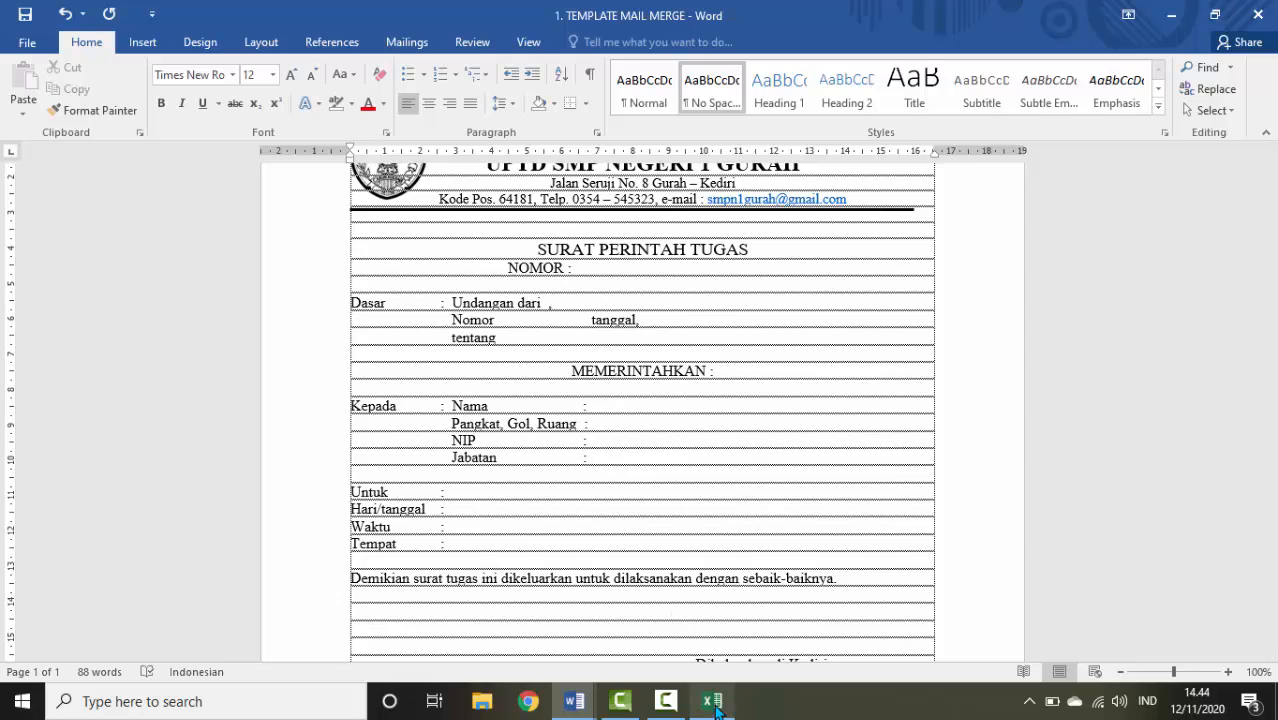
pyautogui.moveTo(716, 705)
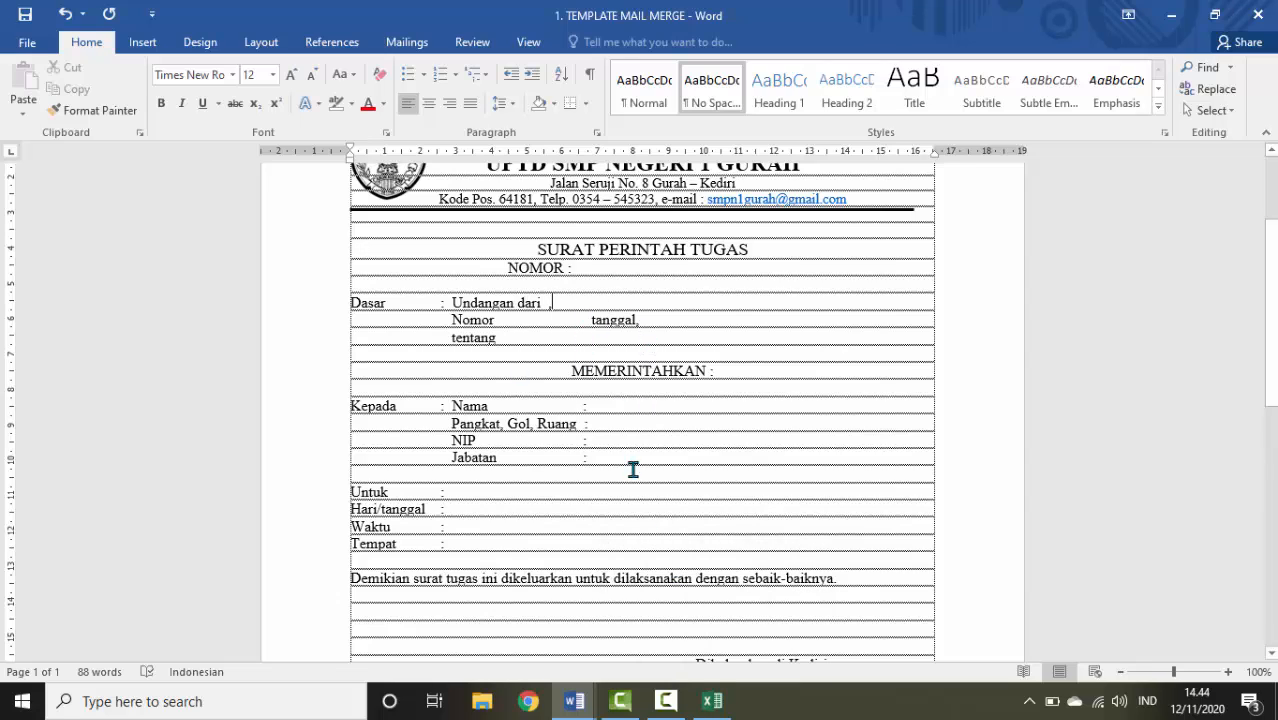
pyautogui.click(712, 702)
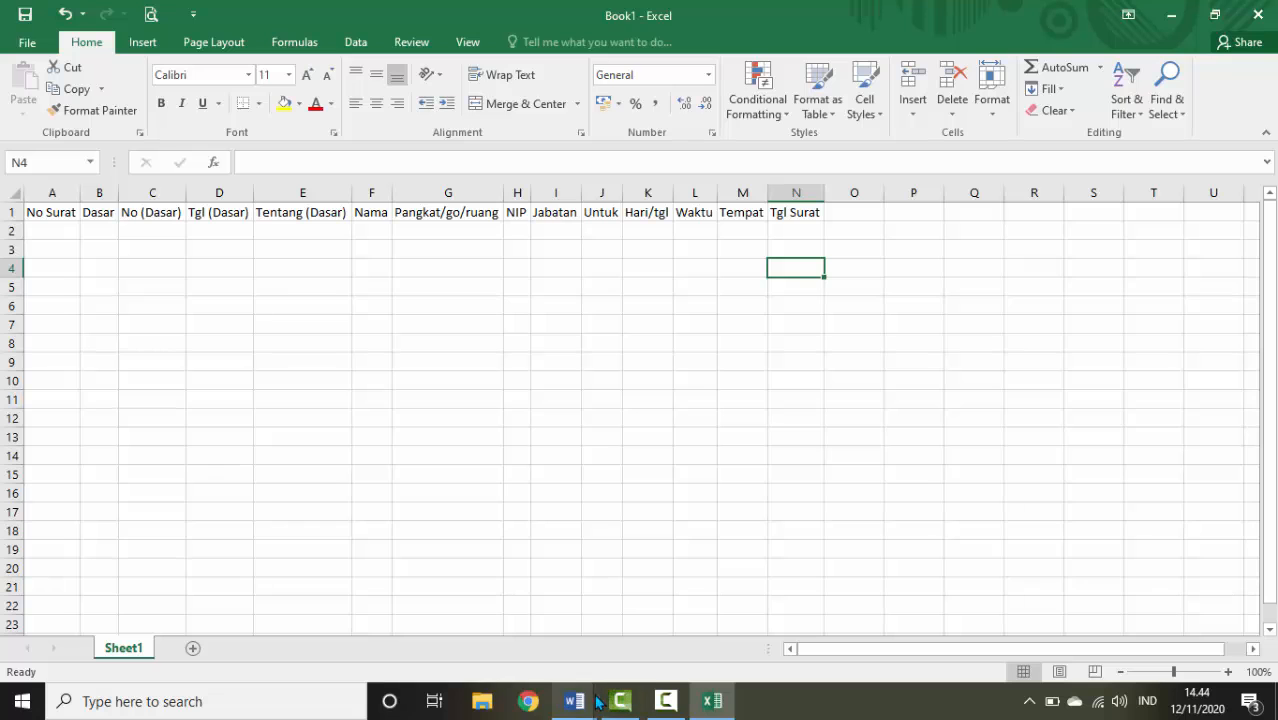
# Copy the letter number after NOMOR into A2 and widen column A to fit
pyautogui.moveTo(574, 700)
pyautogui.click(505, 620)
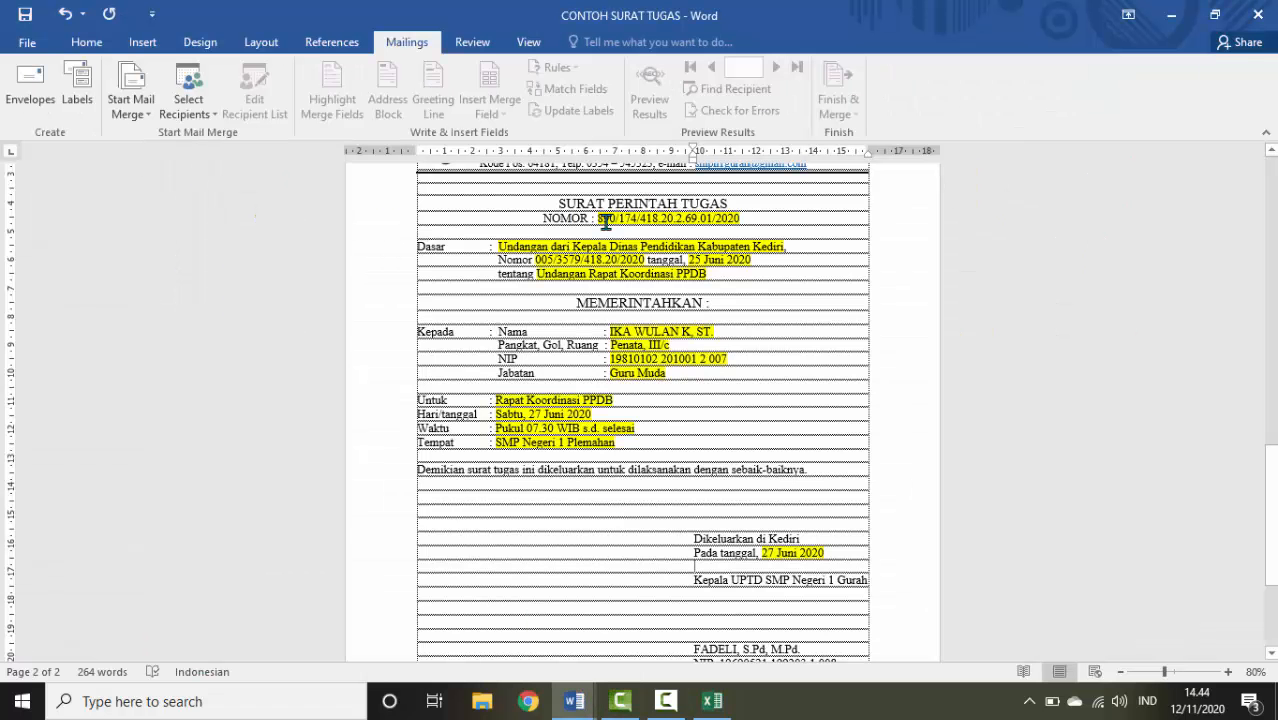
pyautogui.moveTo(597, 219); pyautogui.dragTo(740, 220)
pyautogui.hotkey('ctrl', 'c')
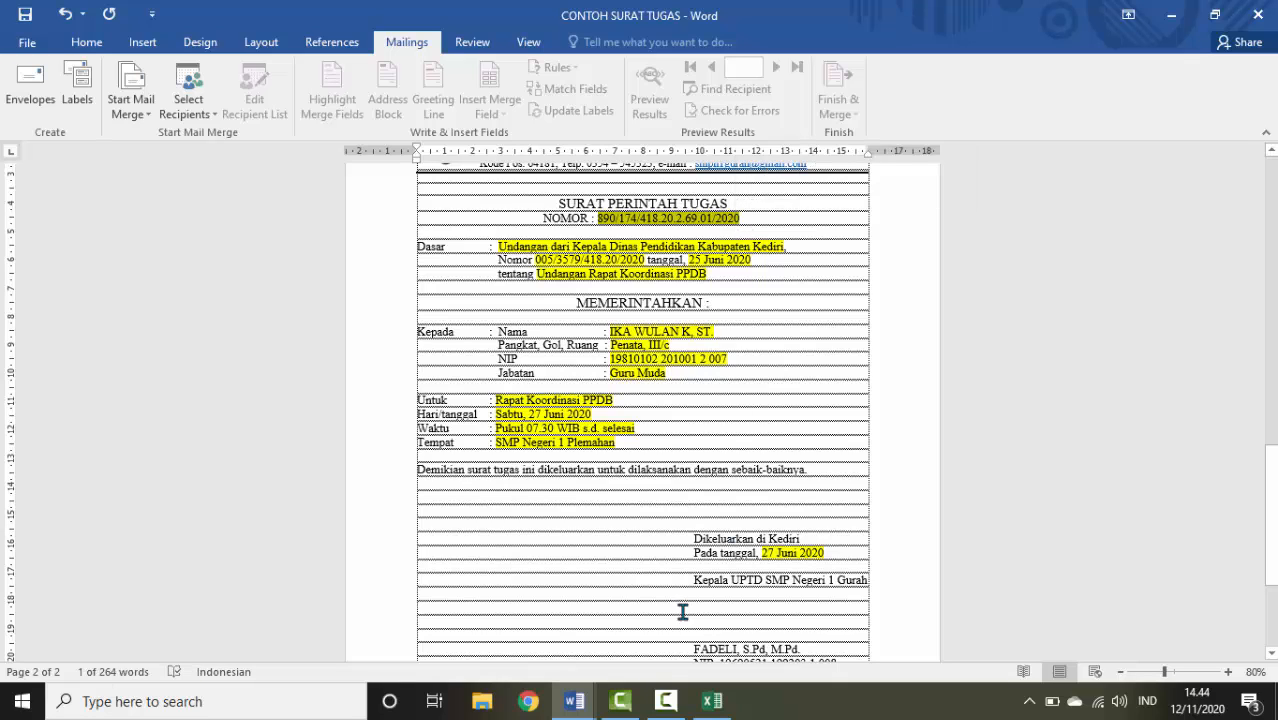
pyautogui.click(712, 701)
pyautogui.click(30, 230)
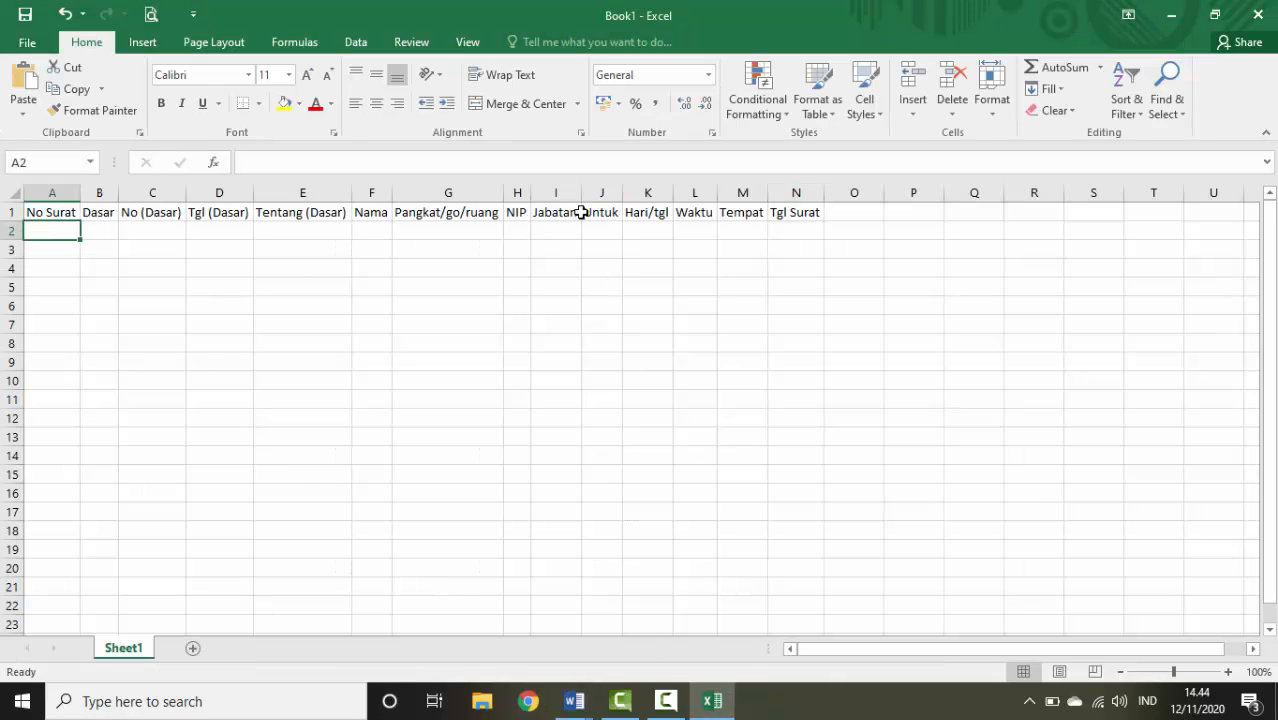
pyautogui.click(570, 193)
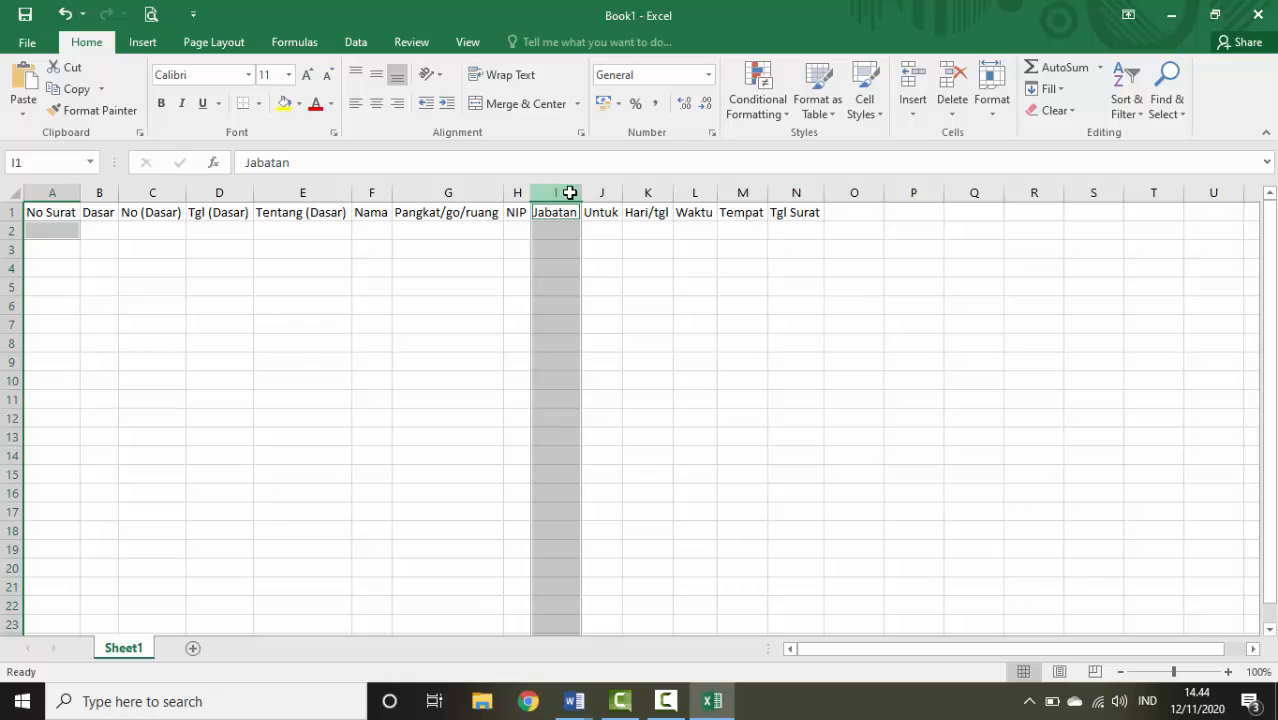
pyautogui.hotkey('ctrl', 'v')
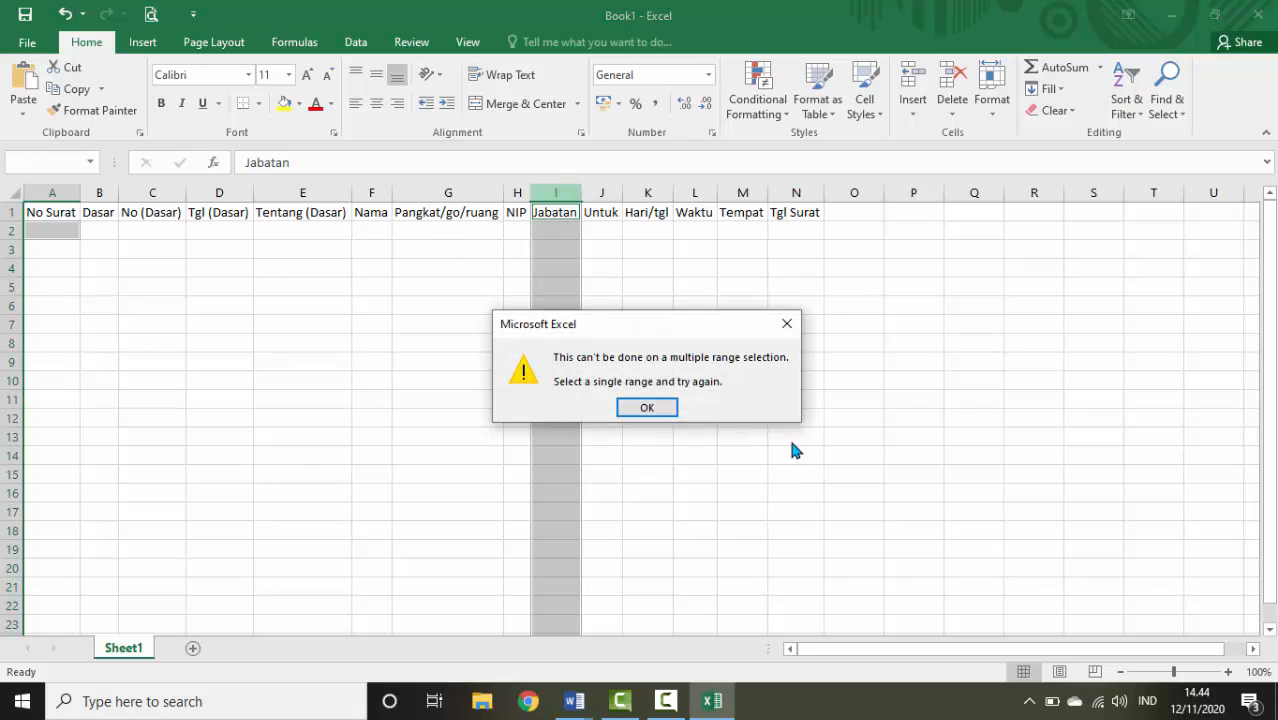
pyautogui.click(651, 408)
pyautogui.click(51, 230)
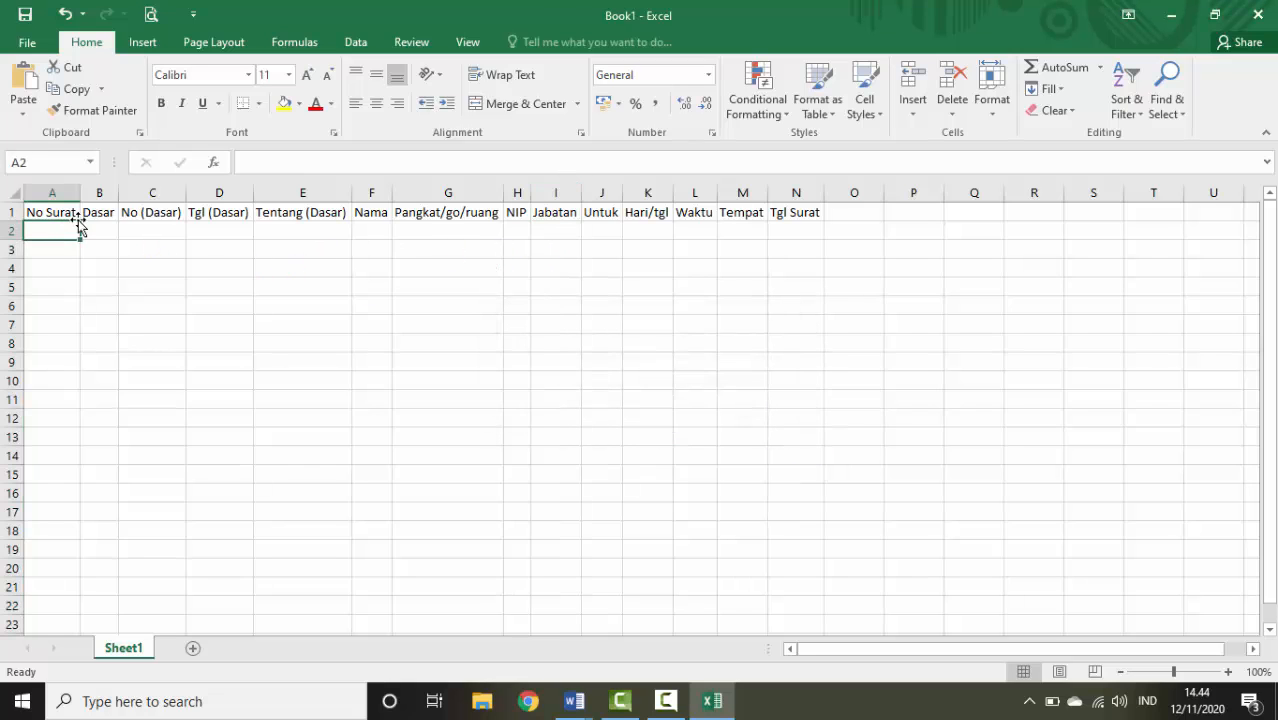
pyautogui.hotkey('ctrl', 'v')
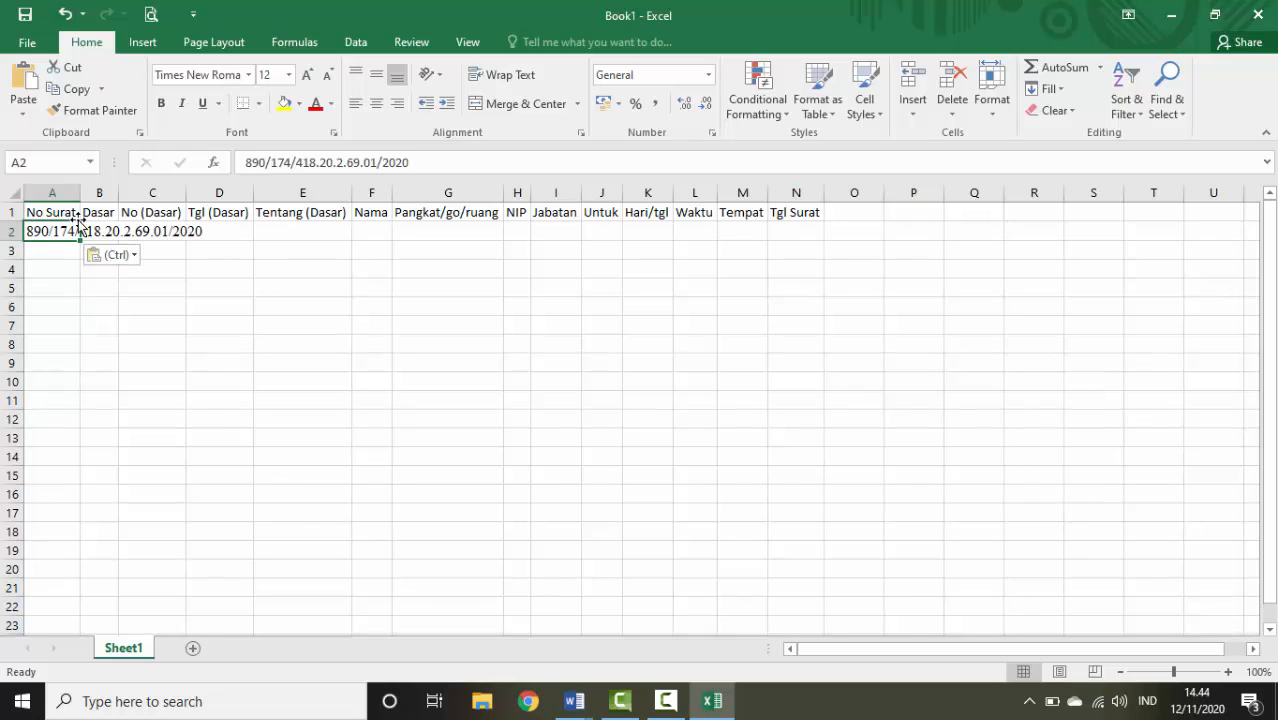
pyautogui.doubleClick(78, 193)
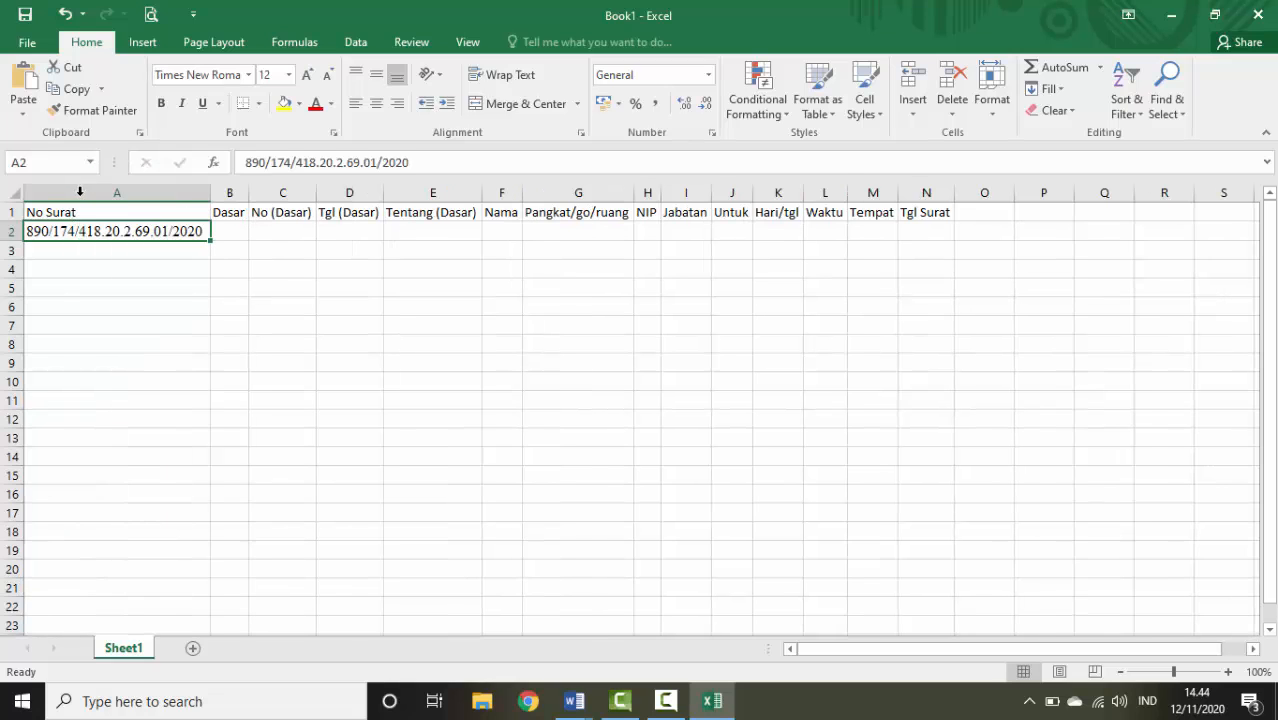
pyautogui.click(225, 232)
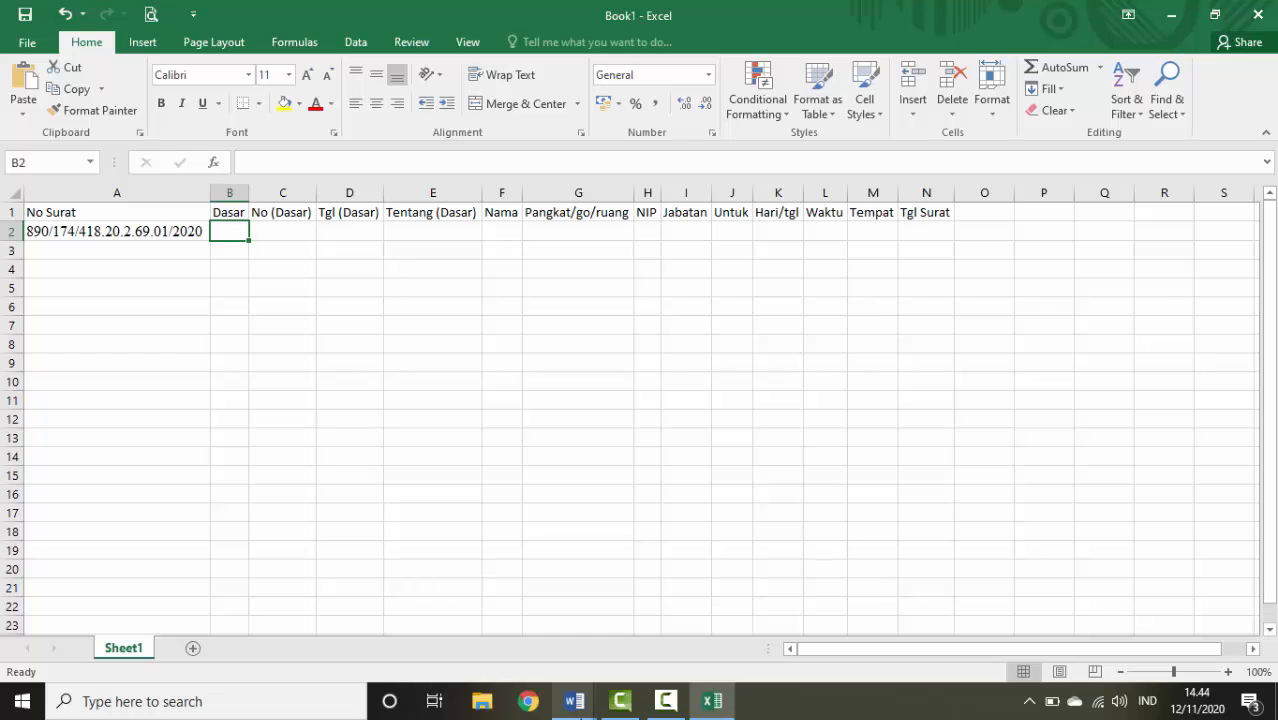
# Paste 'Undangan dari Kepala Dinas Pendidikan Kabupaten Kediri' into B2 and widen column B
pyautogui.moveTo(574, 703)
pyautogui.click(491, 664)
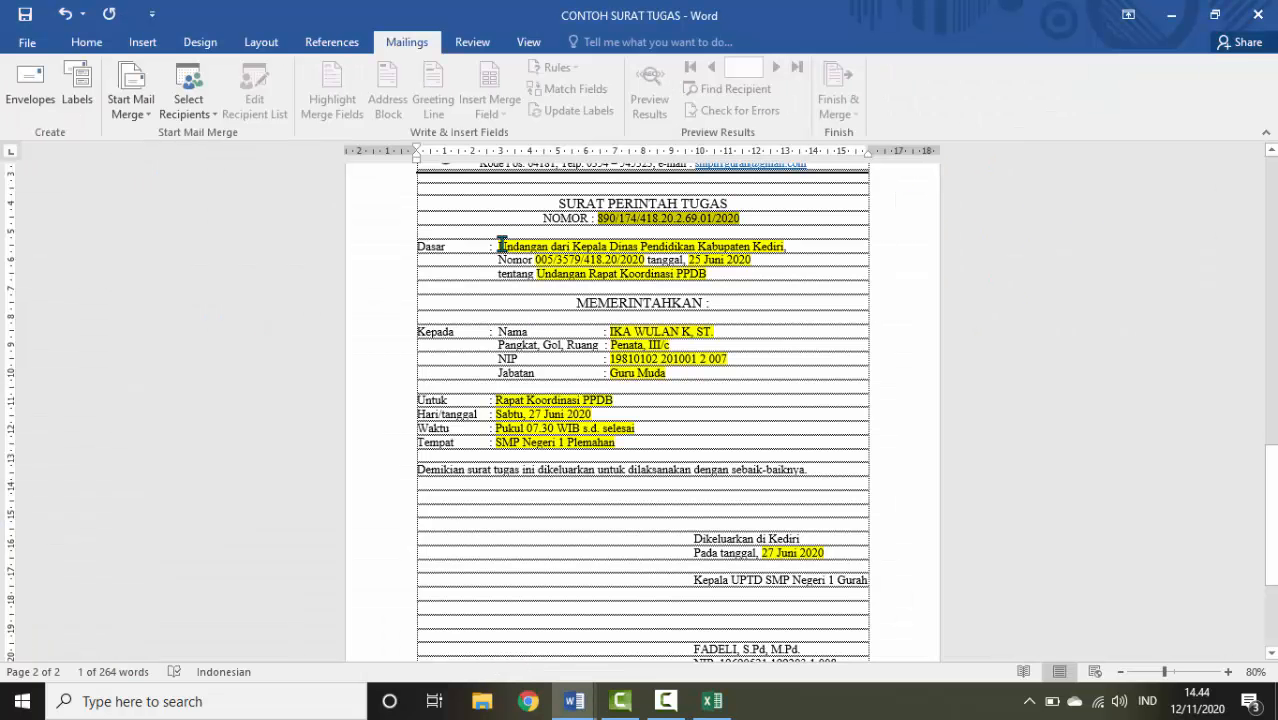
pyautogui.moveTo(501, 246); pyautogui.dragTo(786, 246)
pyautogui.hotkey('ctrl', 'c')
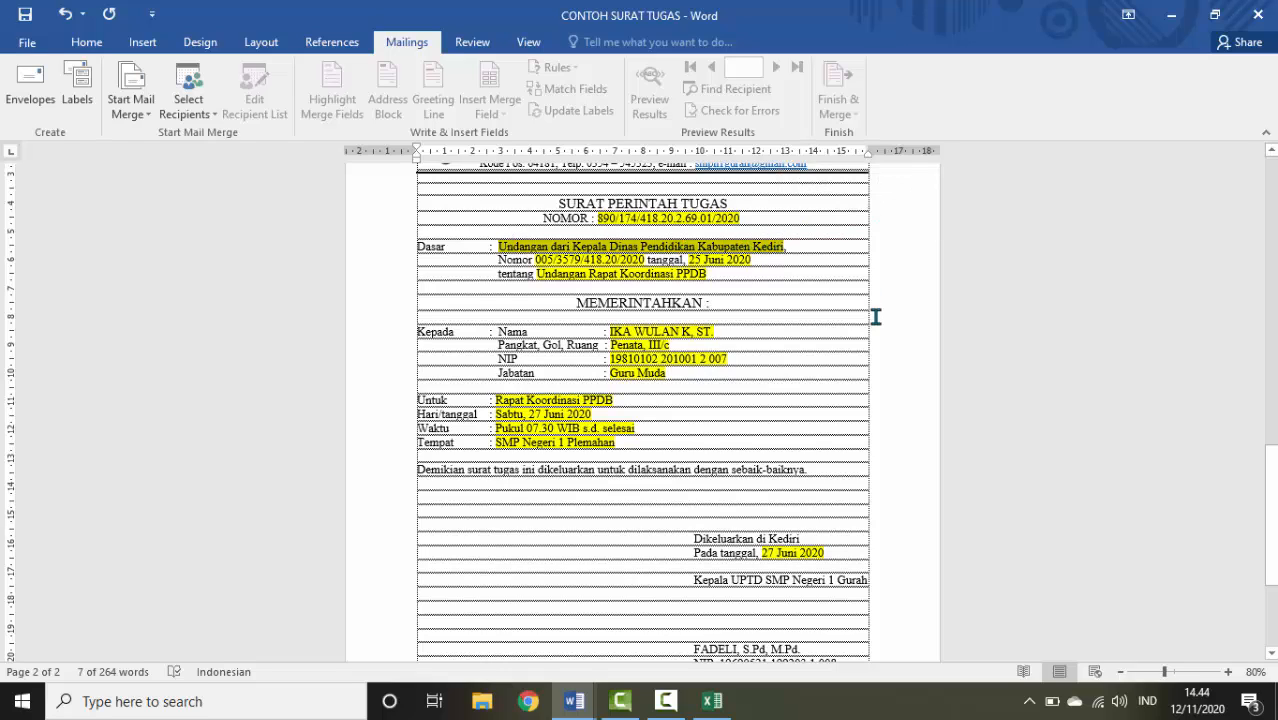
pyautogui.click(712, 702)
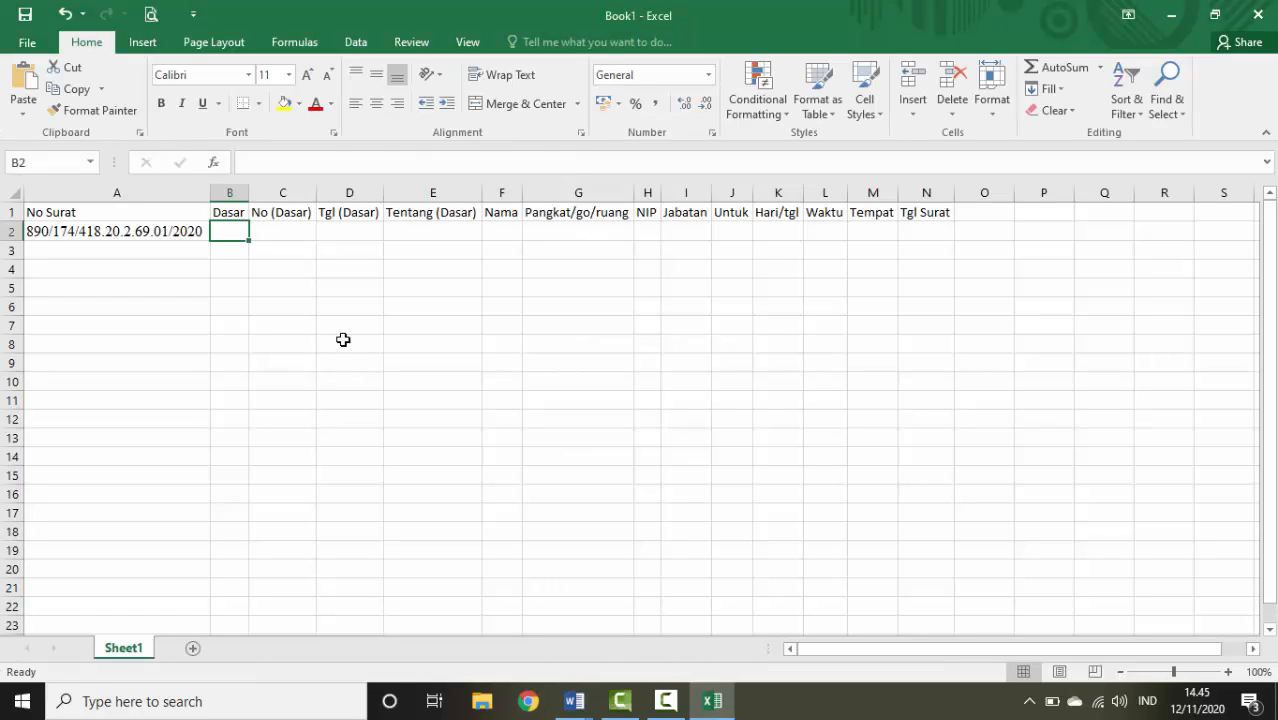
pyautogui.hotkey('ctrl', 'v')
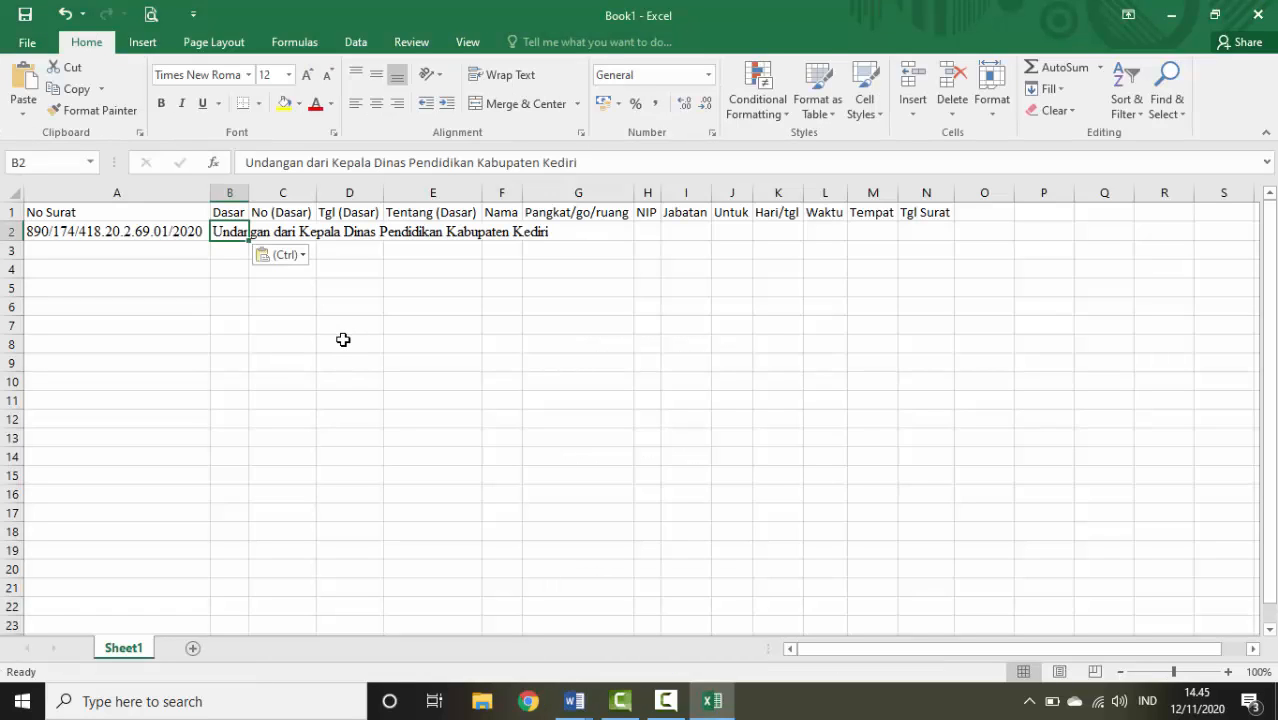
pyautogui.doubleClick(247, 192)
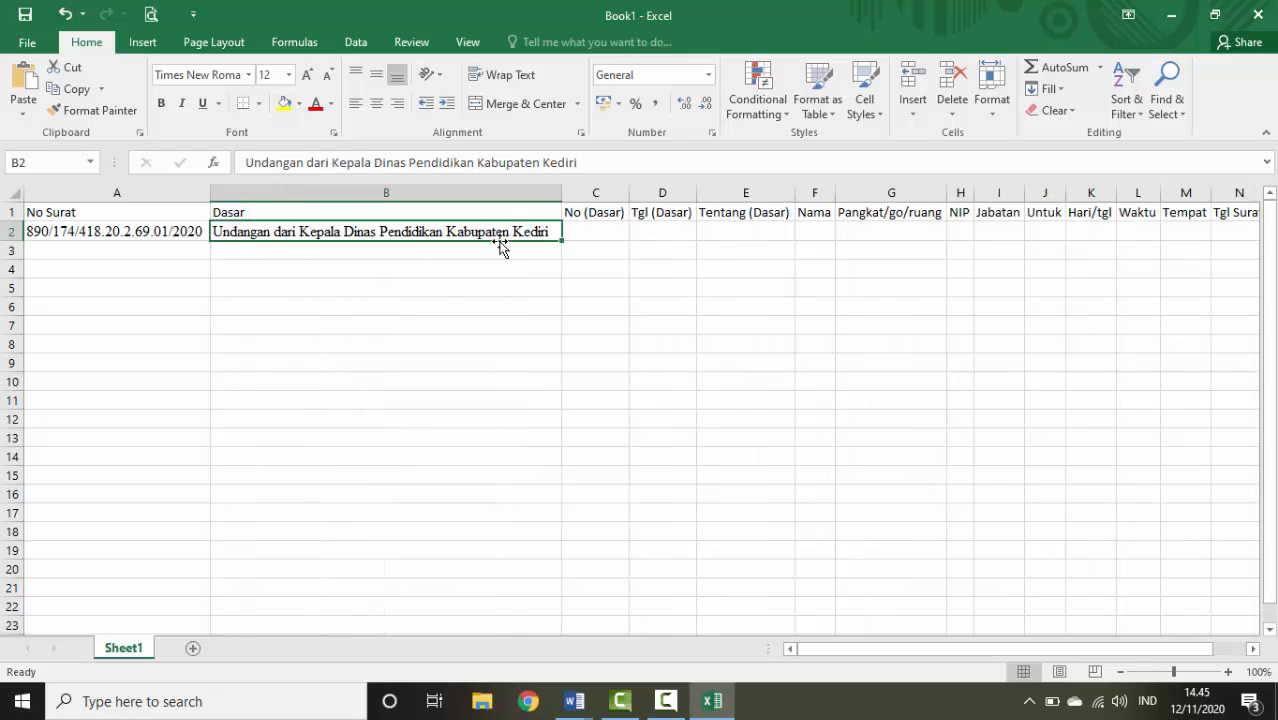
pyautogui.click(614, 228)
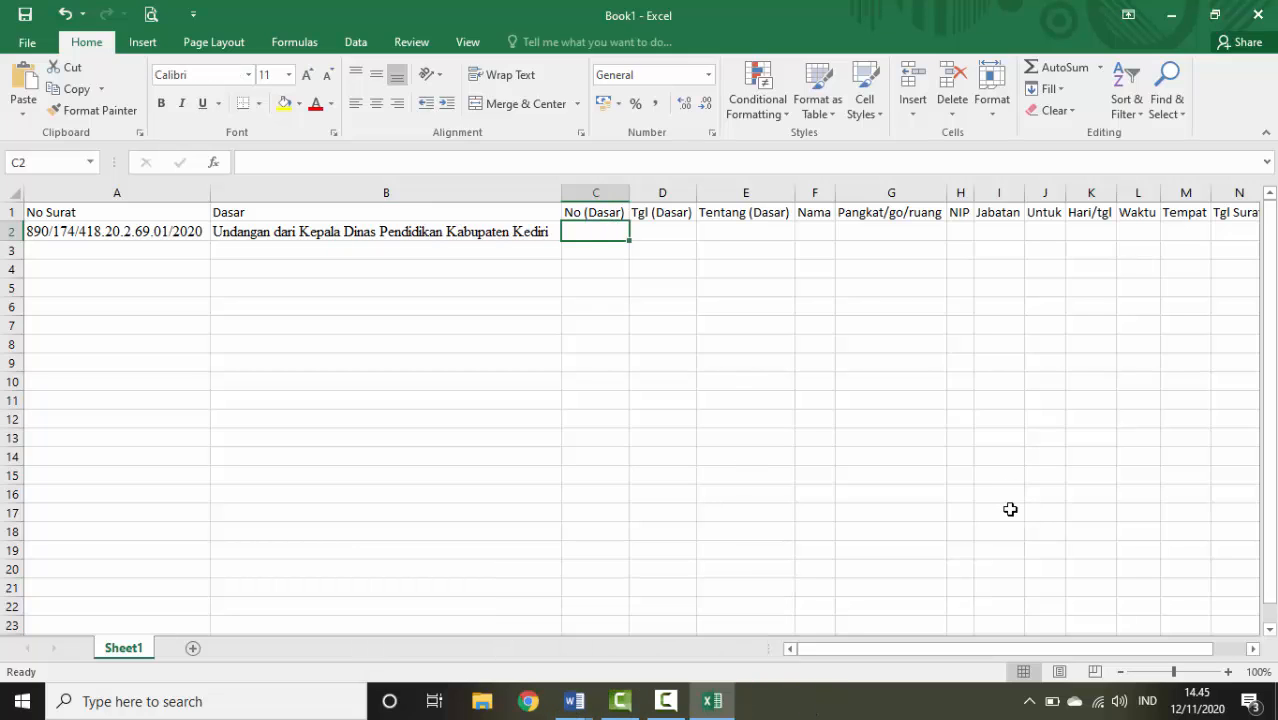
# Replace the wrong paste in C2 with 005/3579/418.20/2020 and widen column C to fit
pyautogui.hotkey('ctrl', 'v')
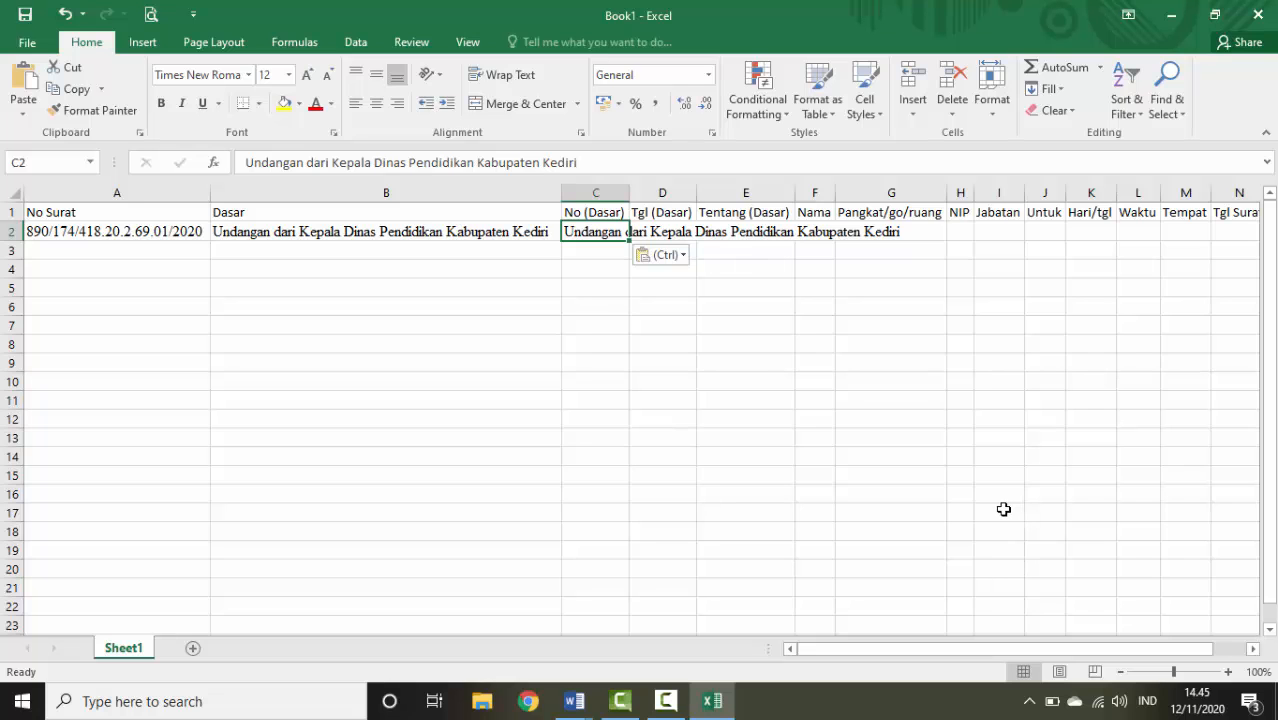
pyautogui.hotkey('ctrl', 'z')
pyautogui.moveTo(575, 706)
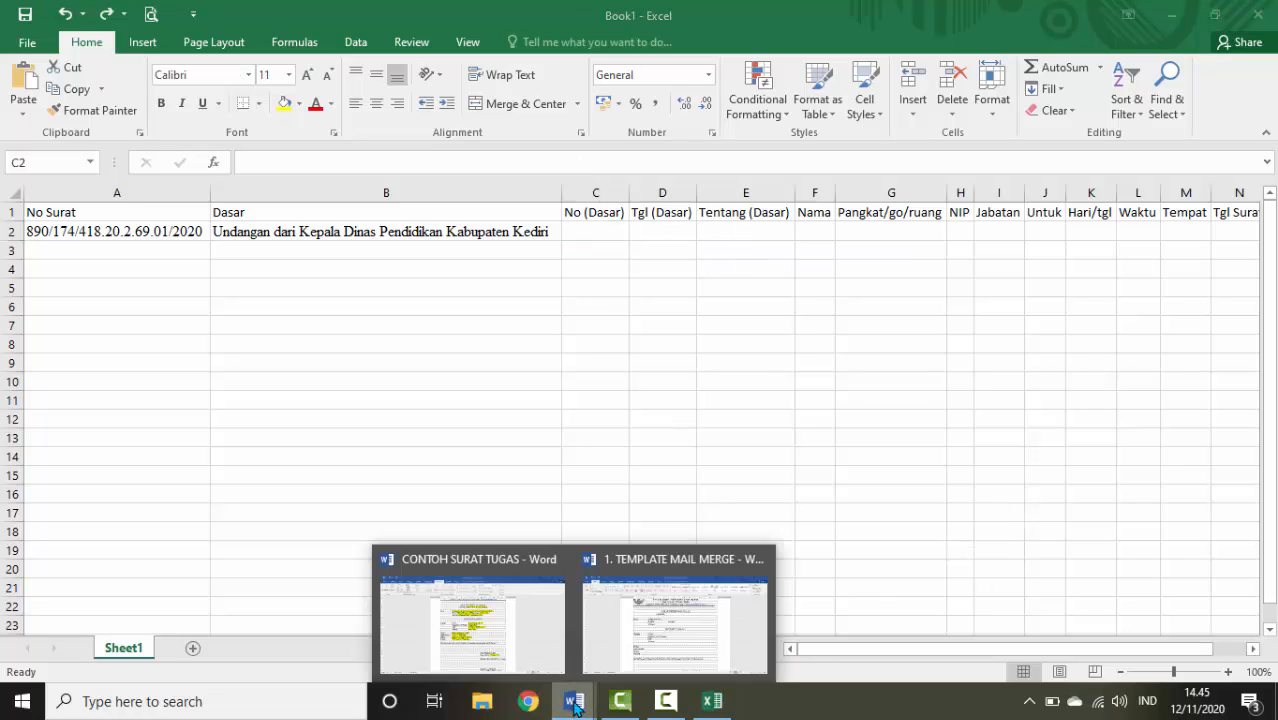
pyautogui.click(507, 624)
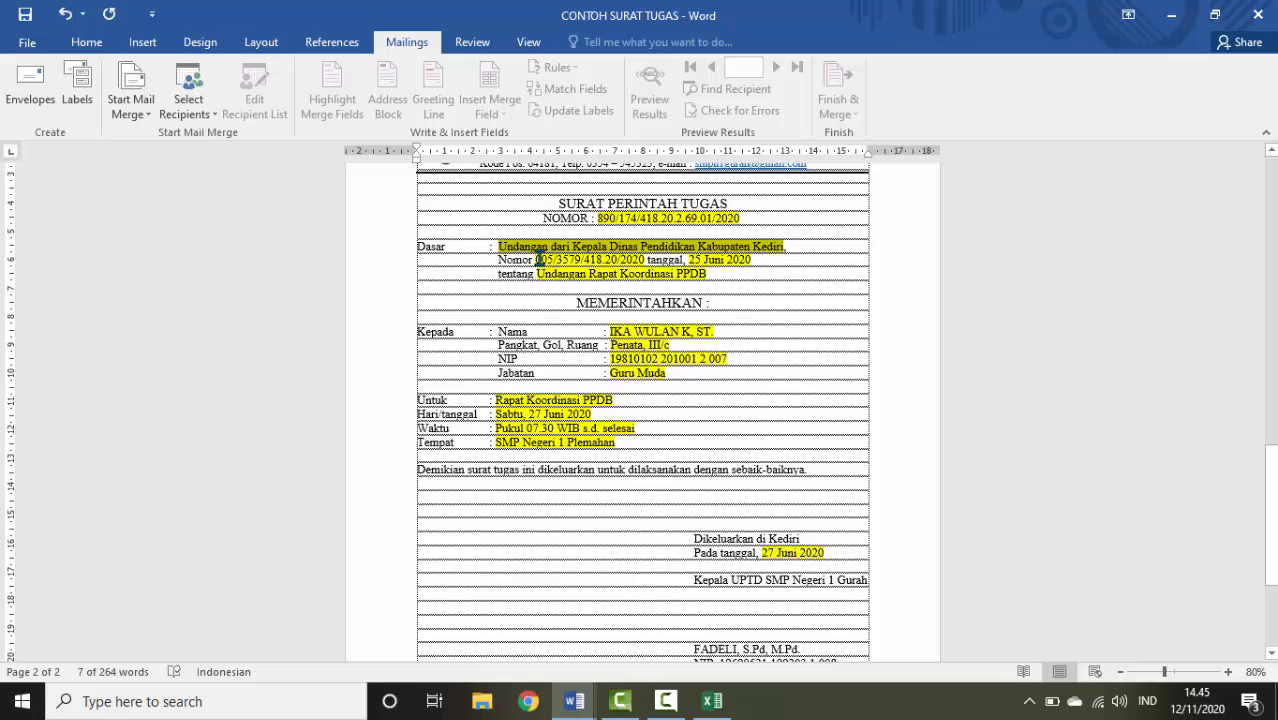
pyautogui.moveTo(536, 259); pyautogui.dragTo(635, 260)
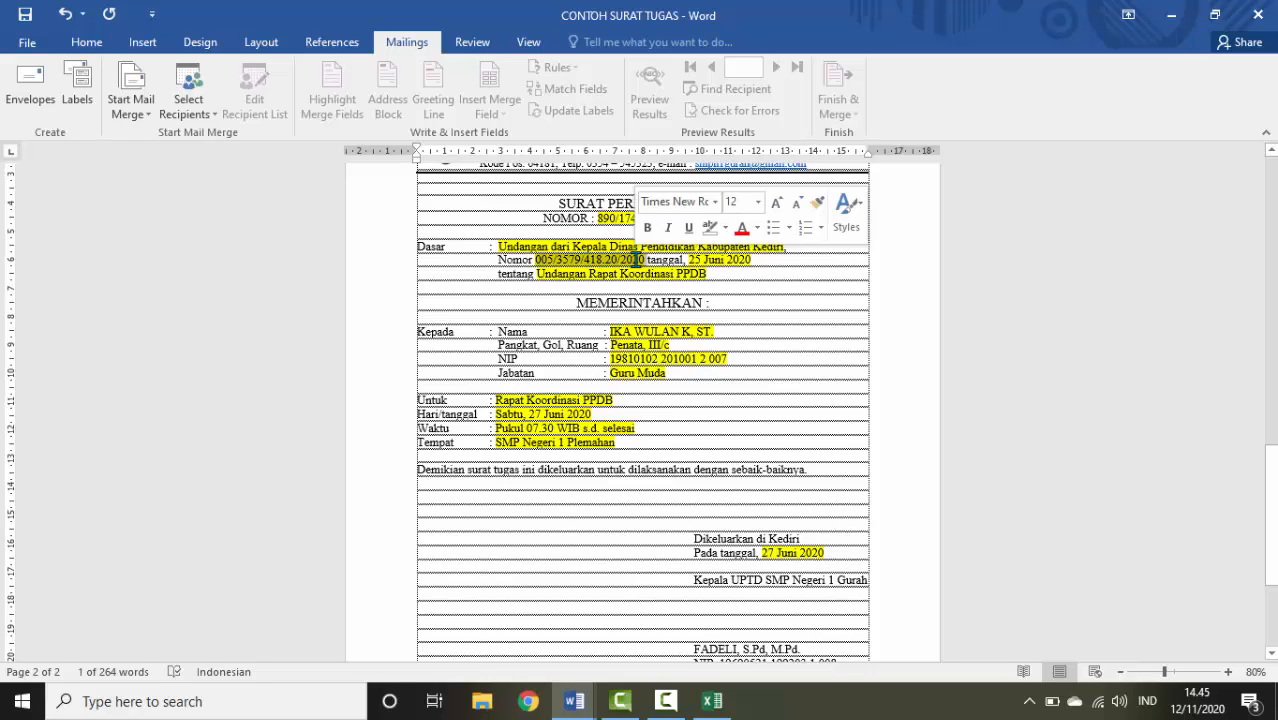
pyautogui.rightClick(637, 261)
pyautogui.click(676, 295)
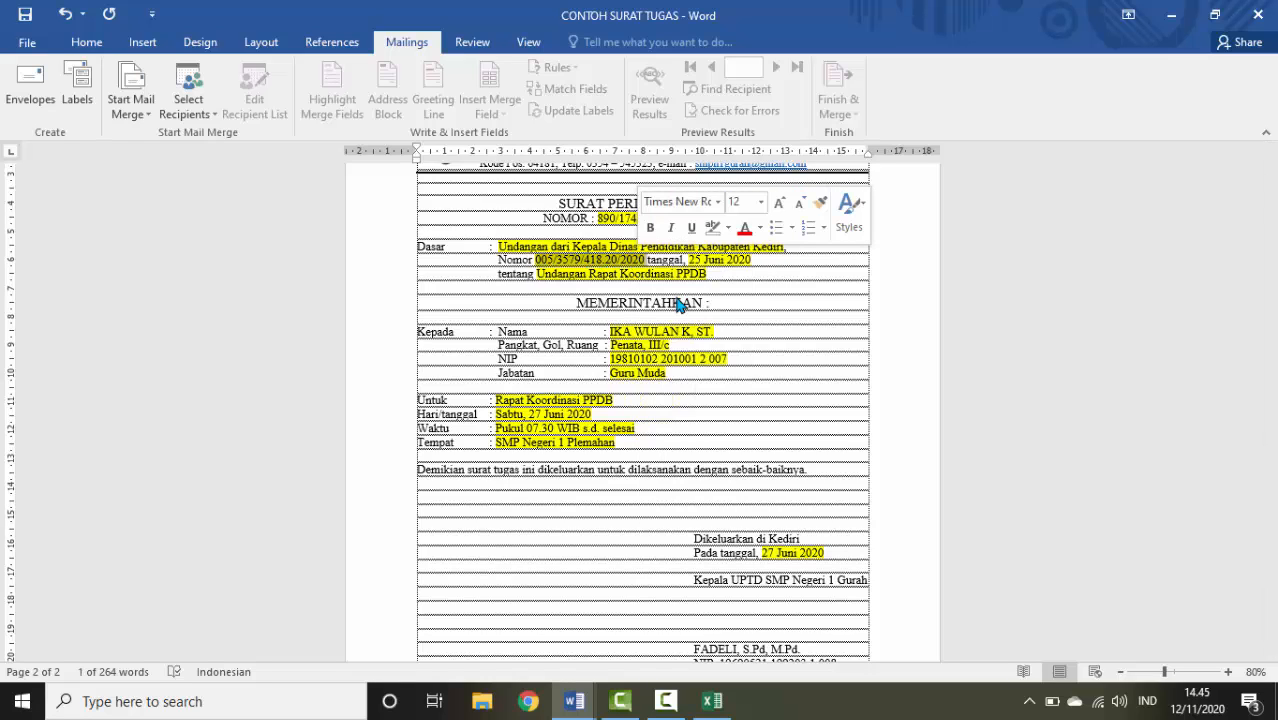
pyautogui.click(716, 703)
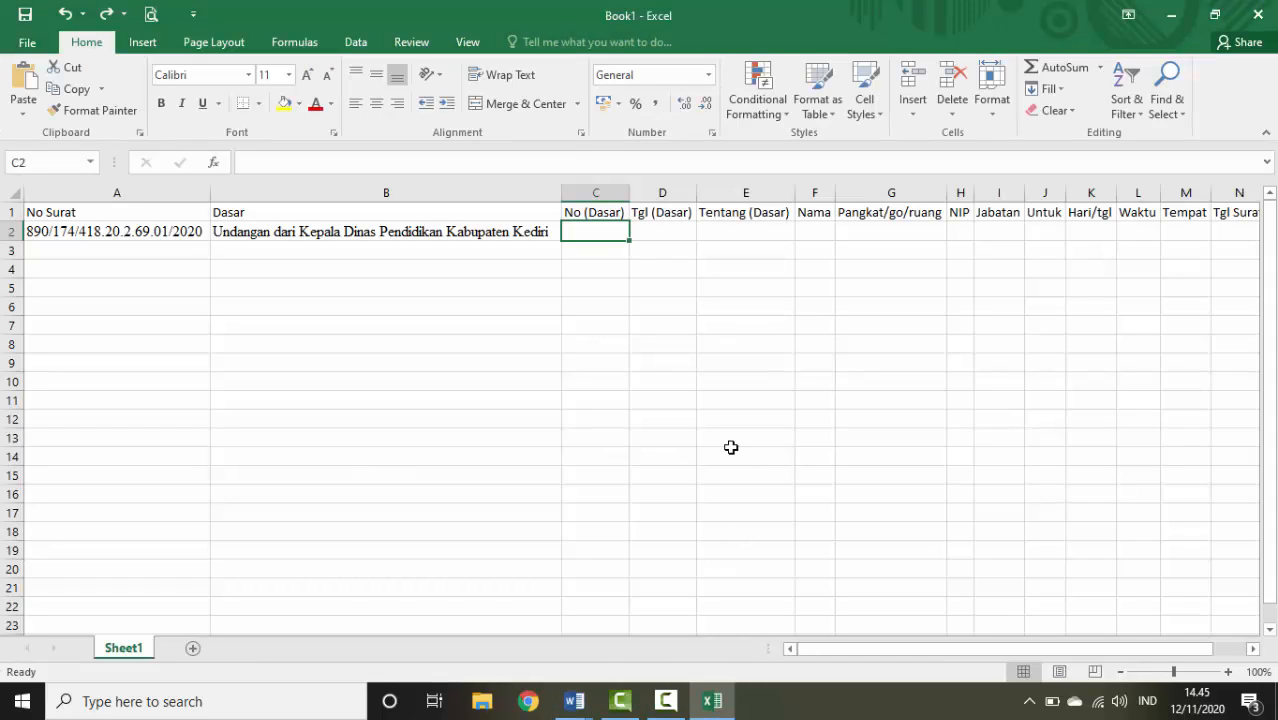
pyautogui.hotkey('ctrl', 'v')
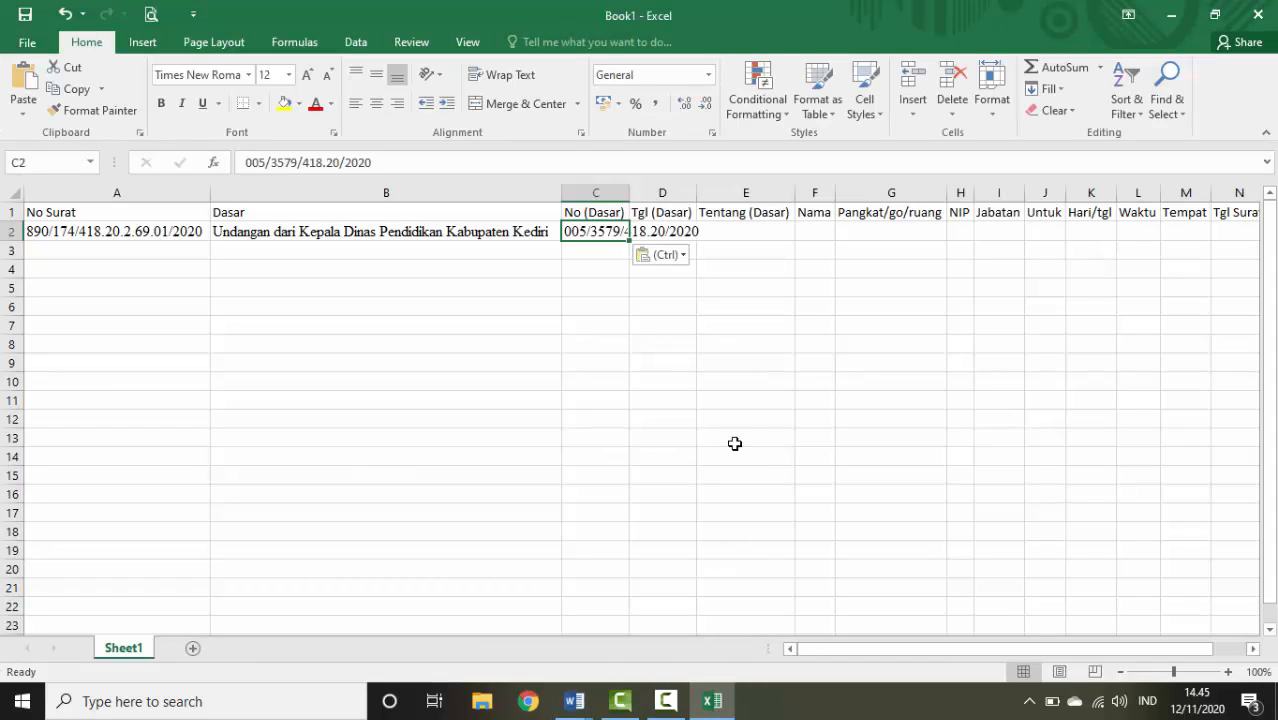
pyautogui.doubleClick(629, 192)
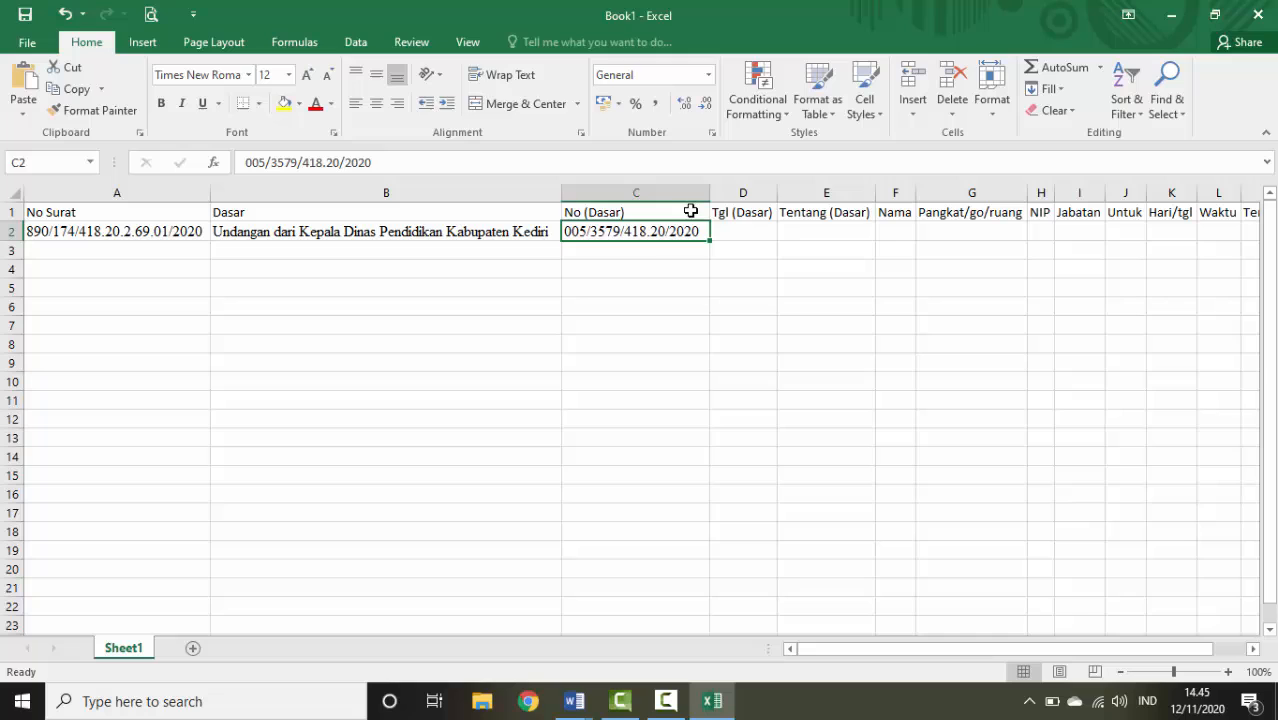
pyautogui.click(748, 235)
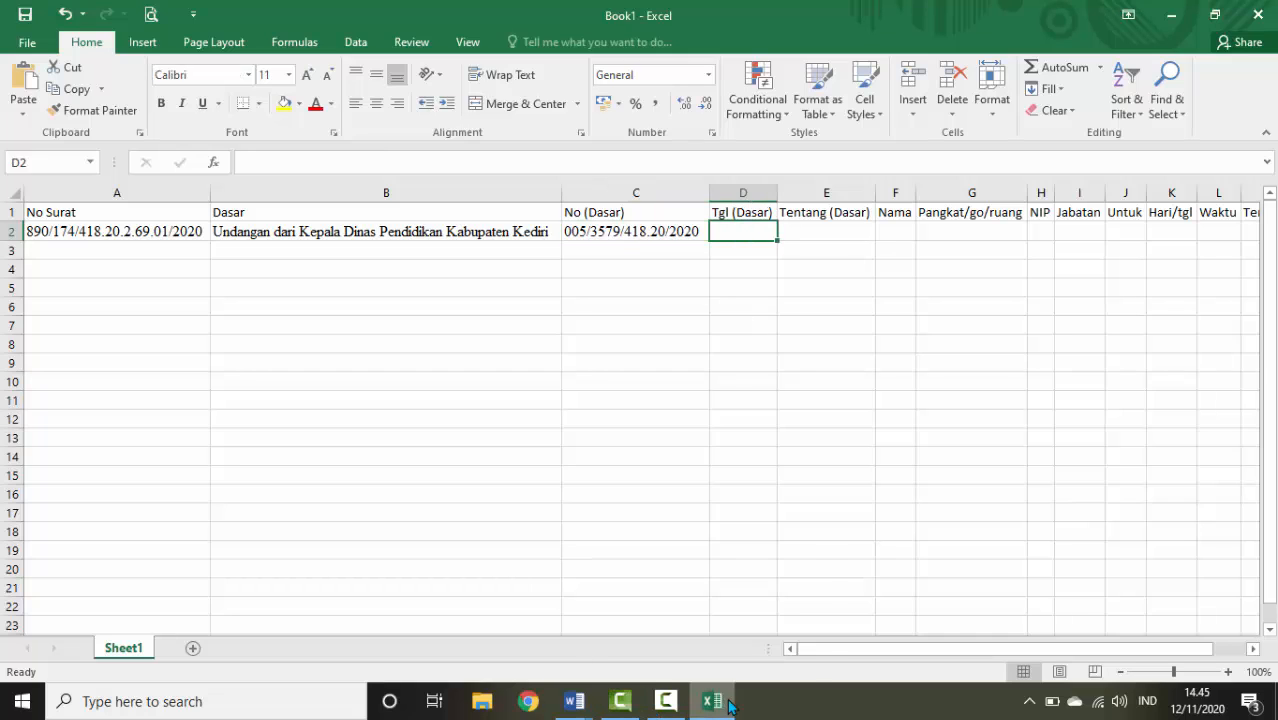
pyautogui.moveTo(564, 706)
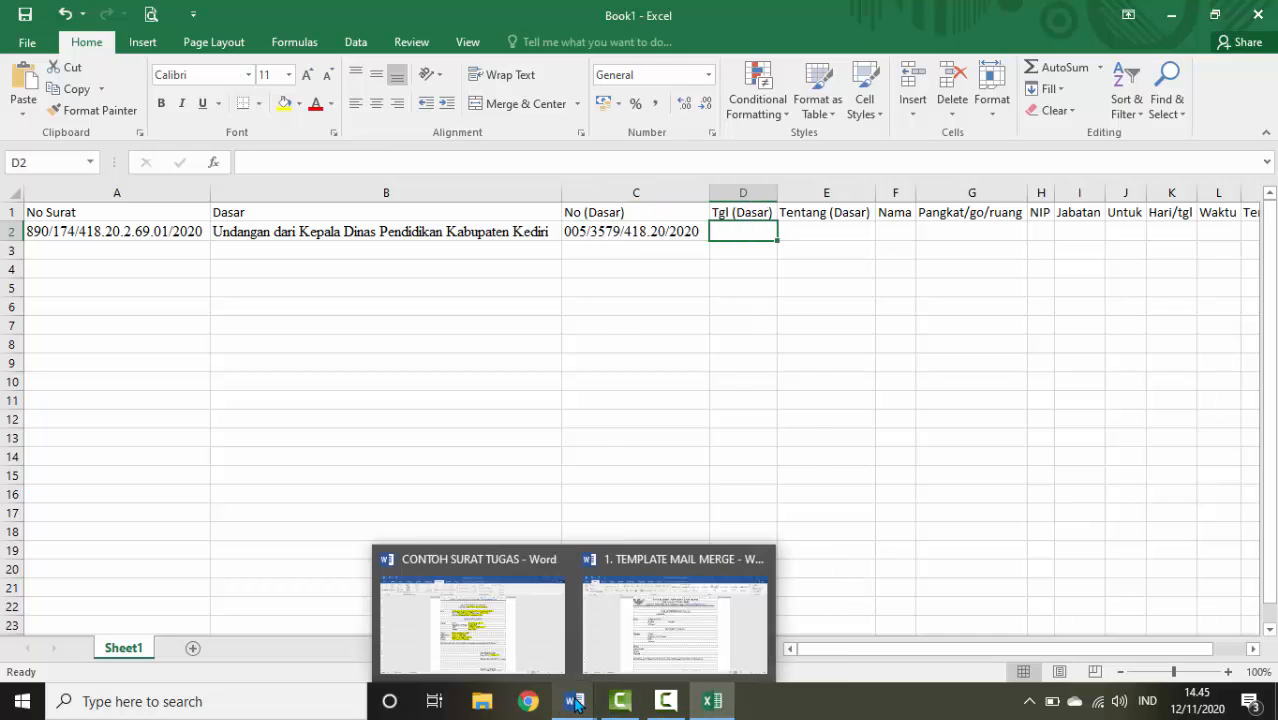
# Copy the date 25 Juni 2020 from the letter into D2 under Tgl (Dasar)
pyautogui.click(477, 626)
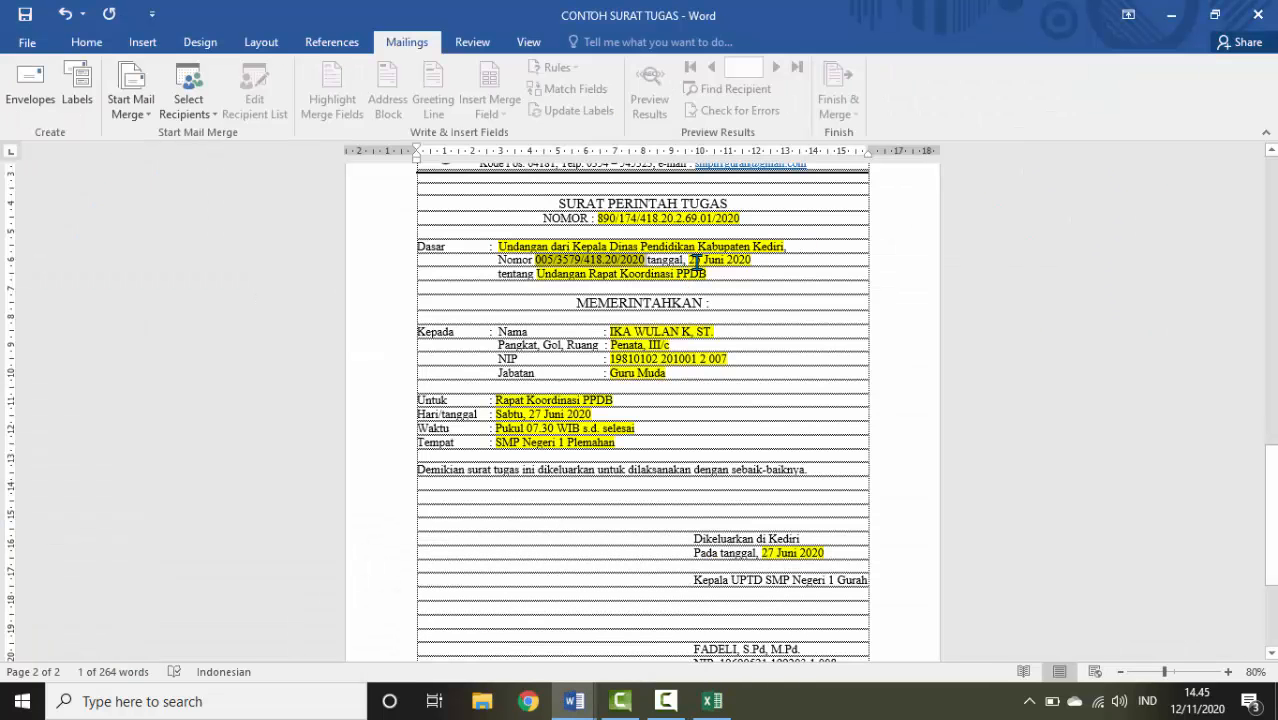
pyautogui.moveTo(691, 260); pyautogui.dragTo(757, 260)
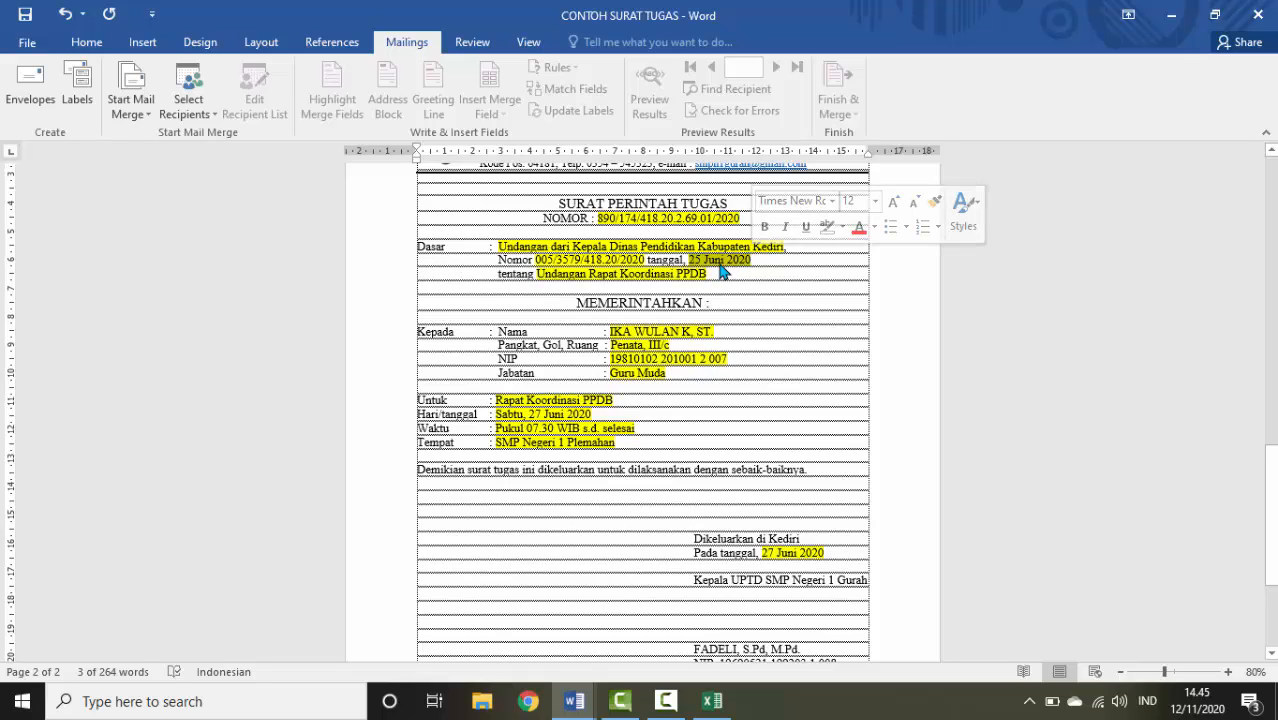
pyautogui.rightClick(724, 268)
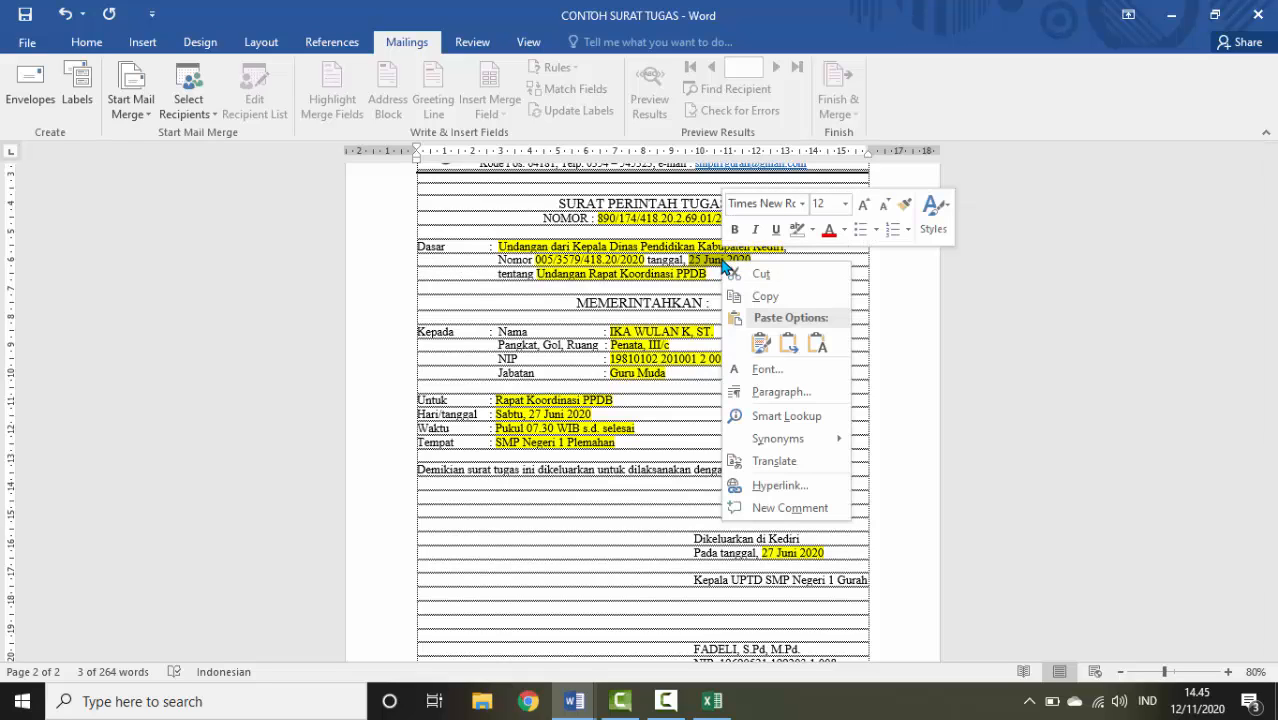
pyautogui.click(763, 296)
pyautogui.click(712, 701)
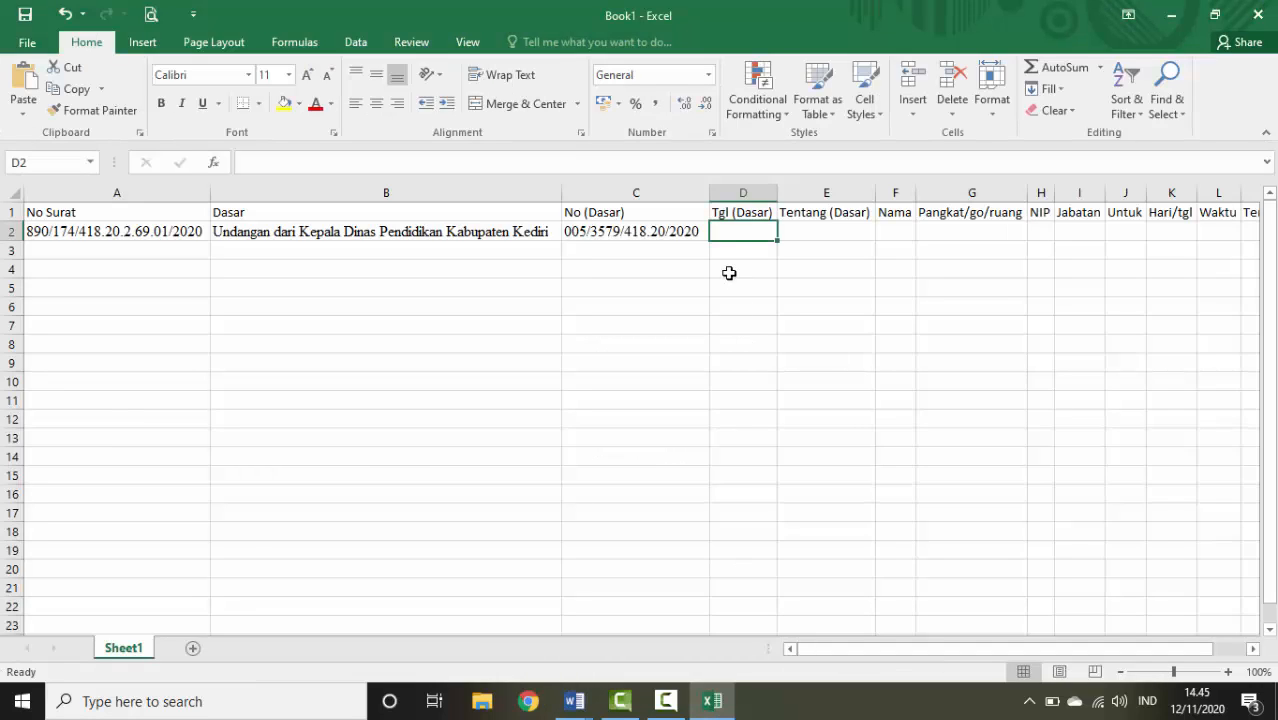
pyautogui.hotkey('ctrl', 'v')
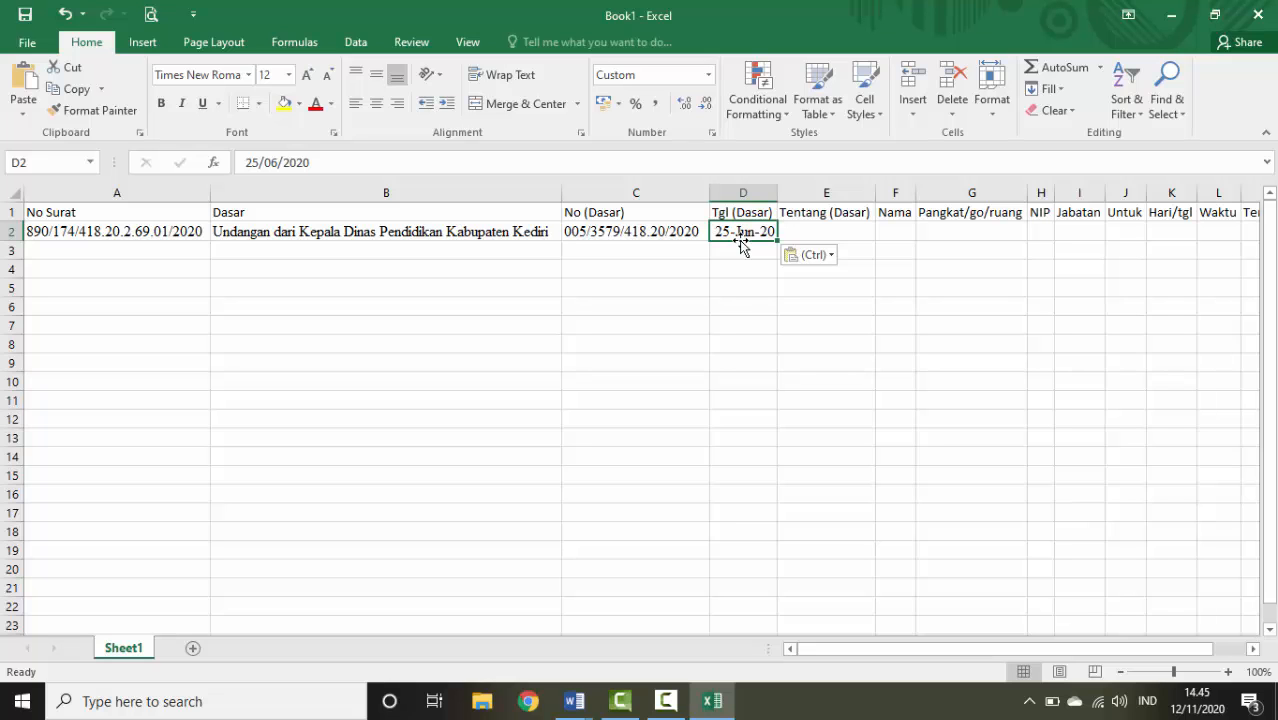
# Paste 'Undangan Rapat Koordinasi PPDB' into E2 and AutoFit column E
pyautogui.hotkey('alt', 'Tab')
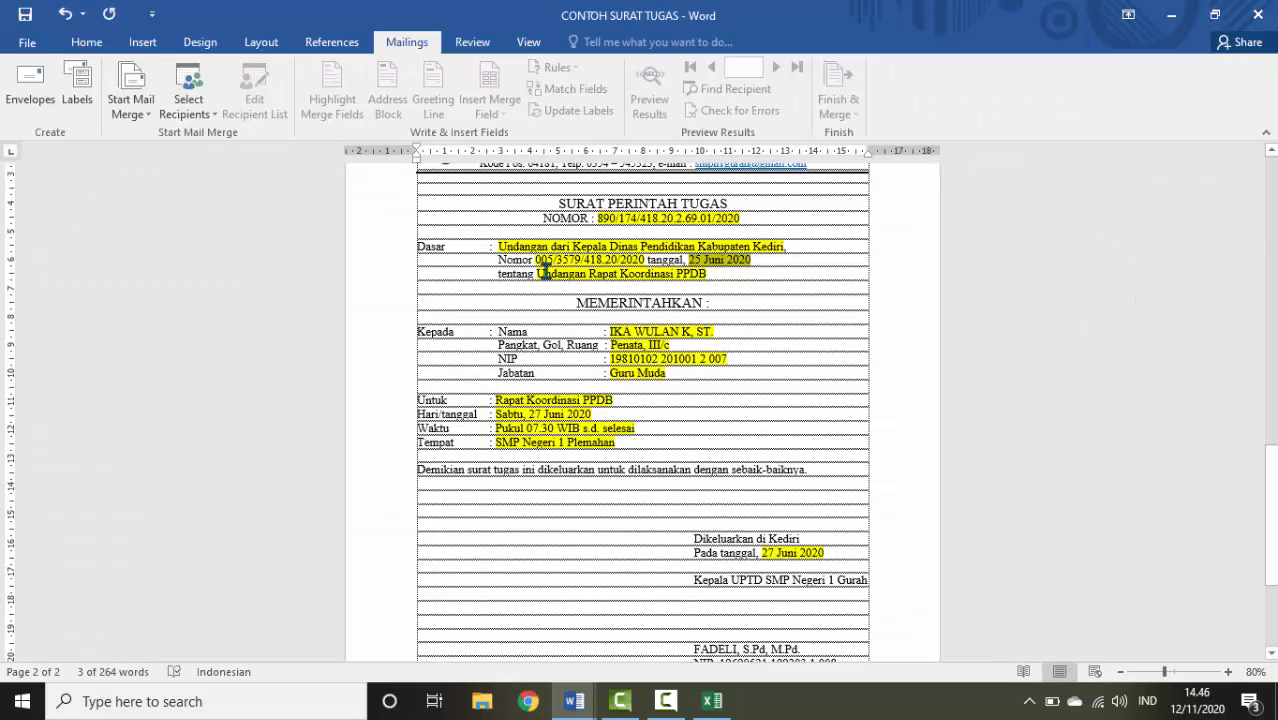
pyautogui.moveTo(538, 273); pyautogui.dragTo(702, 277)
pyautogui.rightClick(698, 278)
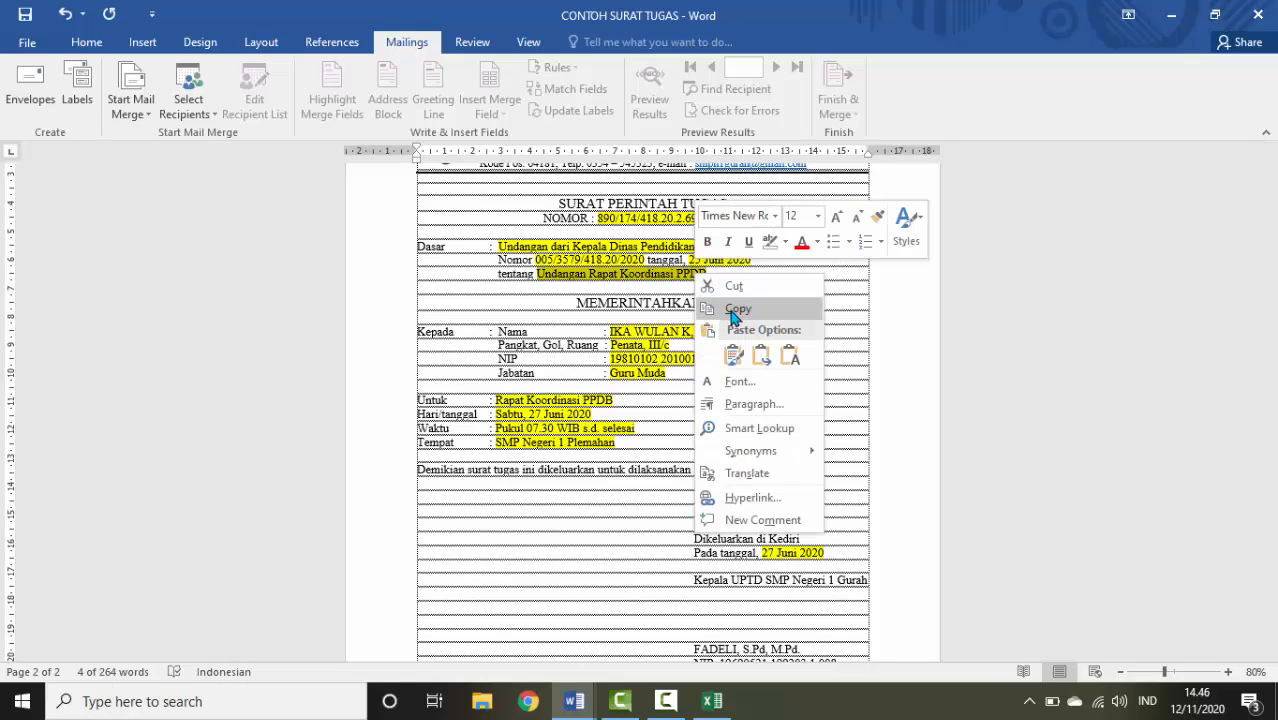
pyautogui.click(735, 305)
pyautogui.click(672, 702)
pyautogui.click(712, 701)
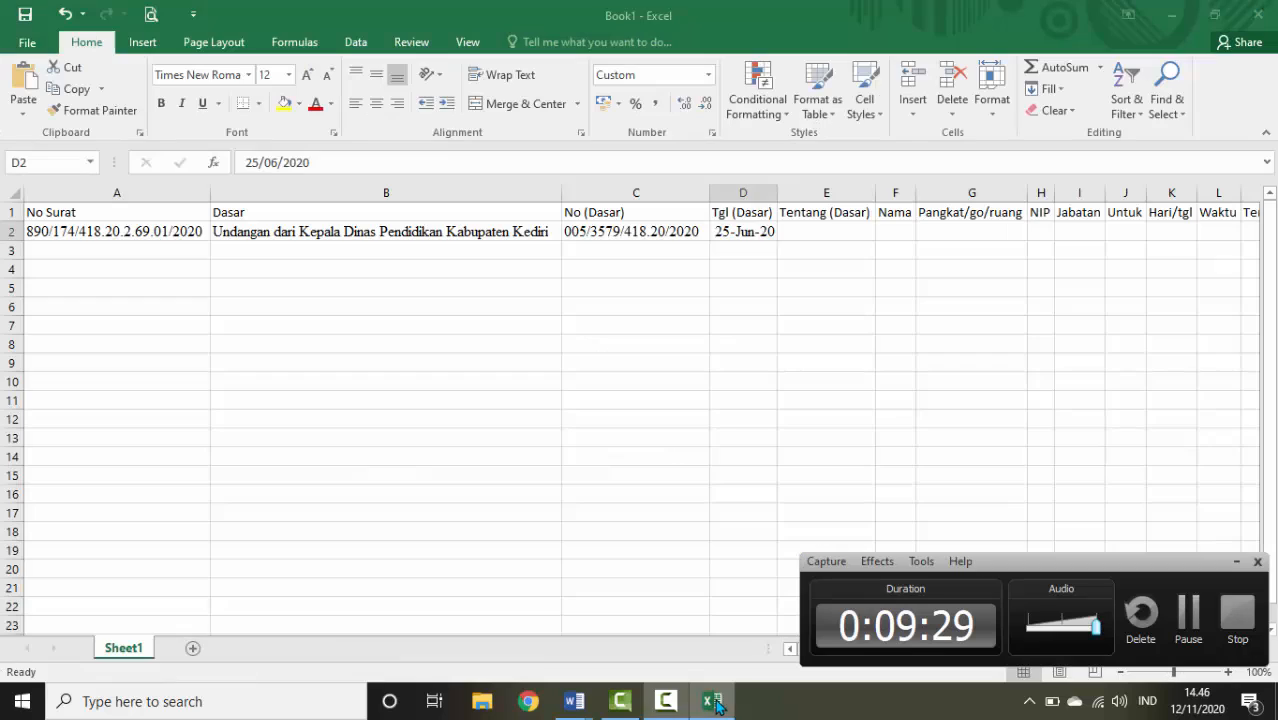
pyautogui.click(1236, 561)
pyautogui.rightClick(821, 231)
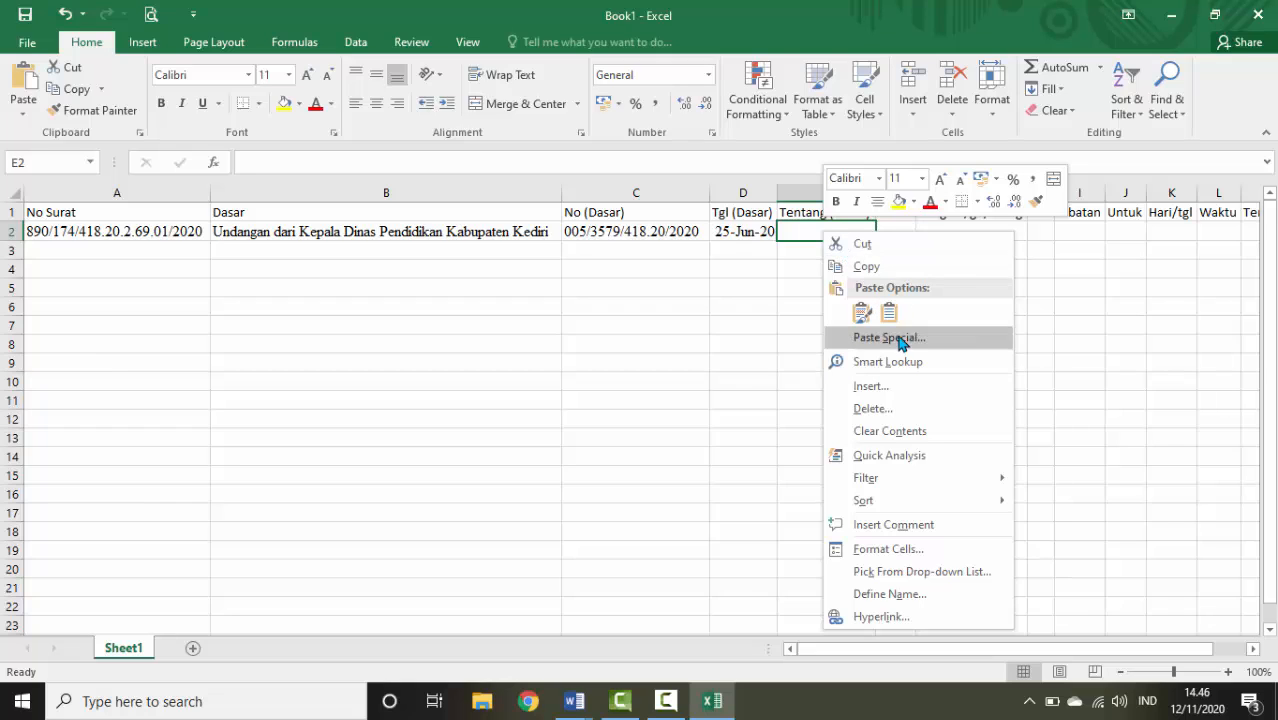
pyautogui.press('Escape')
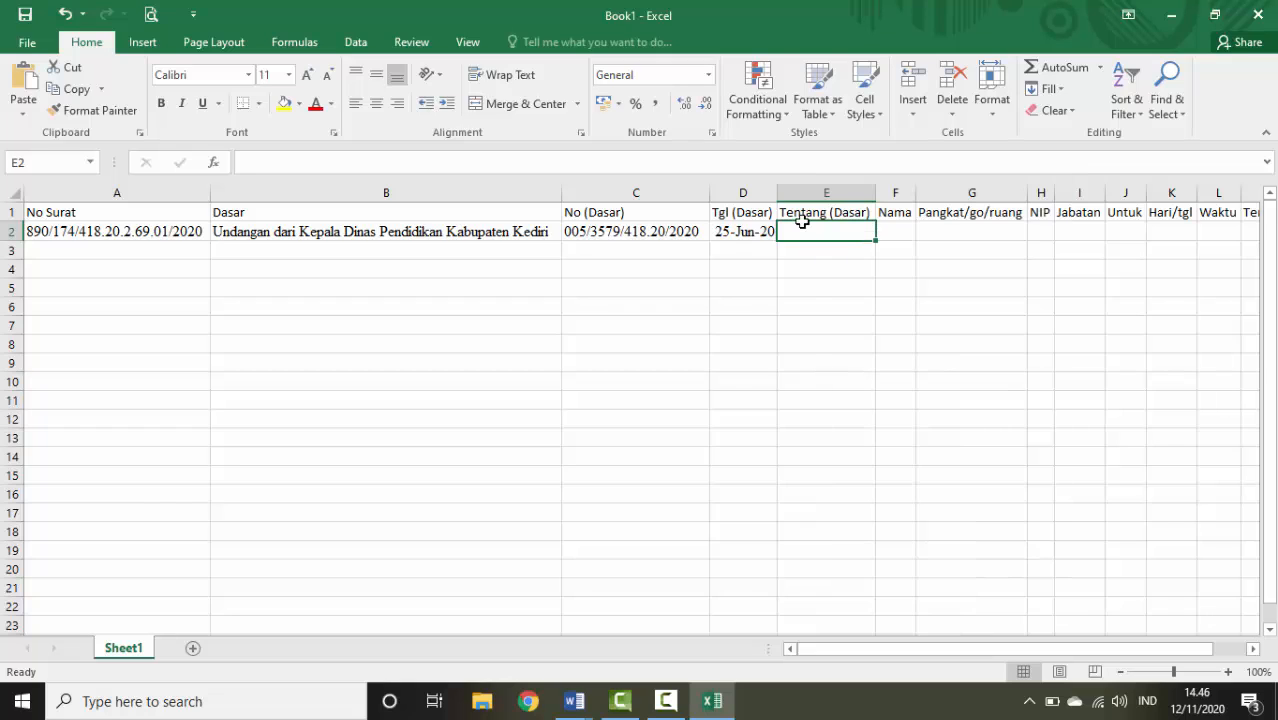
pyautogui.hotkey('ctrl', 'v')
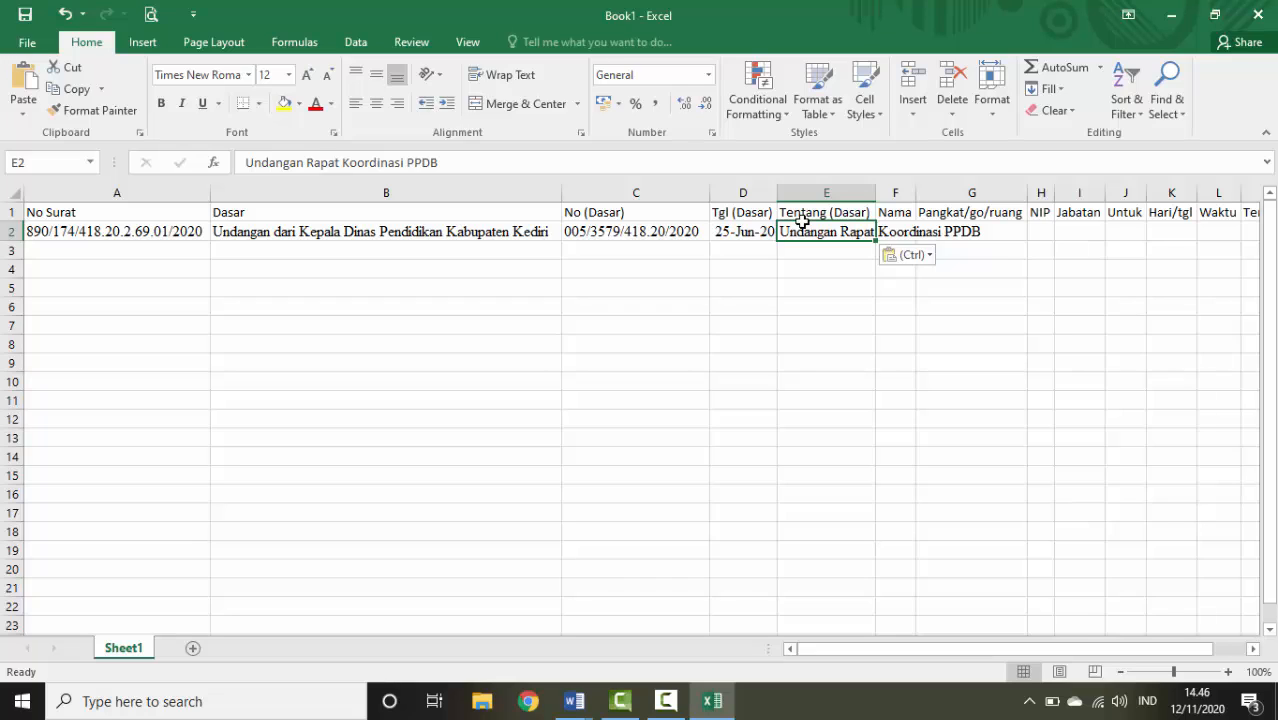
pyautogui.click(914, 191)
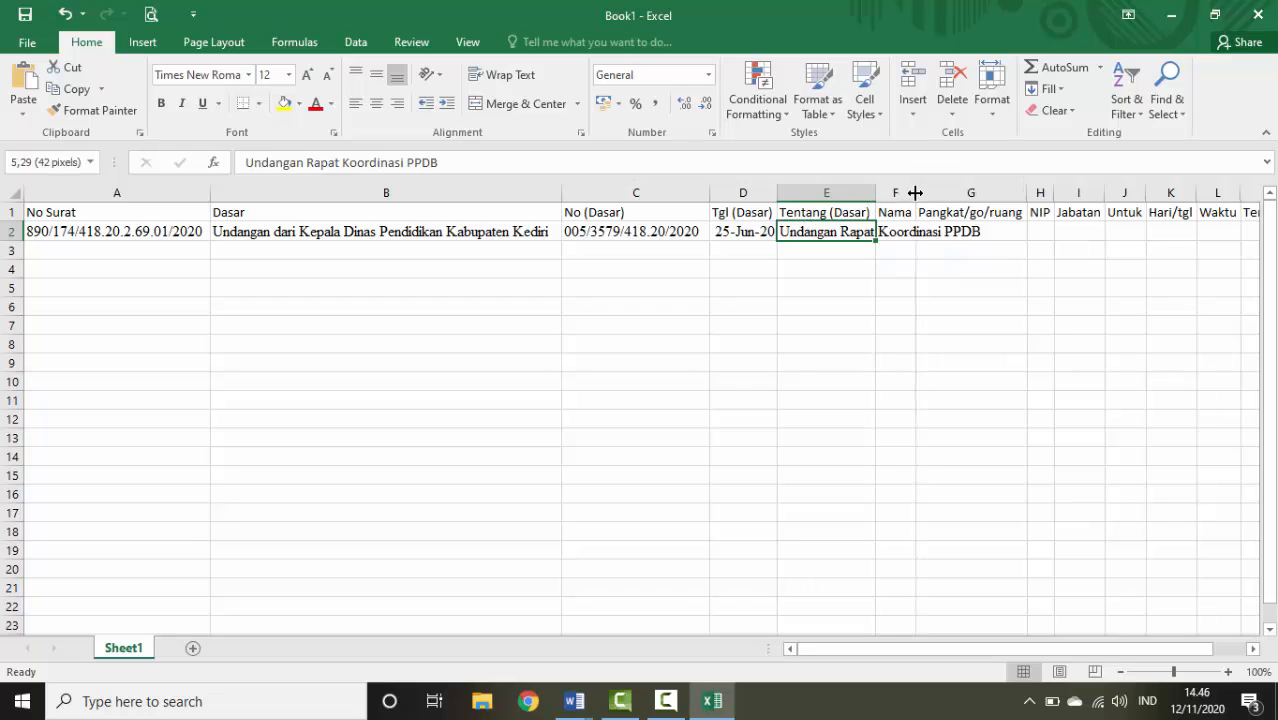
pyautogui.doubleClick(876, 191)
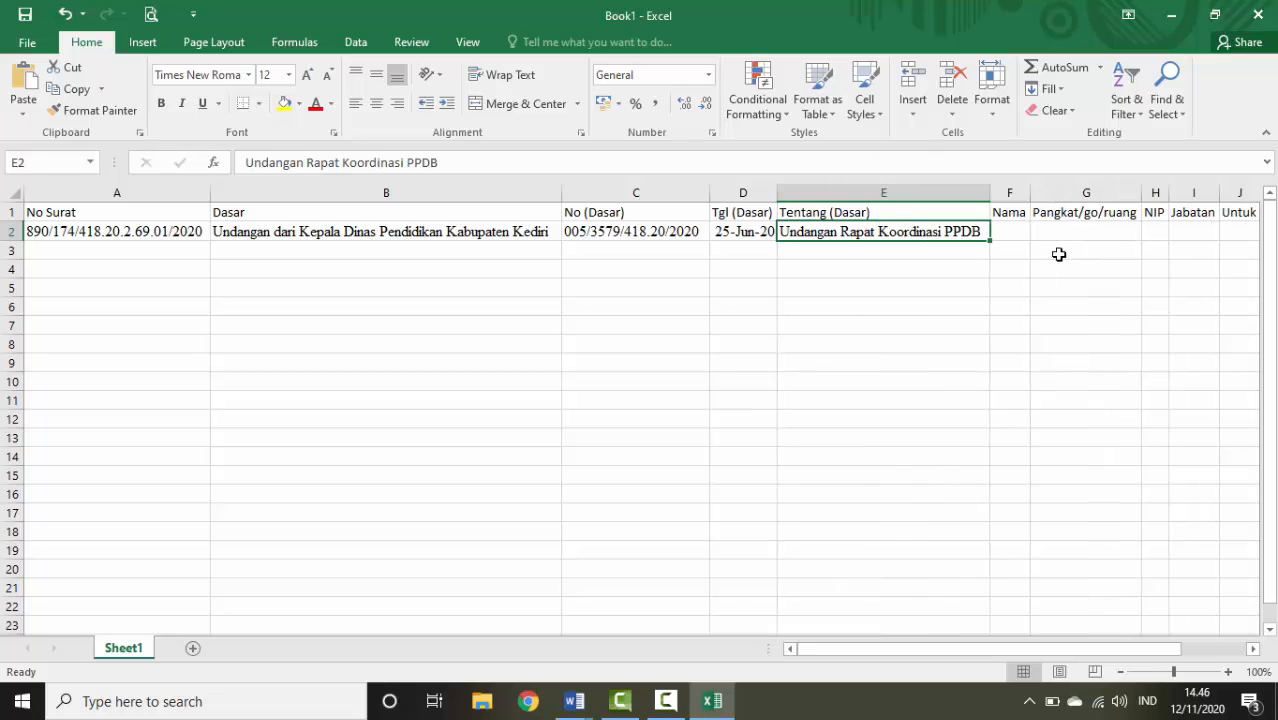
pyautogui.press('Right')
# Copy the officer's name from the letter into F2 and widen column F to fit
pyautogui.click(573, 701)
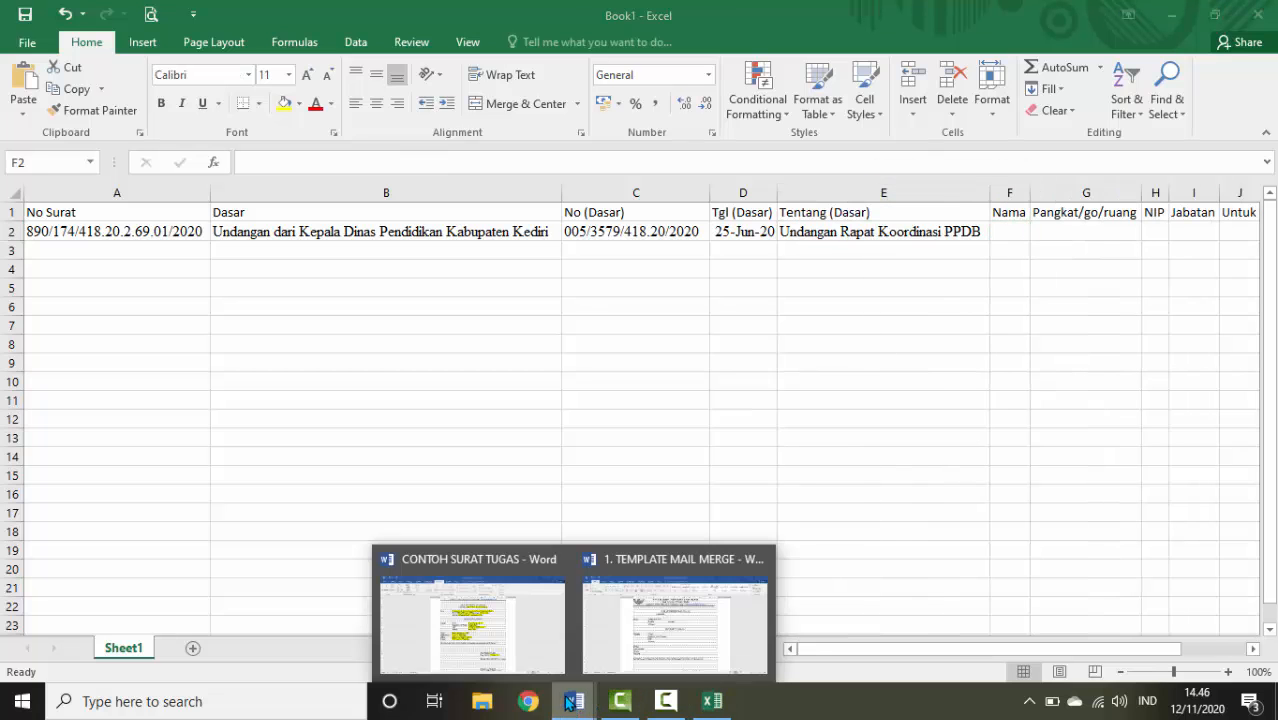
pyautogui.click(509, 659)
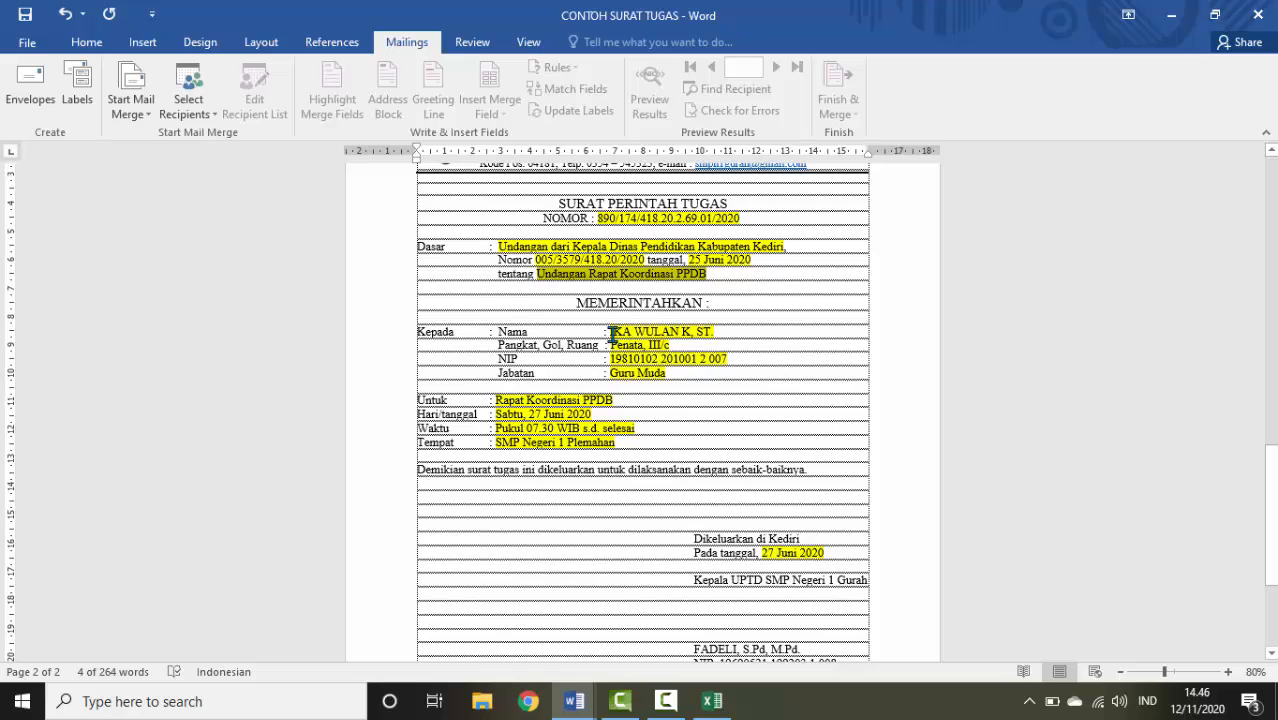
pyautogui.moveTo(619, 332); pyautogui.dragTo(722, 332)
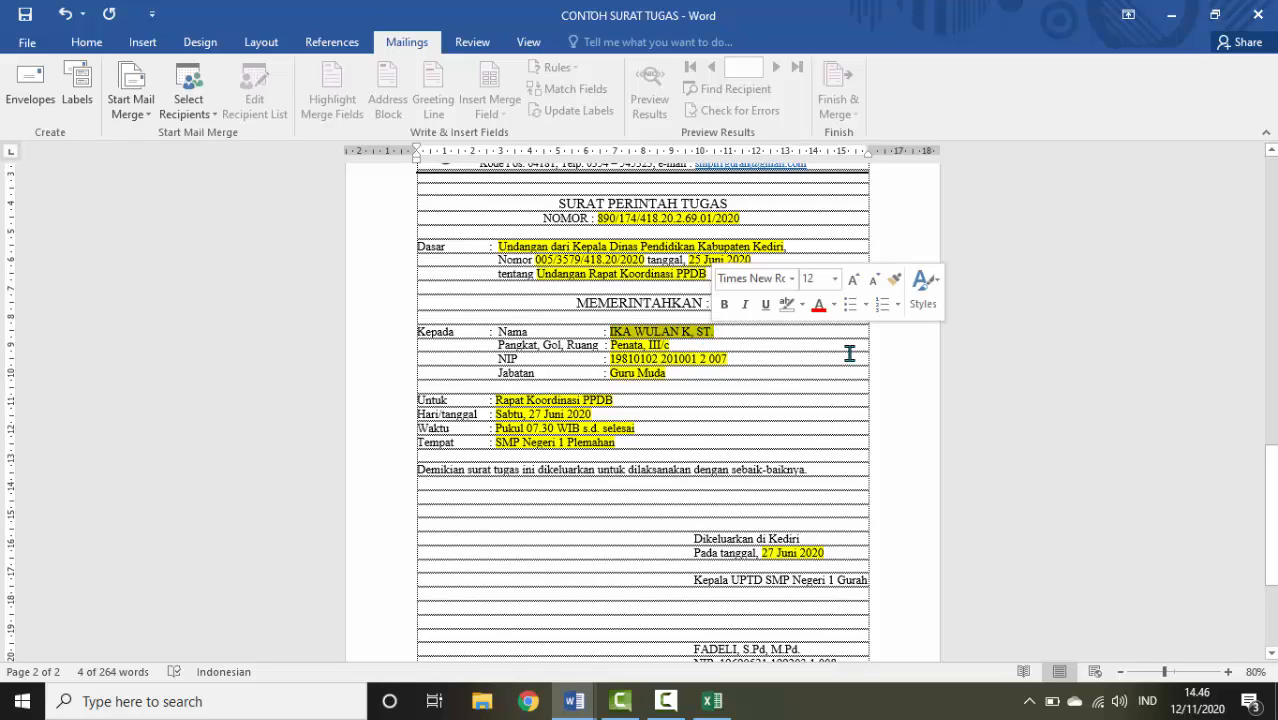
pyautogui.click(712, 706)
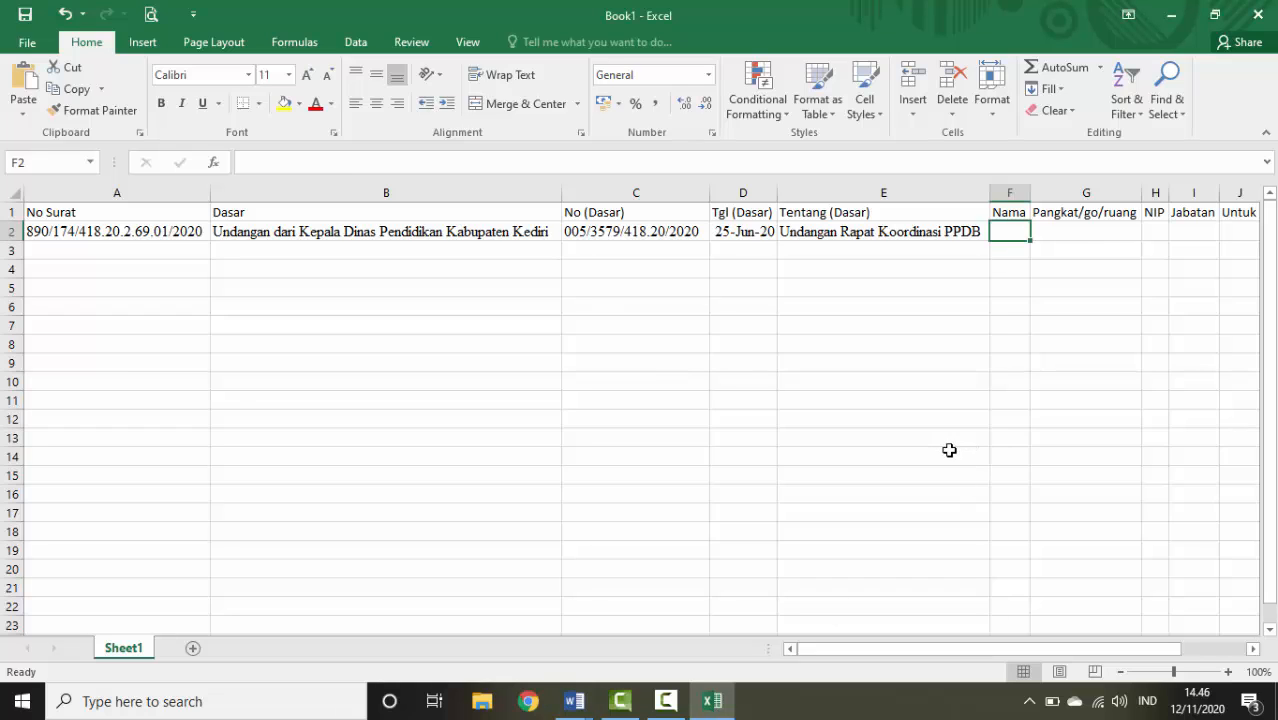
pyautogui.hotkey('ctrl', 'v')
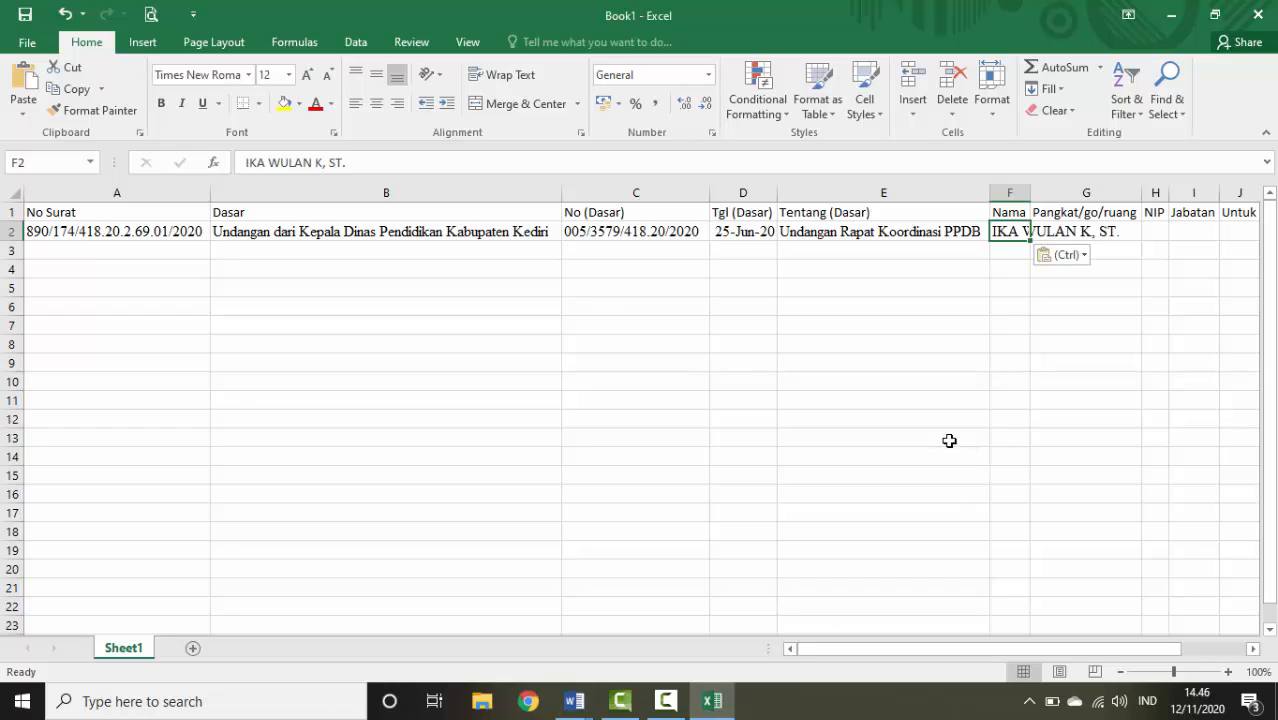
pyautogui.doubleClick(1036, 195)
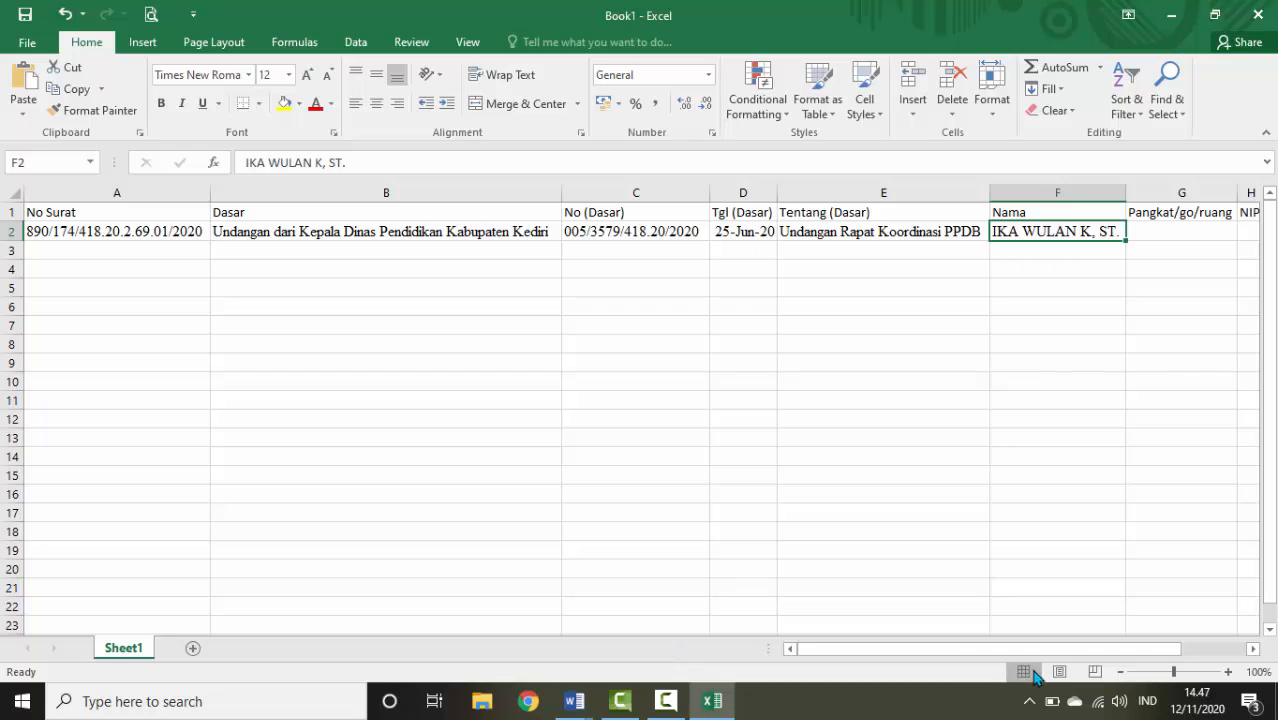
pyautogui.moveTo(1113, 648); pyautogui.dragTo(1165, 648)
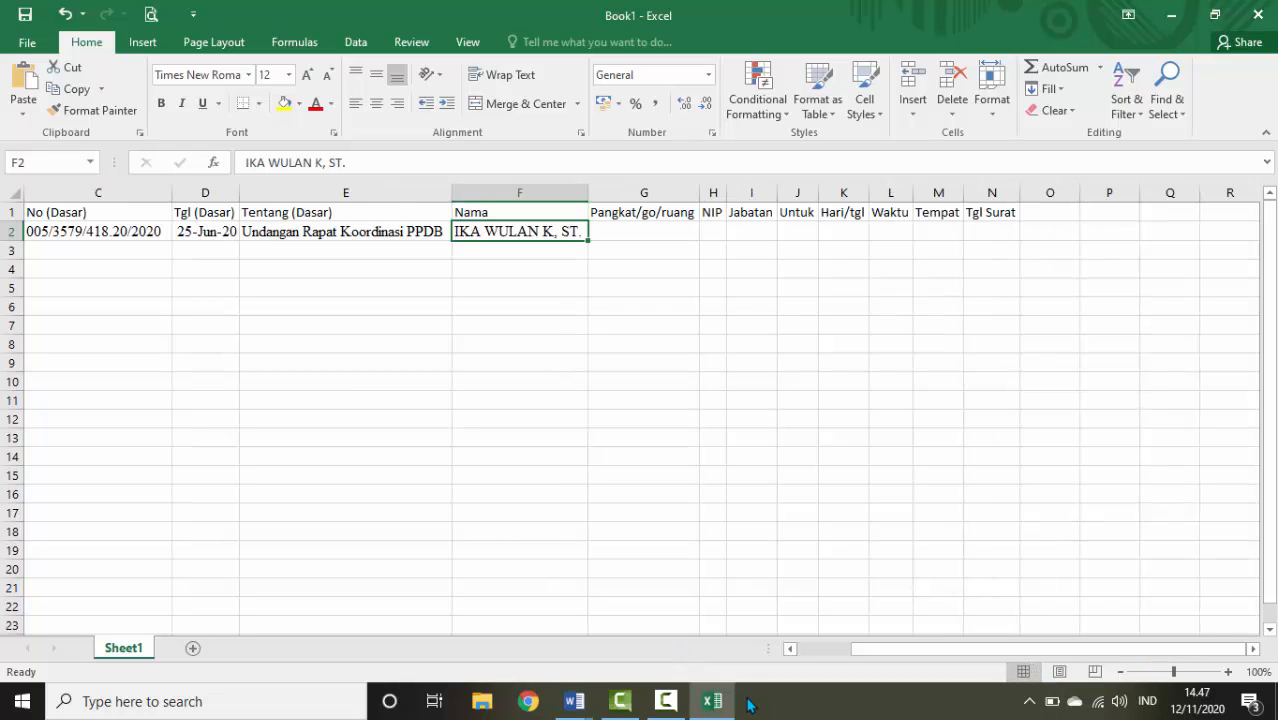
# Copy the rank 'Penata, III/c' from the letter into G2 under Pangkat/go/ruang
pyautogui.click(574, 701)
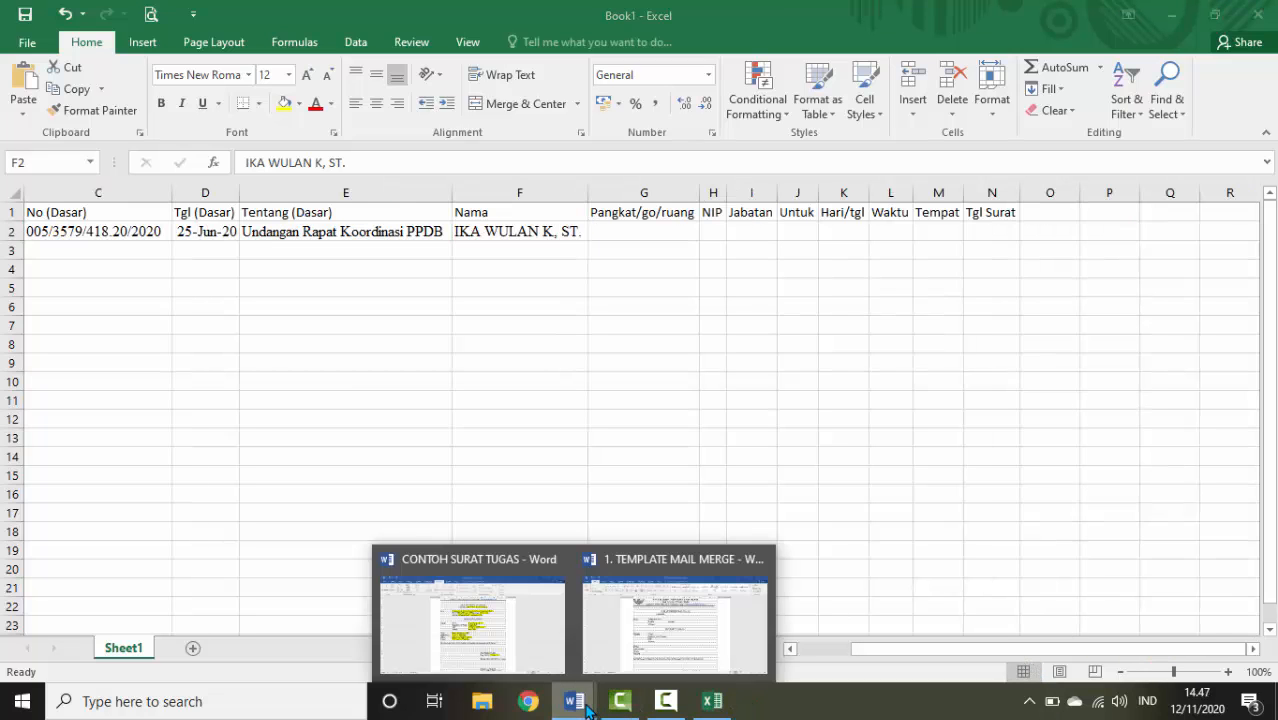
pyautogui.click(447, 617)
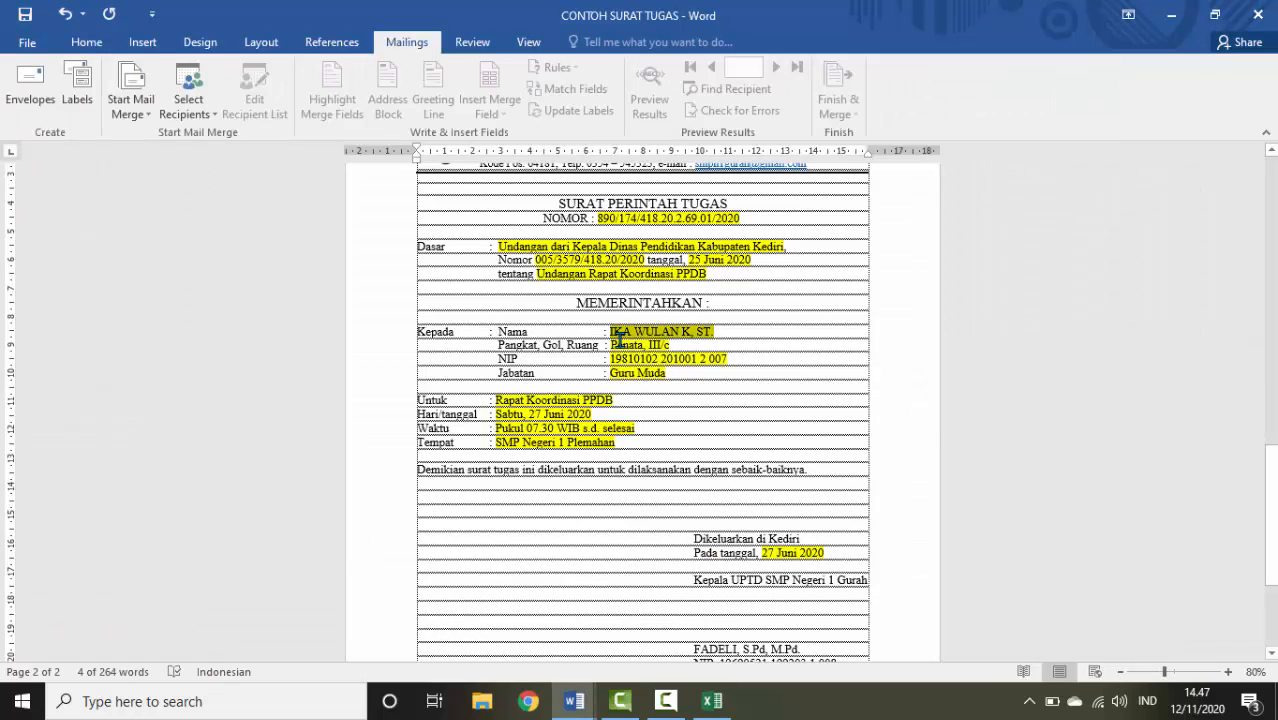
pyautogui.moveTo(612, 345); pyautogui.dragTo(685, 346)
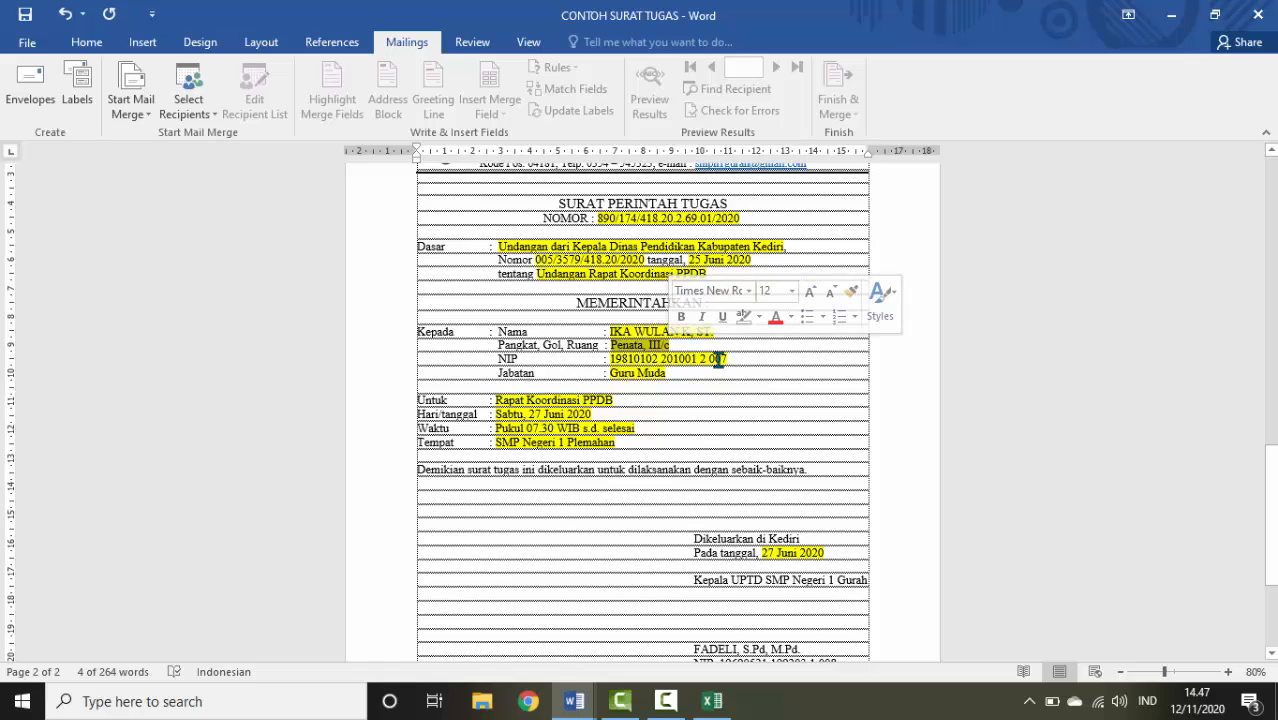
pyautogui.click(703, 383)
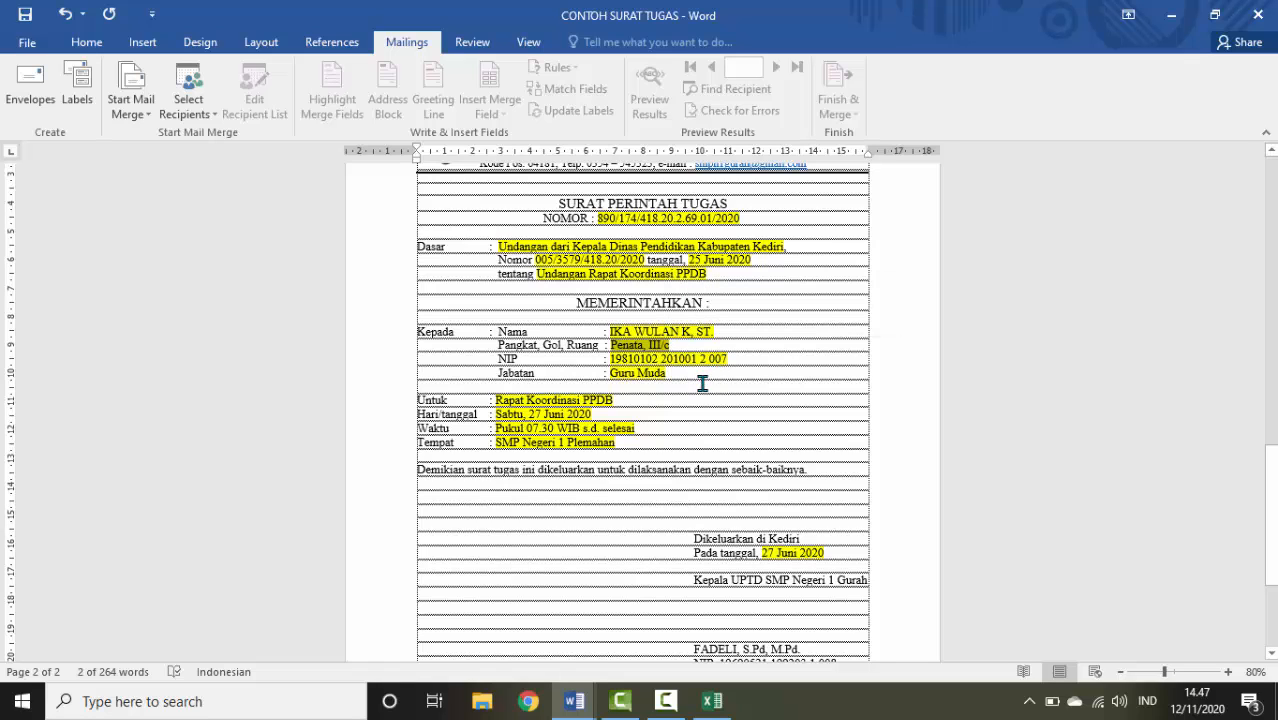
pyautogui.click(714, 702)
pyautogui.click(683, 232)
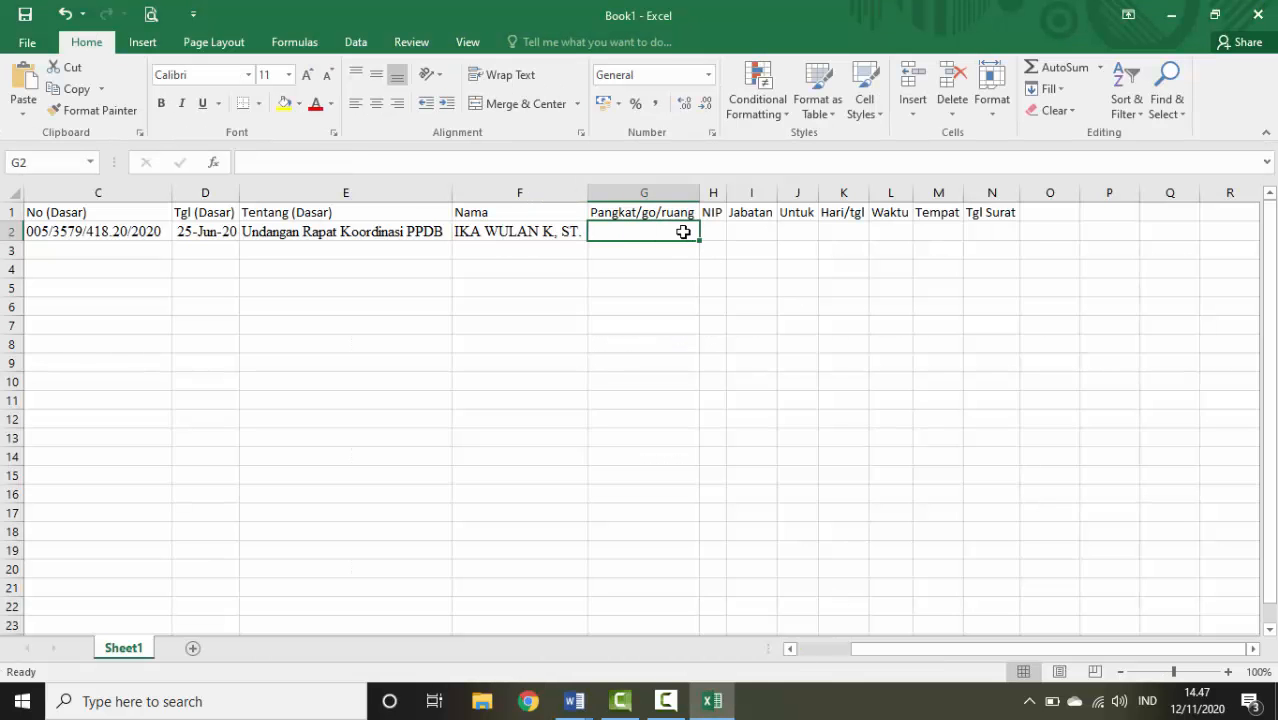
pyautogui.hotkey('ctrl', 'v')
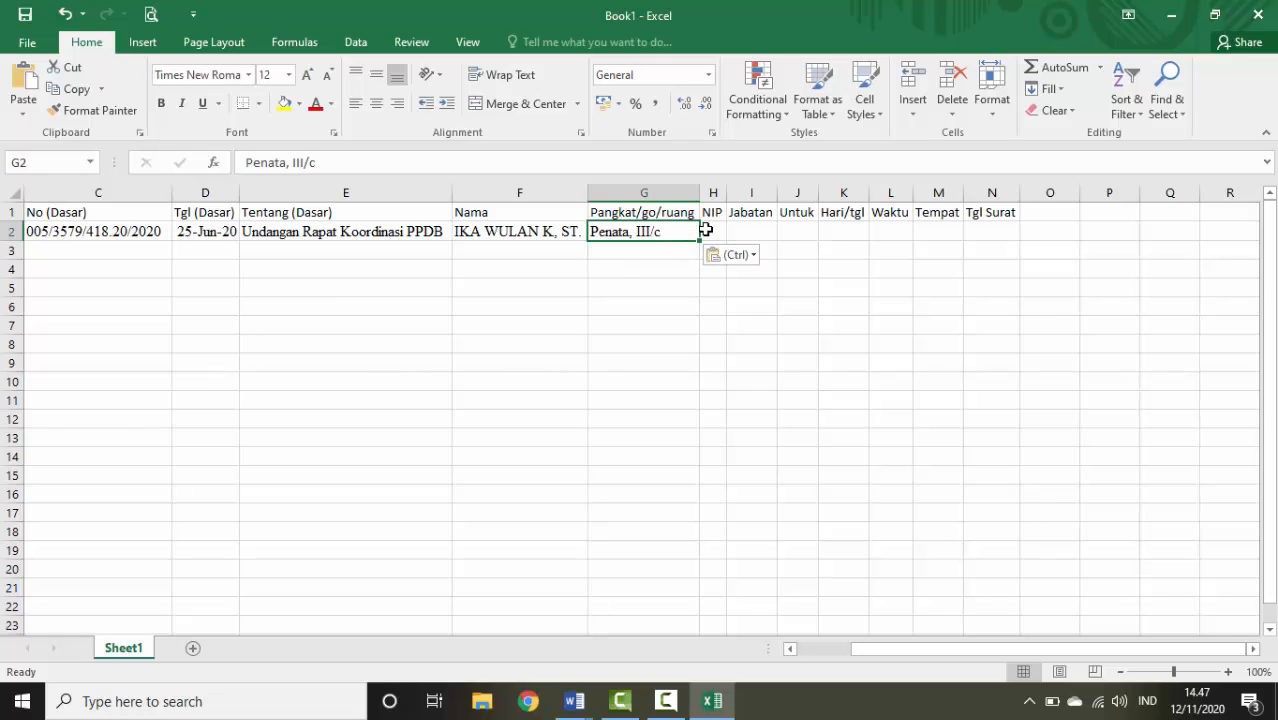
pyautogui.click(706, 231)
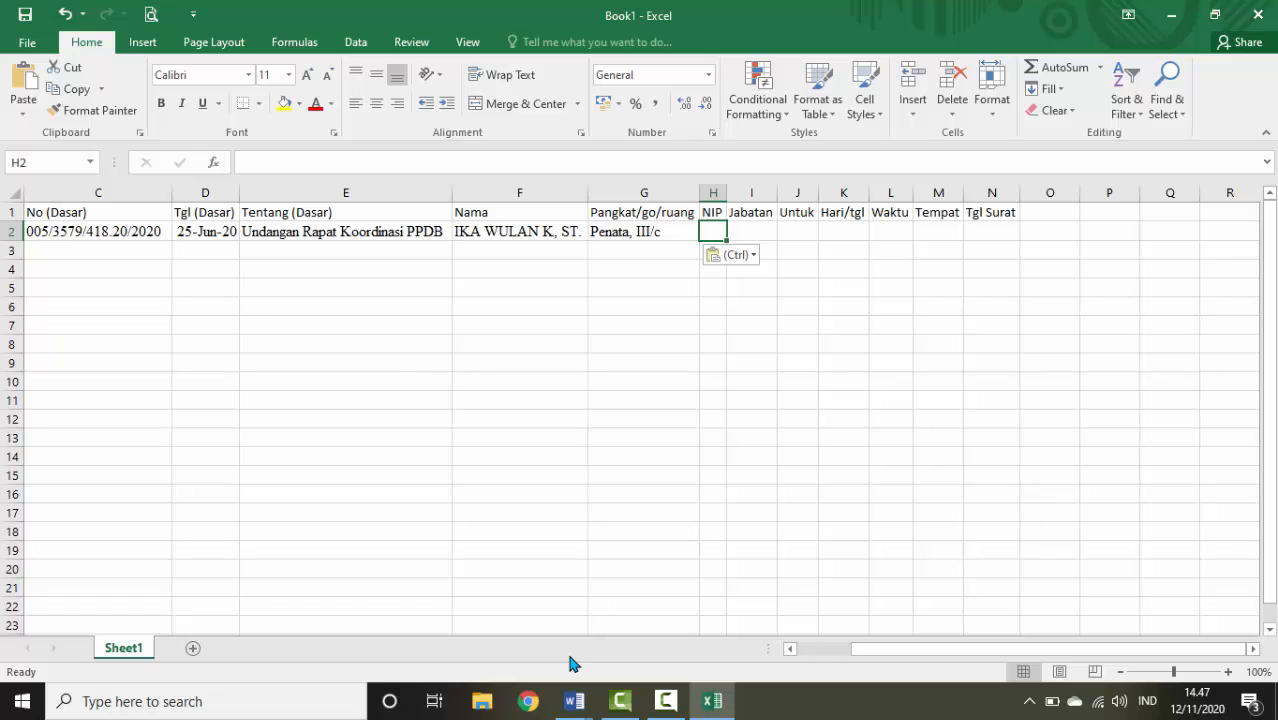
pyautogui.click(573, 701)
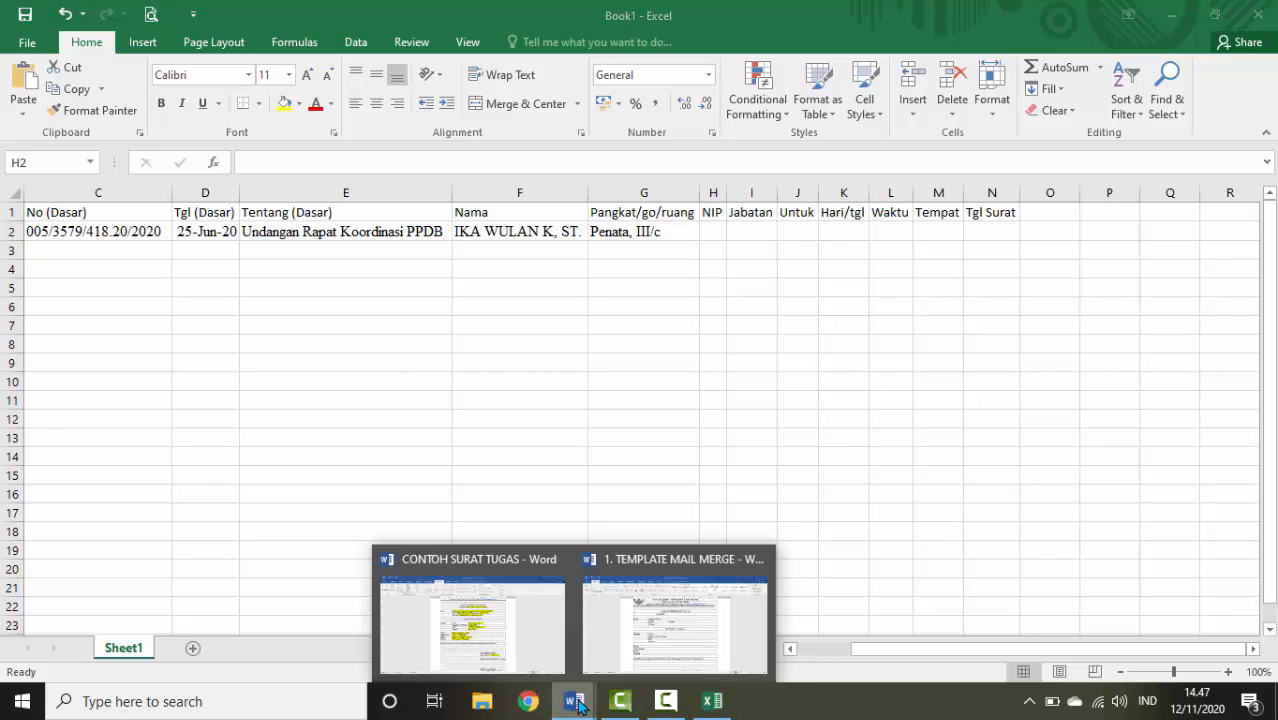
# Copy the NIP from the CONTOH SURAT TUGAS letter into H2 and fit column H
pyautogui.click(540, 622)
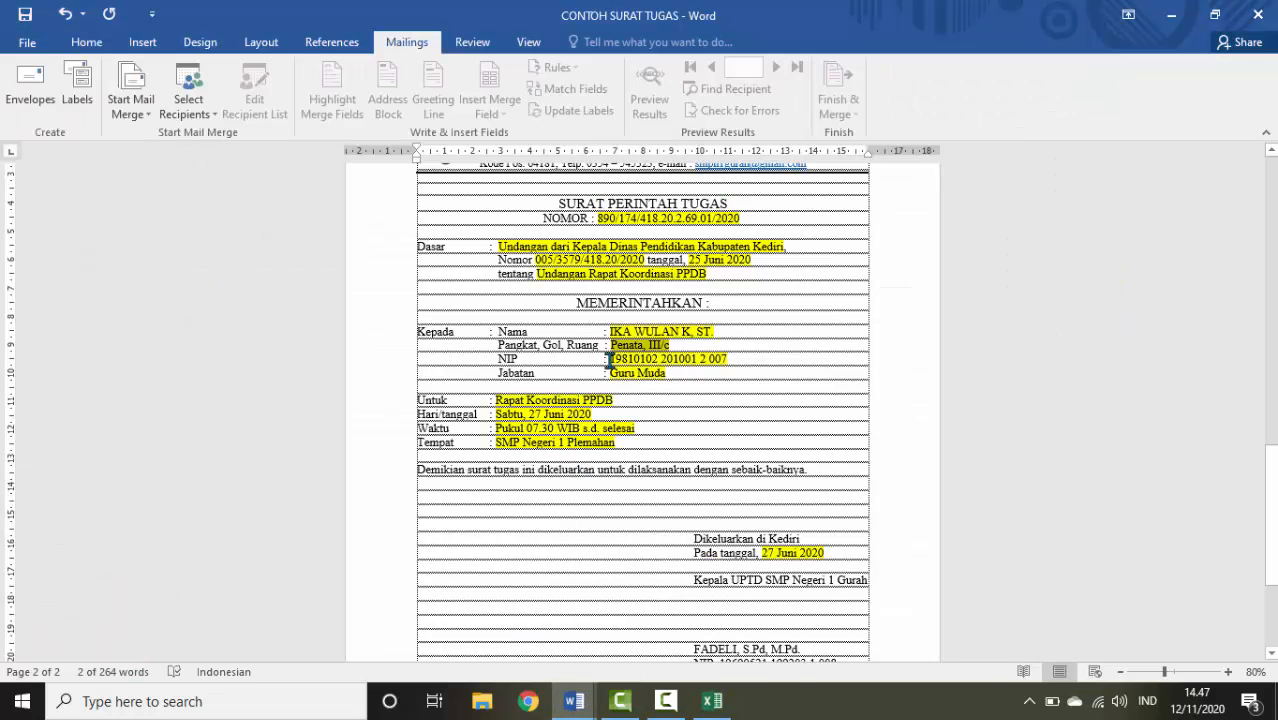
pyautogui.moveTo(611, 360); pyautogui.dragTo(730, 358)
pyautogui.hotkey('ctrl', 'c')
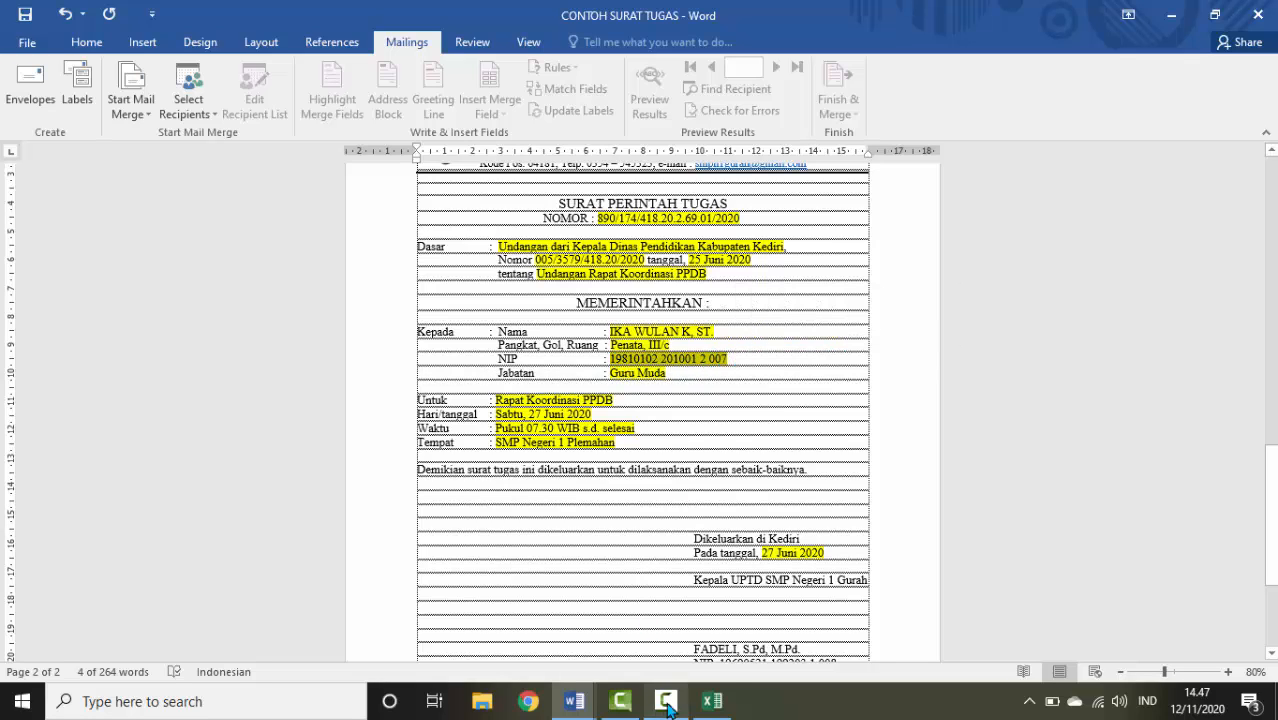
pyautogui.click(722, 702)
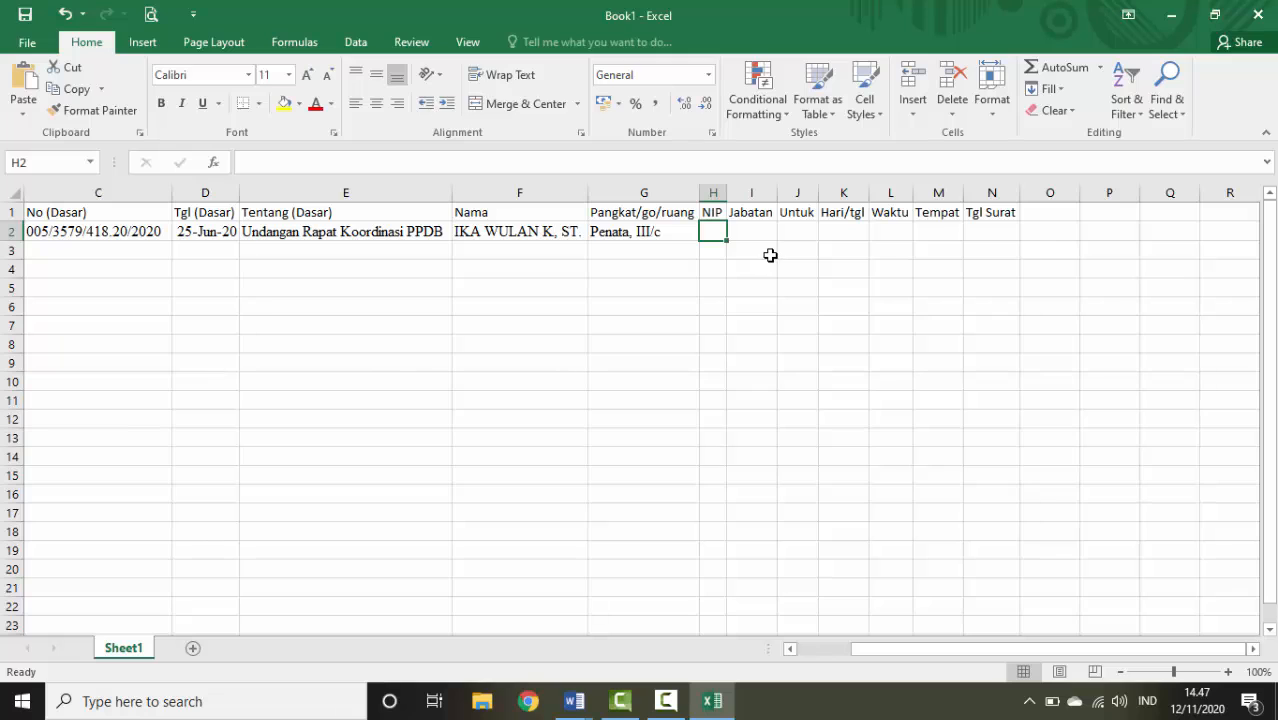
pyautogui.hotkey('ctrl', 'v')
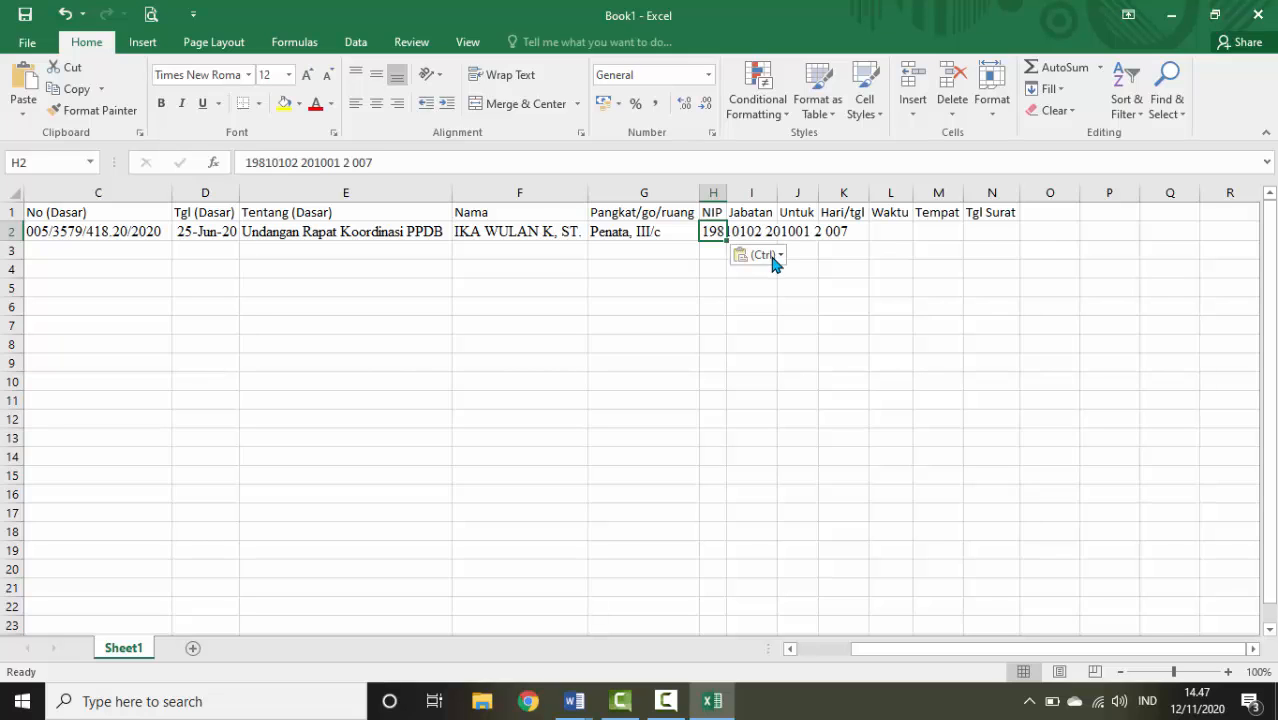
pyautogui.doubleClick(730, 190)
pyautogui.click(898, 231)
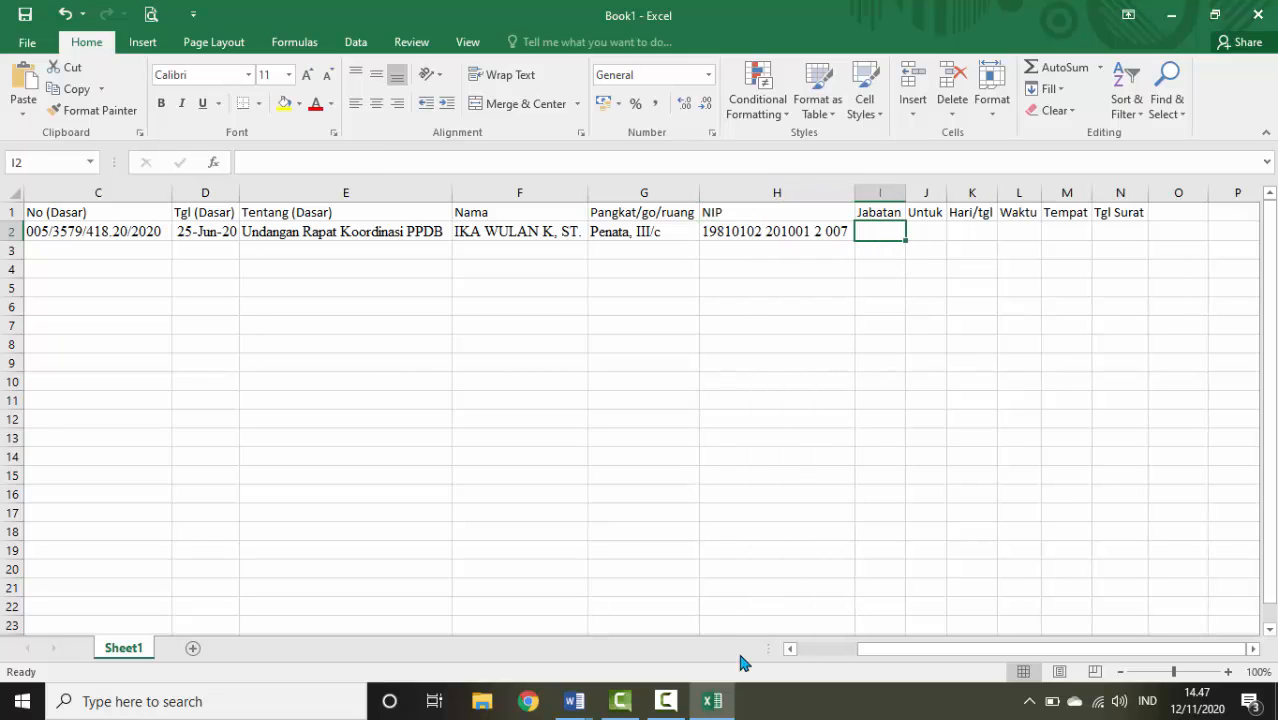
# Paste the Jabatan value Guru Muda into I2 and fit column I
pyautogui.moveTo(574, 701)
pyautogui.click(477, 614)
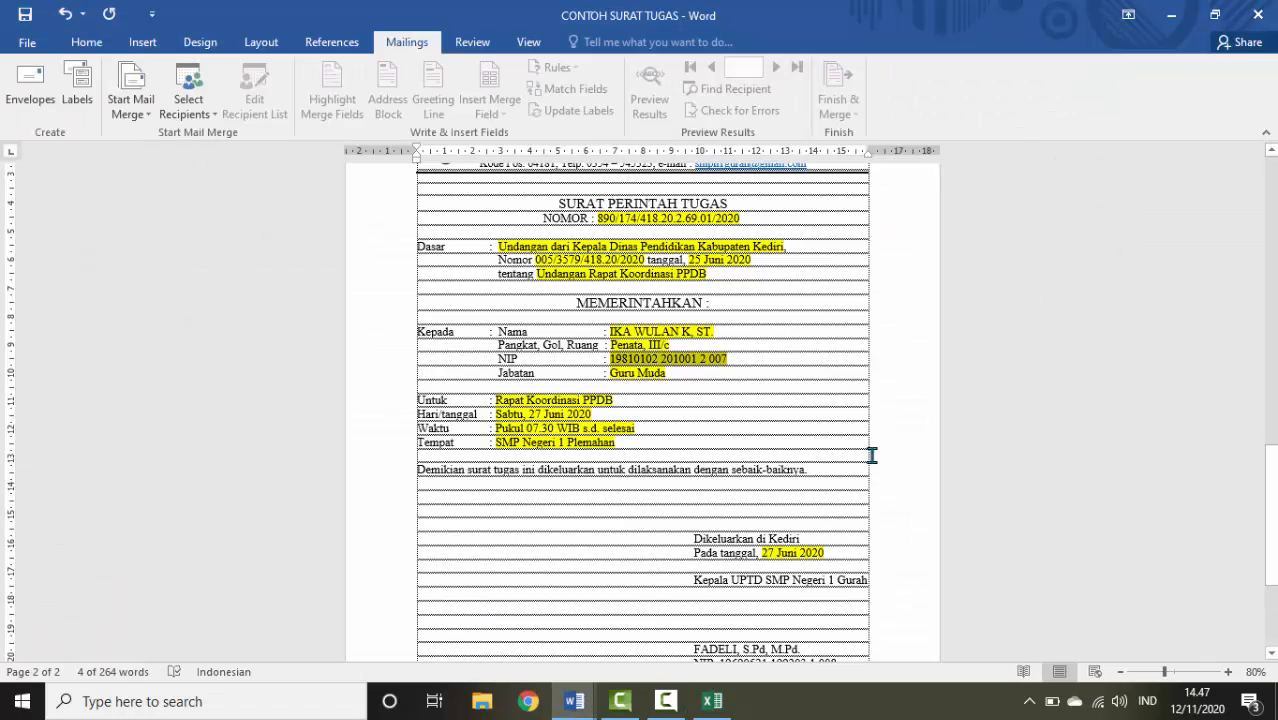
pyautogui.moveTo(610, 373); pyautogui.dragTo(666, 373)
pyautogui.hotkey('ctrl', 'c')
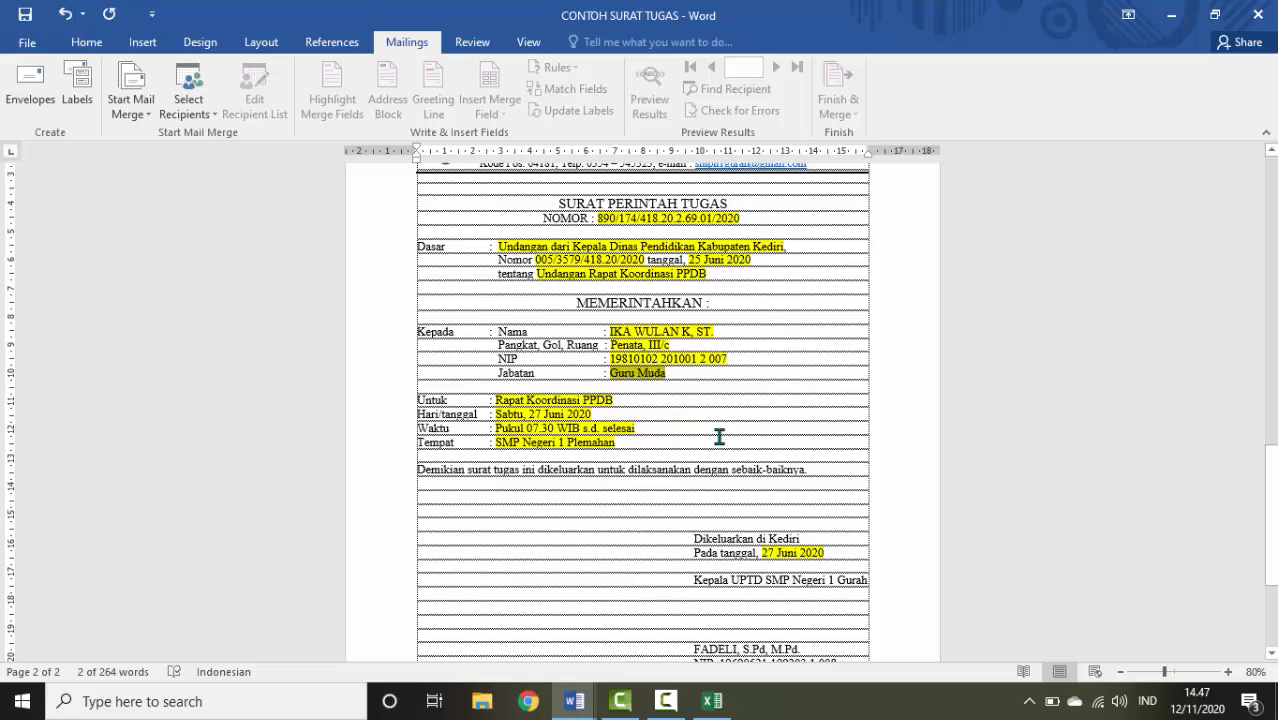
pyautogui.click(712, 701)
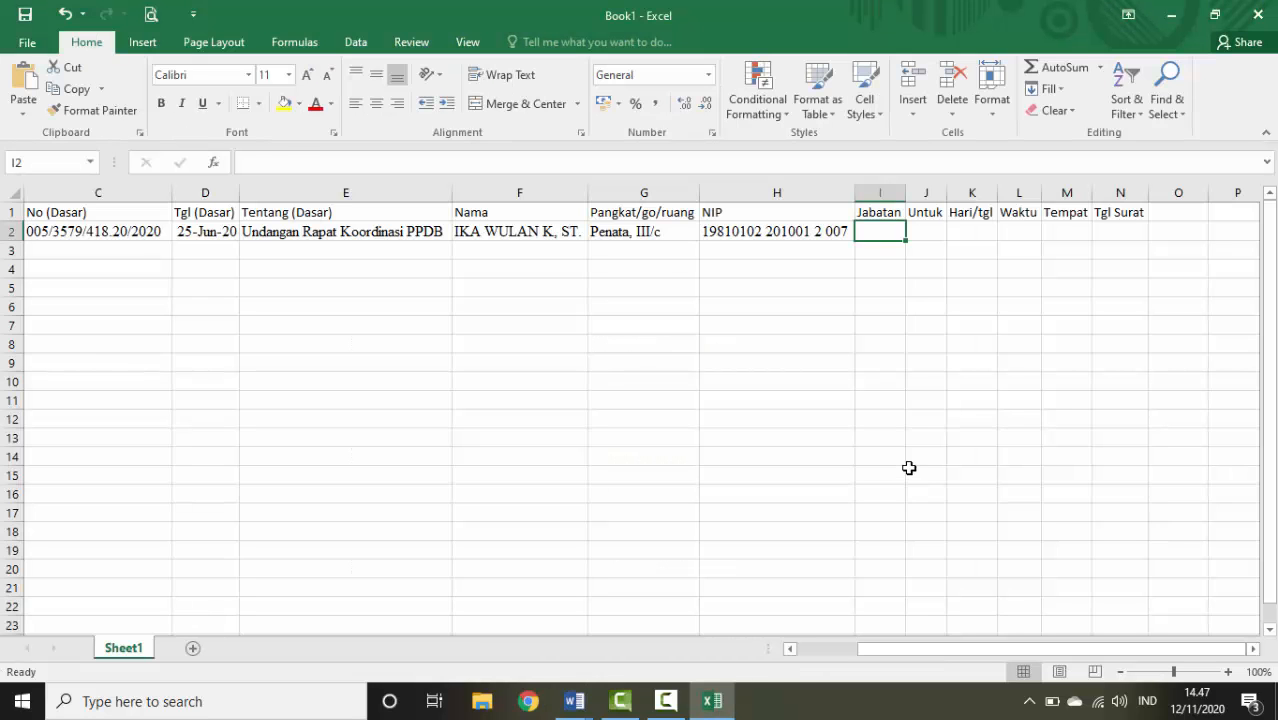
pyautogui.hotkey('ctrl', 'v')
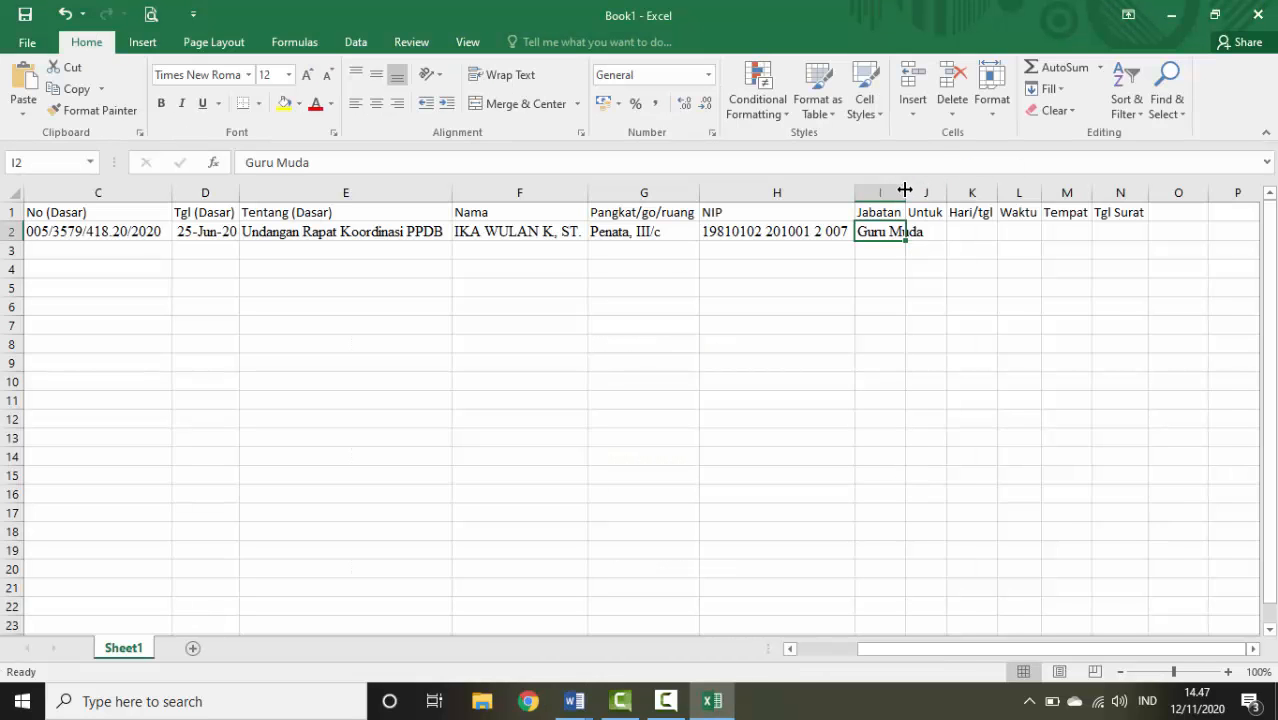
pyautogui.doubleClick(905, 190)
# Paste 'Rapat Koordinasi PPDB' from the letter into J2 and widen column J
pyautogui.moveTo(576, 702)
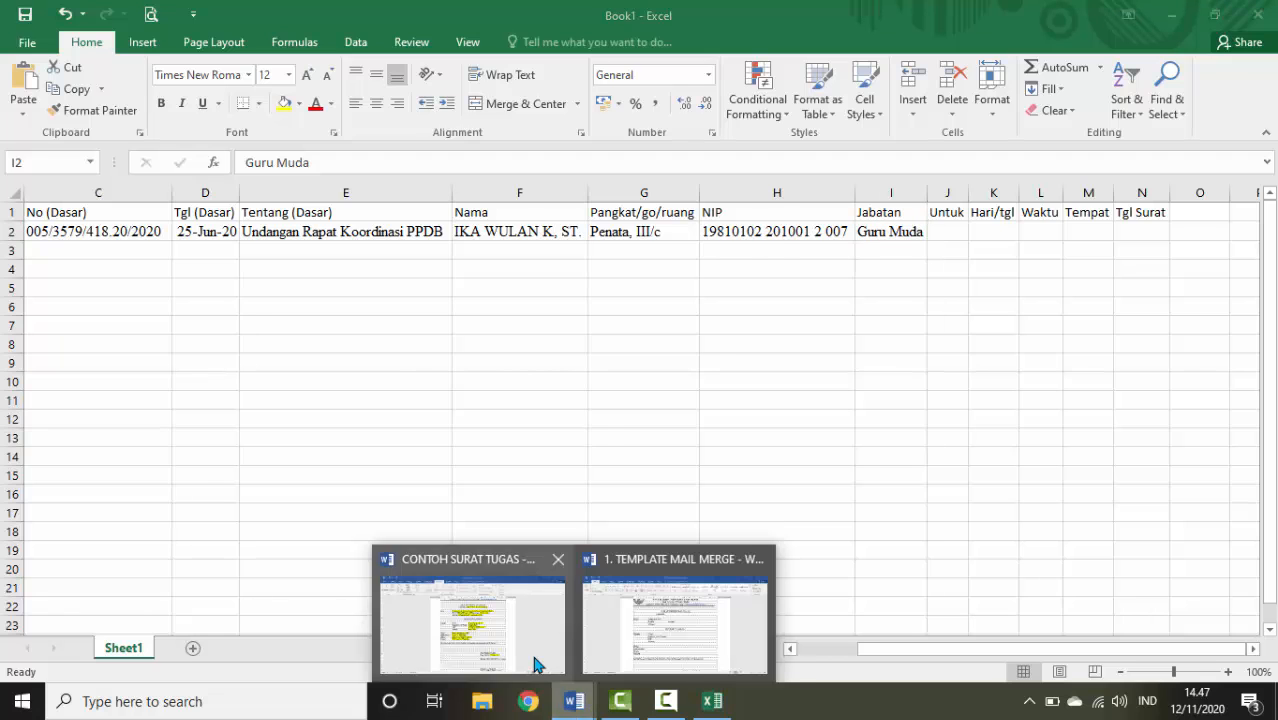
pyautogui.click(533, 662)
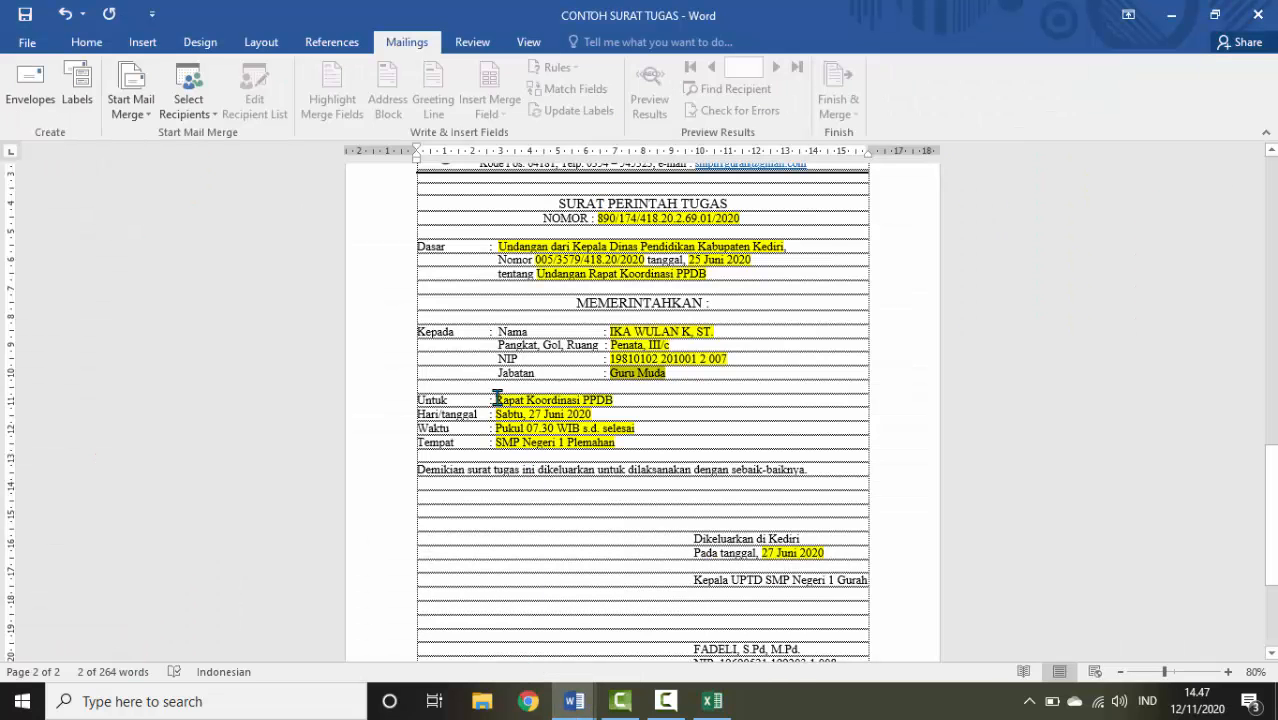
pyautogui.moveTo(496, 399); pyautogui.dragTo(617, 401)
pyautogui.hotkey('ctrl', 'c')
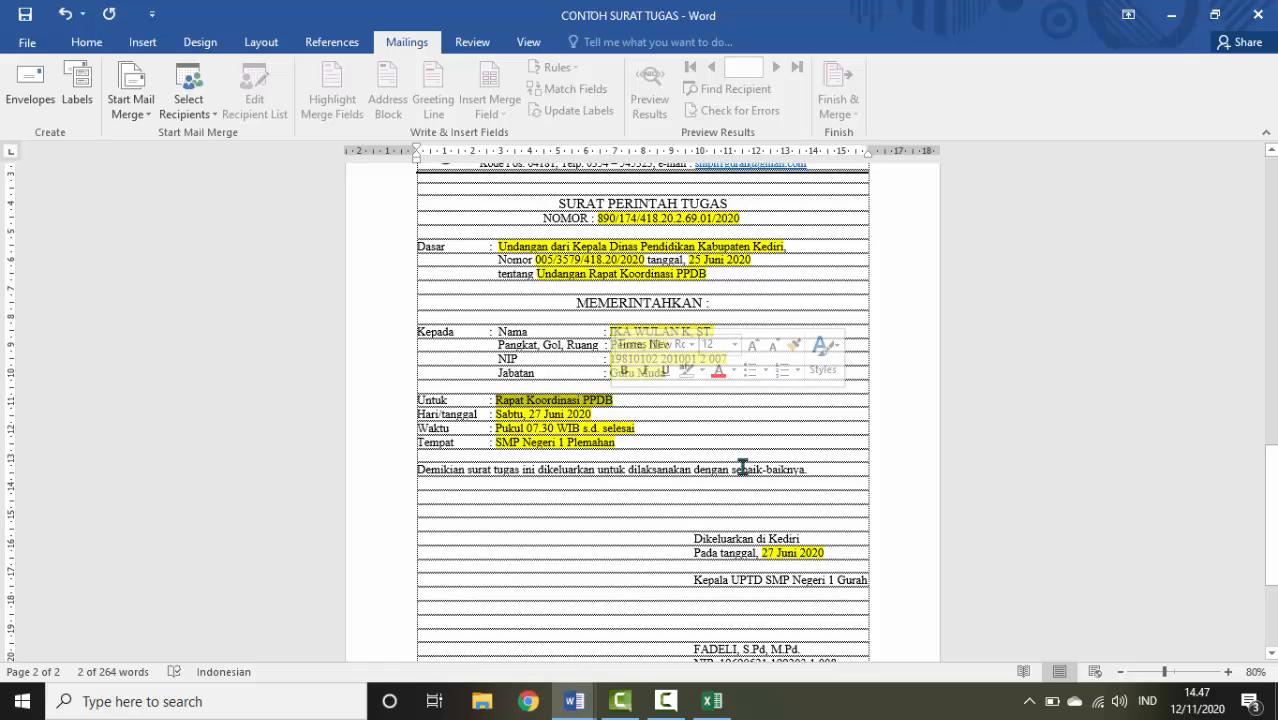
pyautogui.click(712, 702)
pyautogui.click(946, 229)
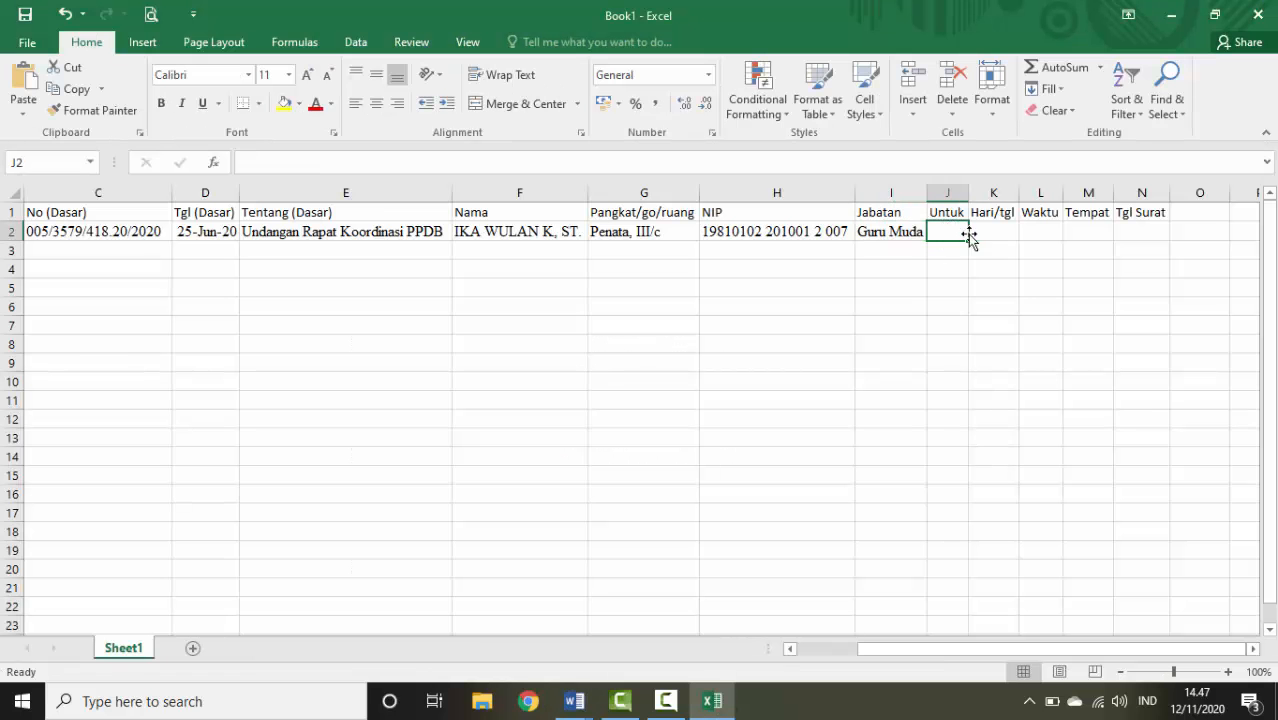
pyautogui.hotkey('ctrl', 'v')
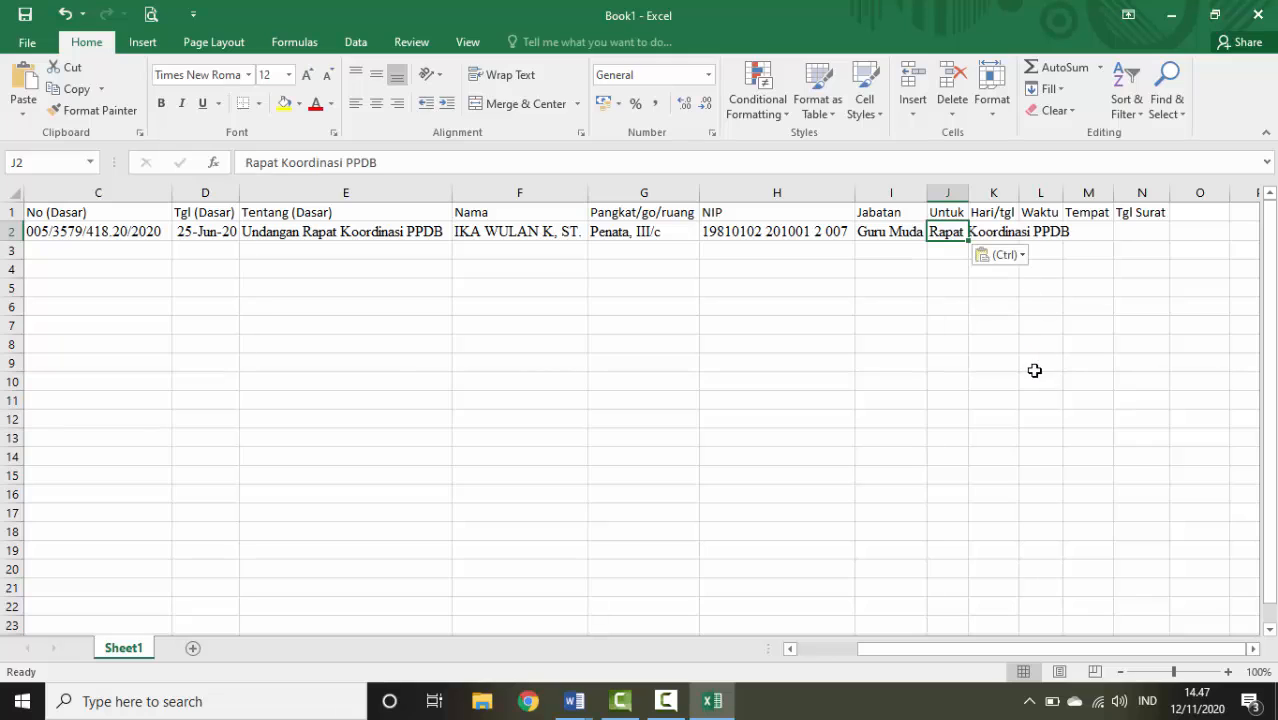
pyautogui.doubleClick(971, 192)
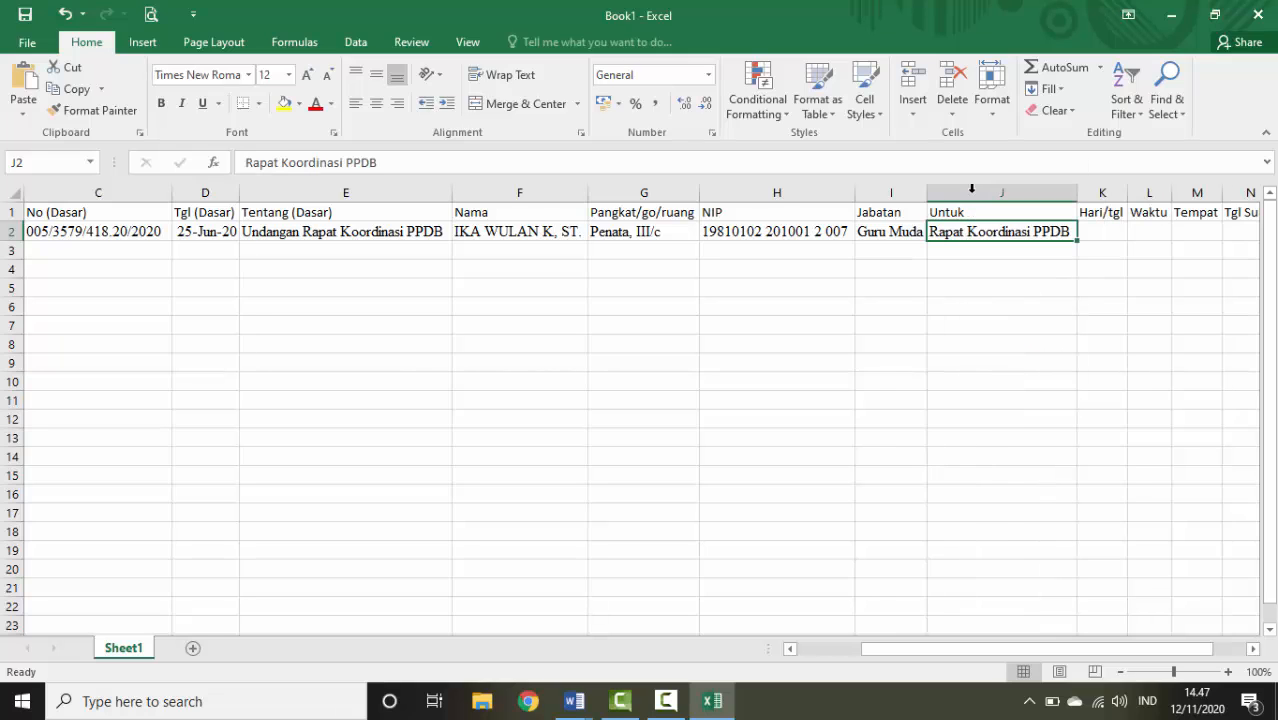
# Paste the day and date 'Sabtu, 27 Juni 2020' into K2
pyautogui.click(1094, 231)
pyautogui.moveTo(712, 704)
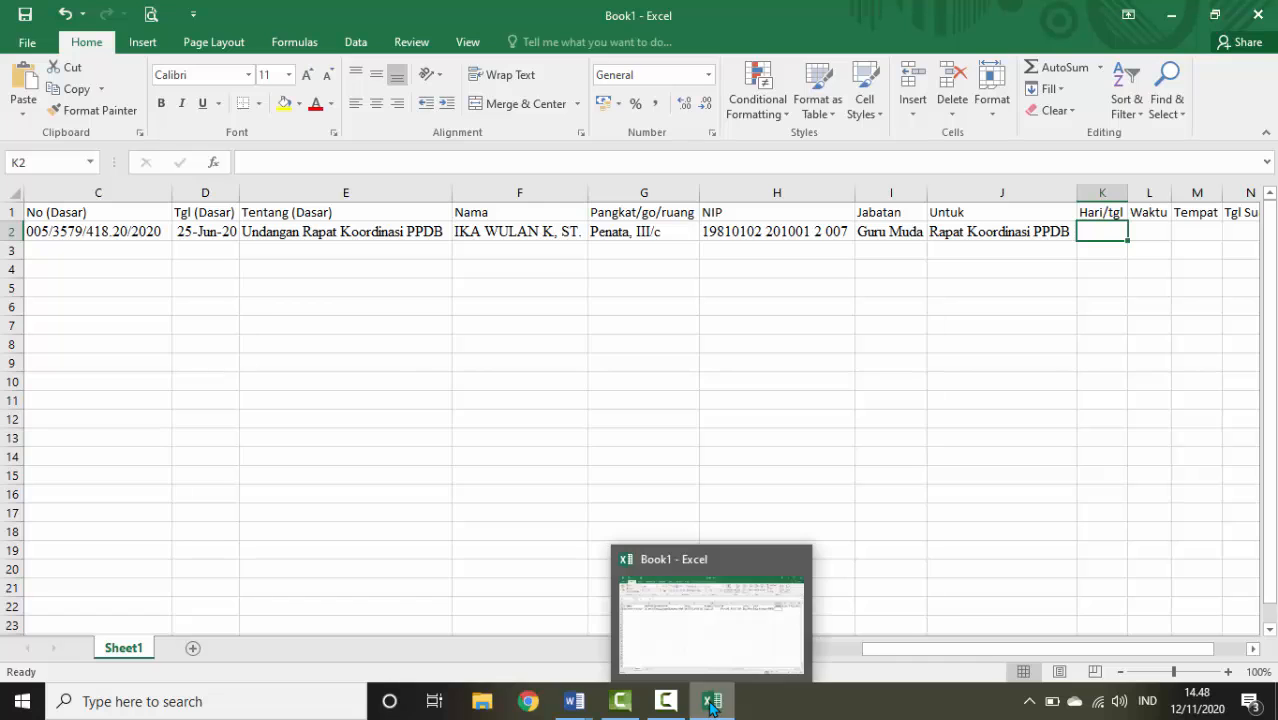
pyautogui.moveTo(574, 701)
pyautogui.click(500, 605)
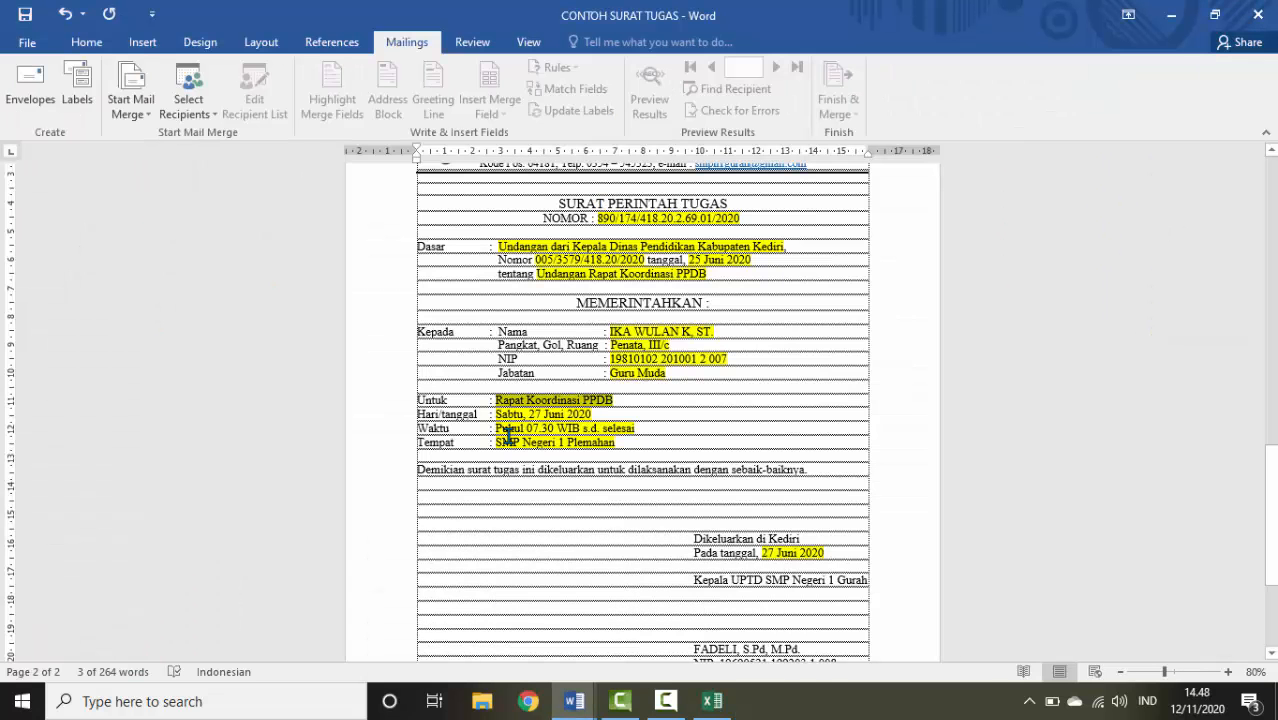
pyautogui.moveTo(497, 412); pyautogui.dragTo(593, 414)
pyautogui.hotkey('ctrl', 'c')
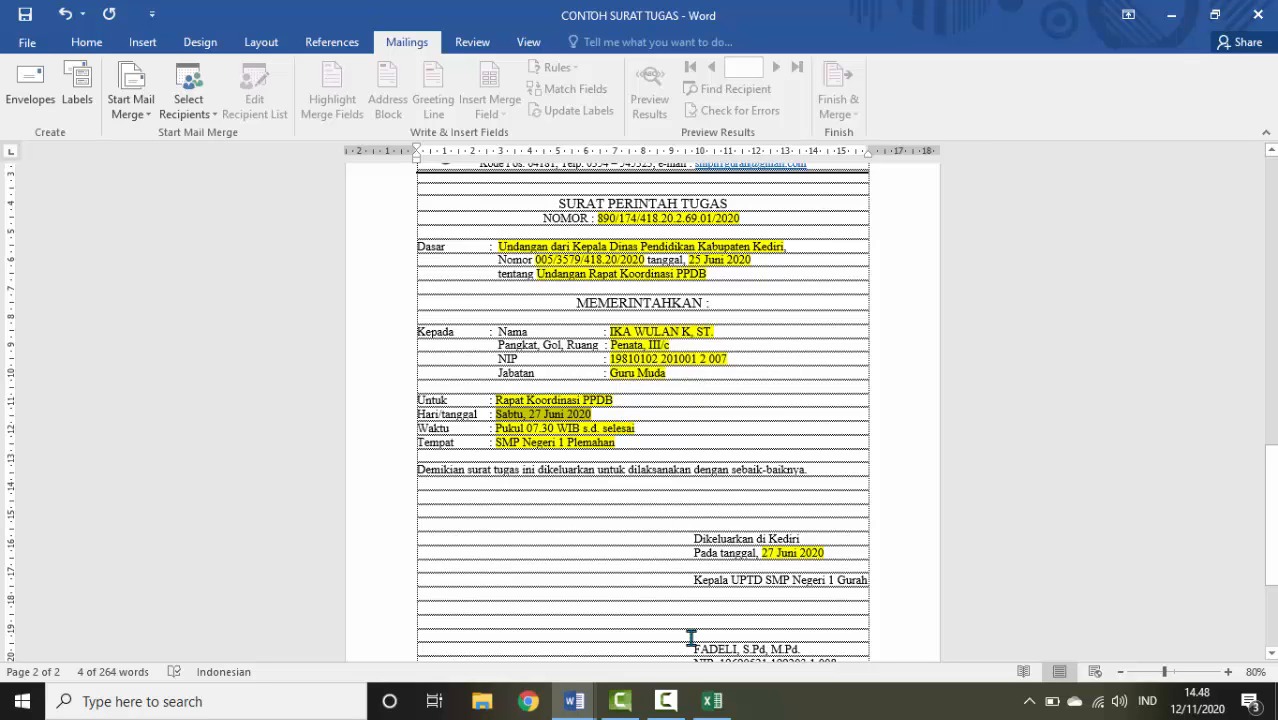
pyautogui.click(711, 701)
pyautogui.hotkey('ctrl', 'v')
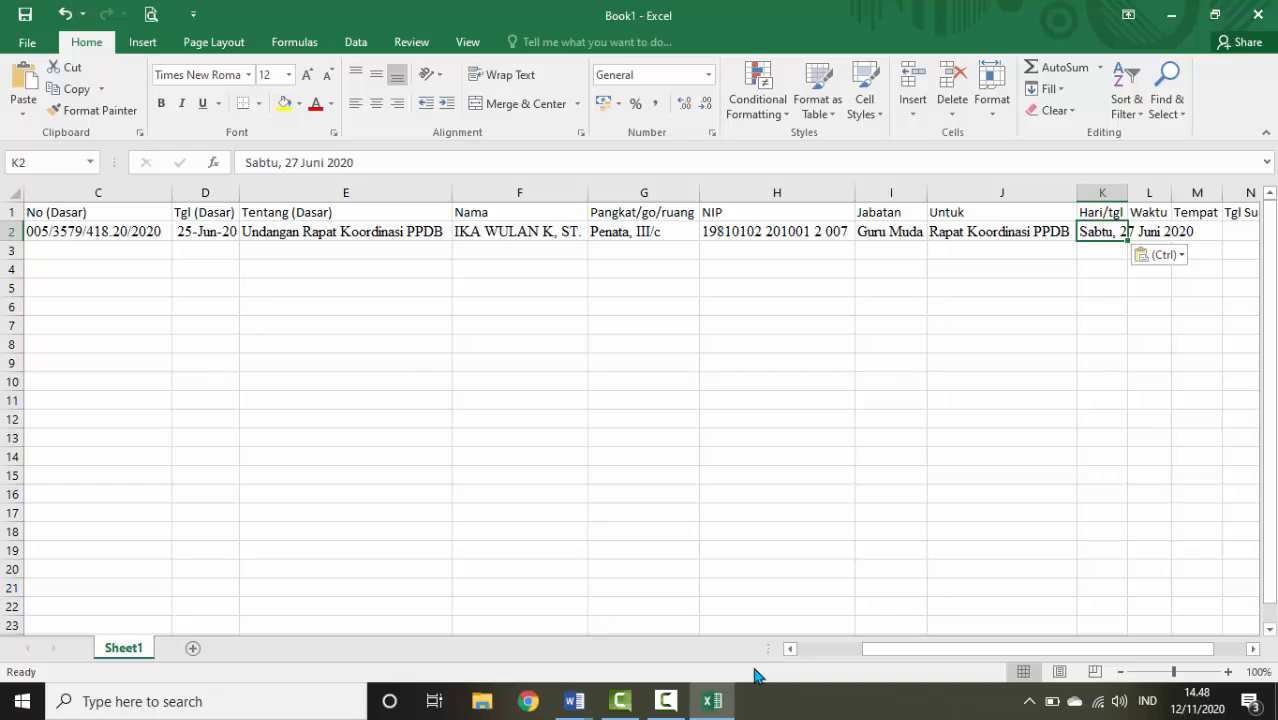
# Paste 'Pukul 07.30 WIB s.d. selesai' into L2 and widen columns K and L
pyautogui.press('Tab')
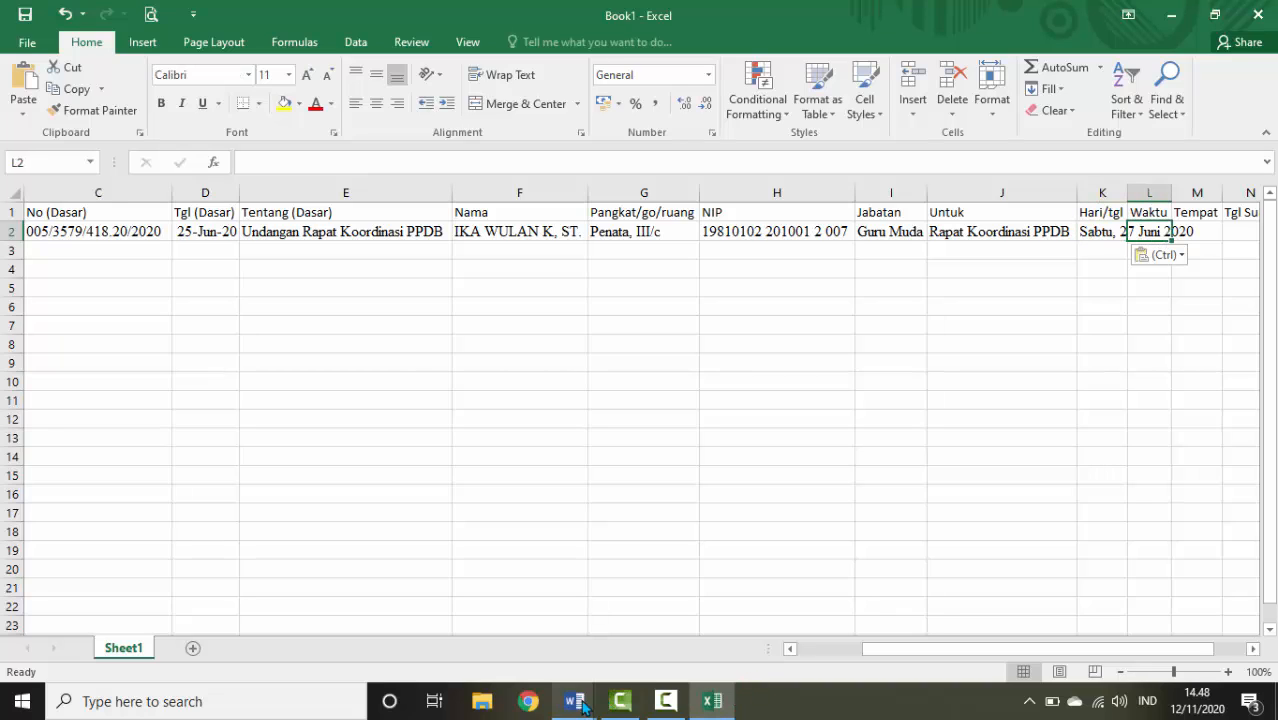
pyautogui.moveTo(573, 701)
pyautogui.click(450, 616)
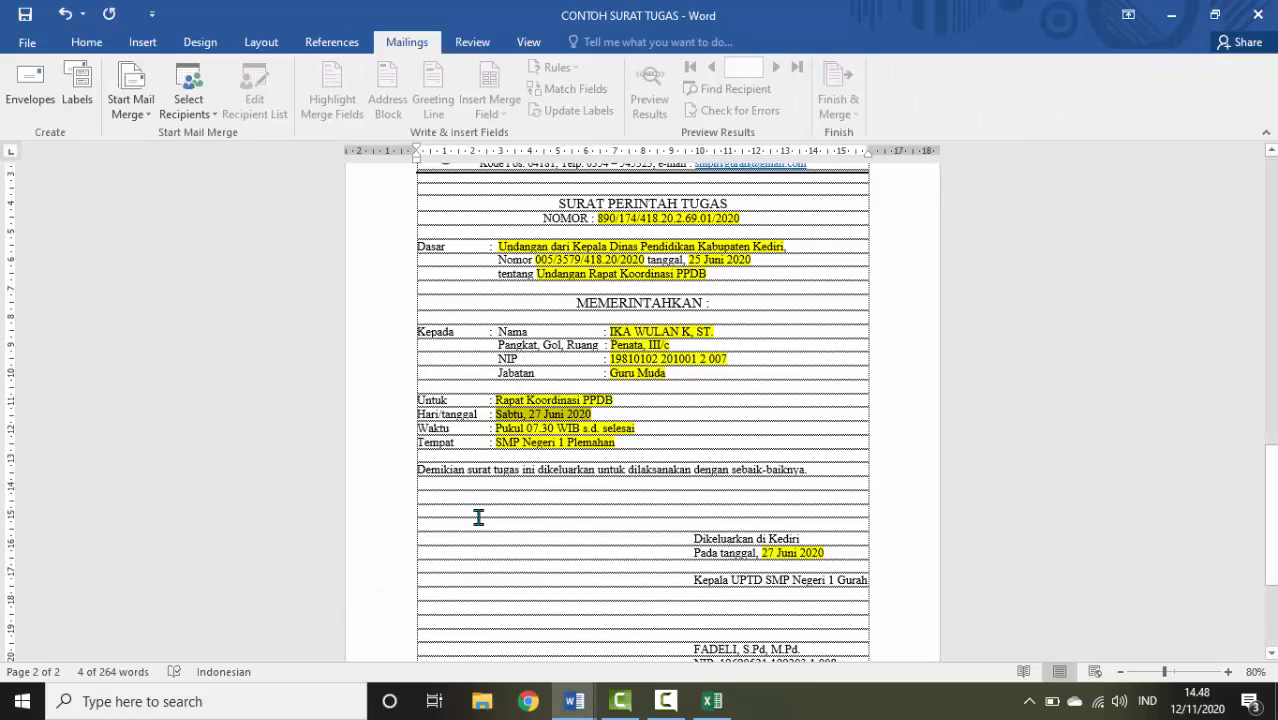
pyautogui.moveTo(497, 428); pyautogui.dragTo(628, 432)
pyautogui.hotkey('ctrl', 'c')
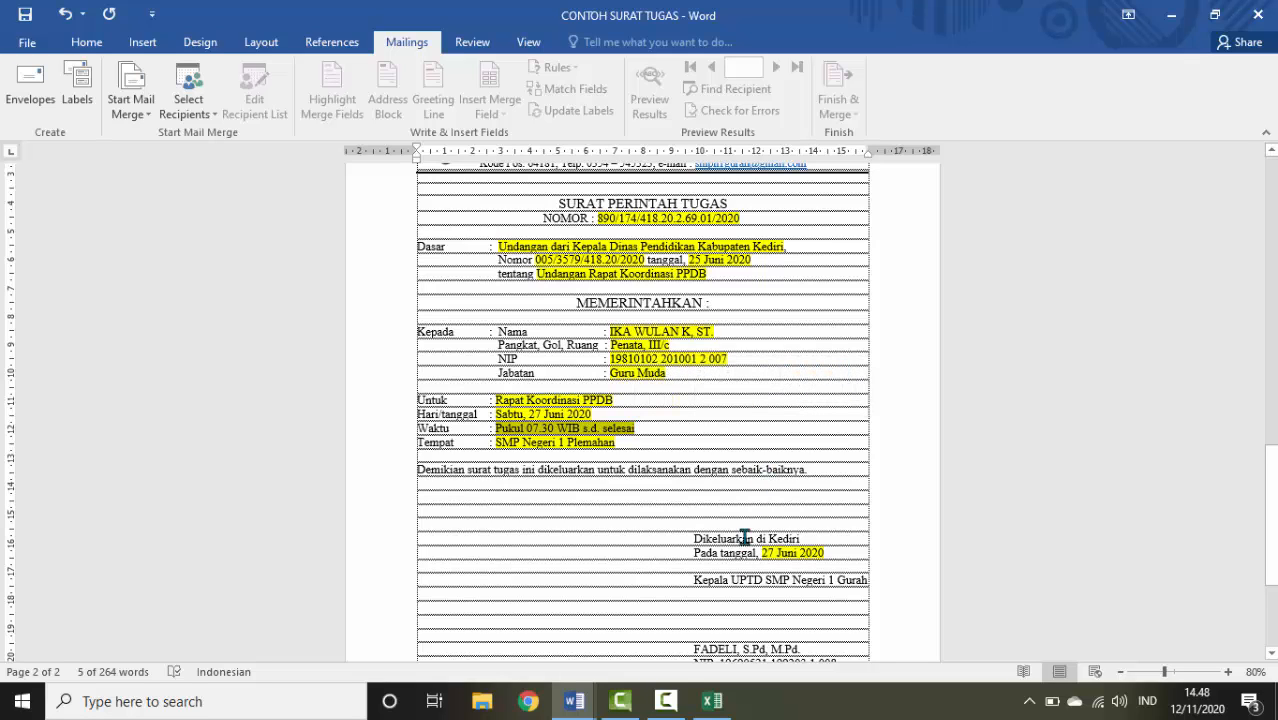
pyautogui.click(712, 702)
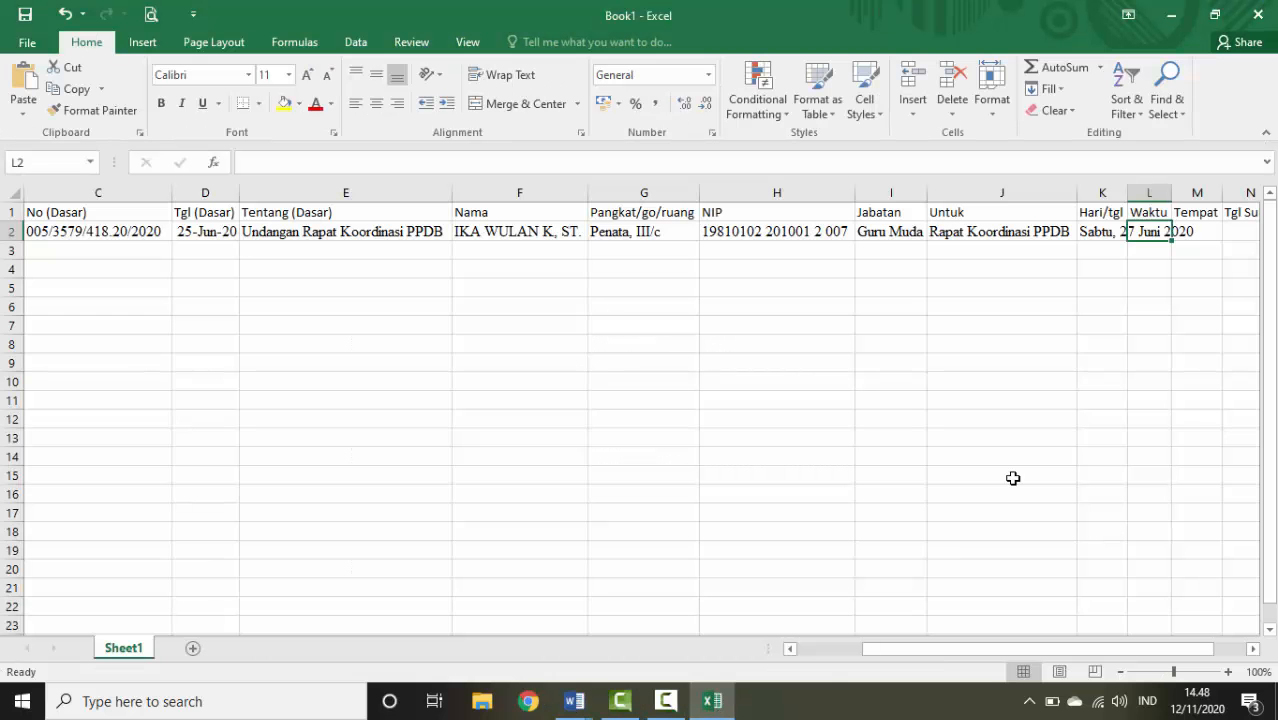
pyautogui.hotkey('ctrl', 'v')
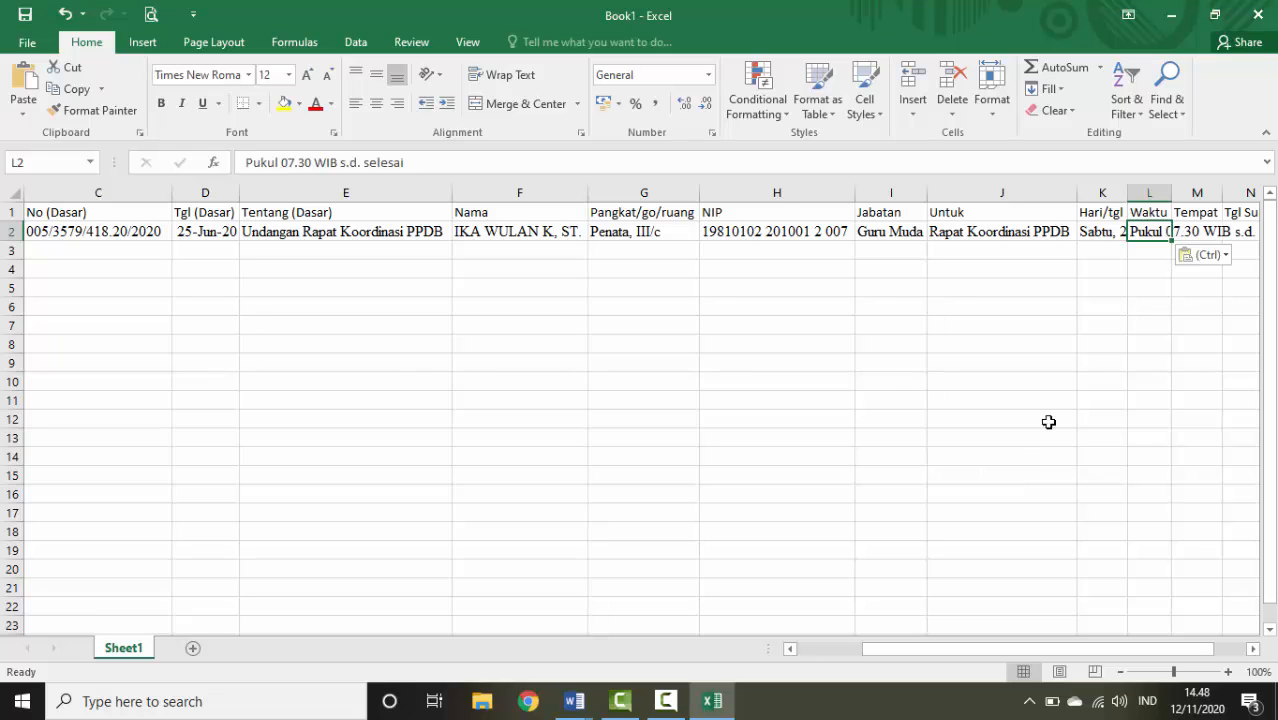
pyautogui.doubleClick(1128, 197)
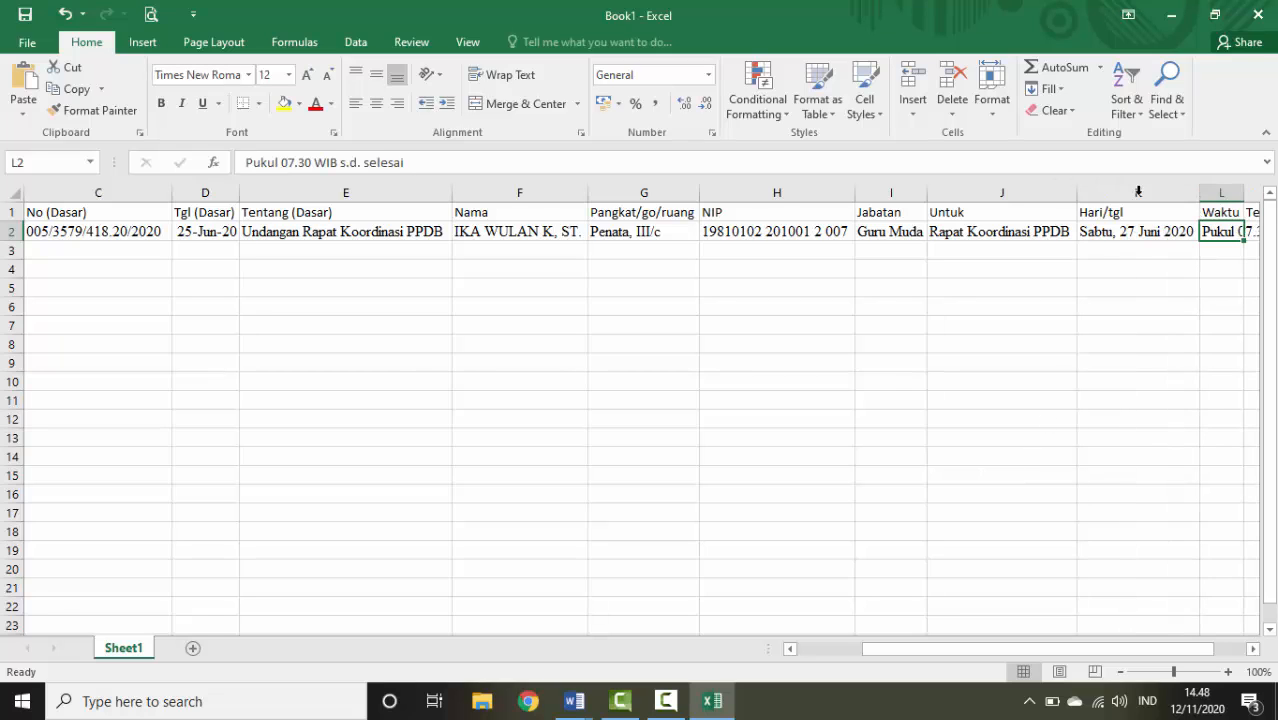
pyautogui.doubleClick(1246, 192)
pyautogui.moveTo(1040, 653); pyautogui.dragTo(1126, 653)
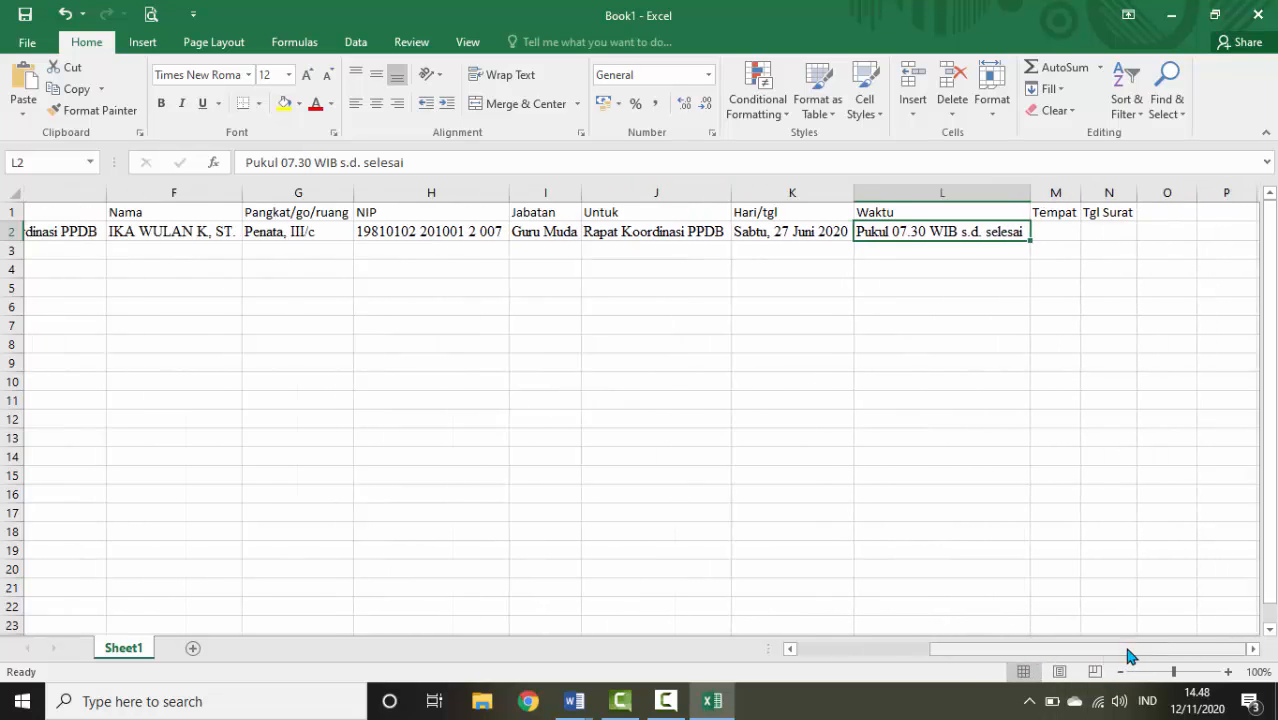
# Paste the place 'SMP Negeri 1 Plemahan' into M2 and widen column M
pyautogui.click(975, 233)
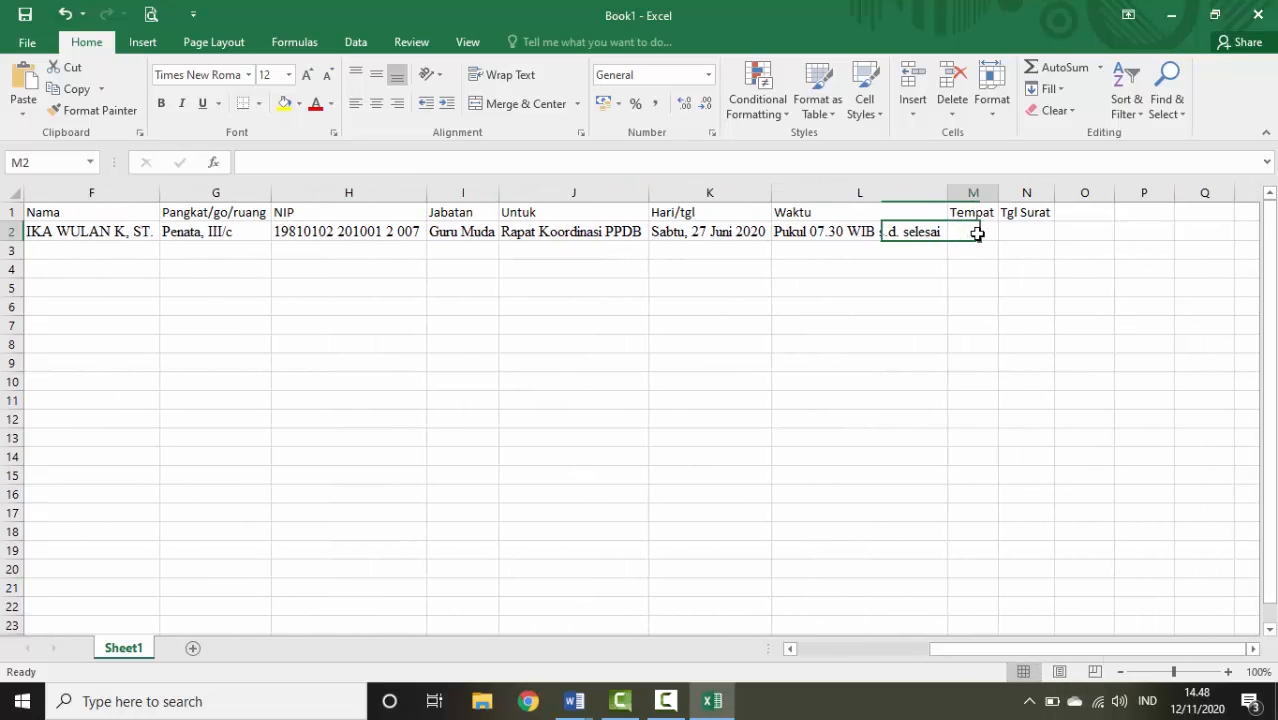
pyautogui.click(574, 701)
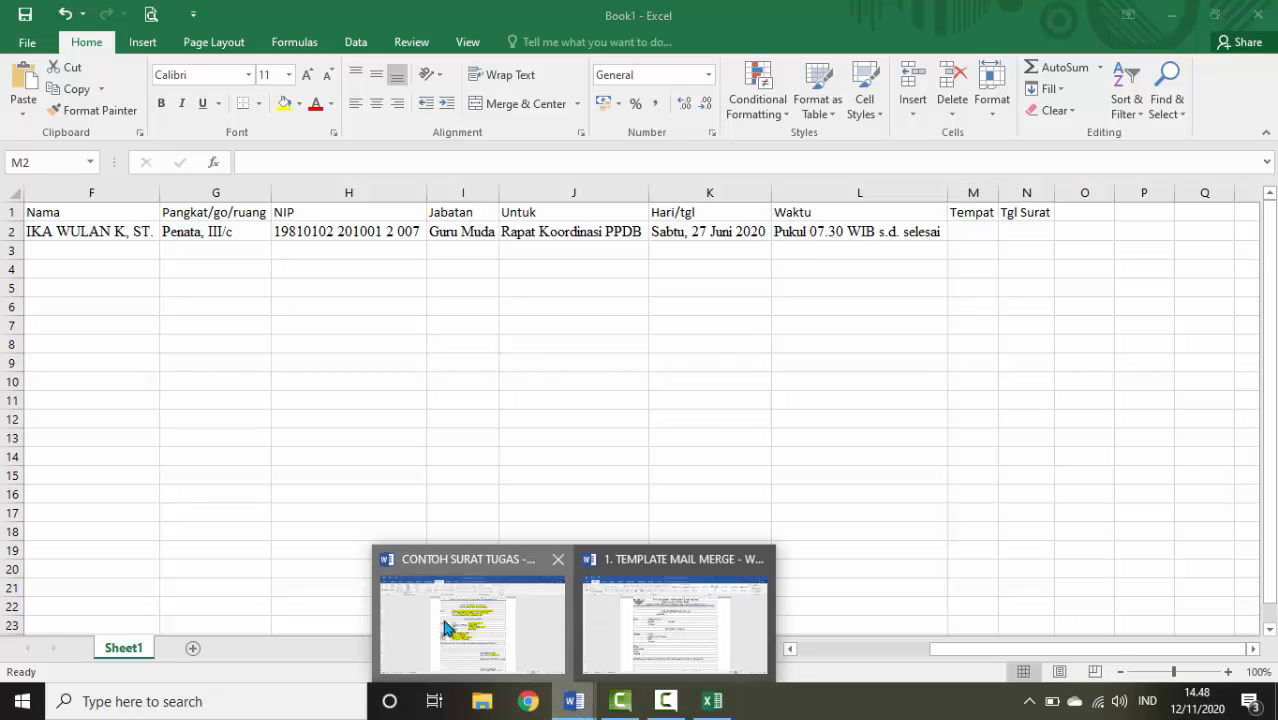
pyautogui.click(462, 580)
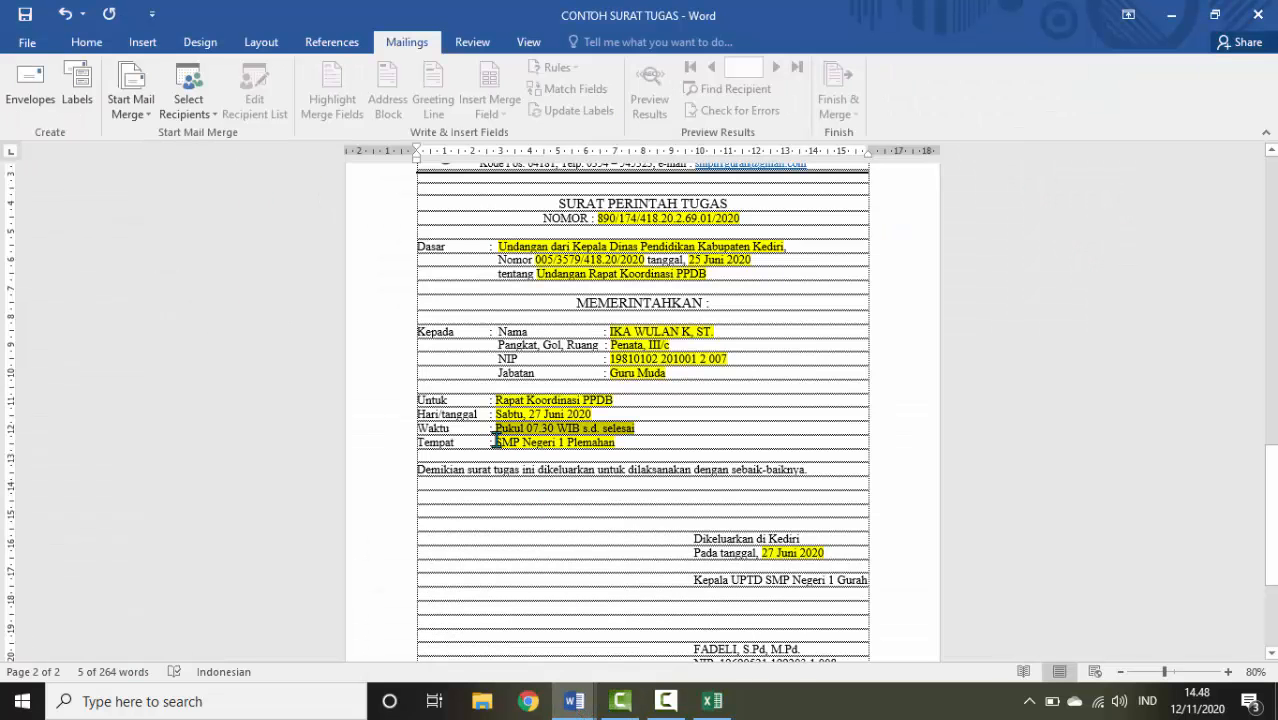
pyautogui.moveTo(494, 440); pyautogui.dragTo(614, 443)
pyautogui.hotkey('ctrl', 'c')
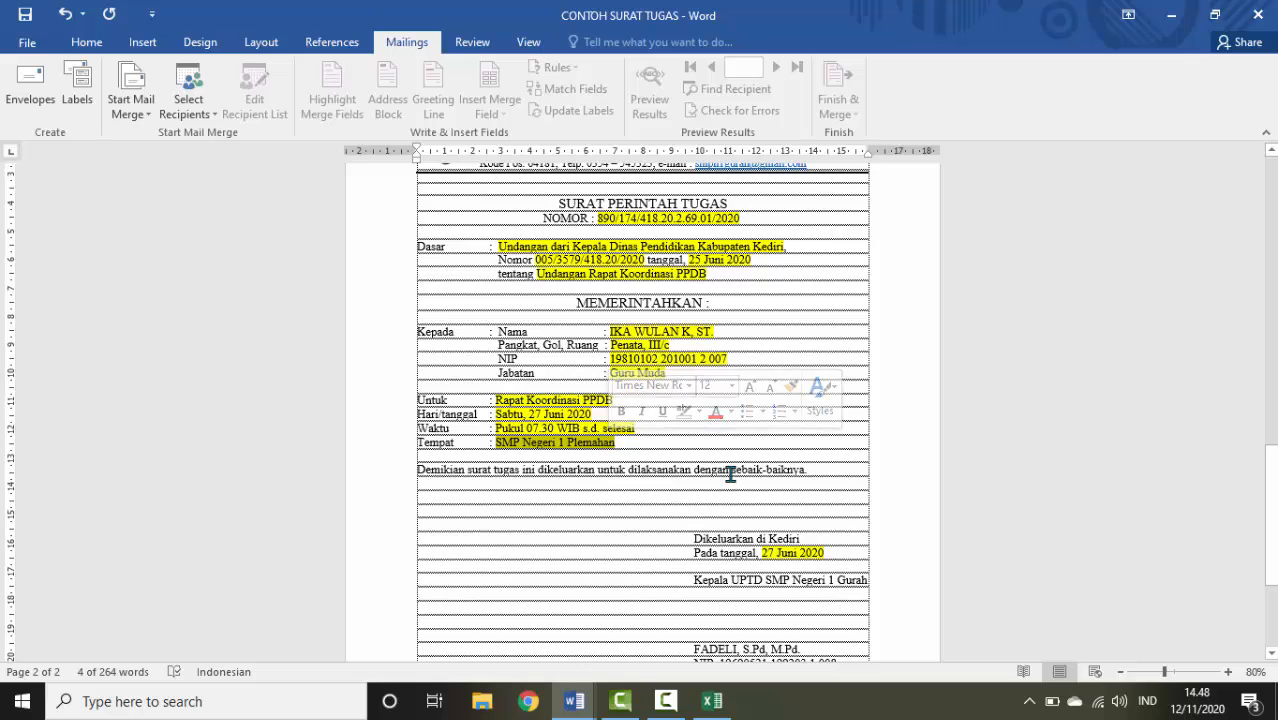
pyautogui.click(712, 701)
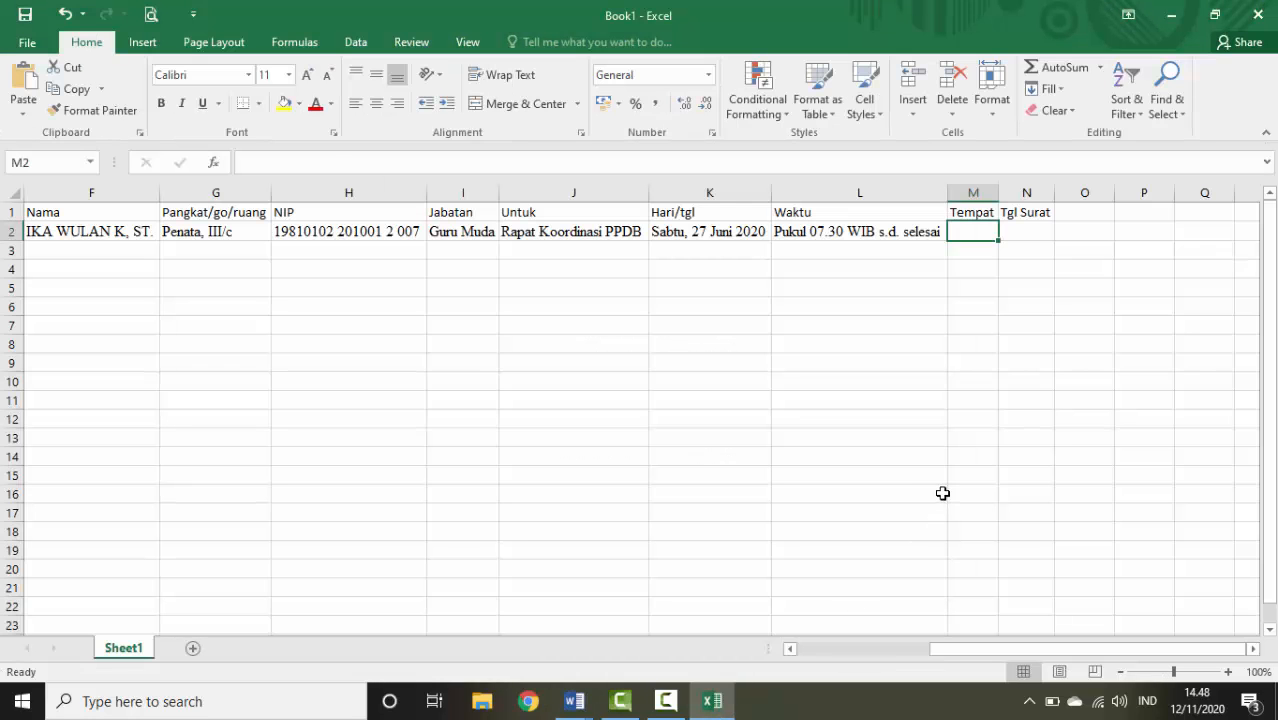
pyautogui.hotkey('ctrl', 'v')
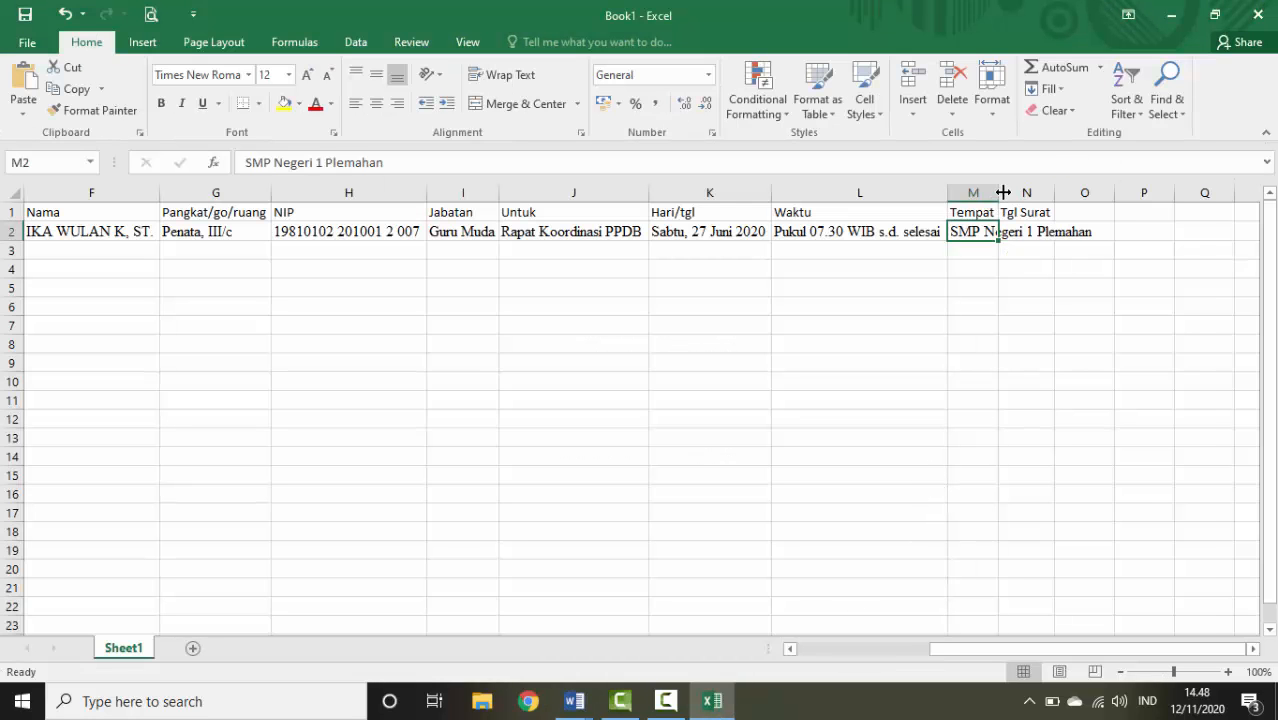
pyautogui.doubleClick(1003, 192)
# Select cell N2 for Tgl Surat and close the browser window
pyautogui.click(1112, 232)
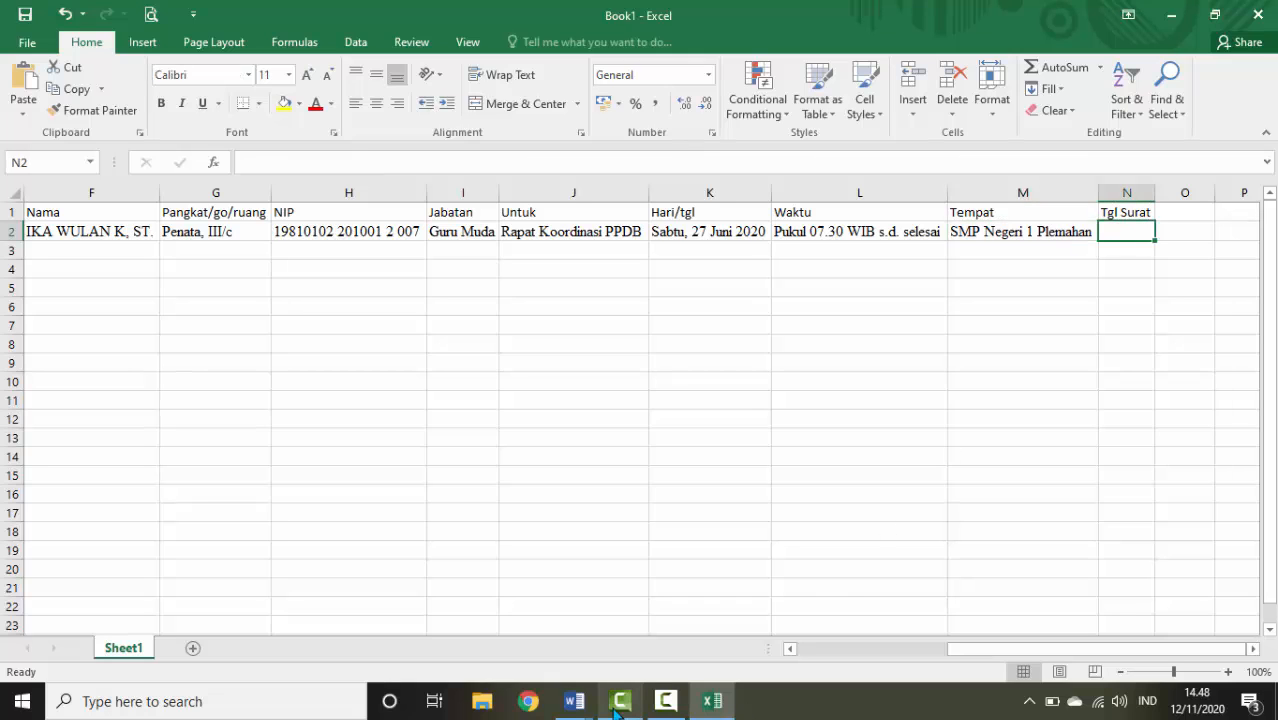
pyautogui.click(574, 701)
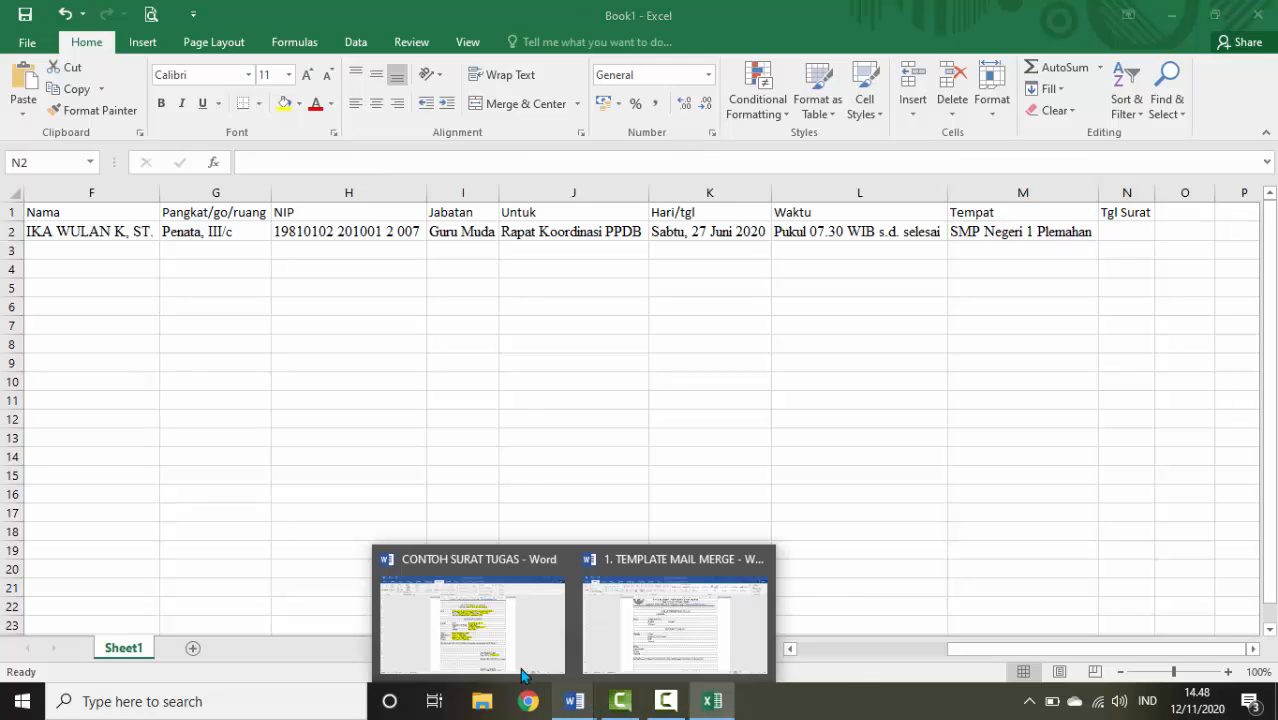
pyautogui.click(528, 701)
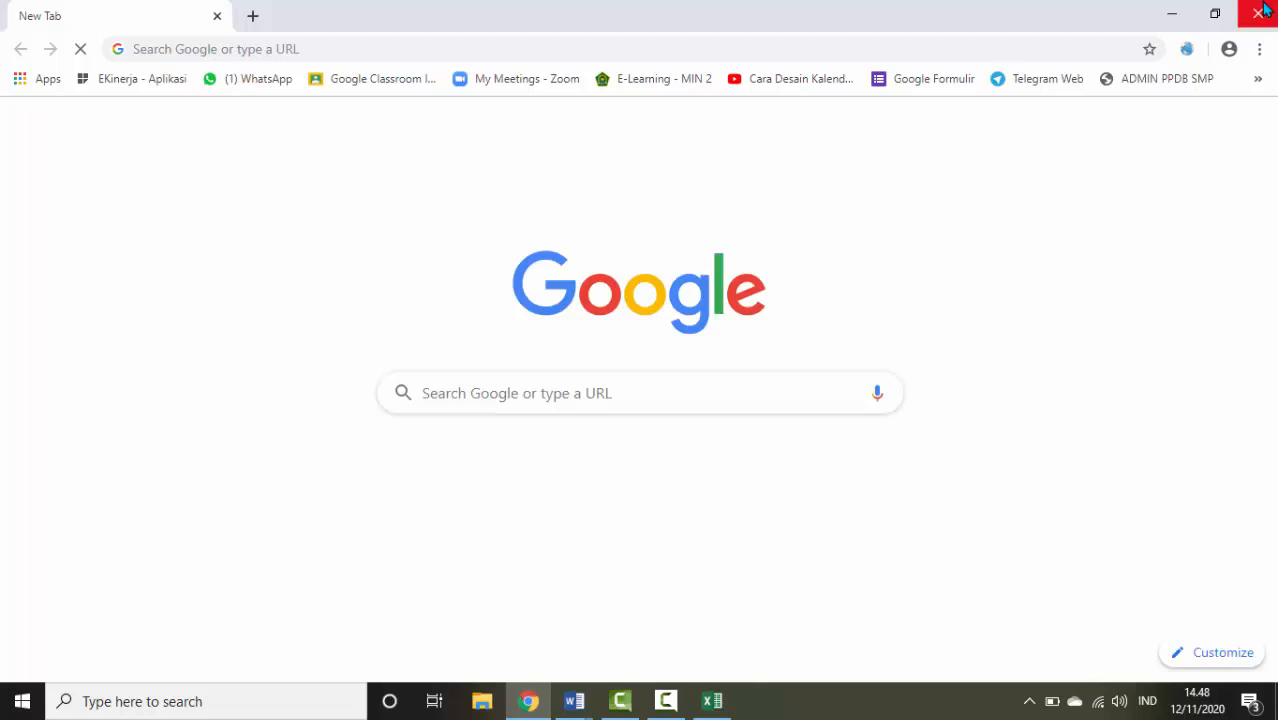
pyautogui.click(1259, 12)
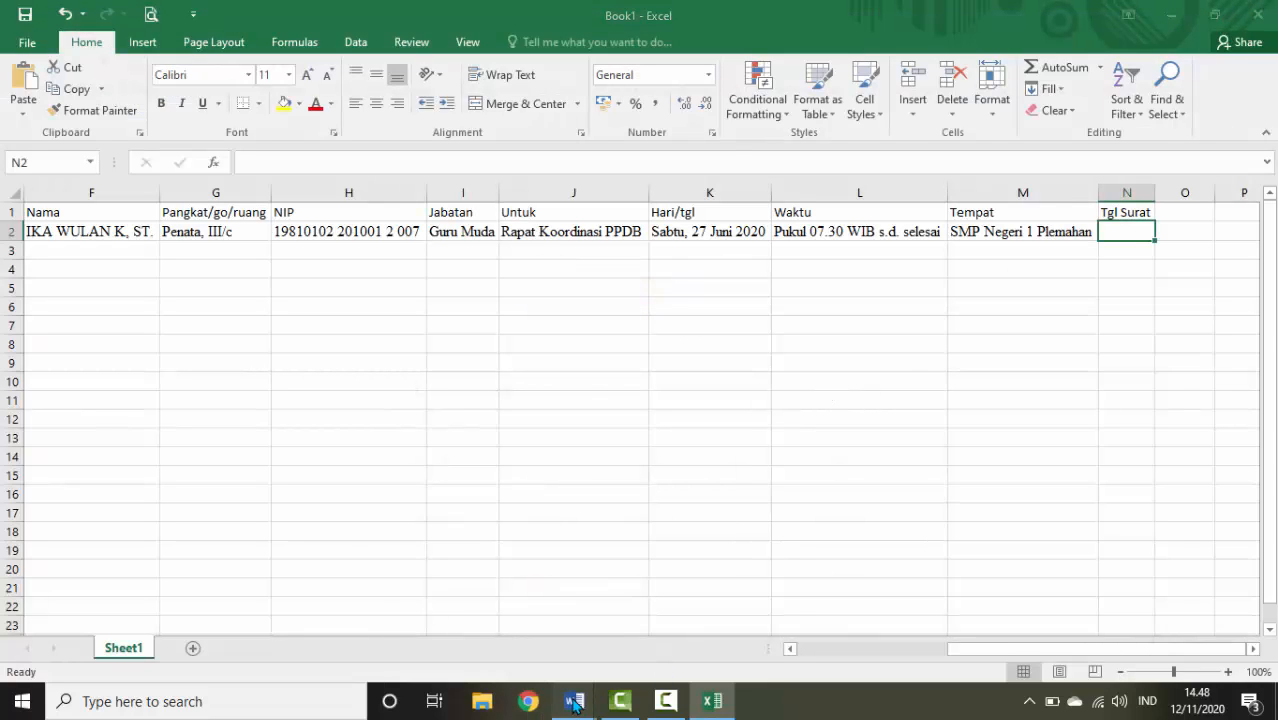
# Paste the letter date 27 Juni 2020 into N2 as apostrophe-prefixed text and widen column N
pyautogui.moveTo(574, 701)
pyautogui.click(530, 645)
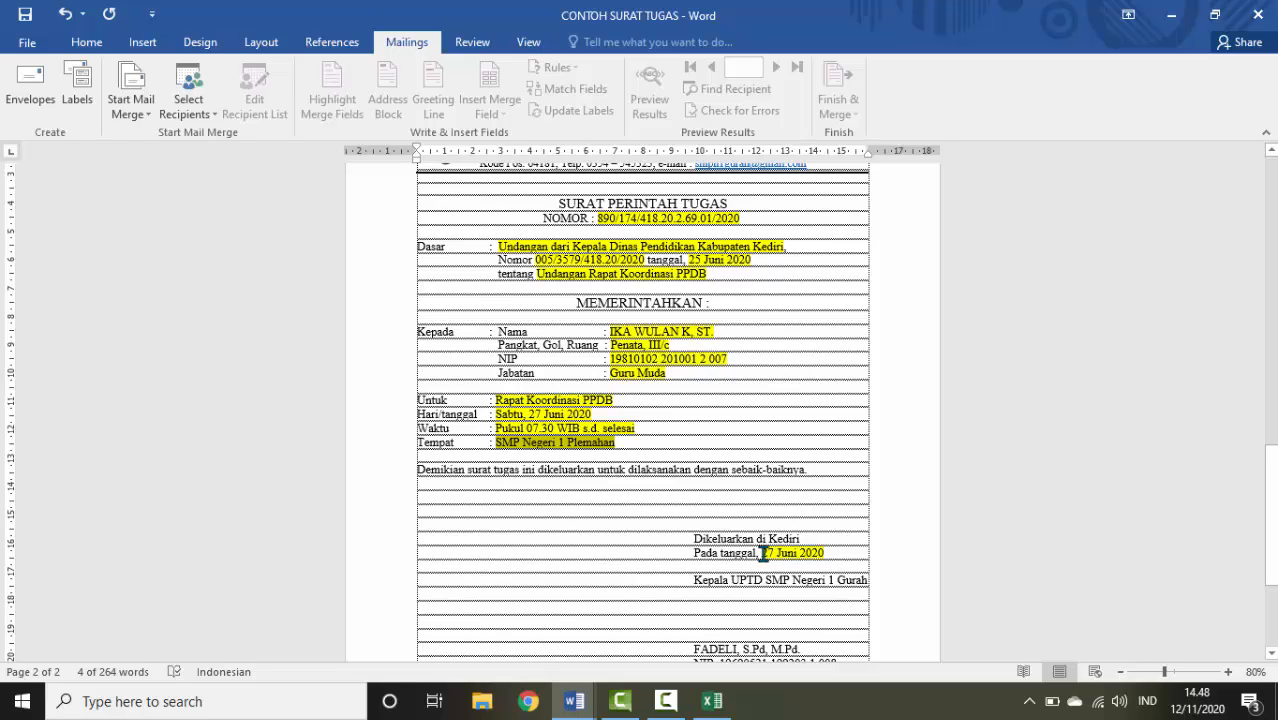
pyautogui.moveTo(762, 553); pyautogui.dragTo(826, 556)
pyautogui.hotkey('ctrl', 'c')
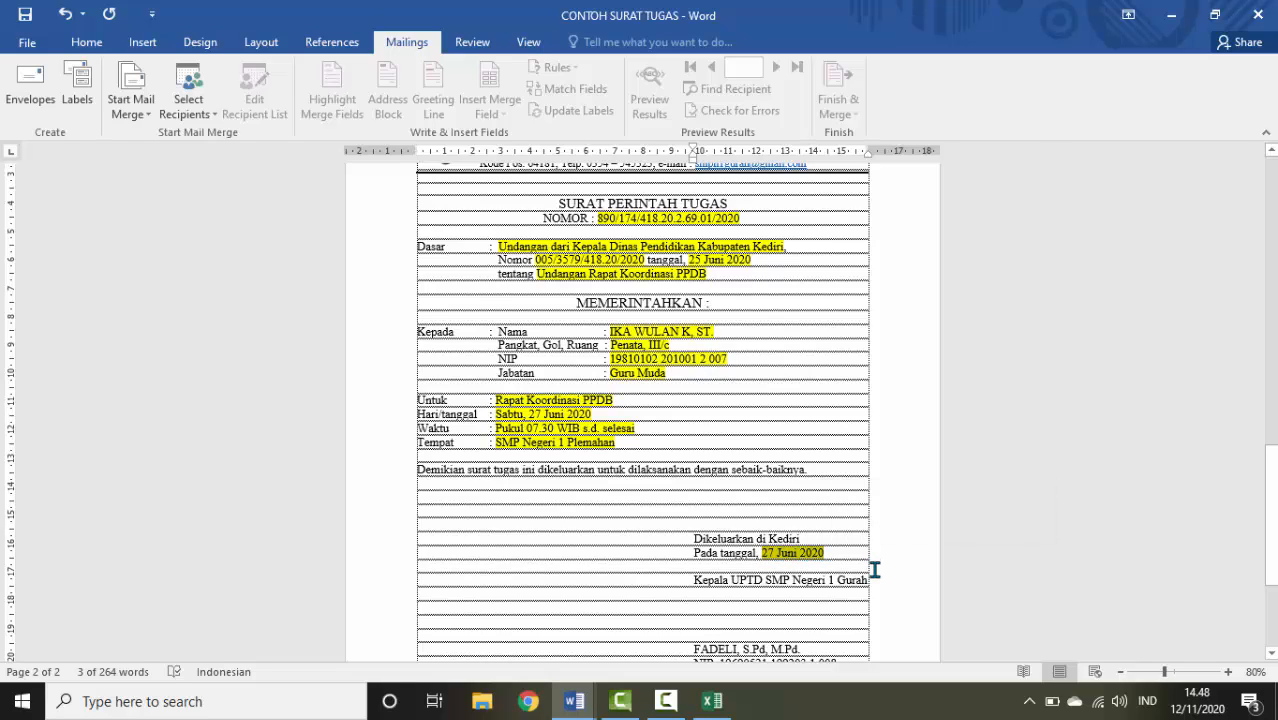
pyautogui.click(733, 700)
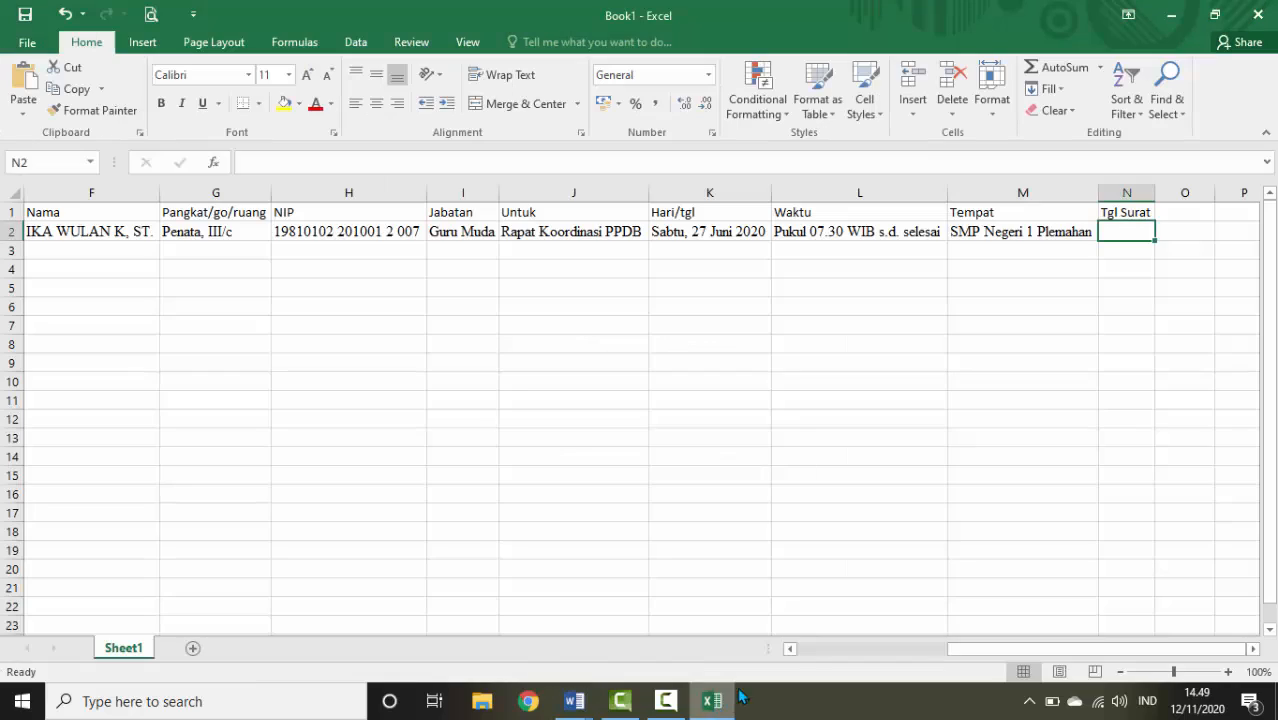
pyautogui.write('27/06/2020')
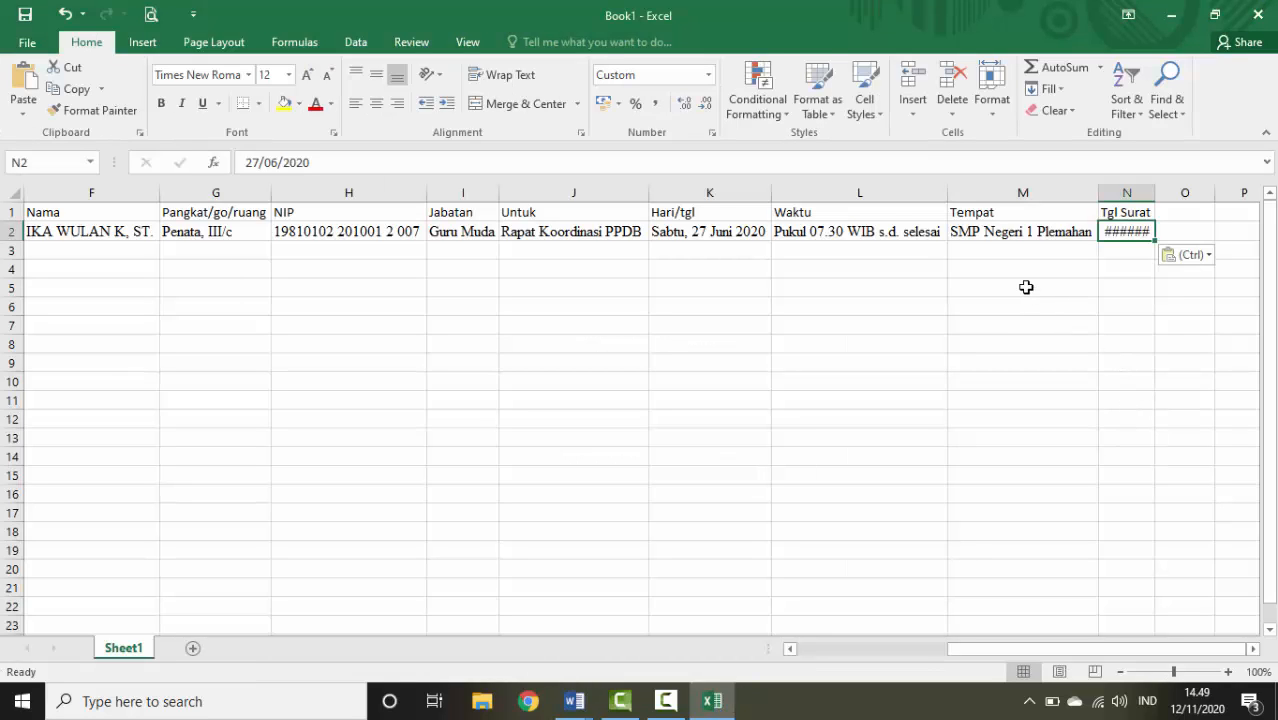
pyautogui.press('Delete')
pyautogui.write("'")
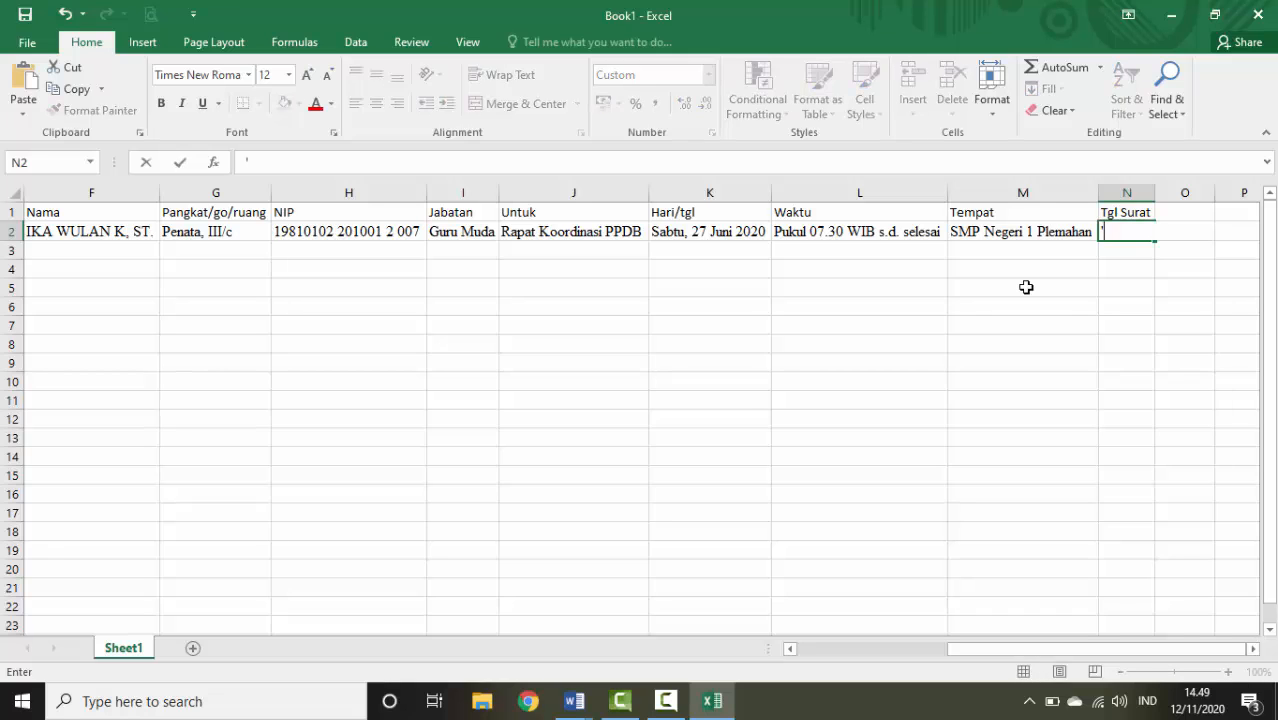
pyautogui.hotkey('ctrl', 'v')
pyautogui.press('Return')
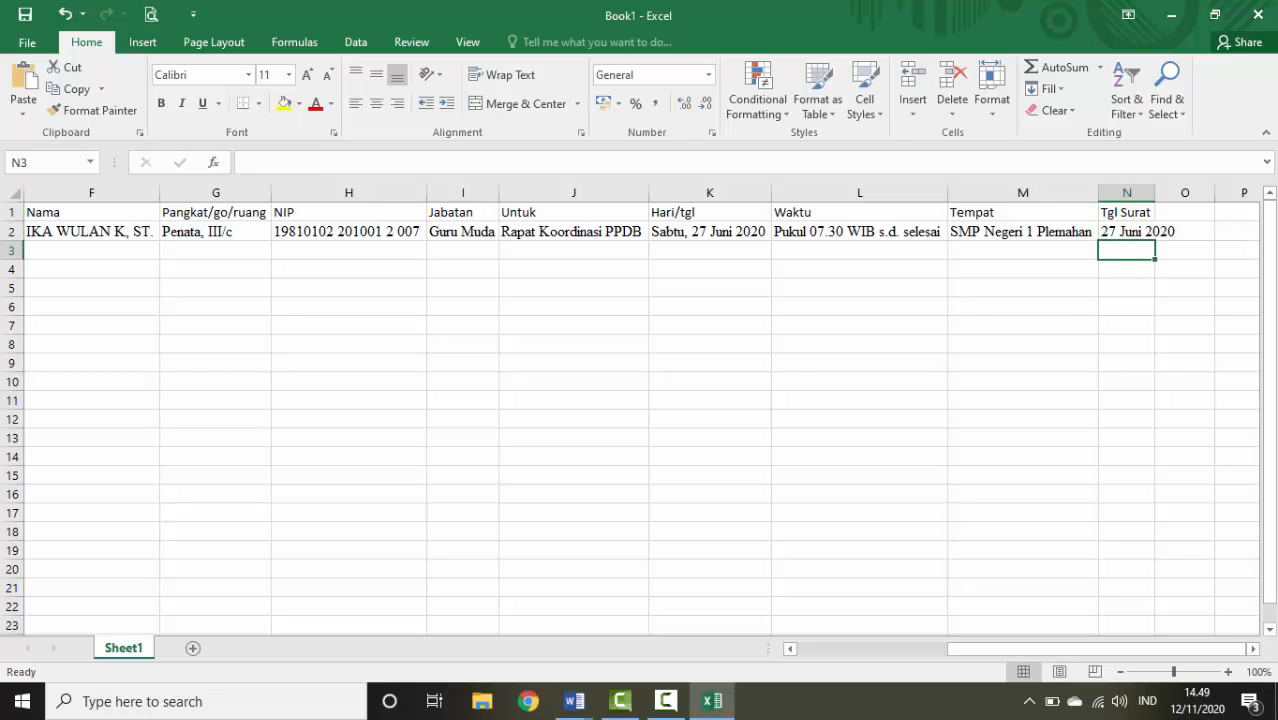
pyautogui.doubleClick(1152, 196)
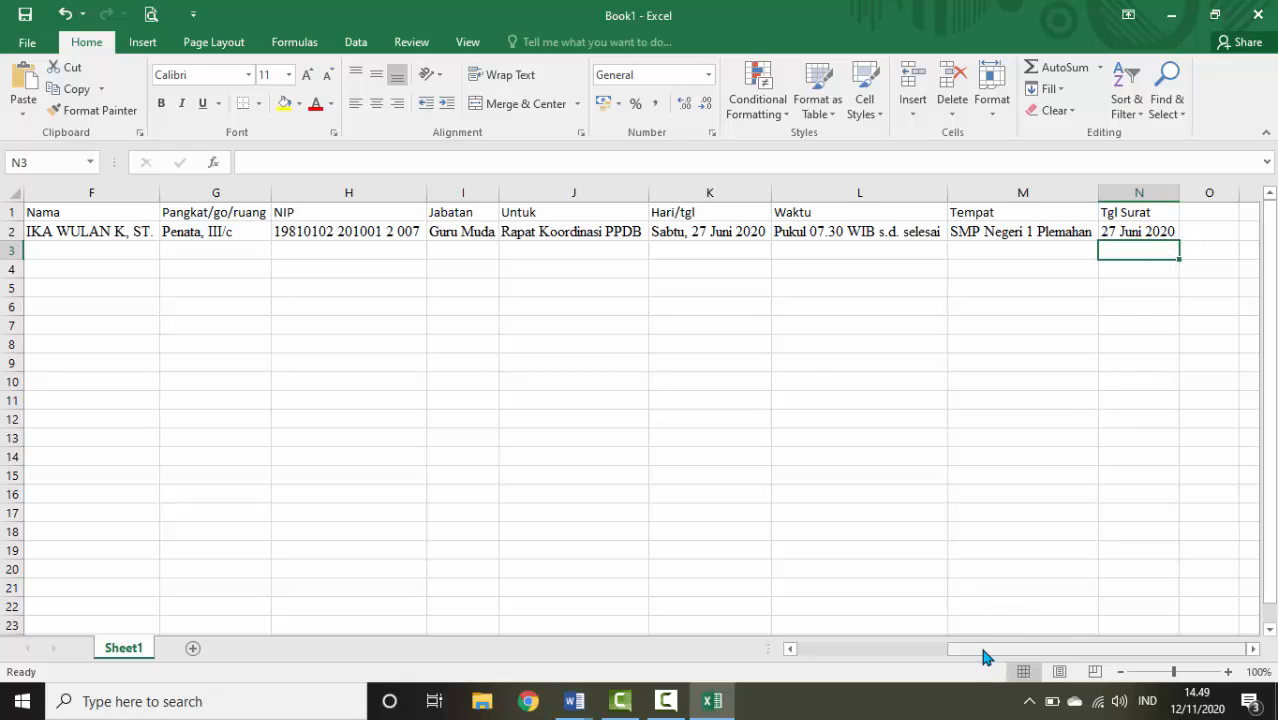
pyautogui.moveTo(984, 655); pyautogui.dragTo(938, 658)
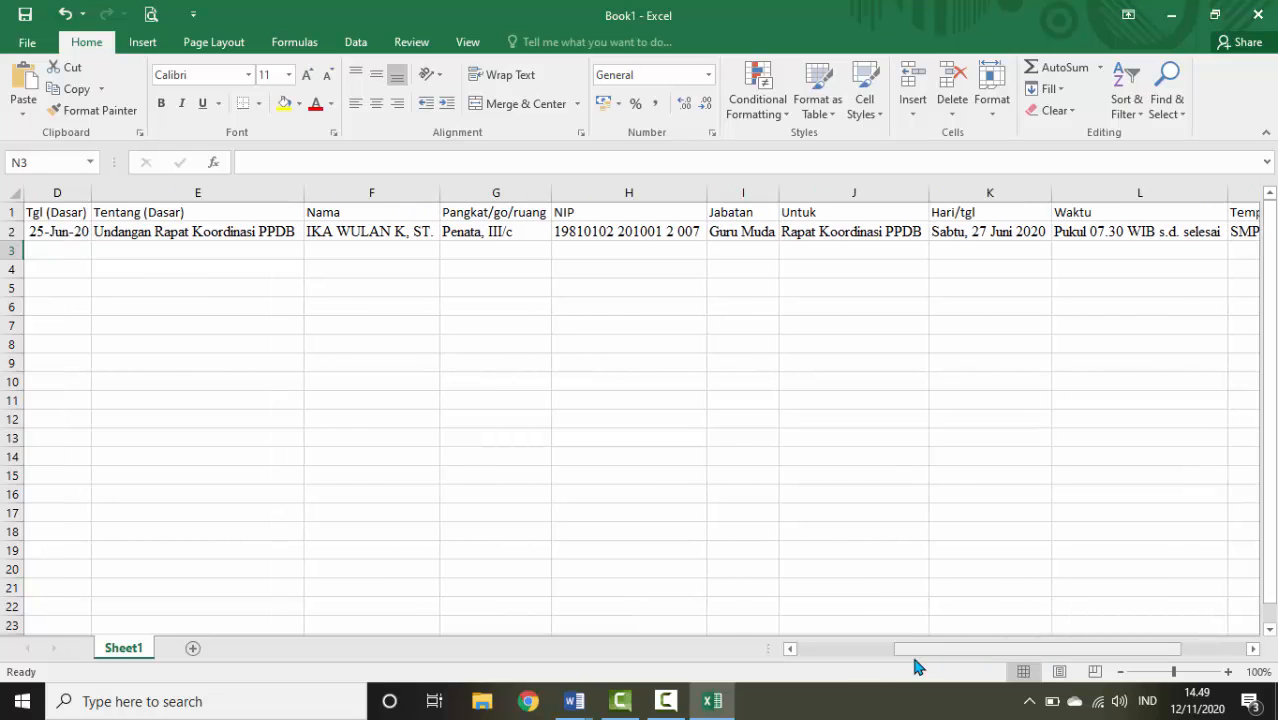
# Copy 25 Juni 2020 from the letter and paste it into D2 as apostrophe-prefixed text
pyautogui.click(573, 704)
pyautogui.click(518, 650)
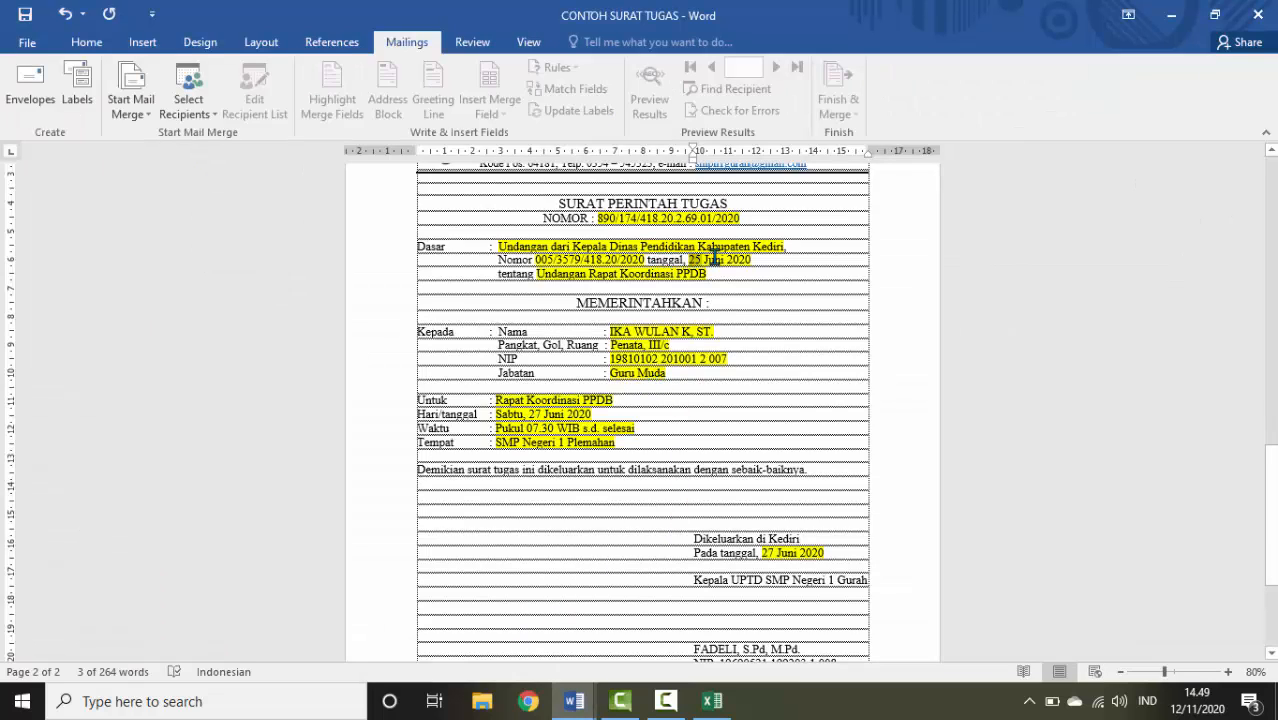
pyautogui.moveTo(688, 260); pyautogui.dragTo(752, 261)
pyautogui.hotkey('ctrl', 'c')
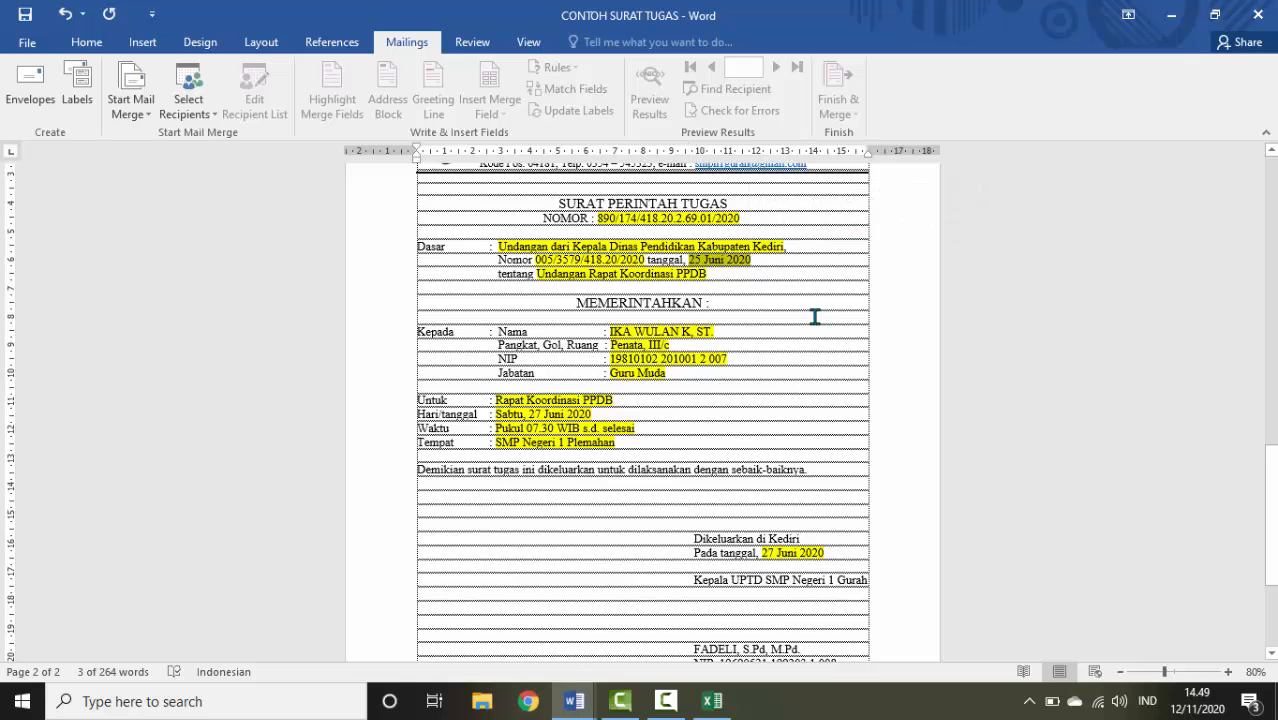
pyautogui.click(711, 702)
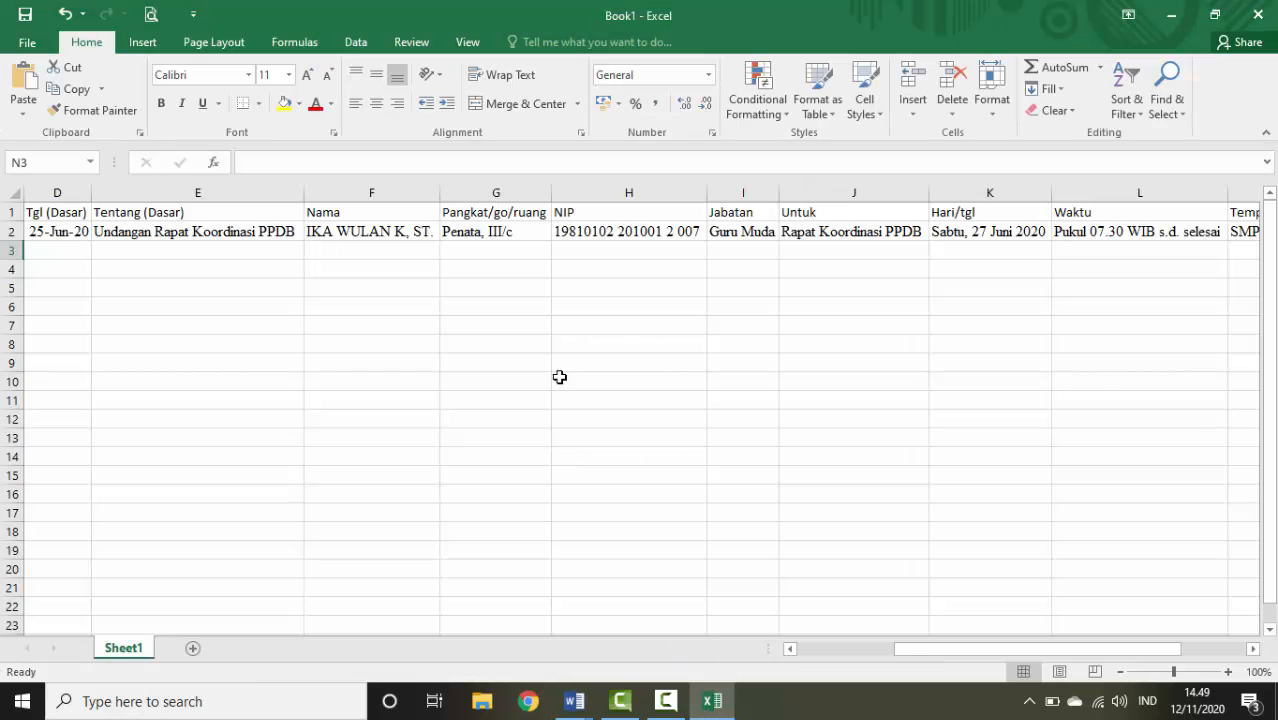
pyautogui.click(80, 234)
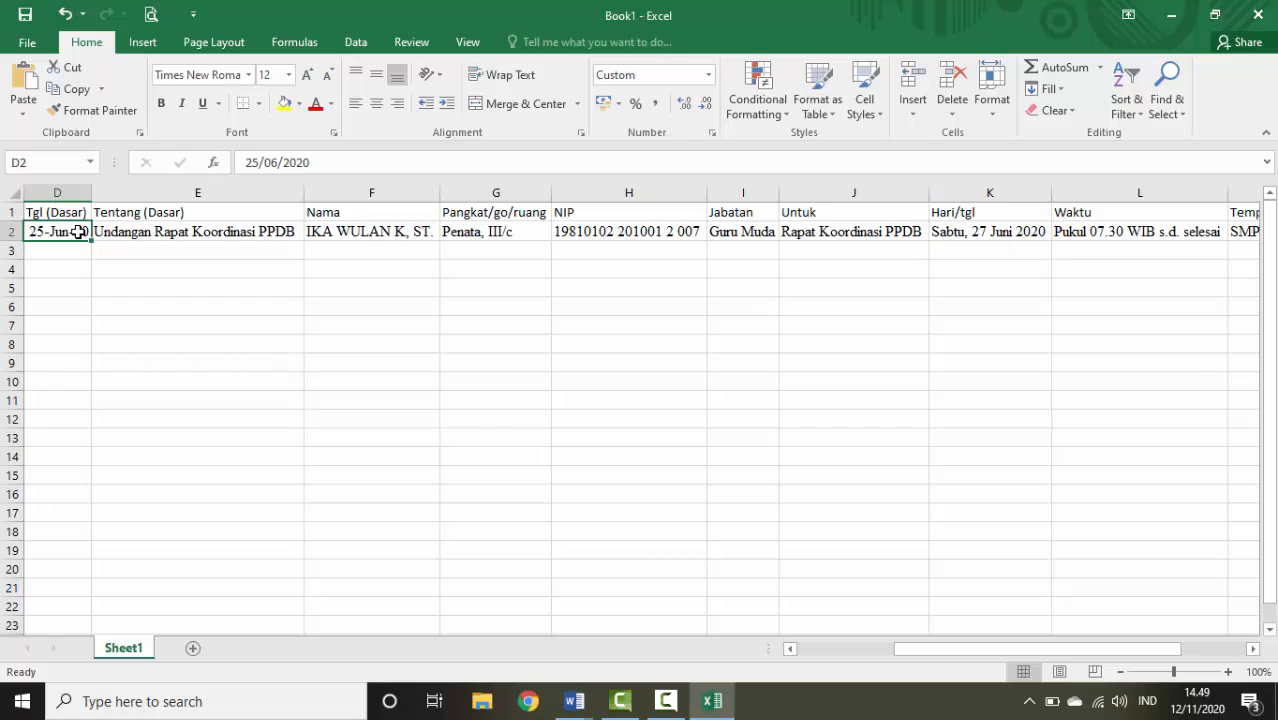
pyautogui.write("'")
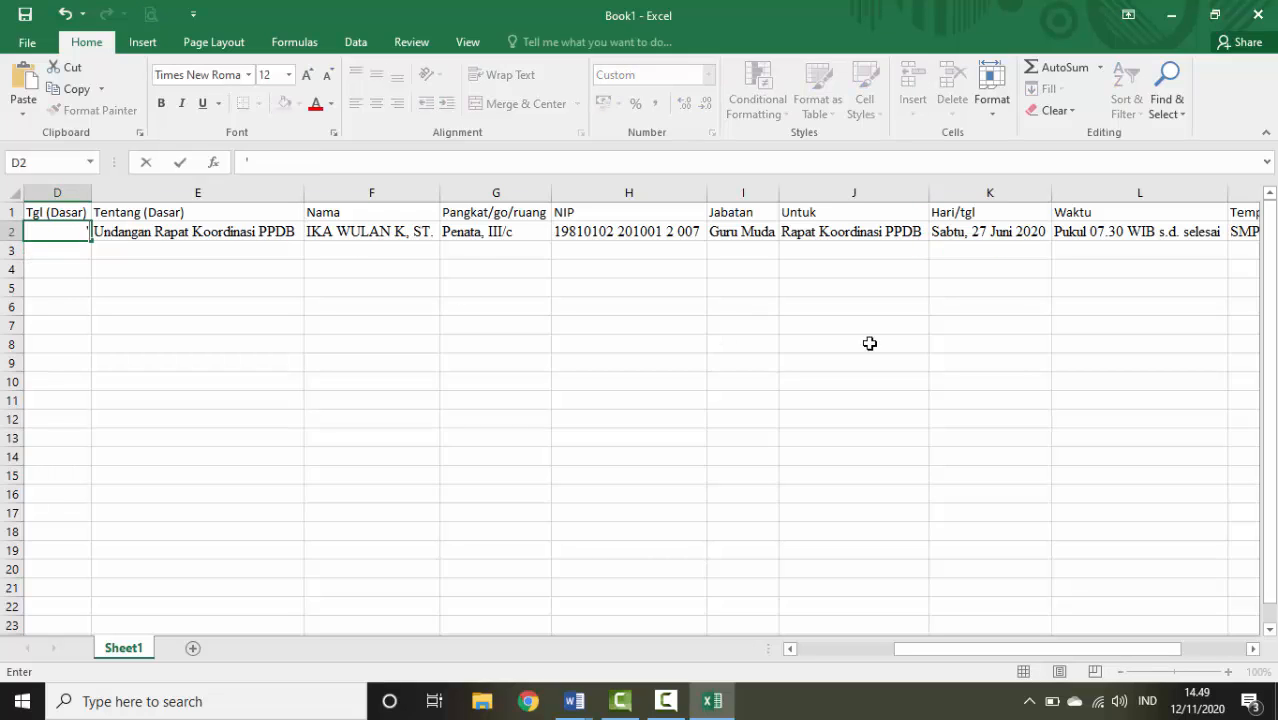
pyautogui.hotkey('ctrl', 'v')
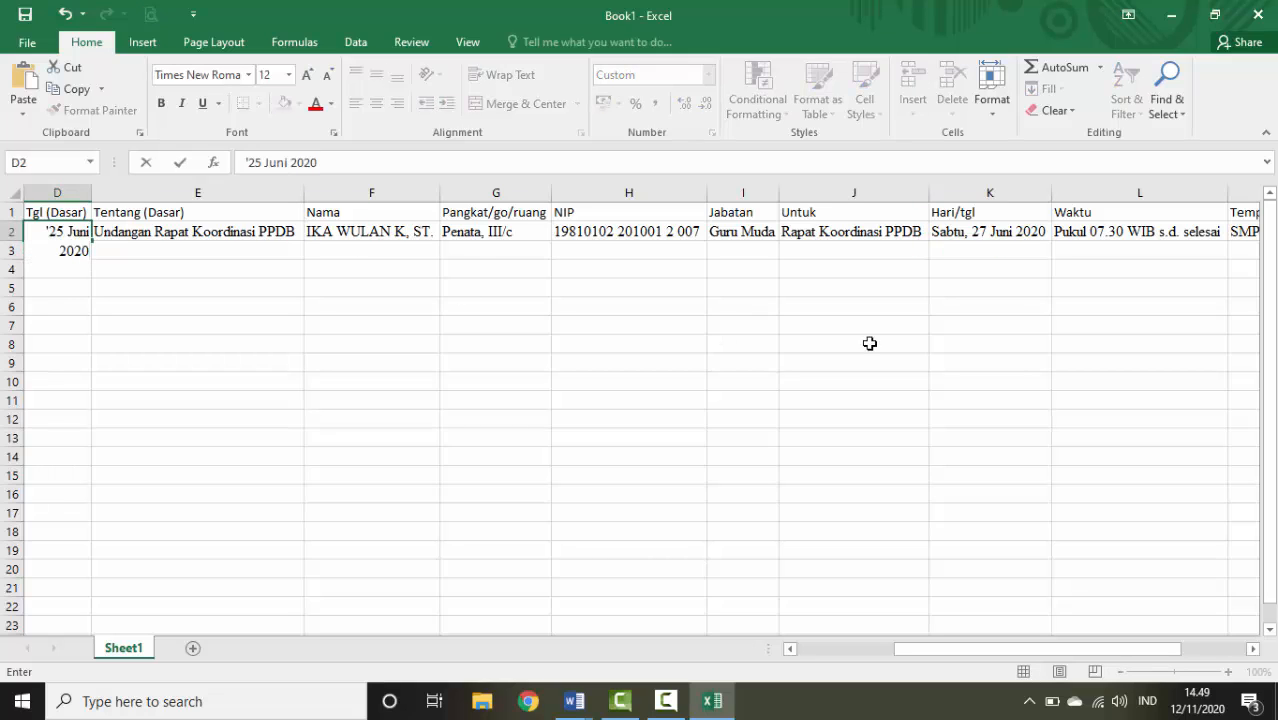
pyautogui.press('Return')
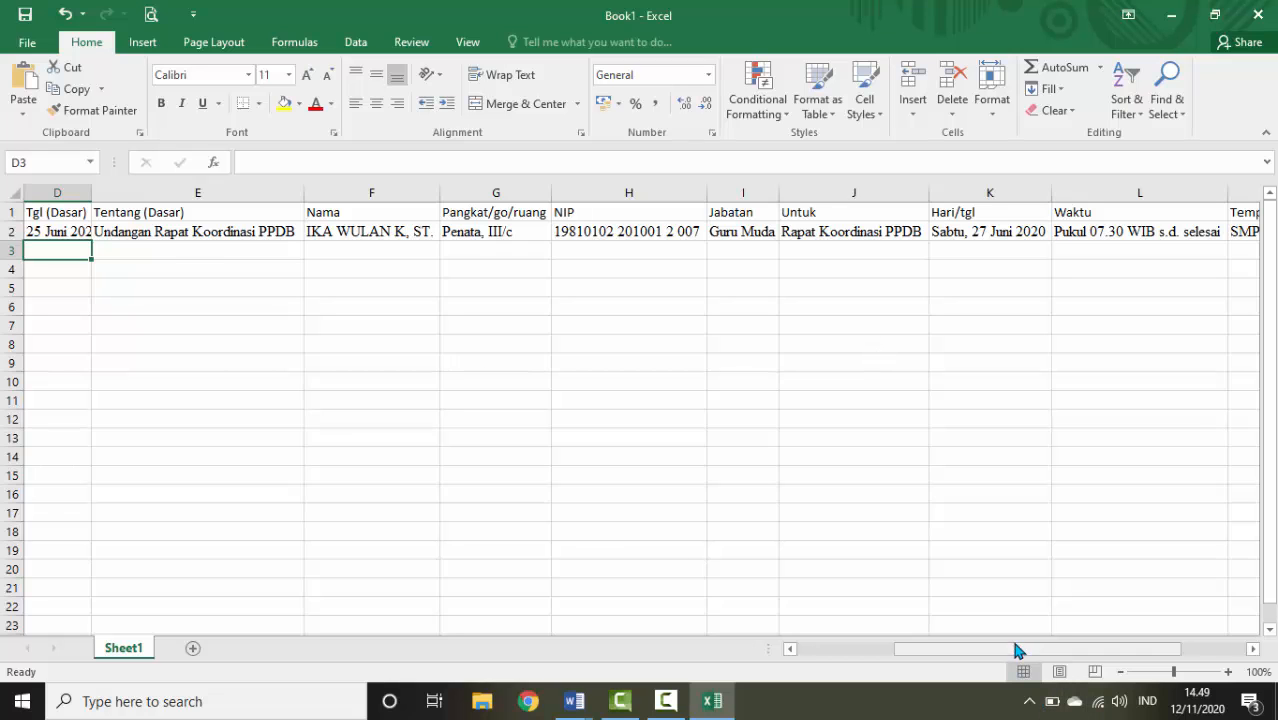
pyautogui.moveTo(1012, 650); pyautogui.dragTo(898, 652)
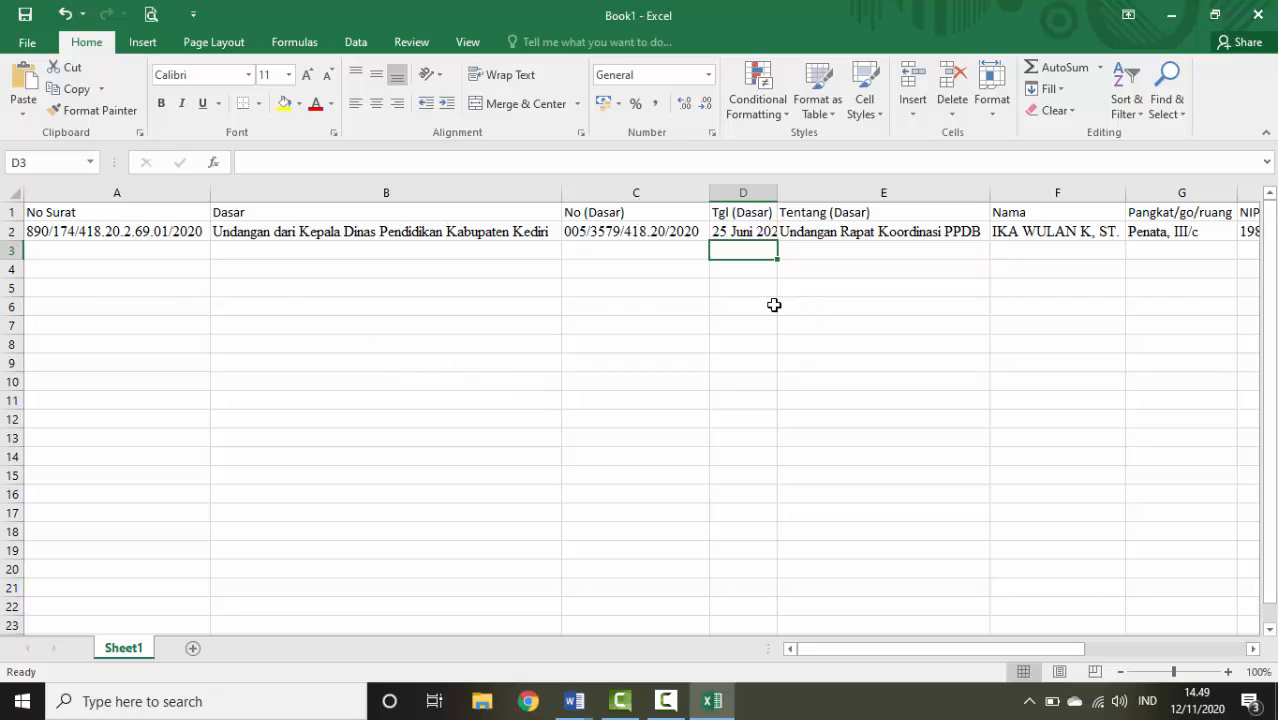
# Fill row 2's record down into row 3 and fix N3's day back to 27
pyautogui.click(142, 233)
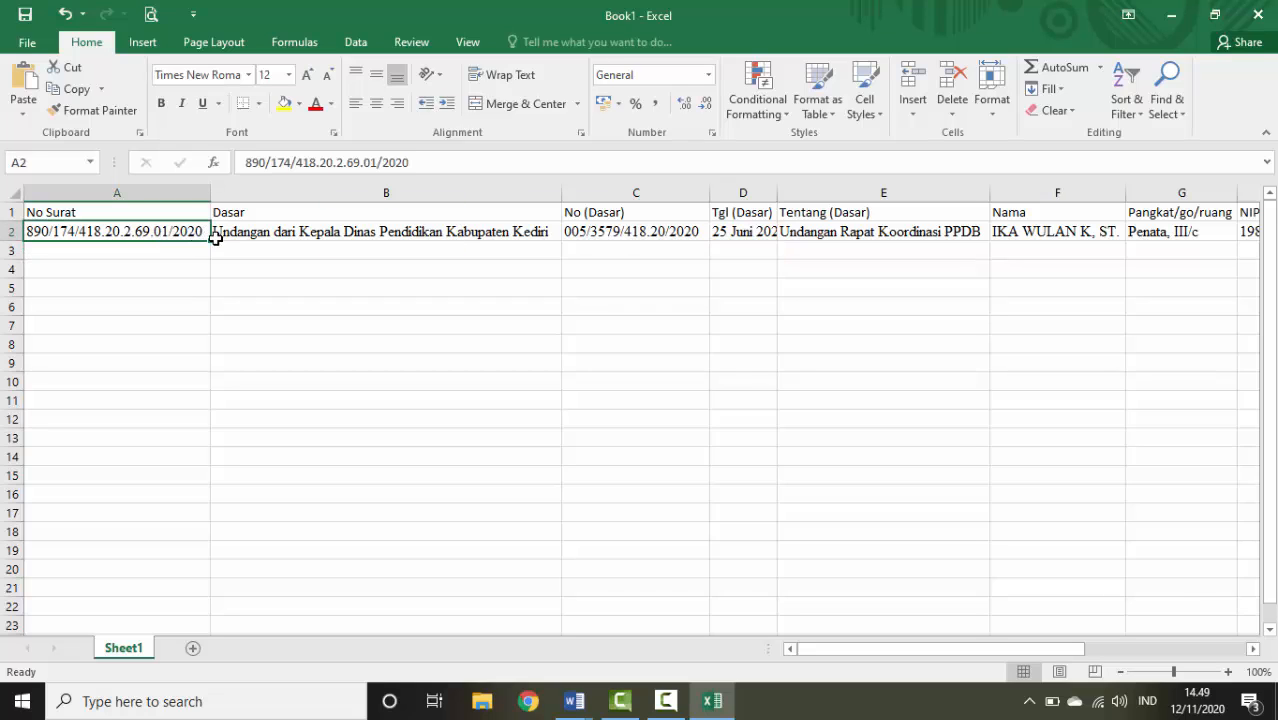
pyautogui.moveTo(208, 244); pyautogui.dragTo(1172, 263)
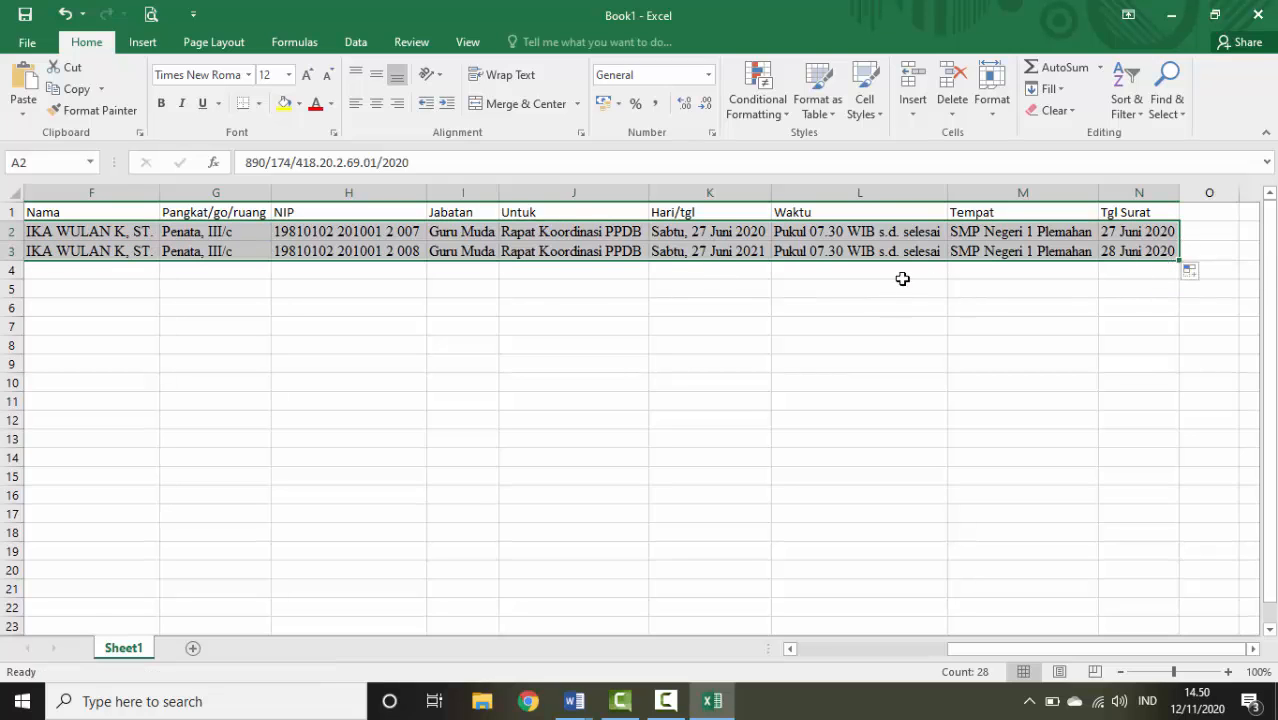
pyautogui.click(862, 325)
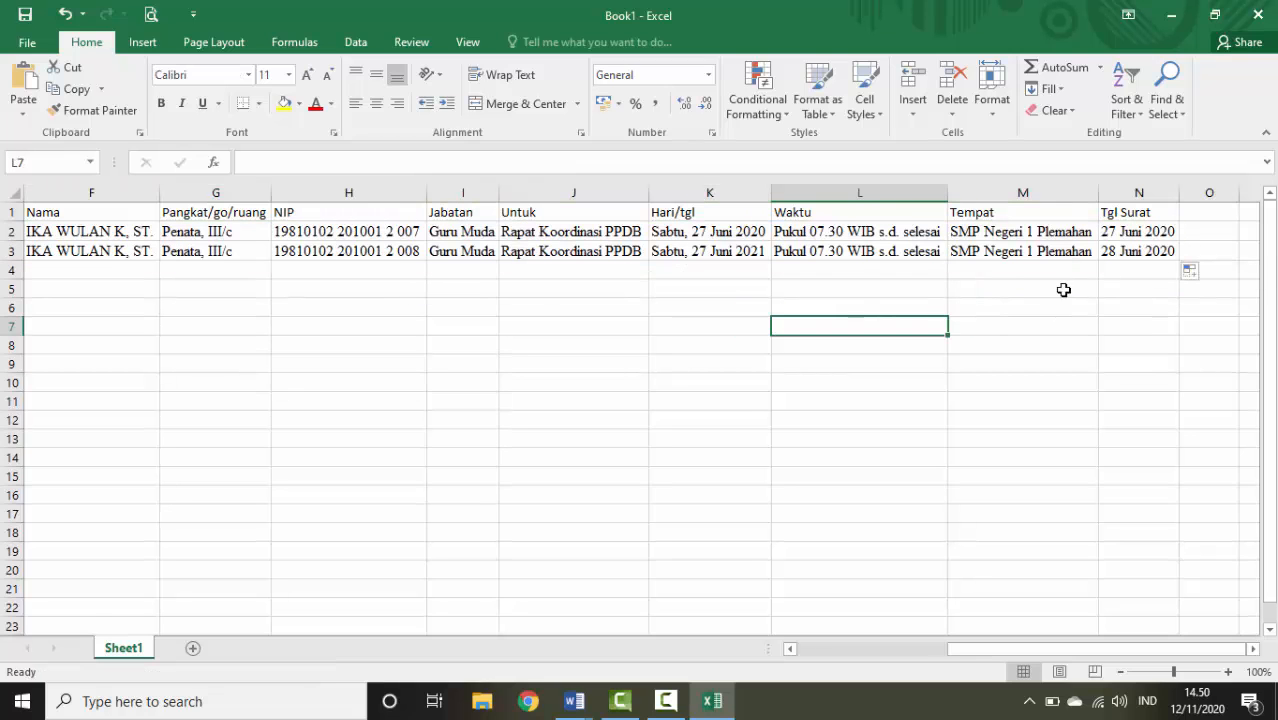
pyautogui.click(1113, 252)
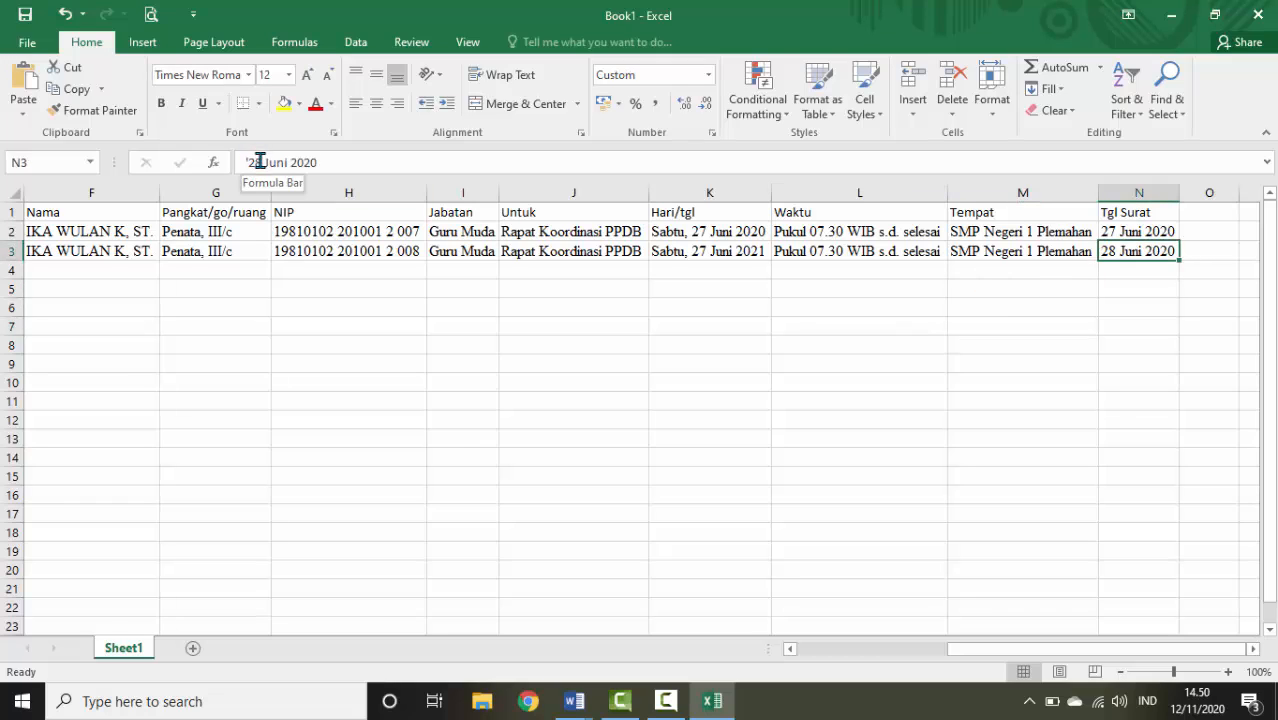
pyautogui.click(259, 162)
pyautogui.press('BackSpace')
pyautogui.write('7')
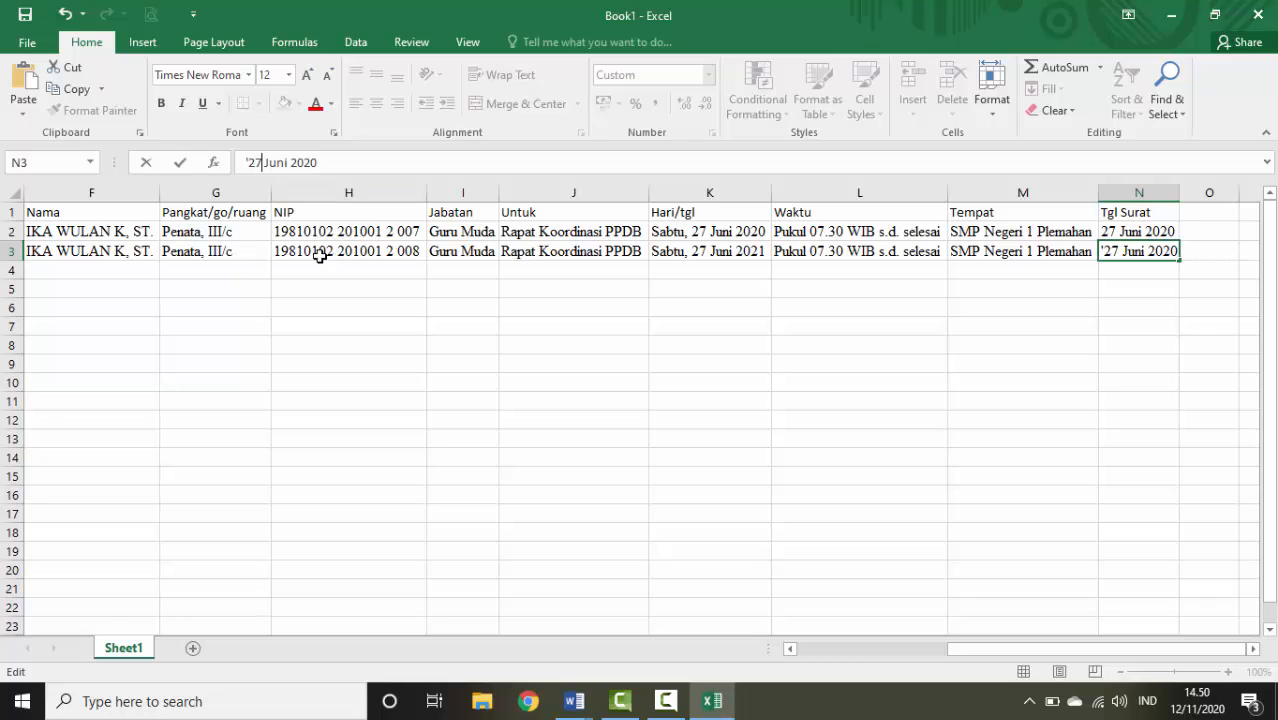
# Enter the second employee's name in F3
pyautogui.click(130, 251)
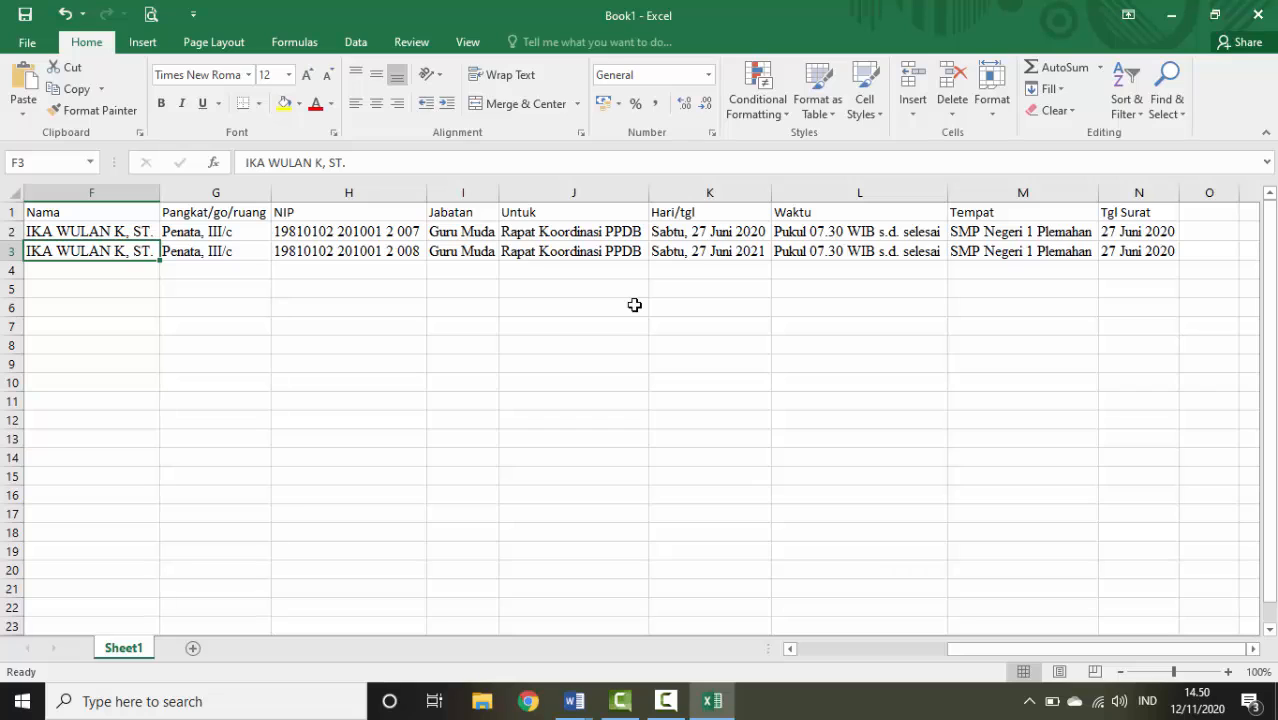
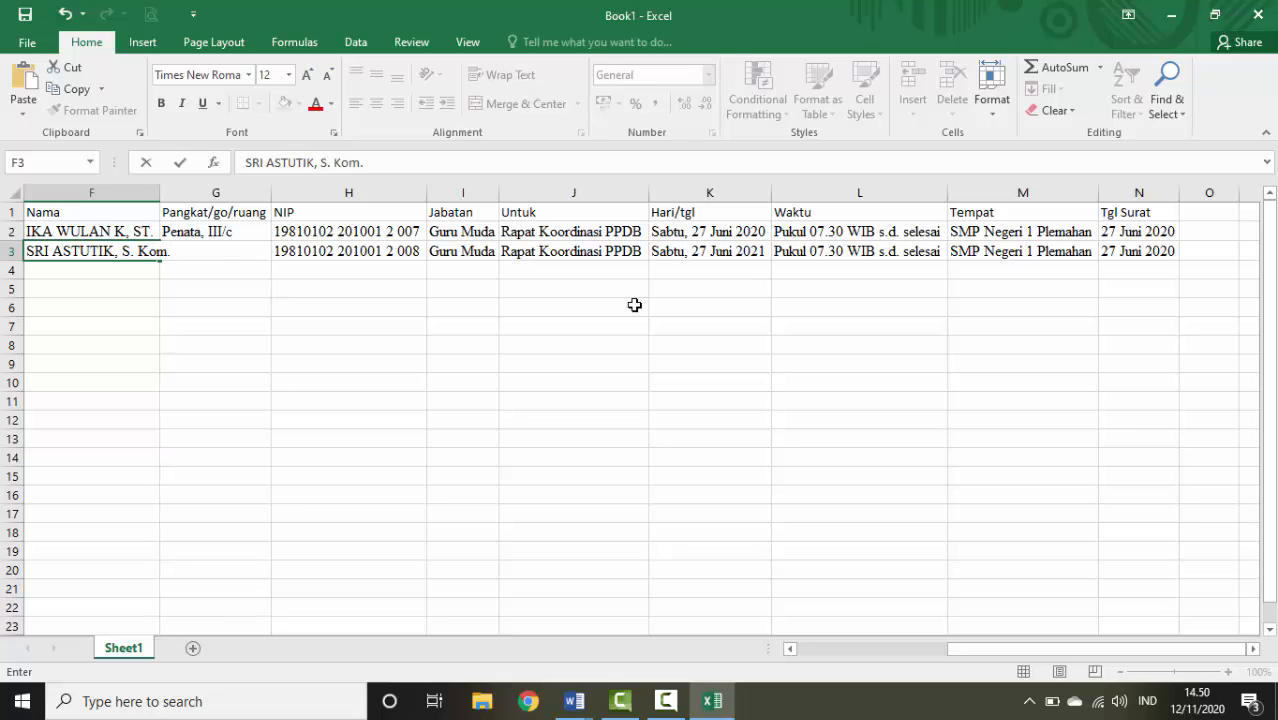
pyautogui.press('Return')
# Correct the No Surat in A3 and No (Dasar) in C3 to match row 2
pyautogui.press('Up')
pyautogui.press('Right')
pyautogui.press('Right')
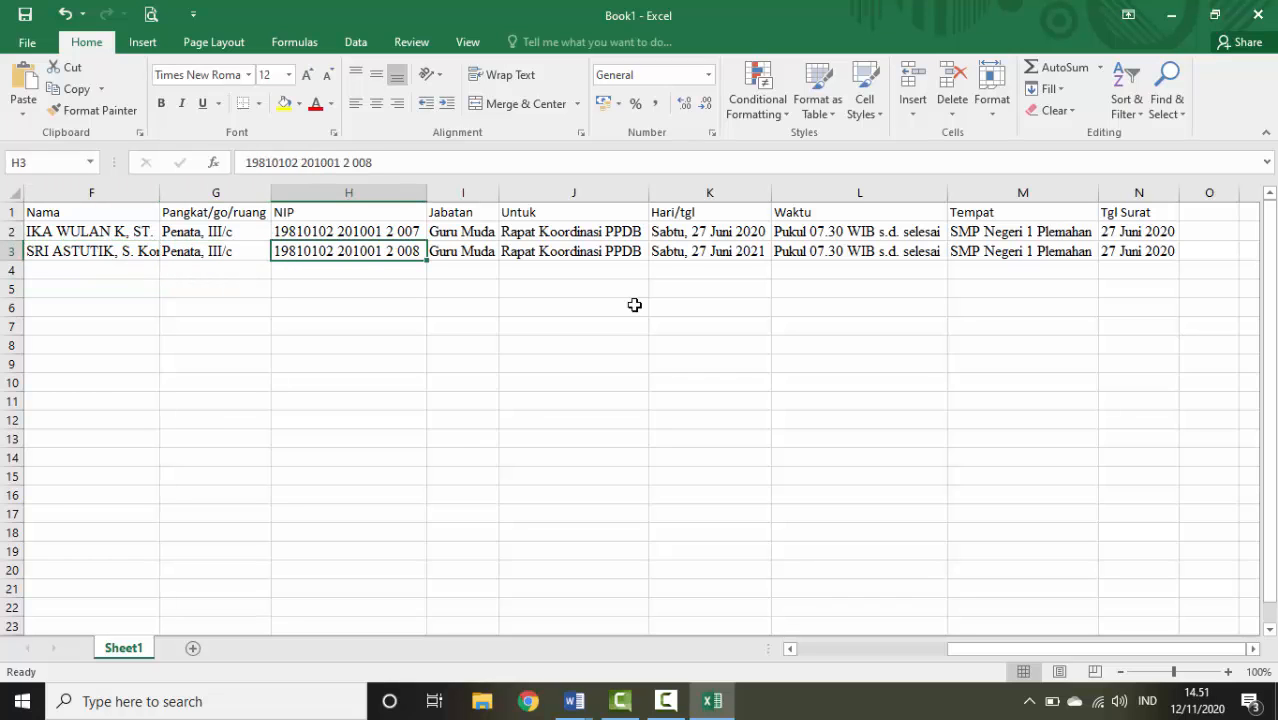
pyautogui.press('Left')
pyautogui.press('Left')
pyautogui.press('Left')
pyautogui.press('Left')
pyautogui.press('Left')
pyautogui.press('Left')
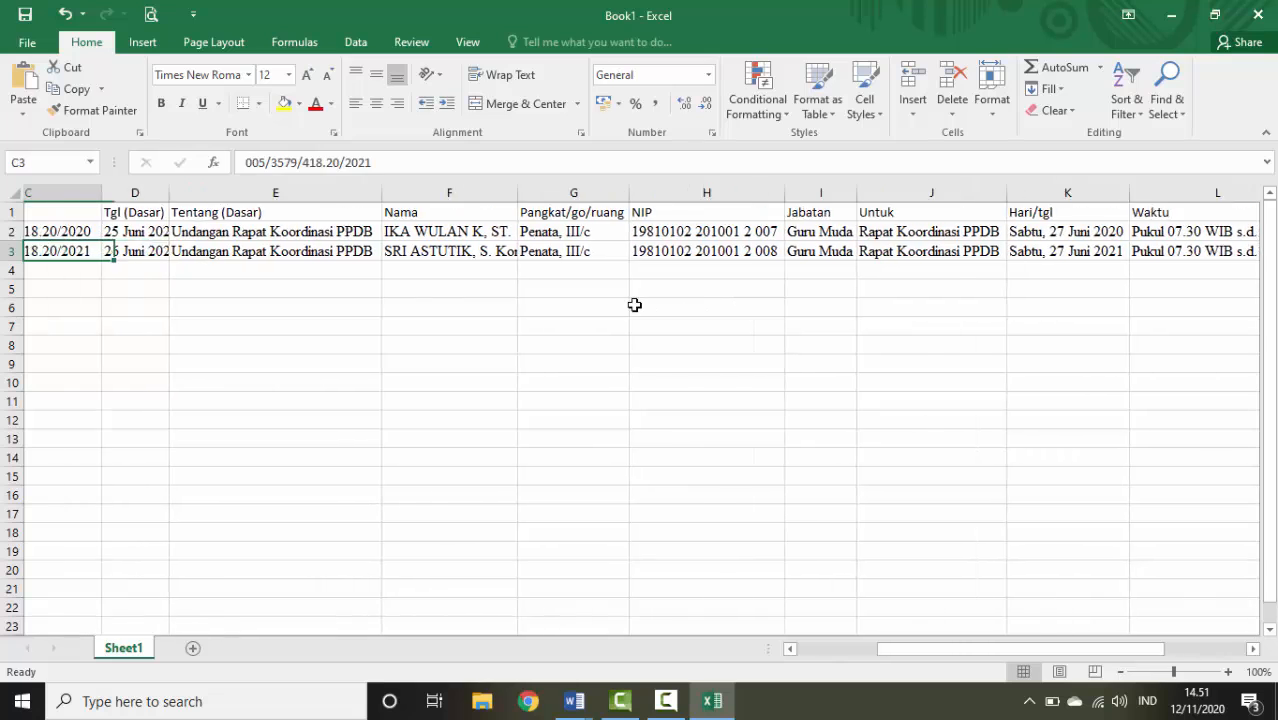
pyautogui.press('Left')
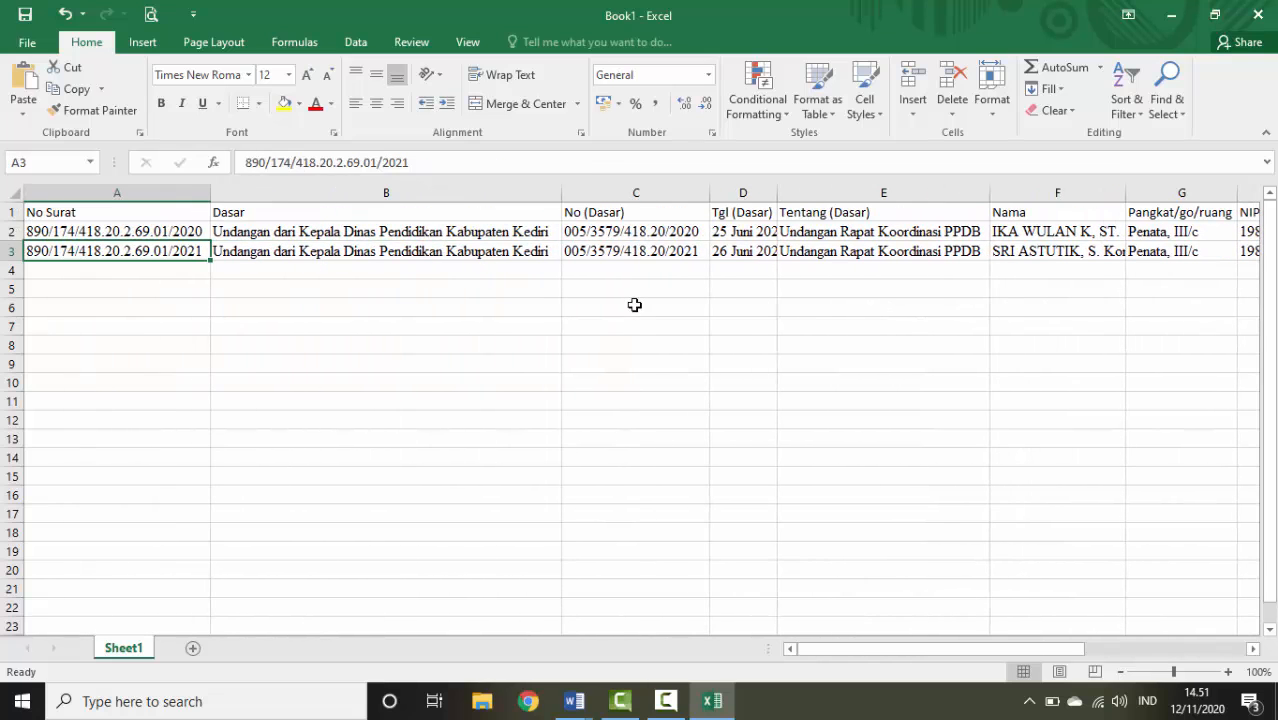
pyautogui.click(540, 162)
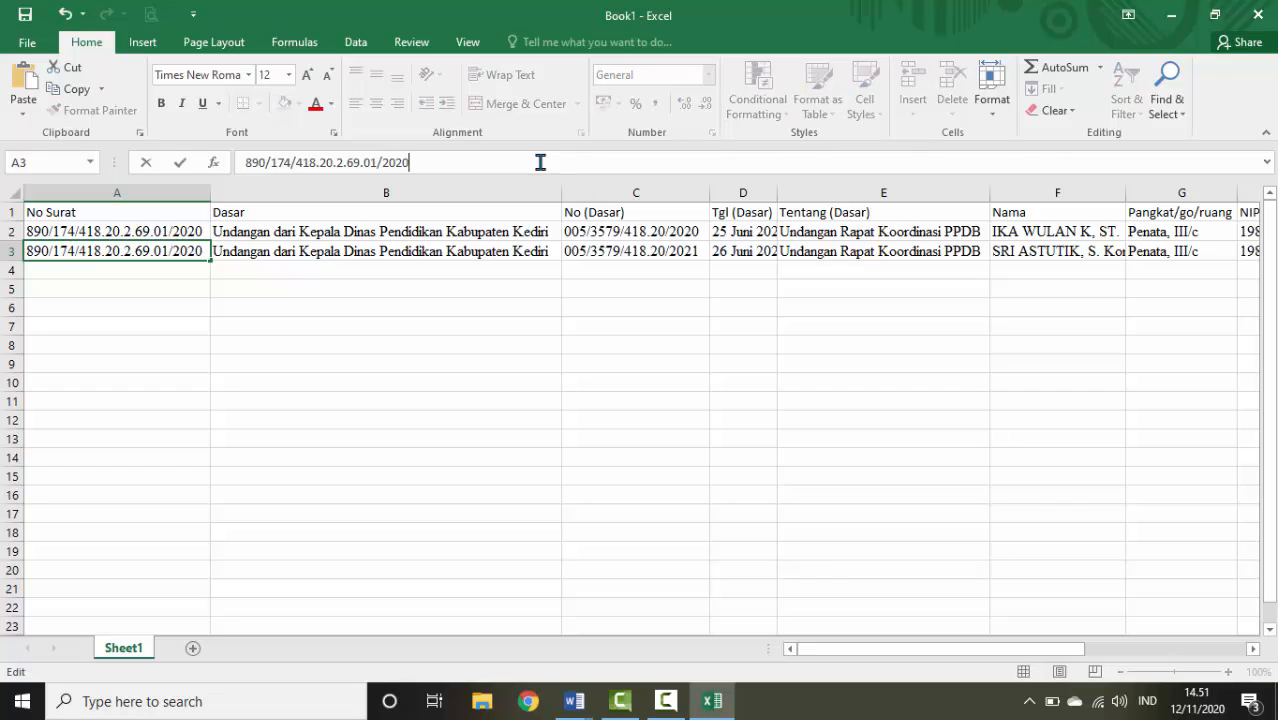
pyautogui.click(679, 251)
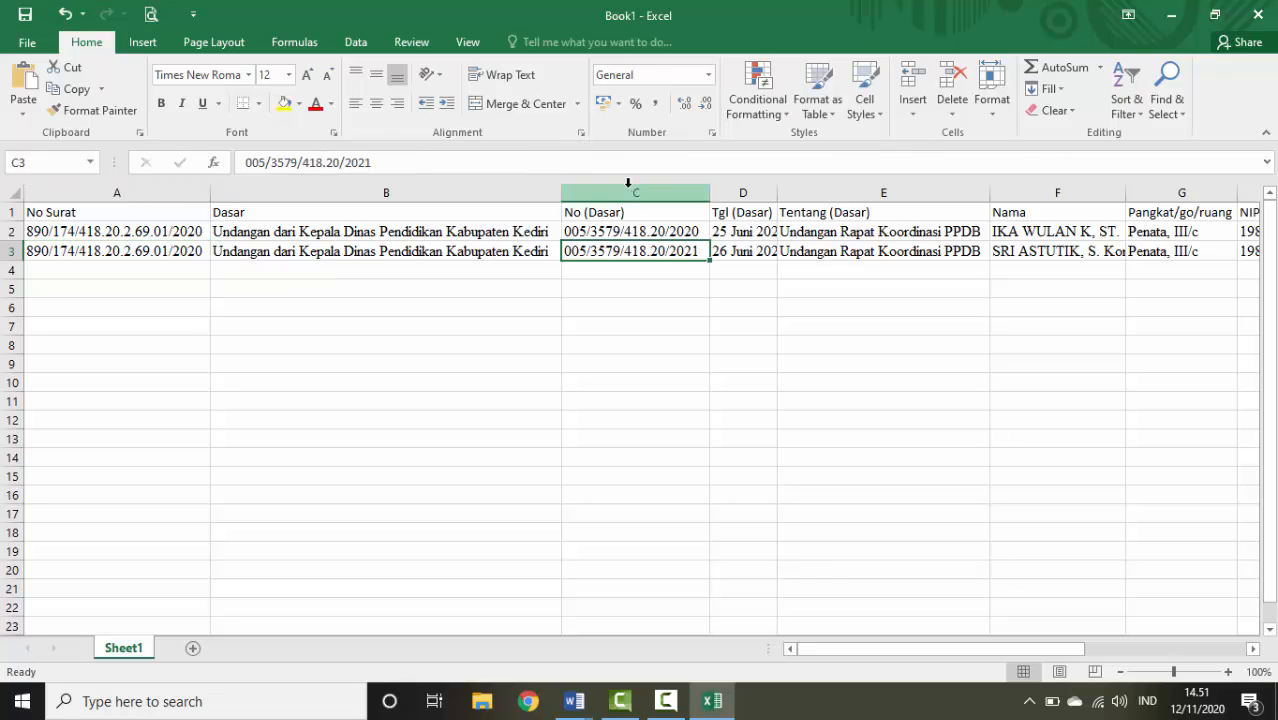
pyautogui.click(608, 158)
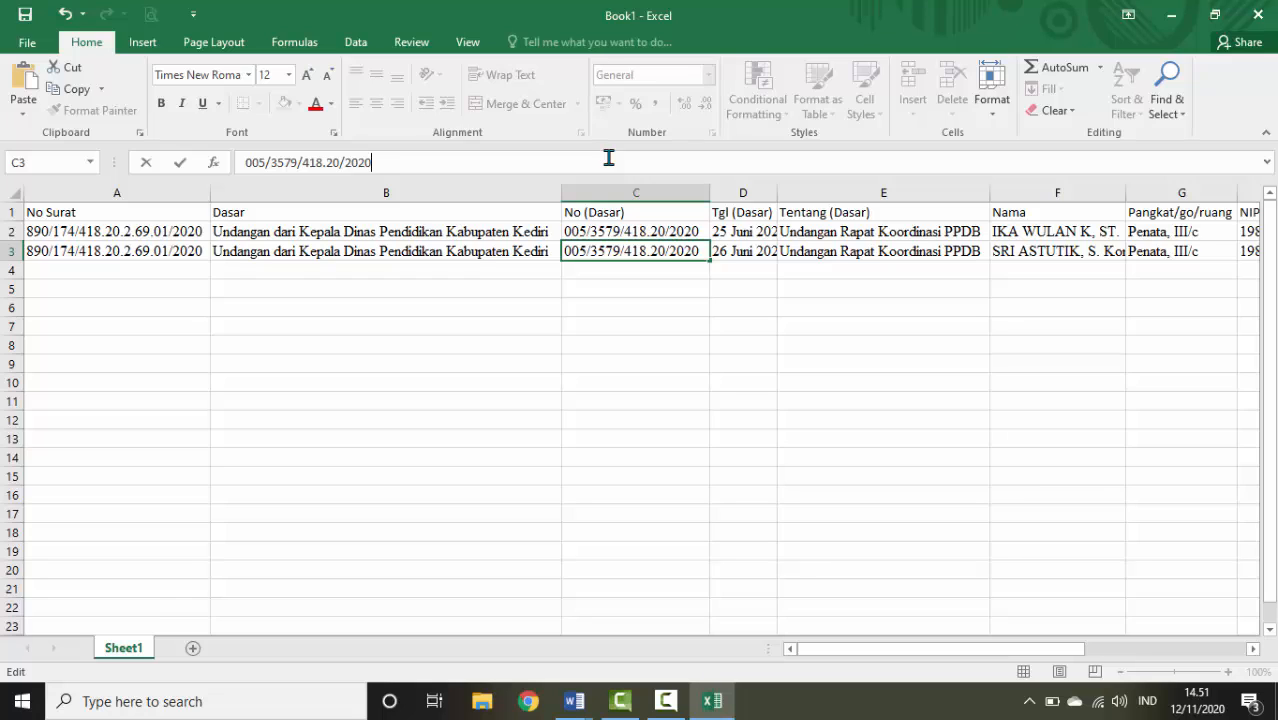
pyautogui.press('Return')
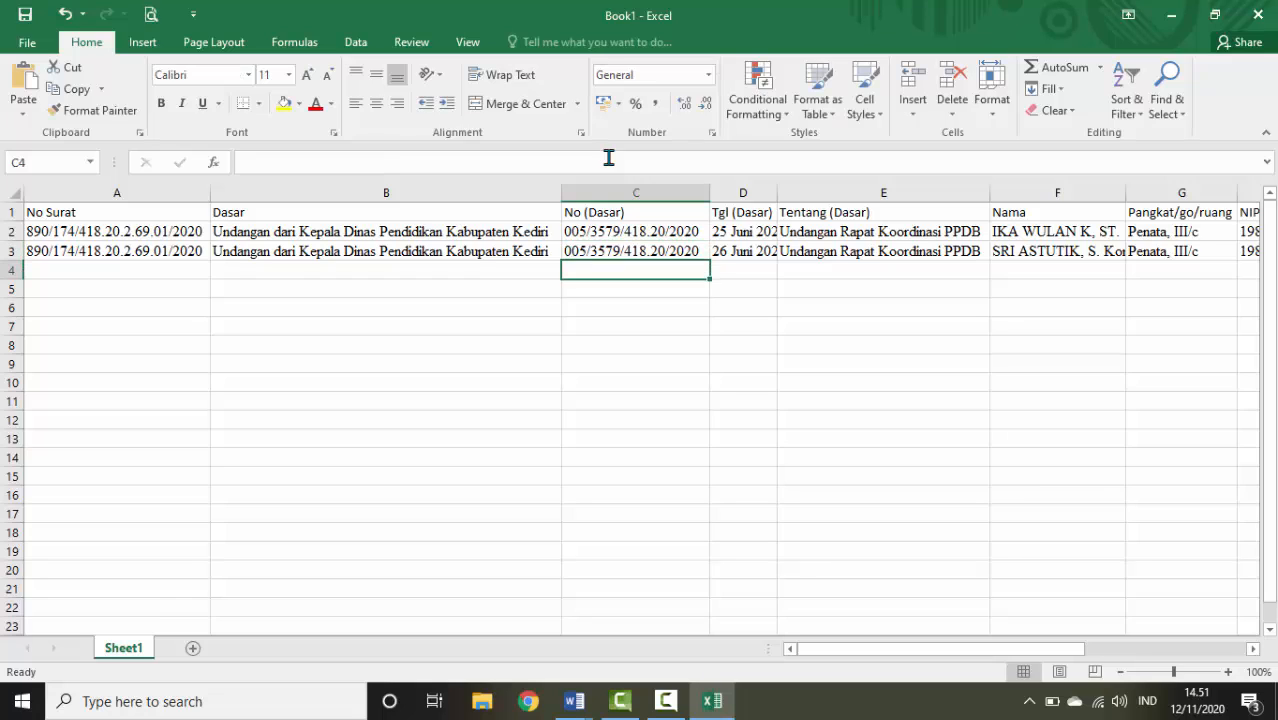
# AutoFit column D and change D3's day back to 25
pyautogui.doubleClick(777, 192)
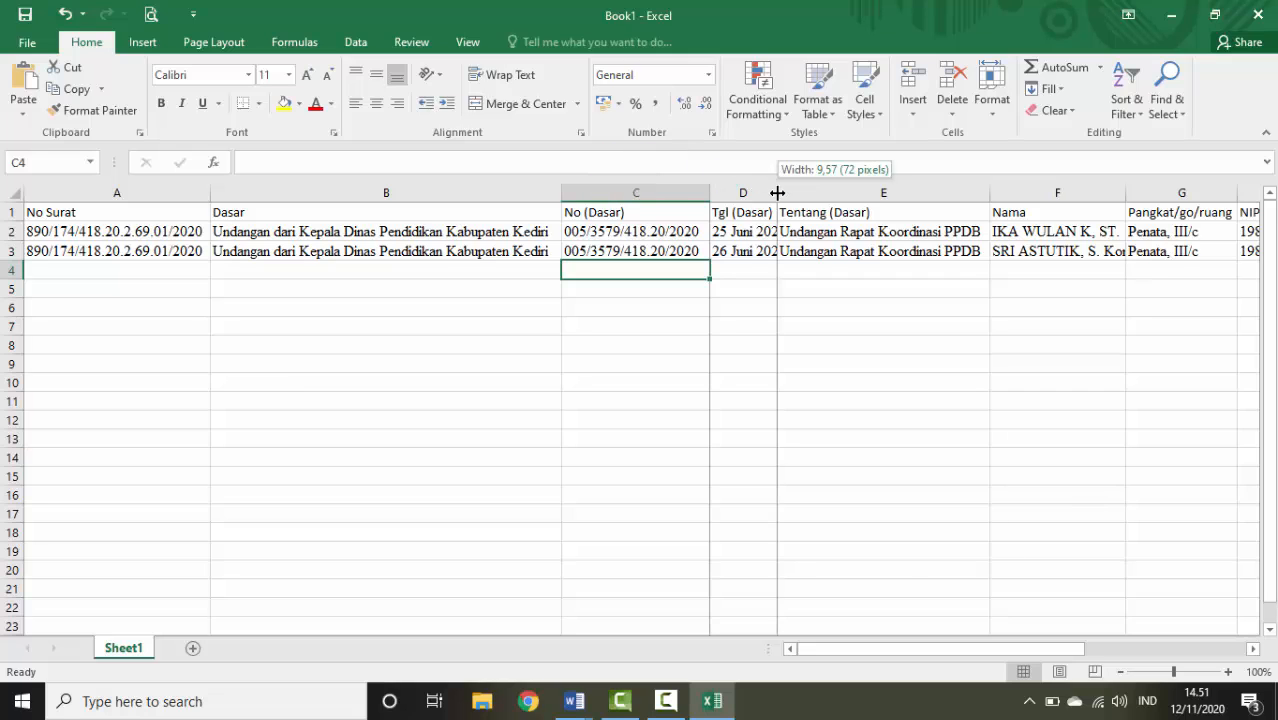
pyautogui.click(776, 192)
pyautogui.click(765, 252)
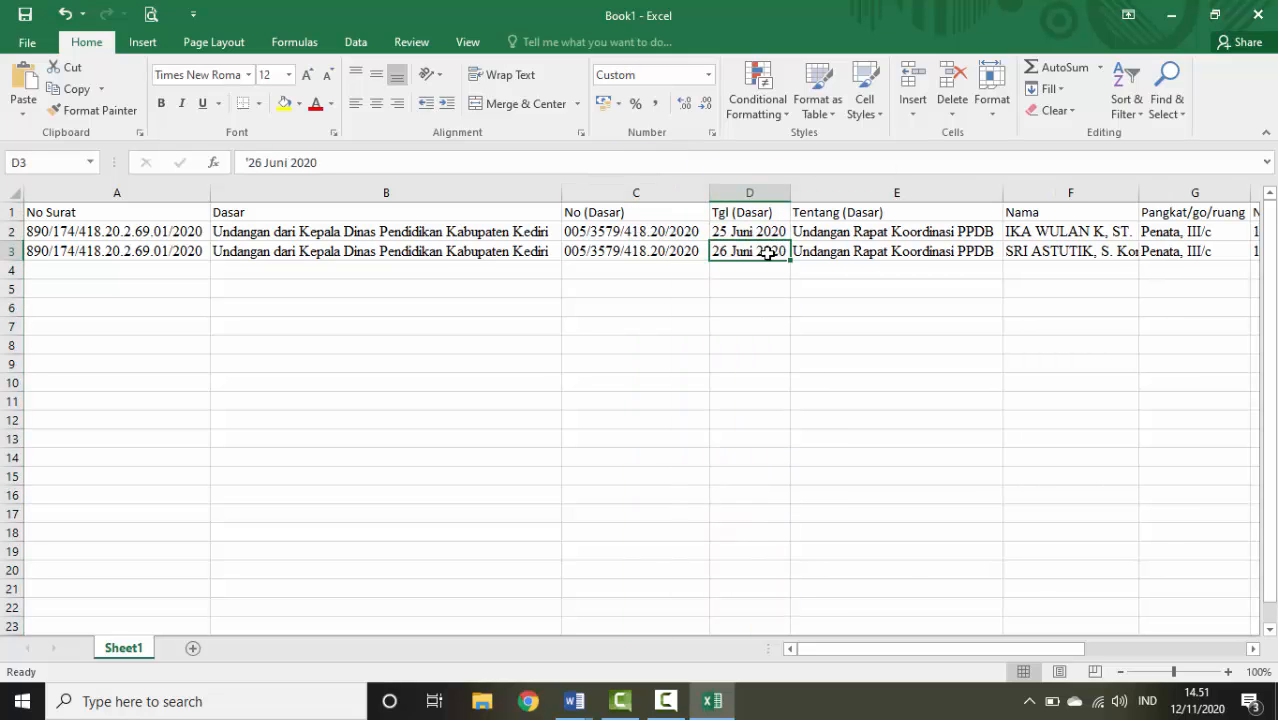
pyautogui.click(261, 162)
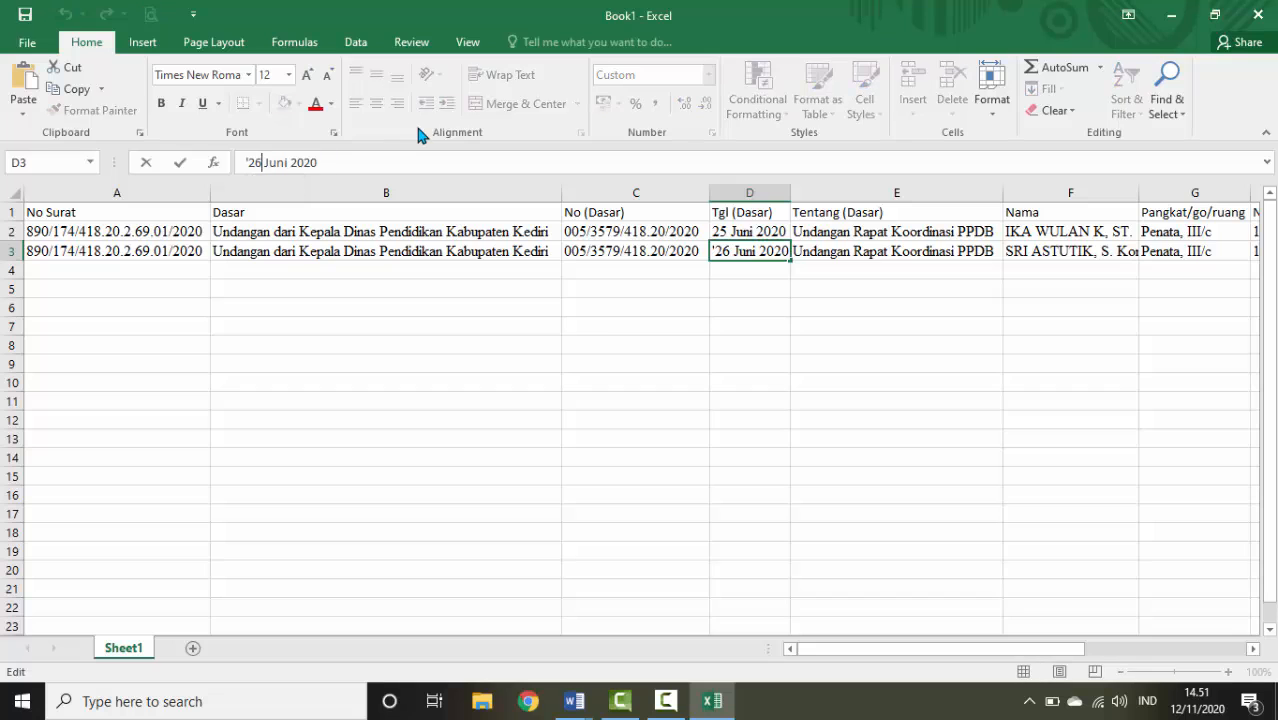
pyautogui.press('BackSpace')
pyautogui.write('5')
pyautogui.press('Return')
pyautogui.press('Up')
pyautogui.press('Right')
pyautogui.press('Right')
pyautogui.press('Right')
pyautogui.press('Right')
pyautogui.press('Right')
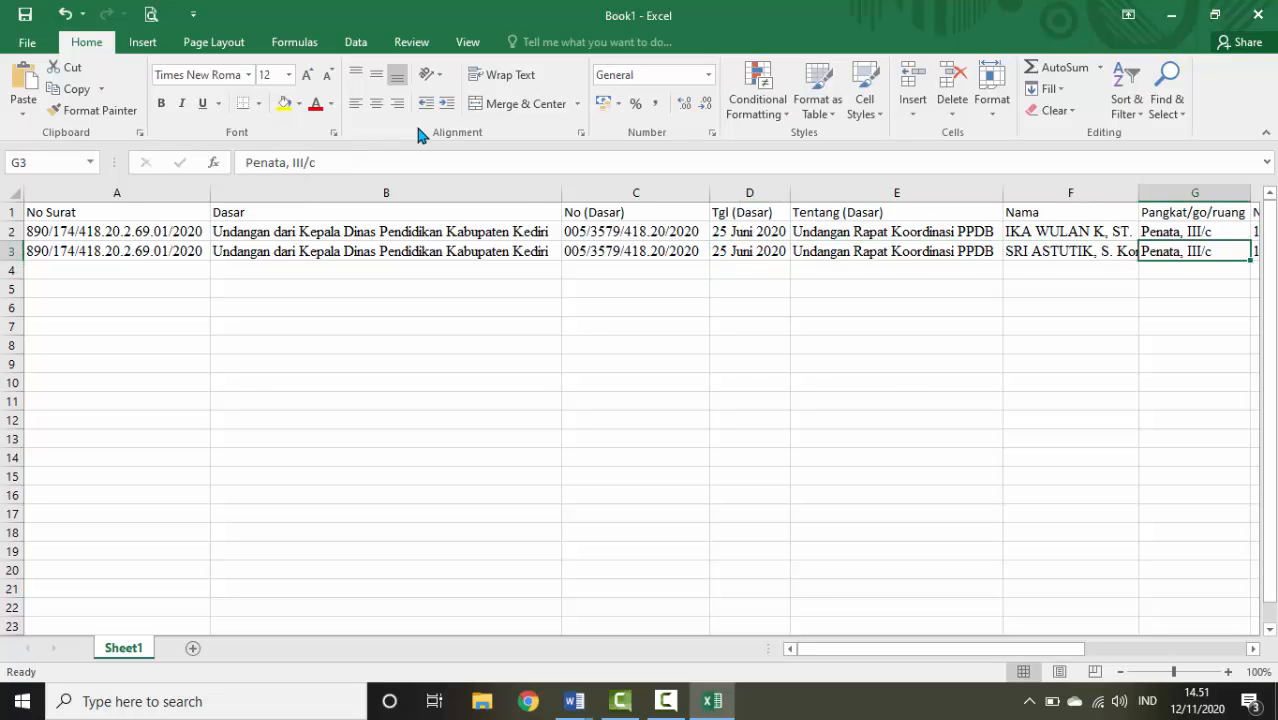
pyautogui.press('Right')
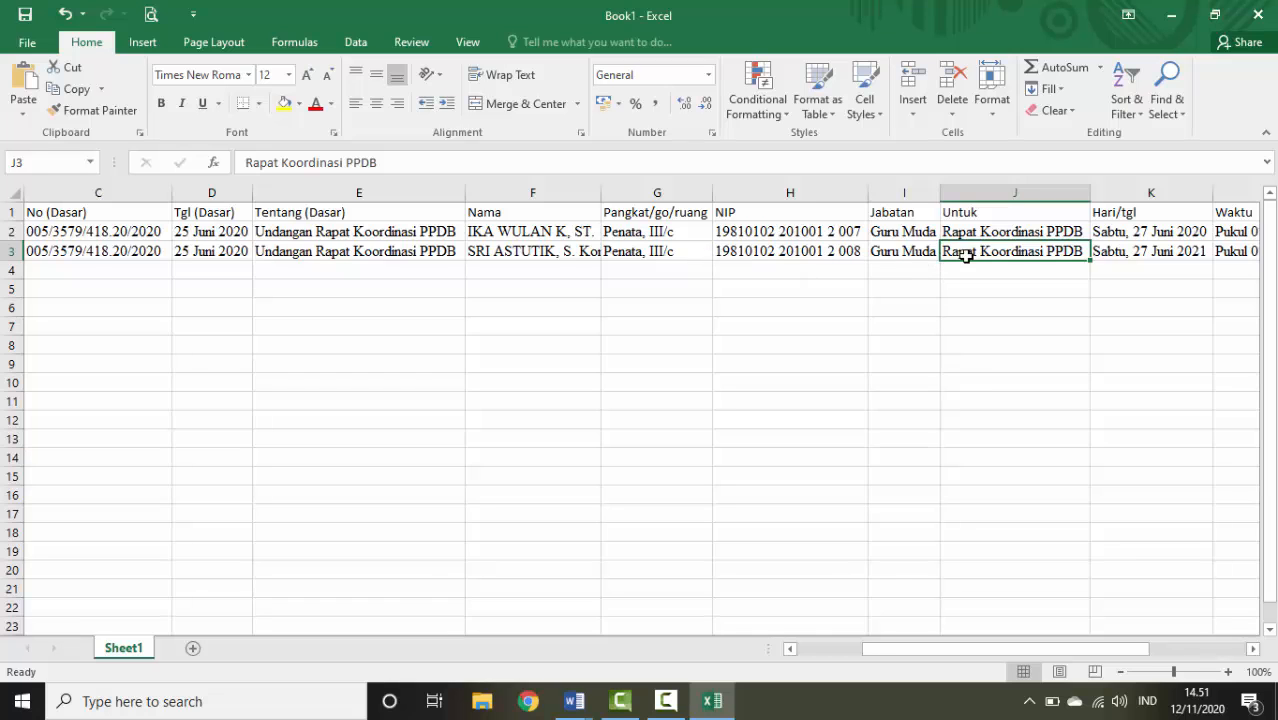
pyautogui.moveTo(1010, 648); pyautogui.dragTo(770, 646)
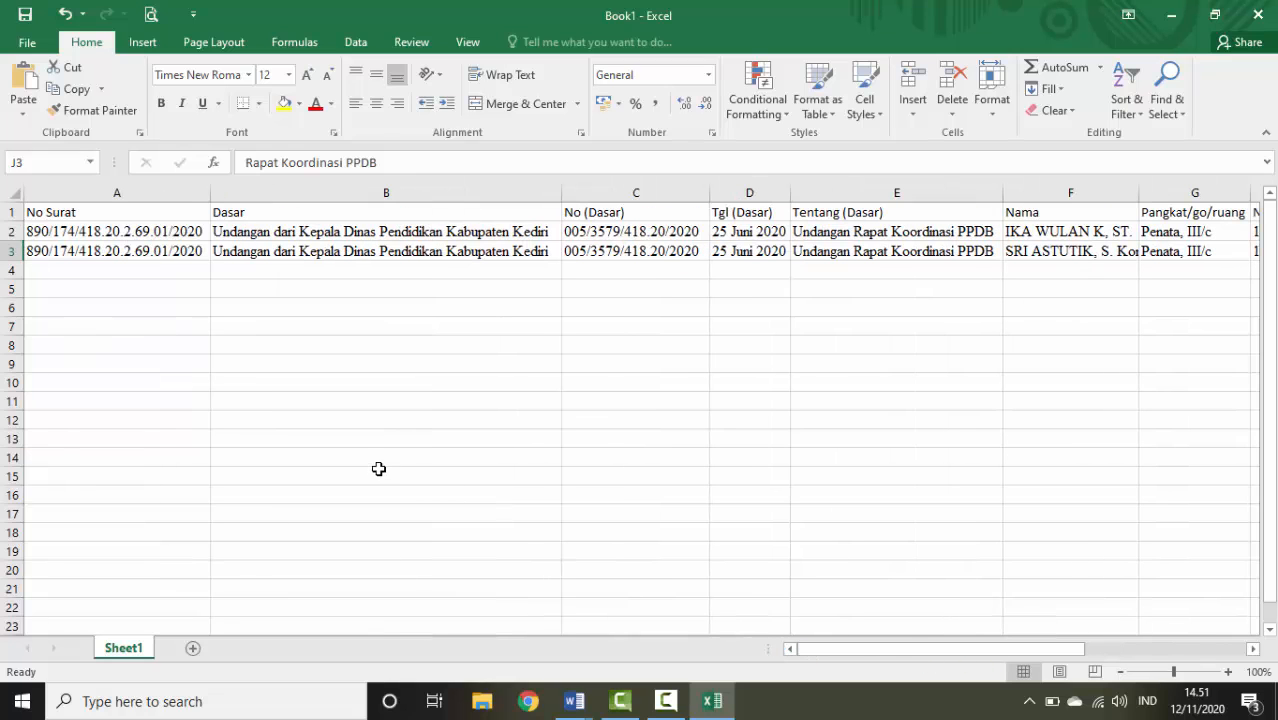
pyautogui.click(378, 470)
pyautogui.click(322, 272)
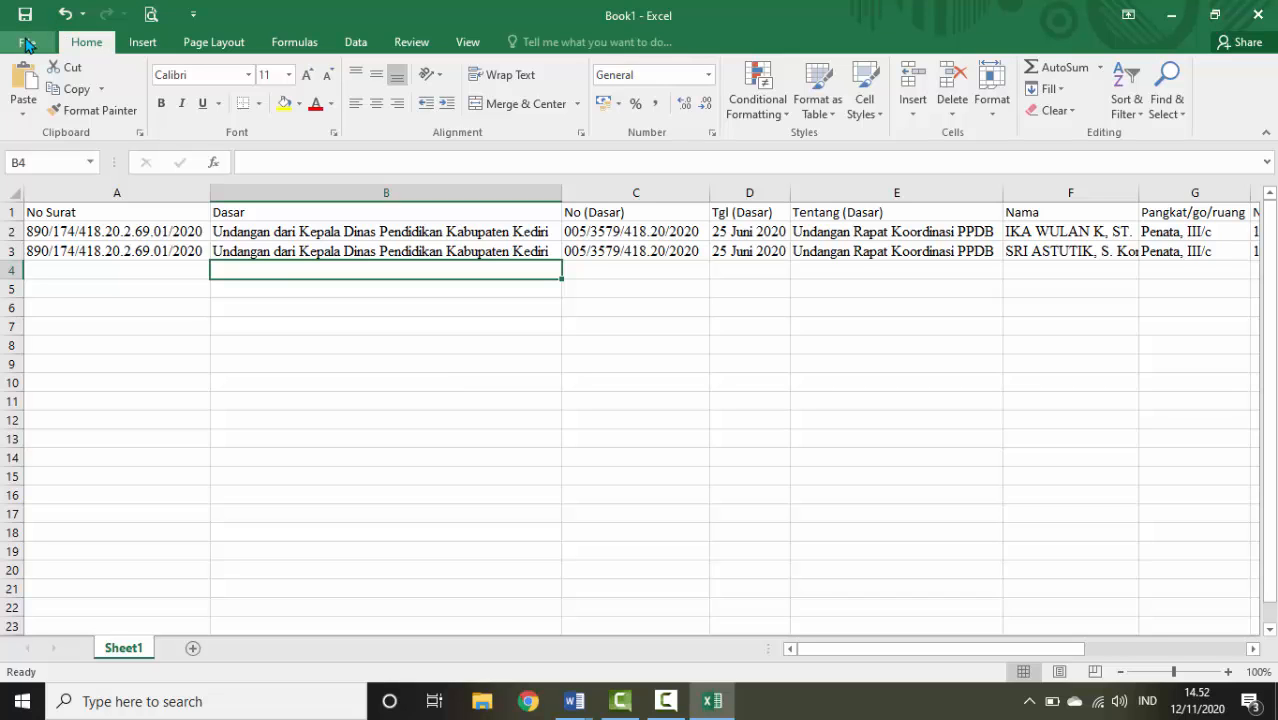
# In Save As, create and open a new SURAT TUGAS folder on DATA (D:)
pyautogui.click(27, 46)
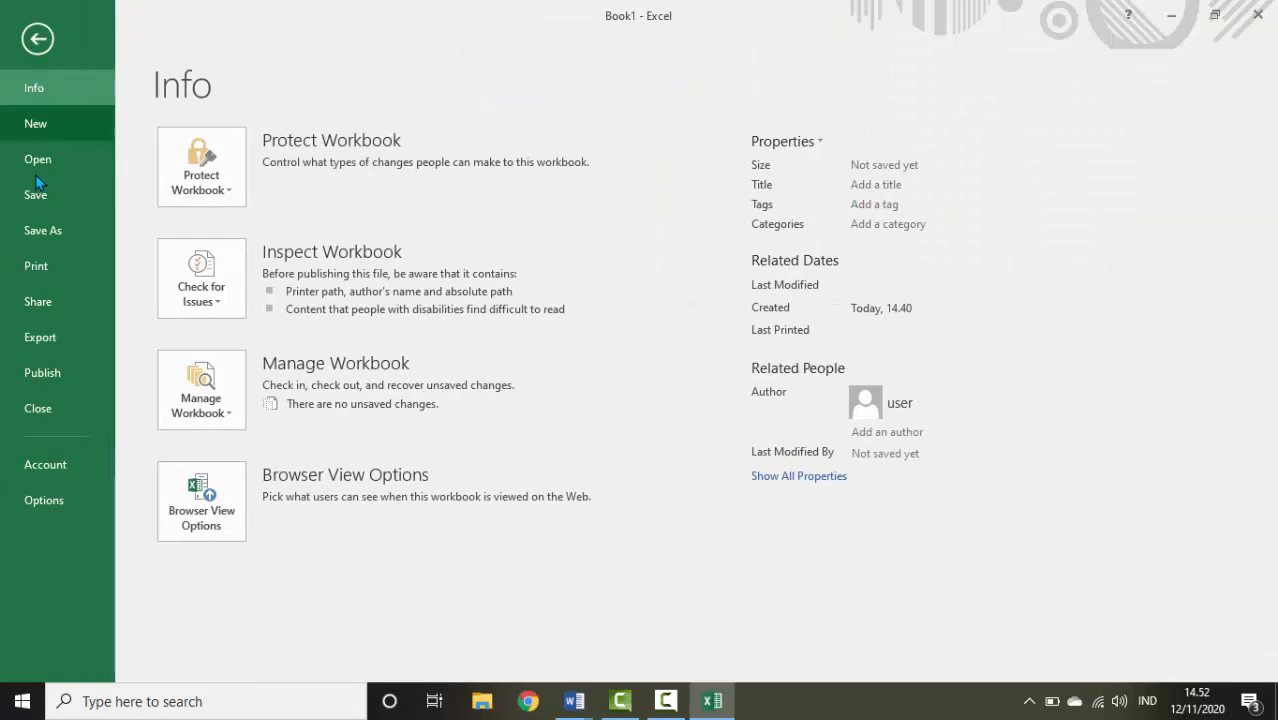
pyautogui.click(42, 230)
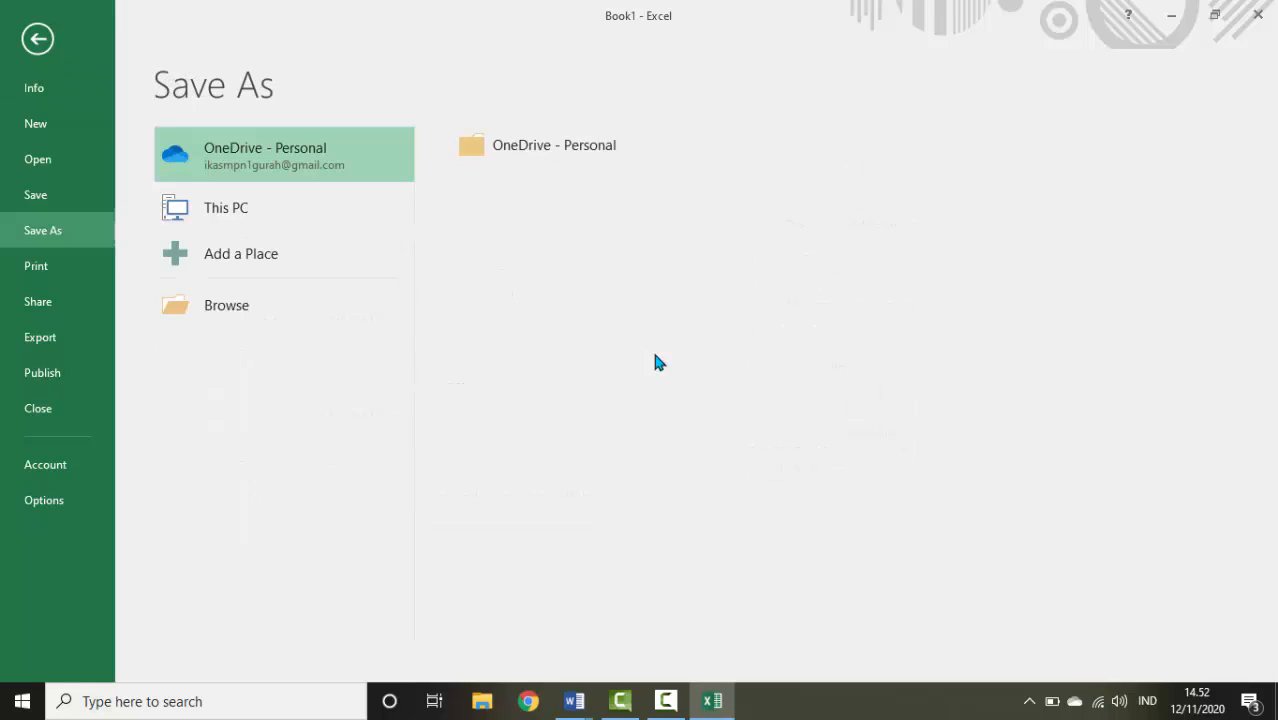
pyautogui.click(250, 312)
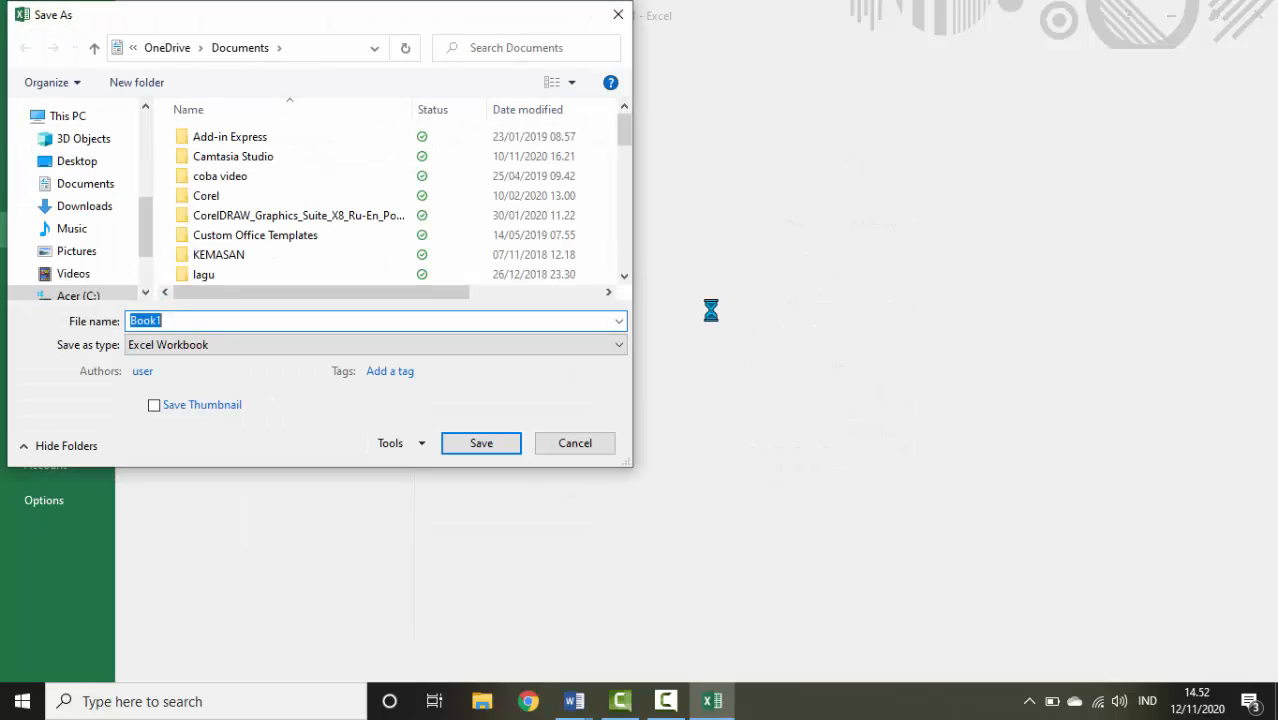
pyautogui.moveTo(143, 229); pyautogui.dragTo(142, 243)
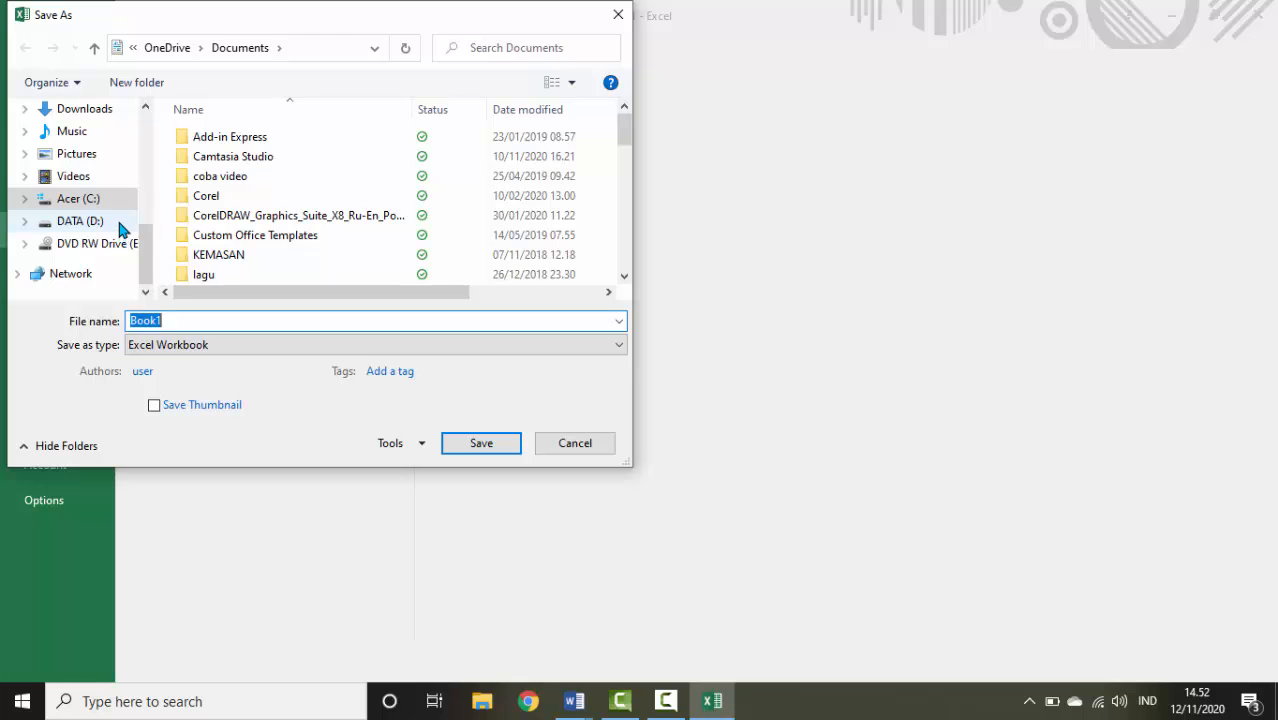
pyautogui.click(119, 226)
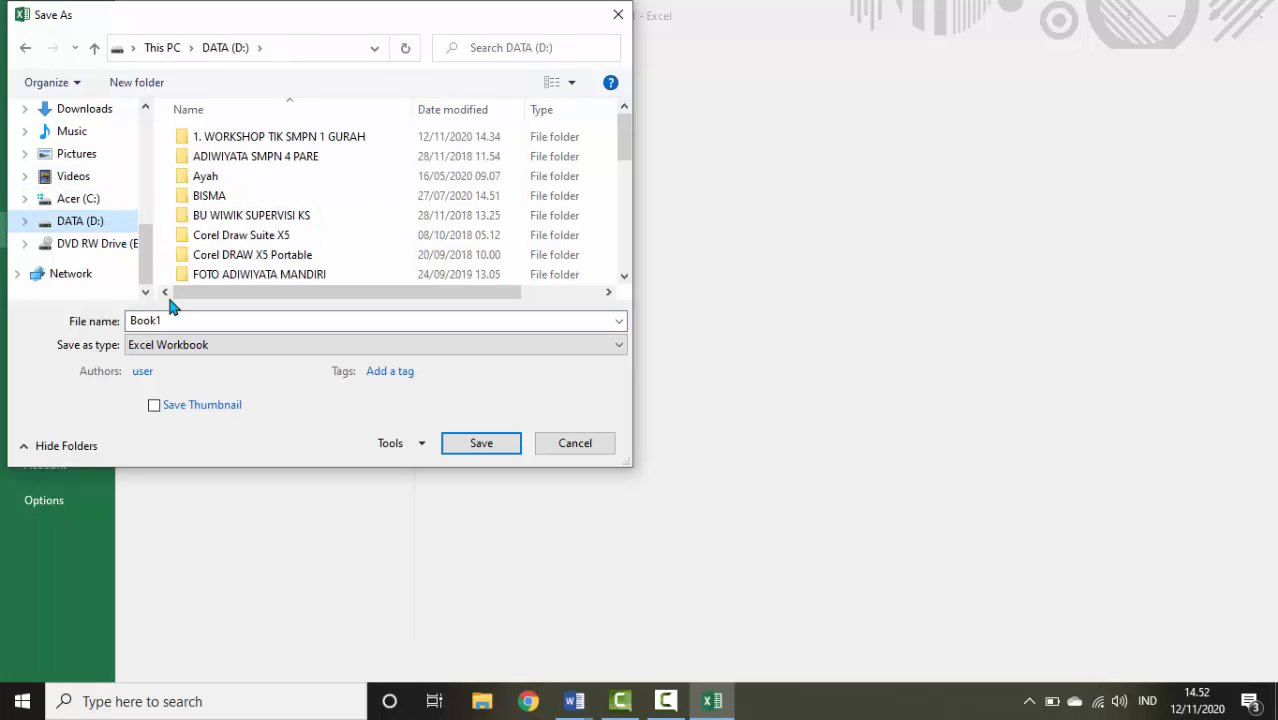
pyautogui.click(140, 88)
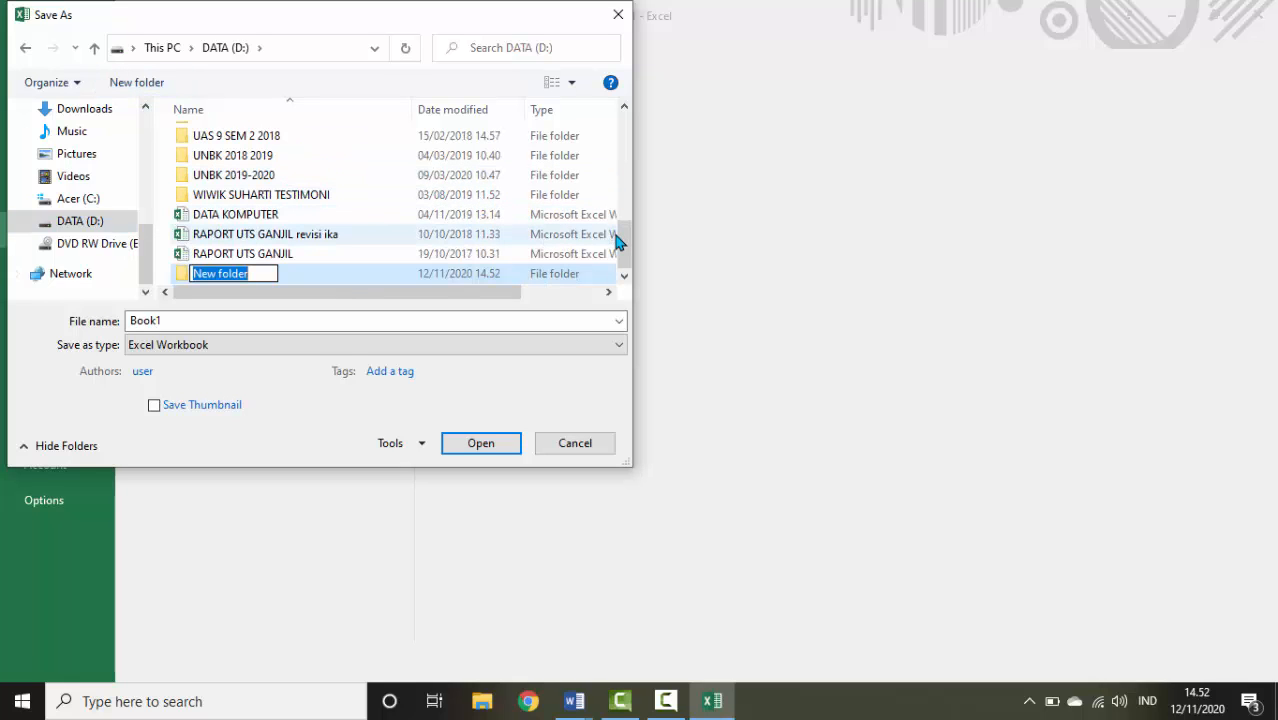
pyautogui.write('sura')
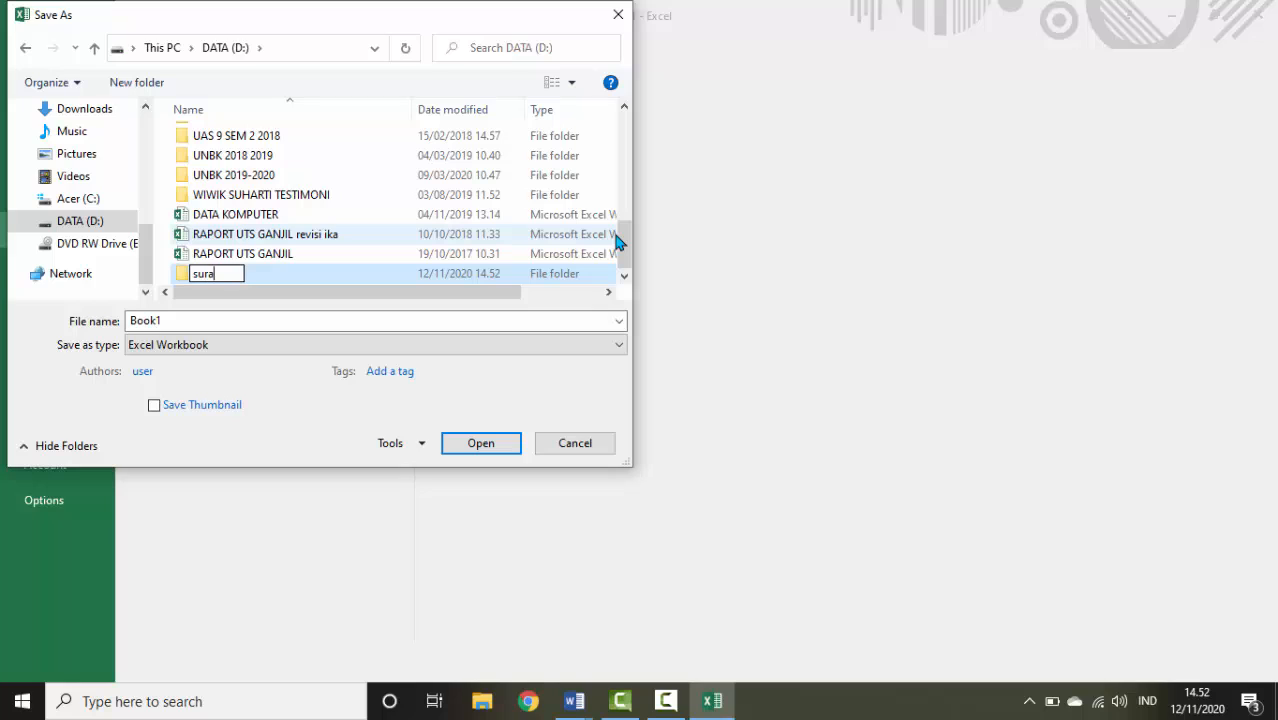
pyautogui.press('BackSpace')
pyautogui.press('BackSpace')
pyautogui.press('BackSpace')
pyautogui.press('BackSpace')
pyautogui.write('SURAT TUGAS')
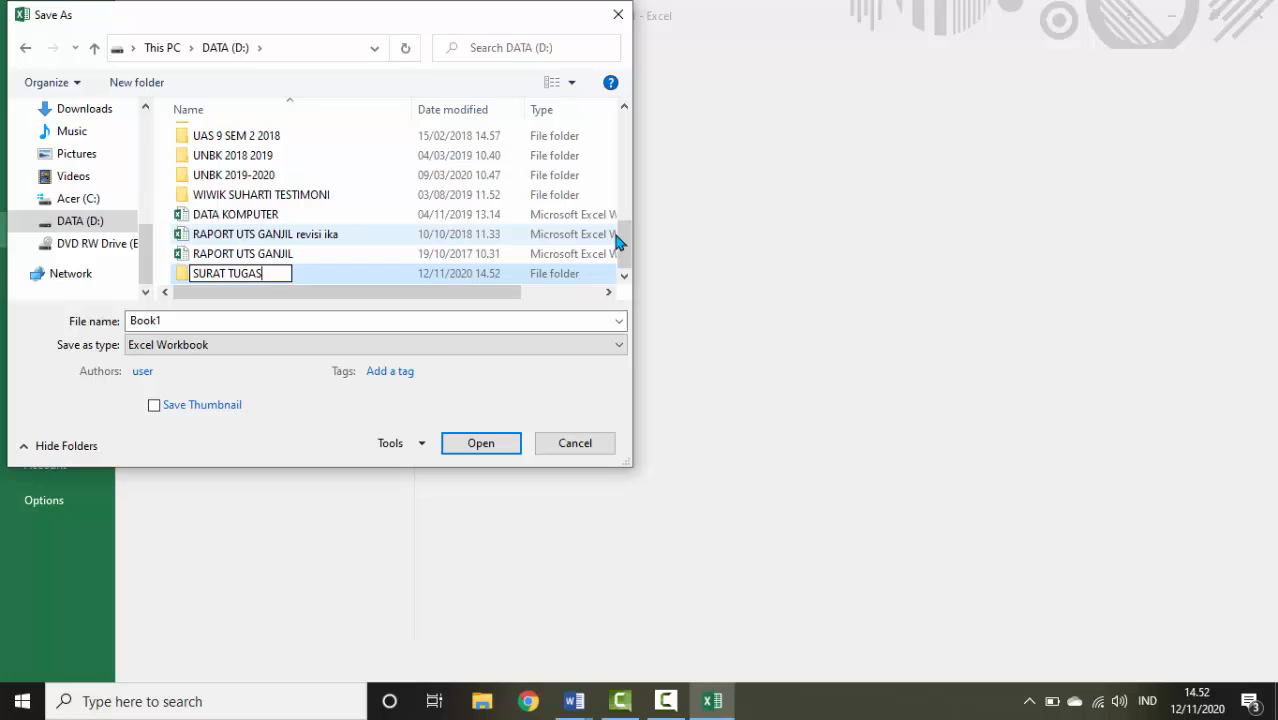
pyautogui.press('Return')
pyautogui.press('Return')
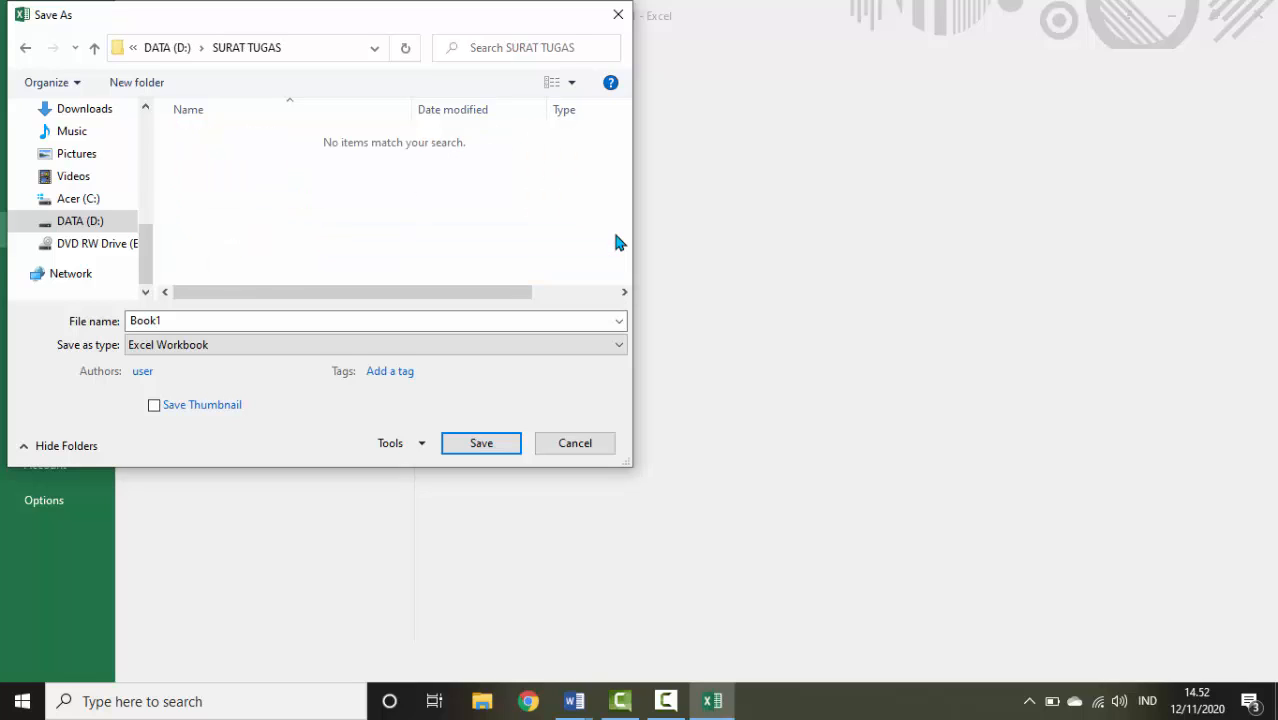
# Save the workbook there as DATABASE SURAT TUGAS
pyautogui.doubleClick(447, 319)
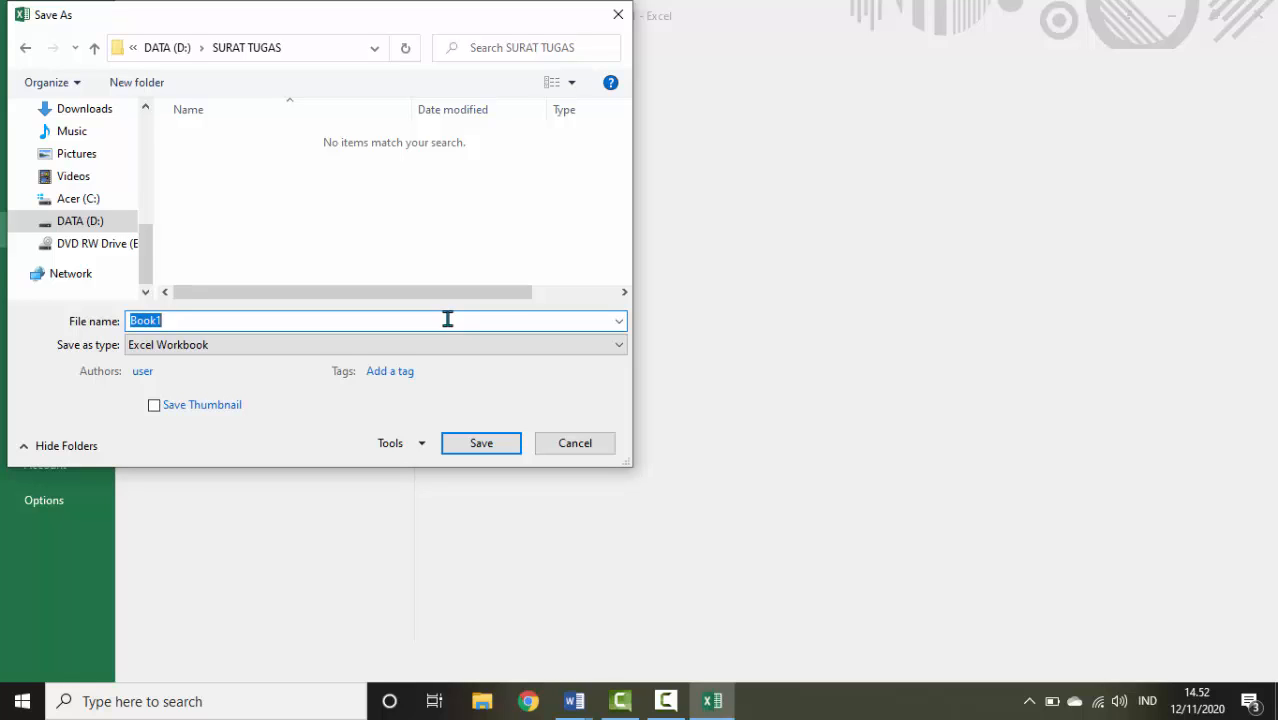
pyautogui.write('DATABASE SURAT T')
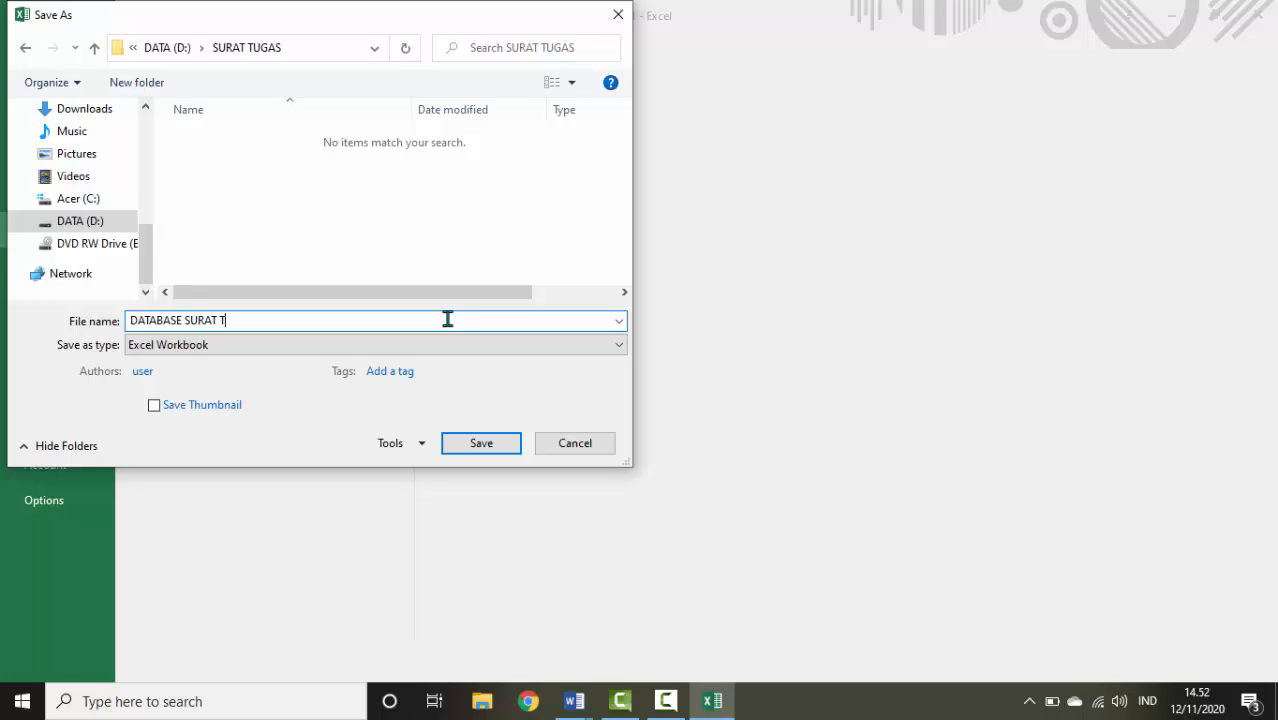
pyautogui.write('UGAS')
pyautogui.click(487, 449)
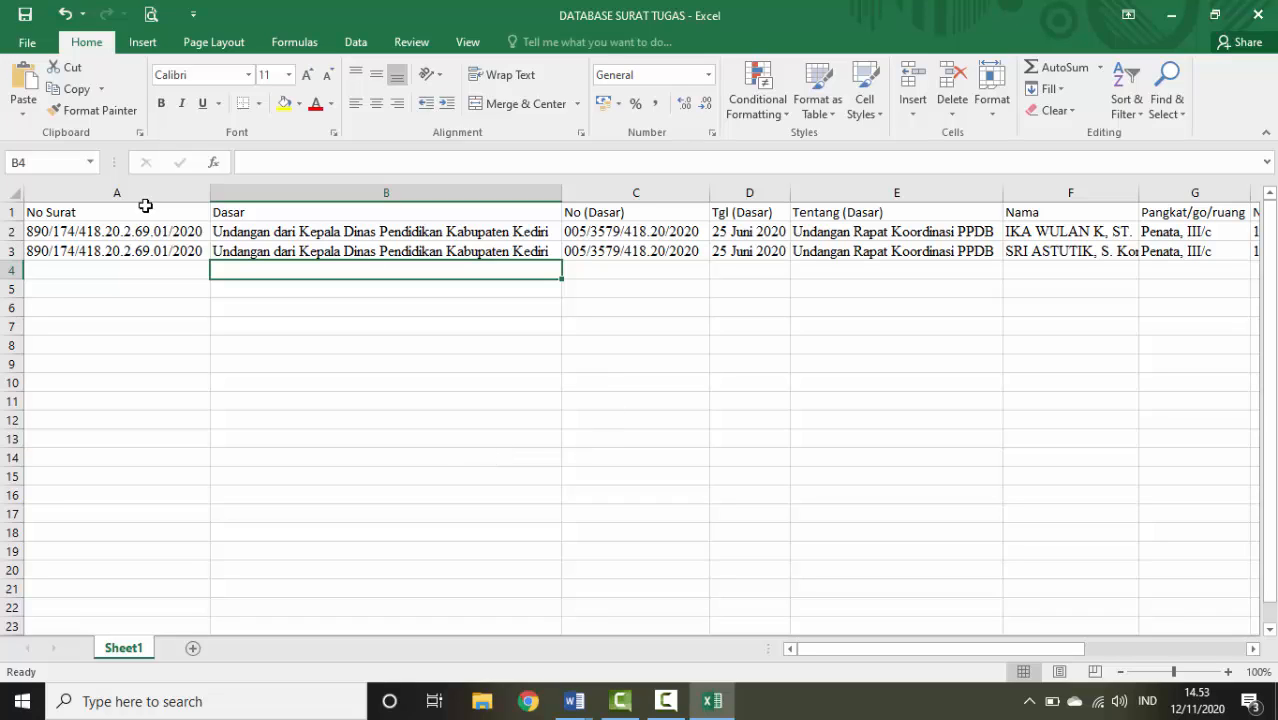
# Close Excel and switch to the 1. TEMPLATE MAIL MERGE document in Word
pyautogui.click(1260, 15)
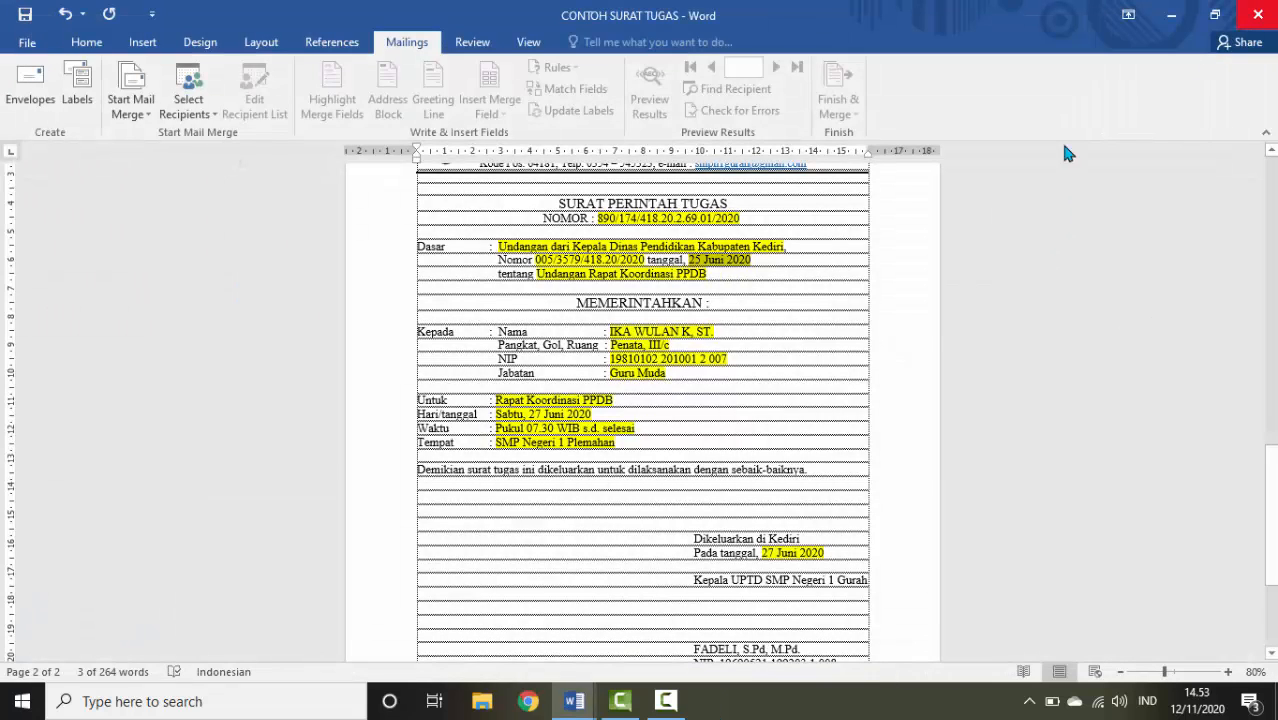
pyautogui.moveTo(578, 703)
pyautogui.click(670, 628)
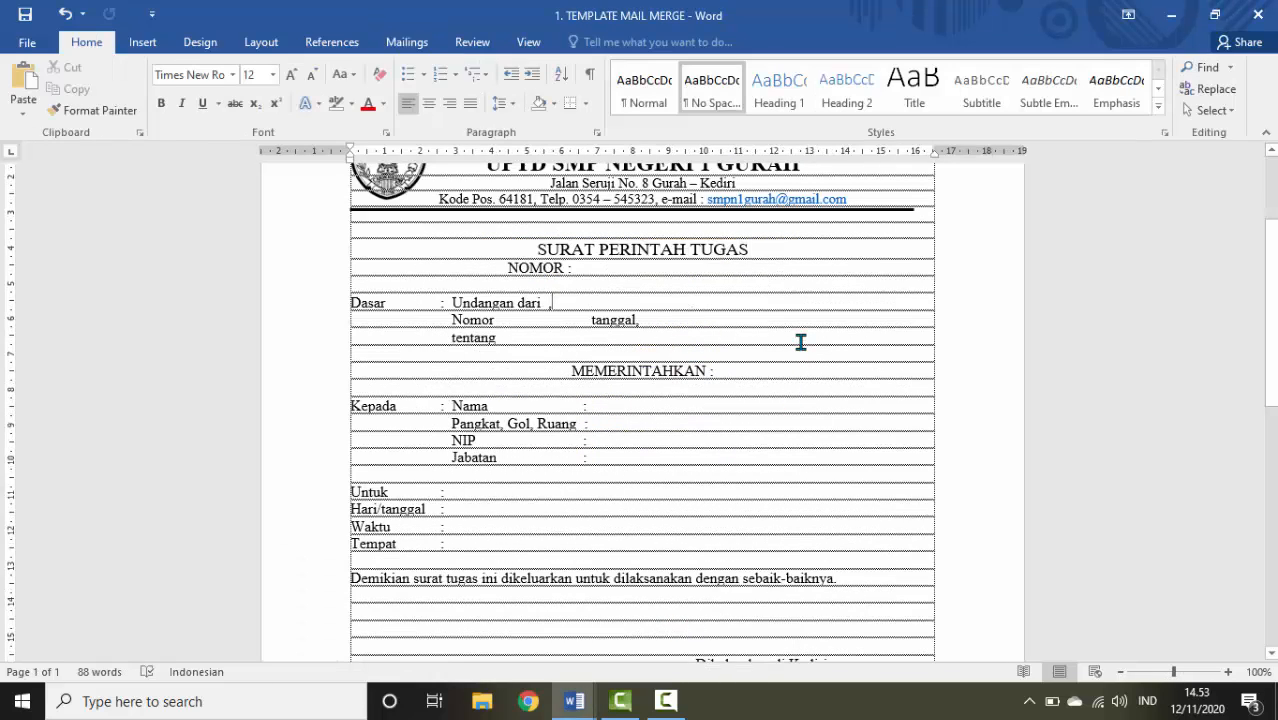
# Save the document as TEMPLATE SURAT TUGAS in D:\SURAT TUGAS
pyautogui.click(22, 43)
pyautogui.click(42, 230)
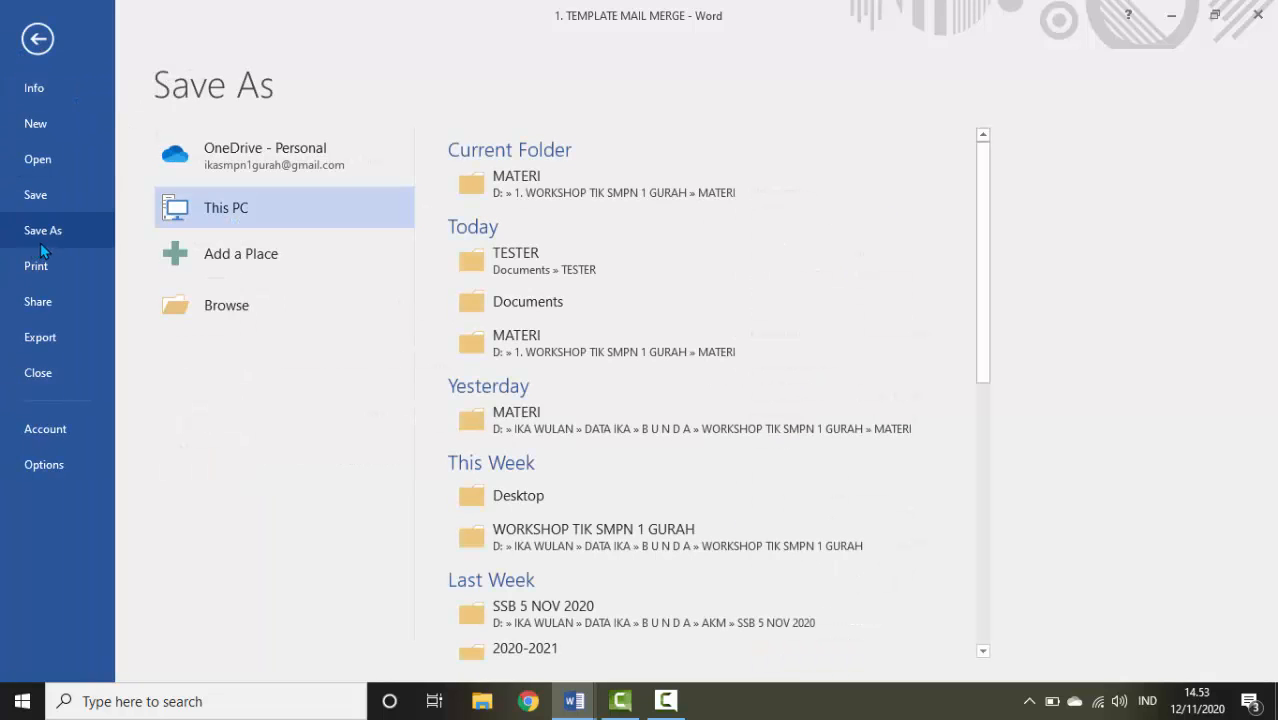
pyautogui.click(200, 304)
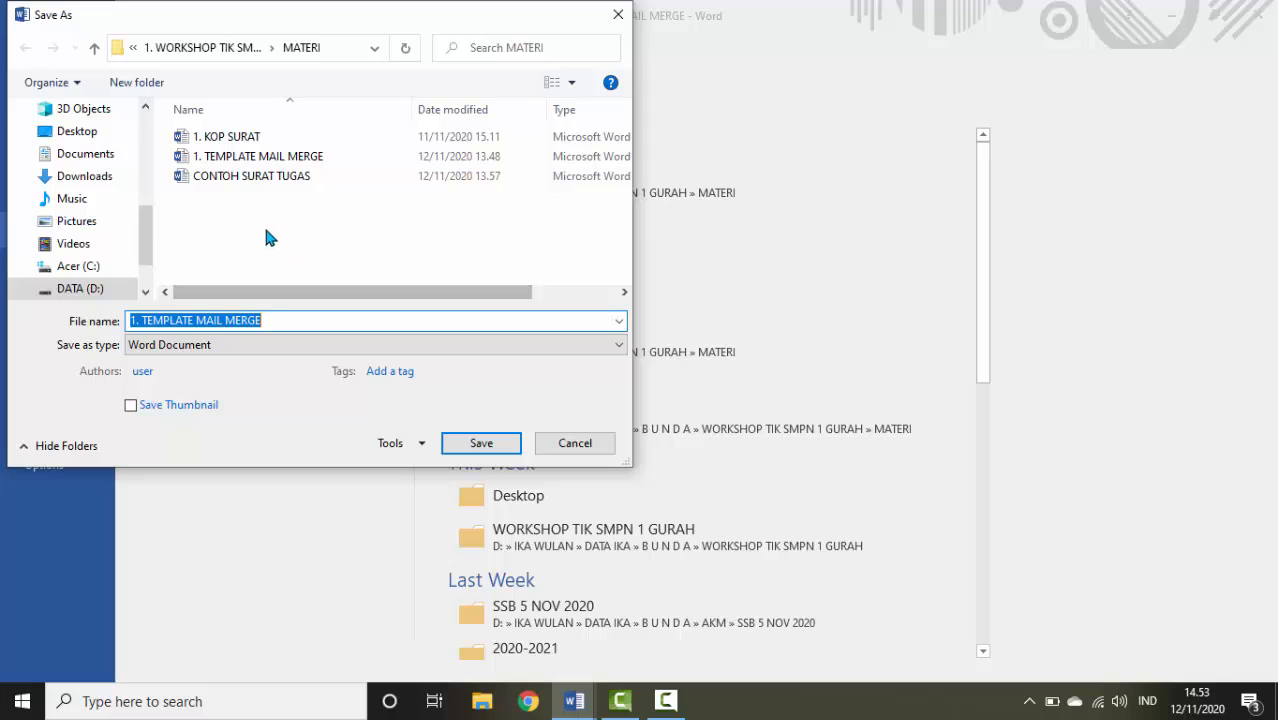
pyautogui.click(92, 288)
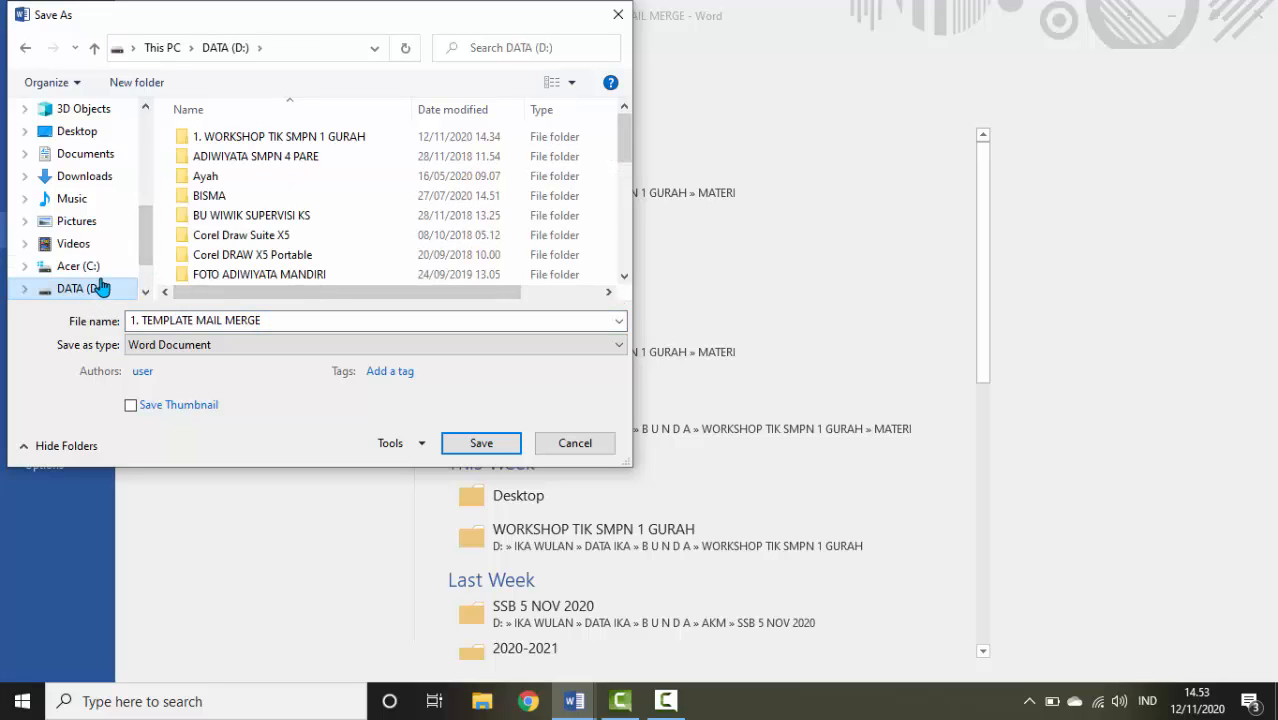
pyautogui.scroll(-10, 222, 219)
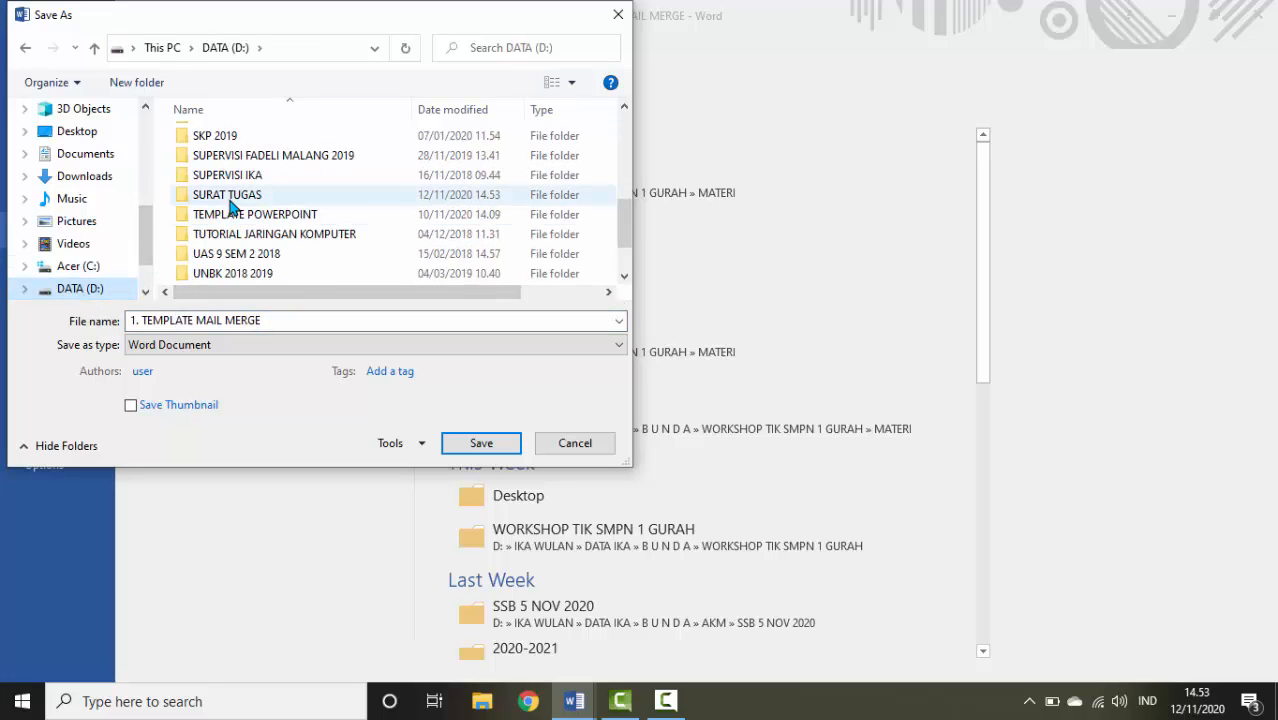
pyautogui.doubleClick(229, 200)
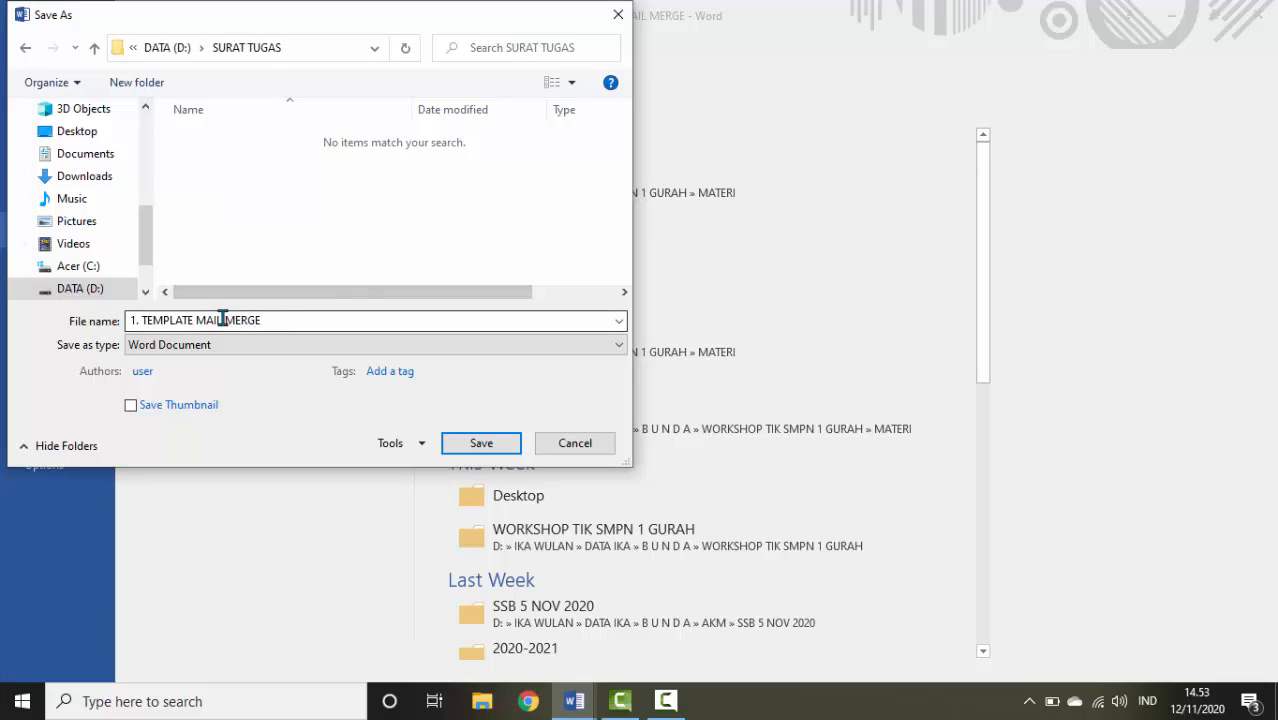
pyautogui.click(300, 320)
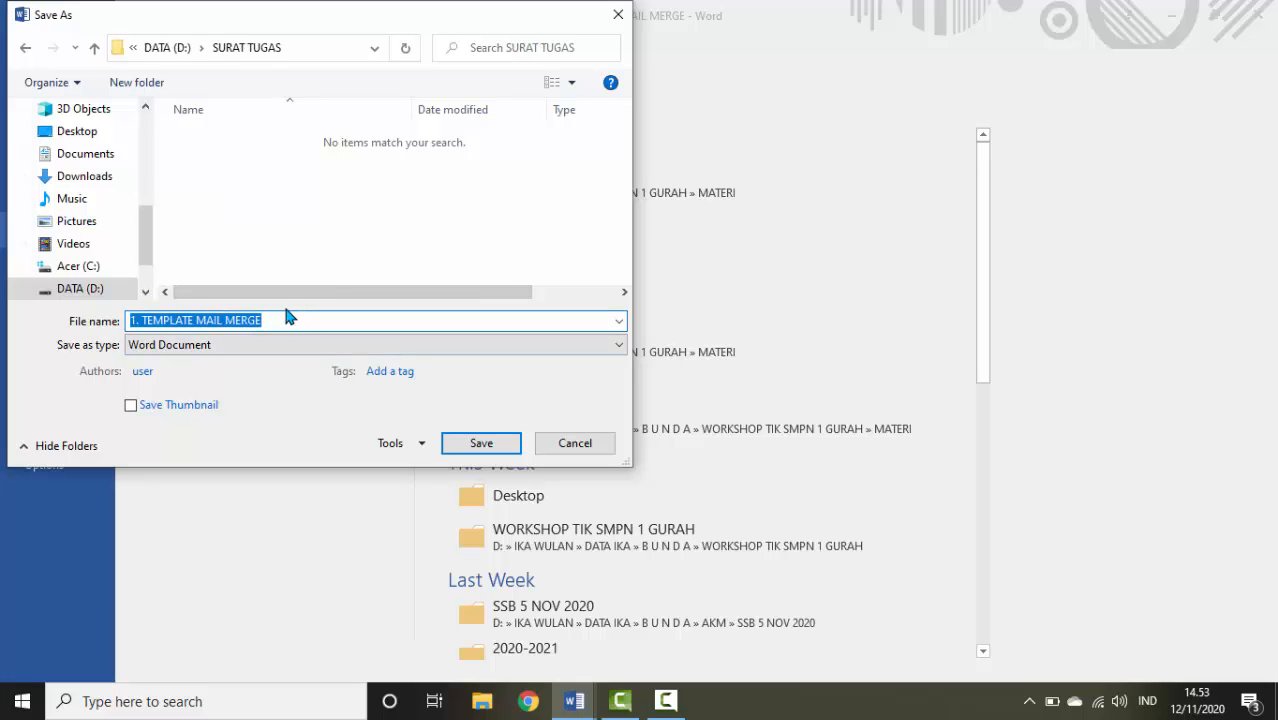
pyautogui.write('T')
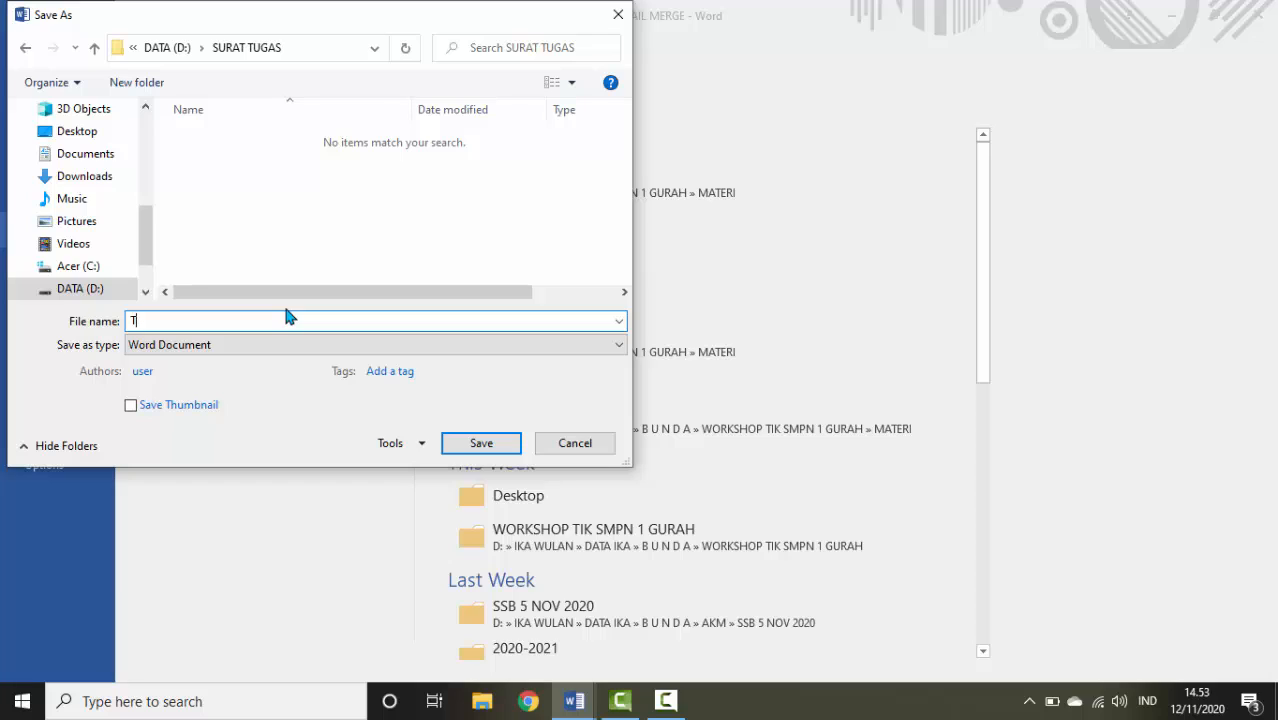
pyautogui.write('EMPLATE SURAT TUGAS')
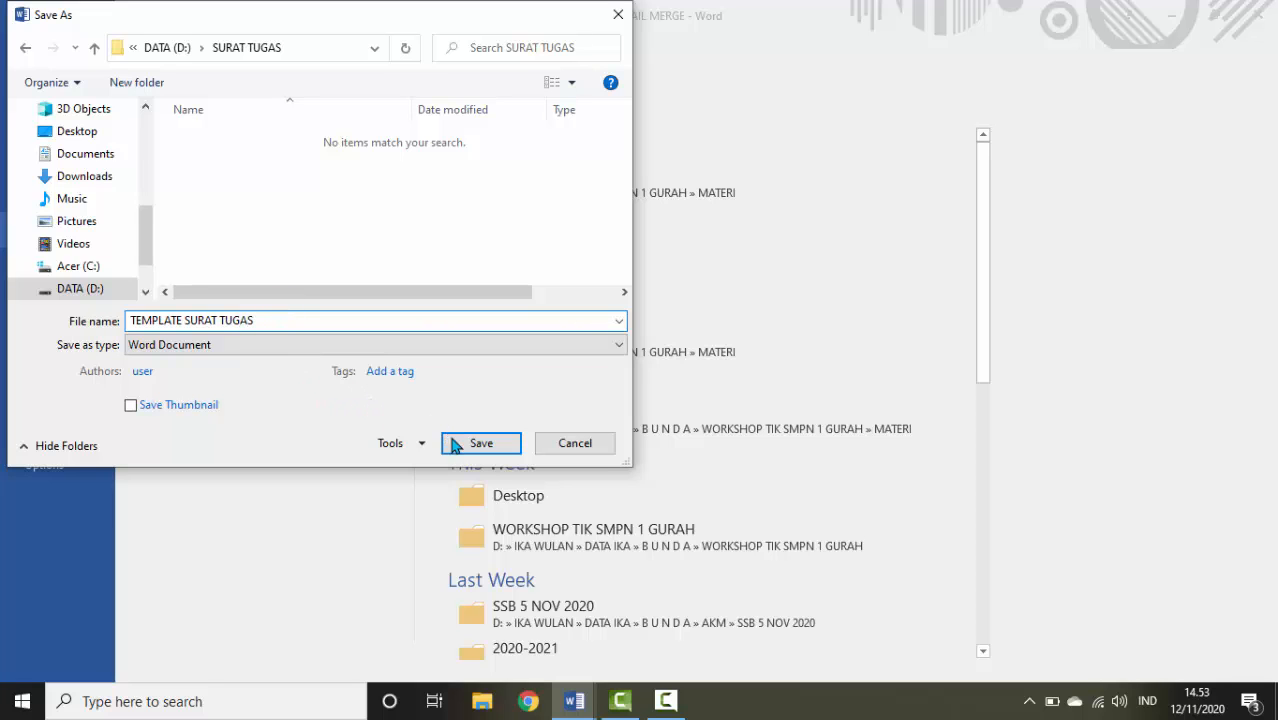
pyautogui.click(481, 443)
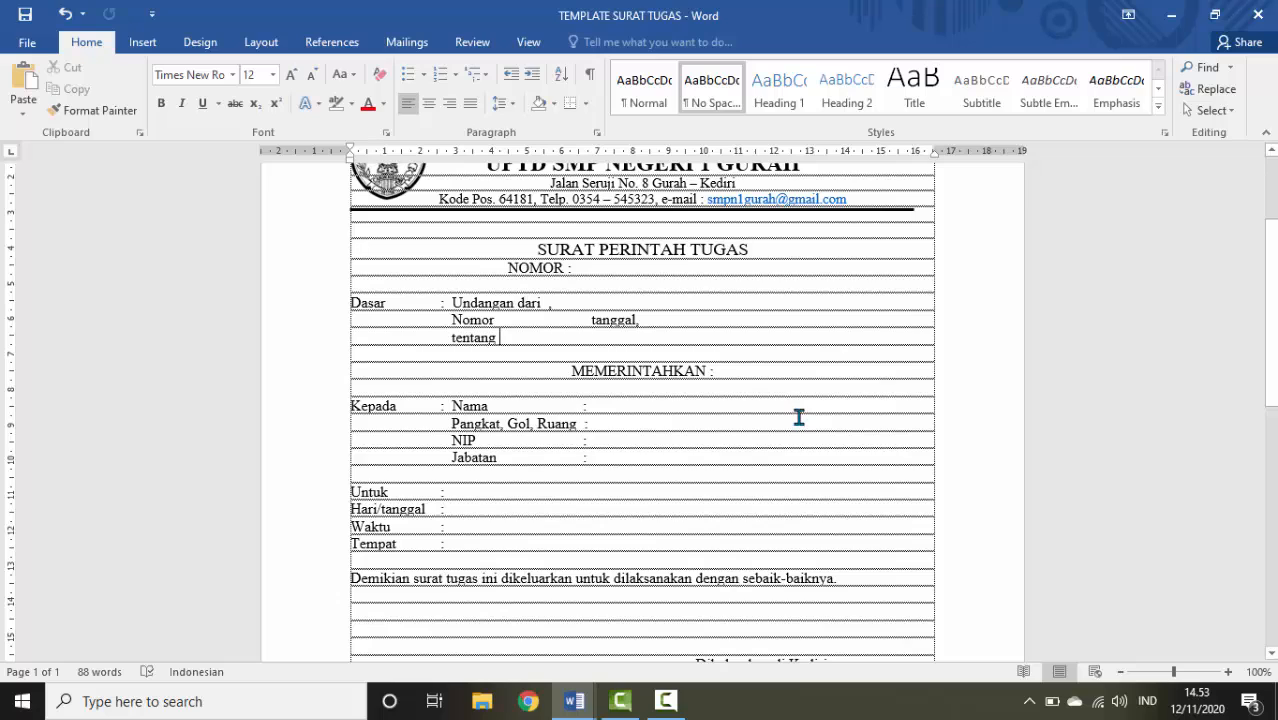
# Place the insertion point just after 'NOMOR :' in the template
pyautogui.click(686, 268)
pyautogui.click(579, 268)
pyautogui.press('BackSpace')
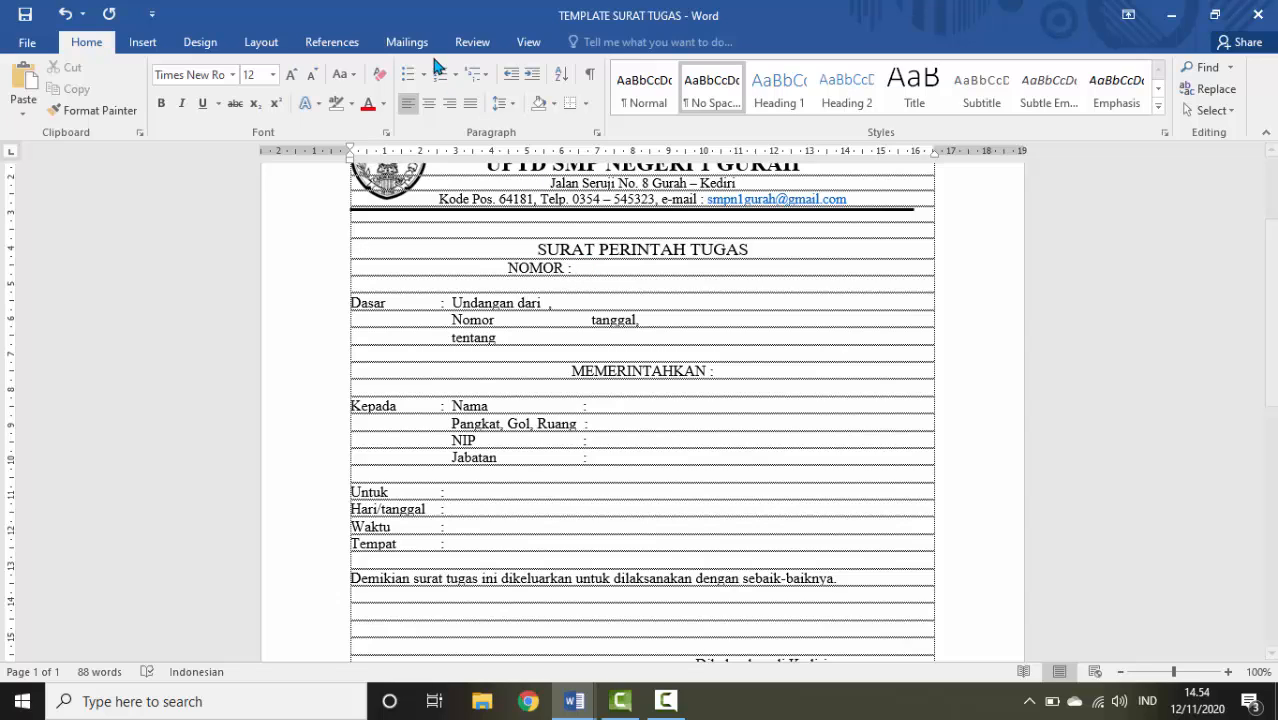
# Start a Letters mail merge from Mailings and open the Select Recipients options
pyautogui.click(405, 45)
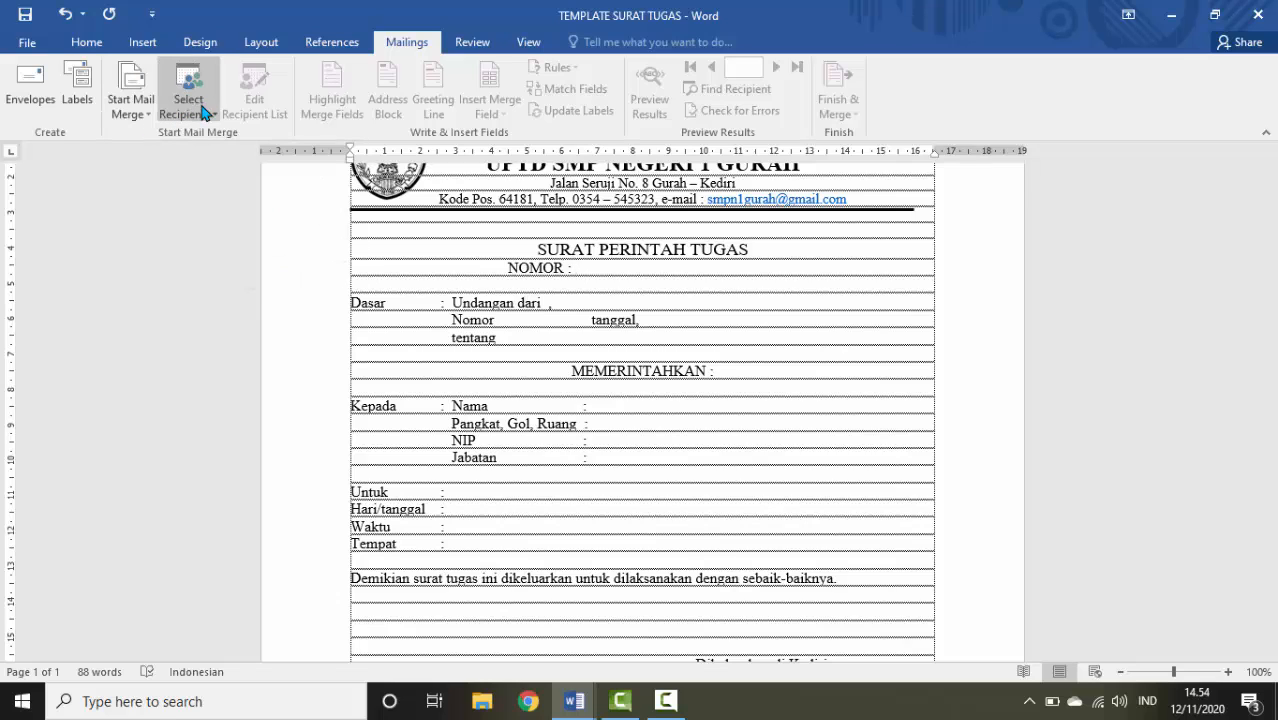
pyautogui.click(150, 117)
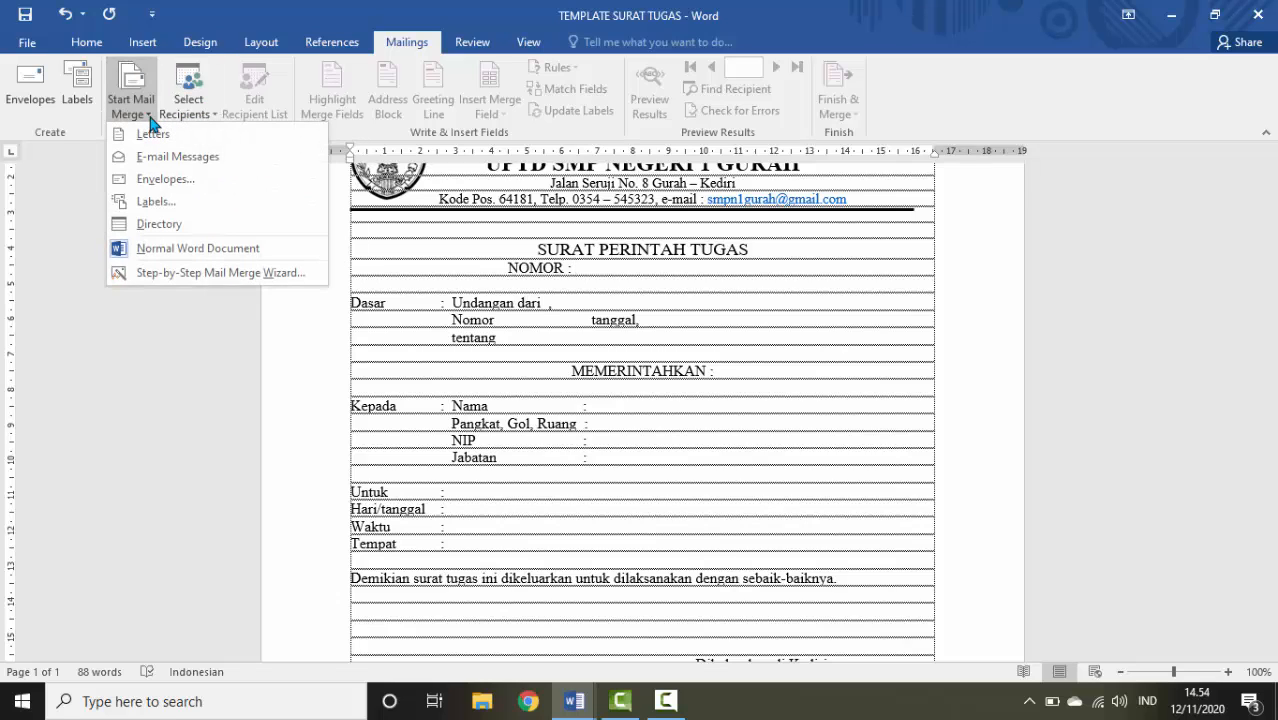
pyautogui.click(156, 134)
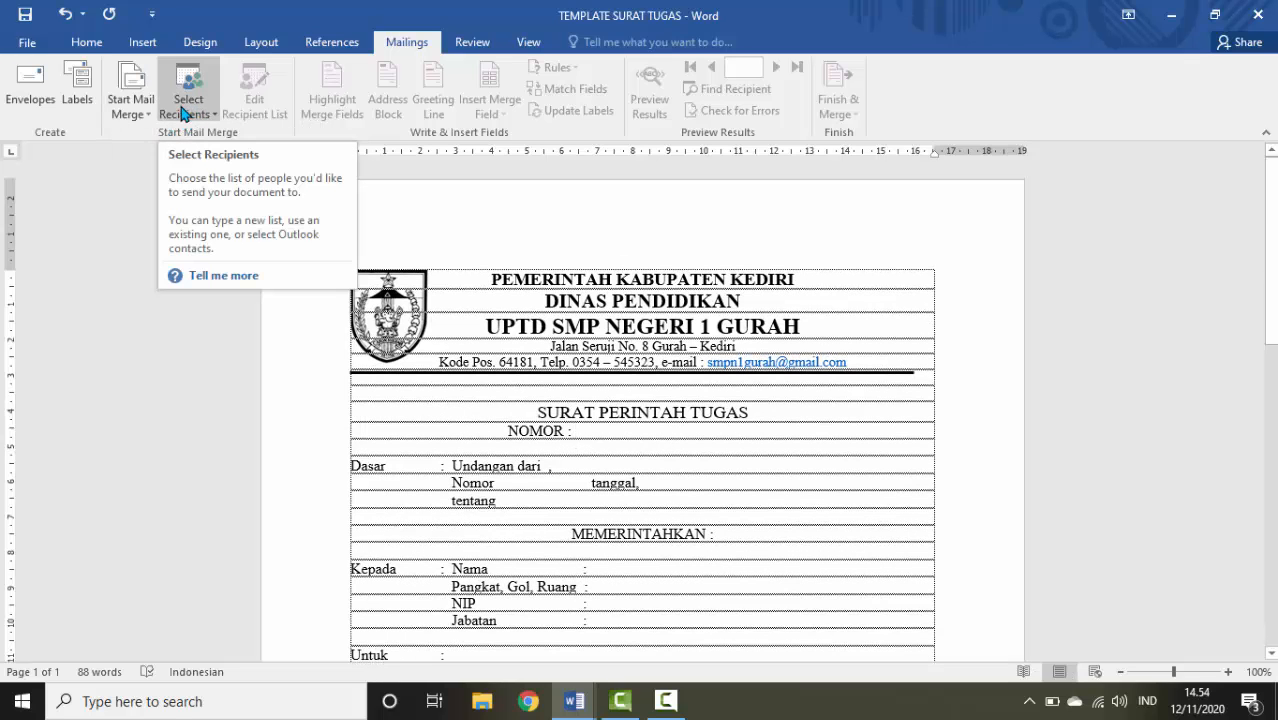
pyautogui.click(216, 122)
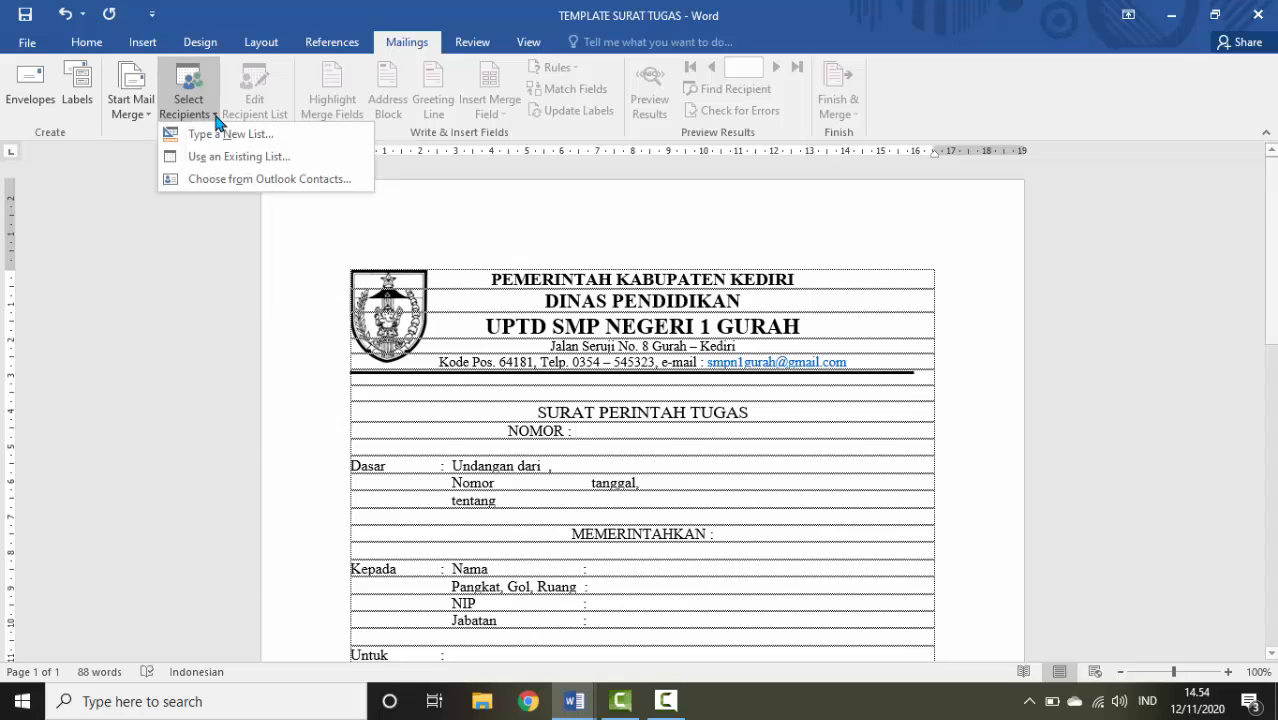
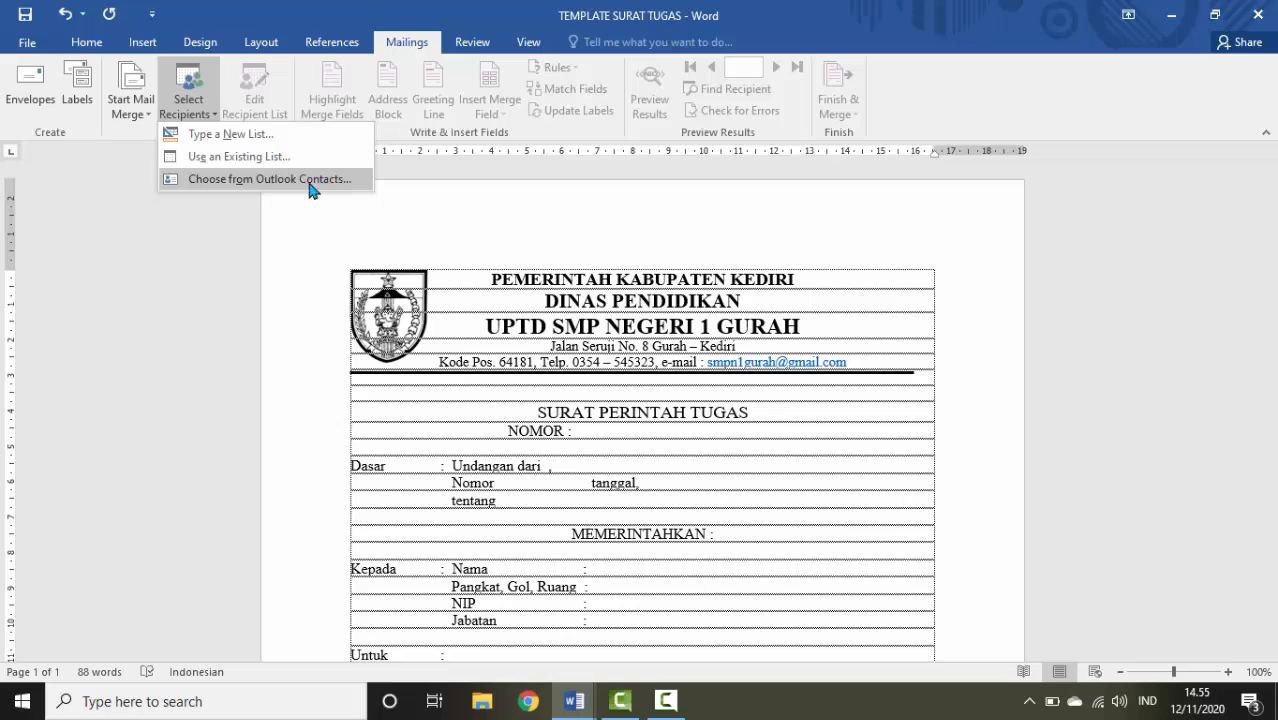
# Use Sheet1$ of D:\SURAT TUGAS\DATABASE SURAT TUGAS as the recipient list
pyautogui.click(255, 164)
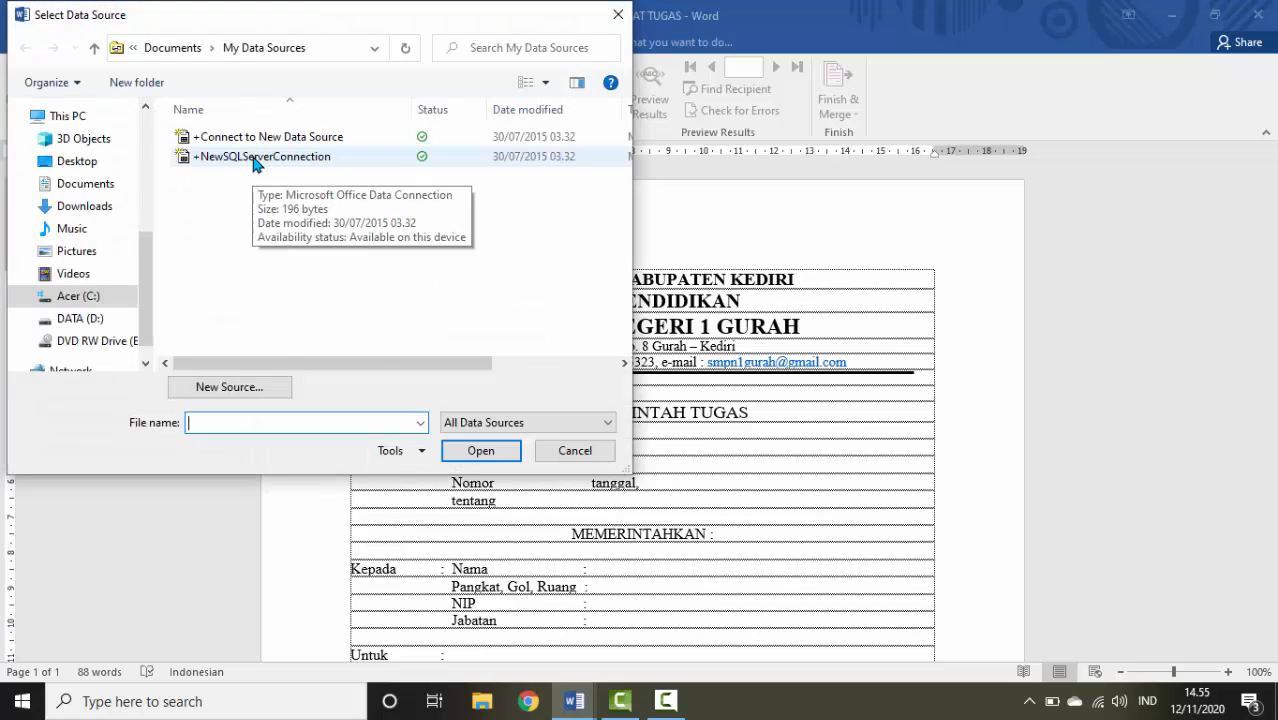
pyautogui.click(125, 316)
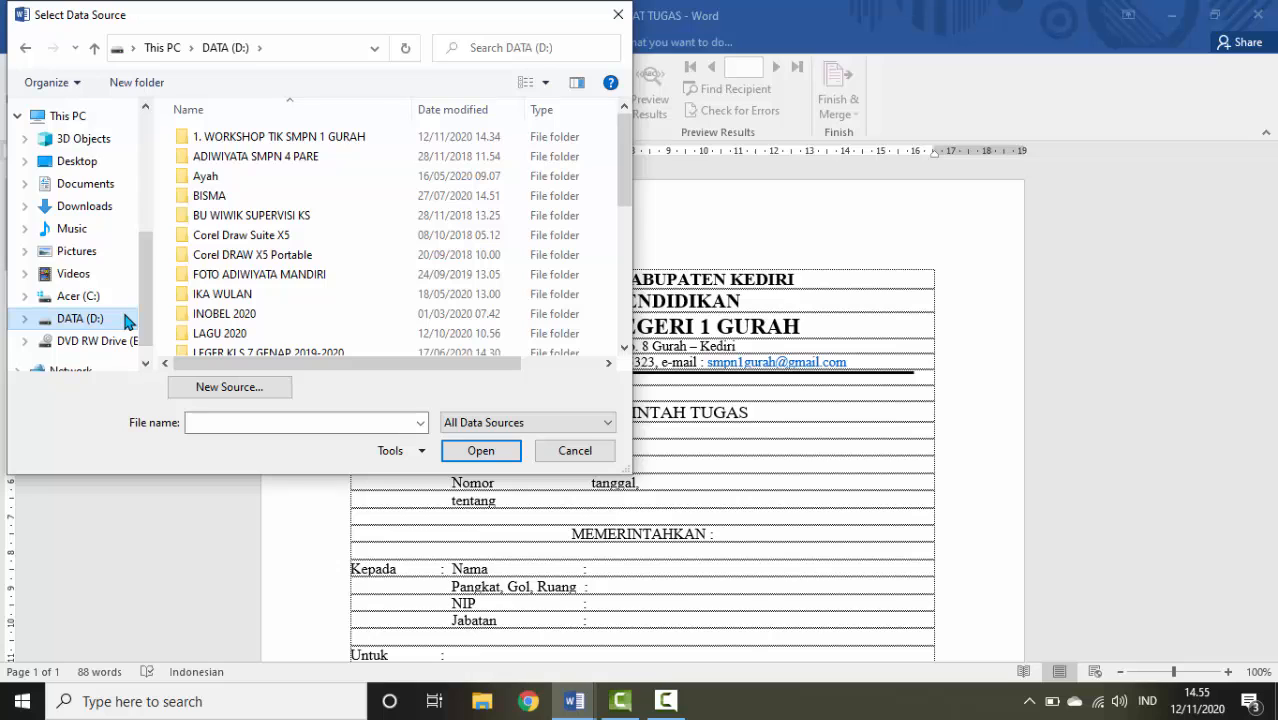
pyautogui.scroll(-5, 230, 240)
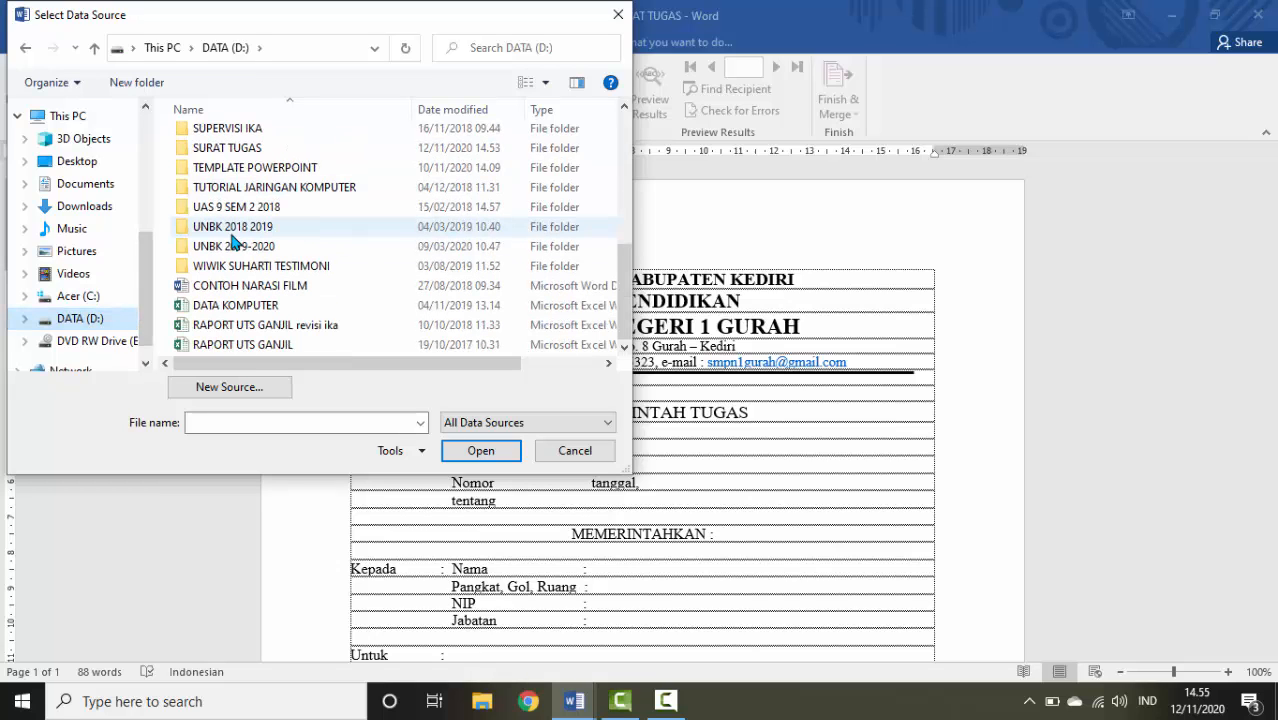
pyautogui.doubleClick(225, 148)
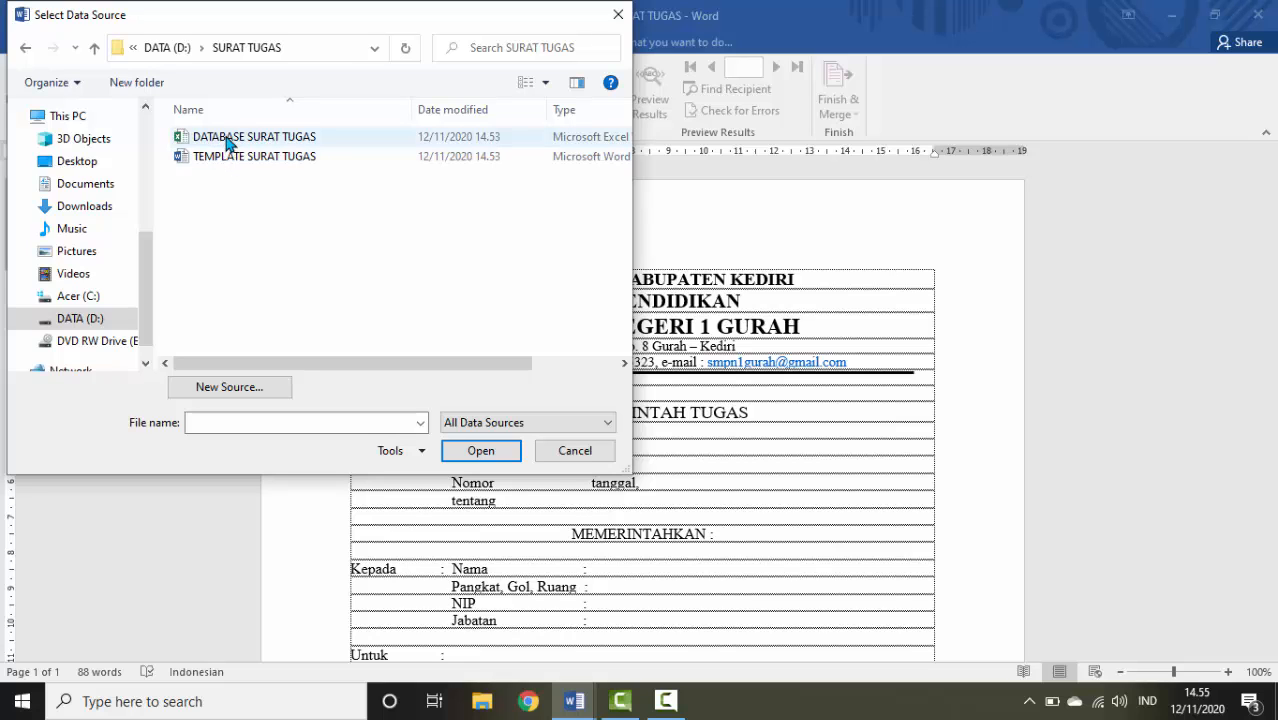
pyautogui.click(229, 144)
pyautogui.doubleClick(229, 144)
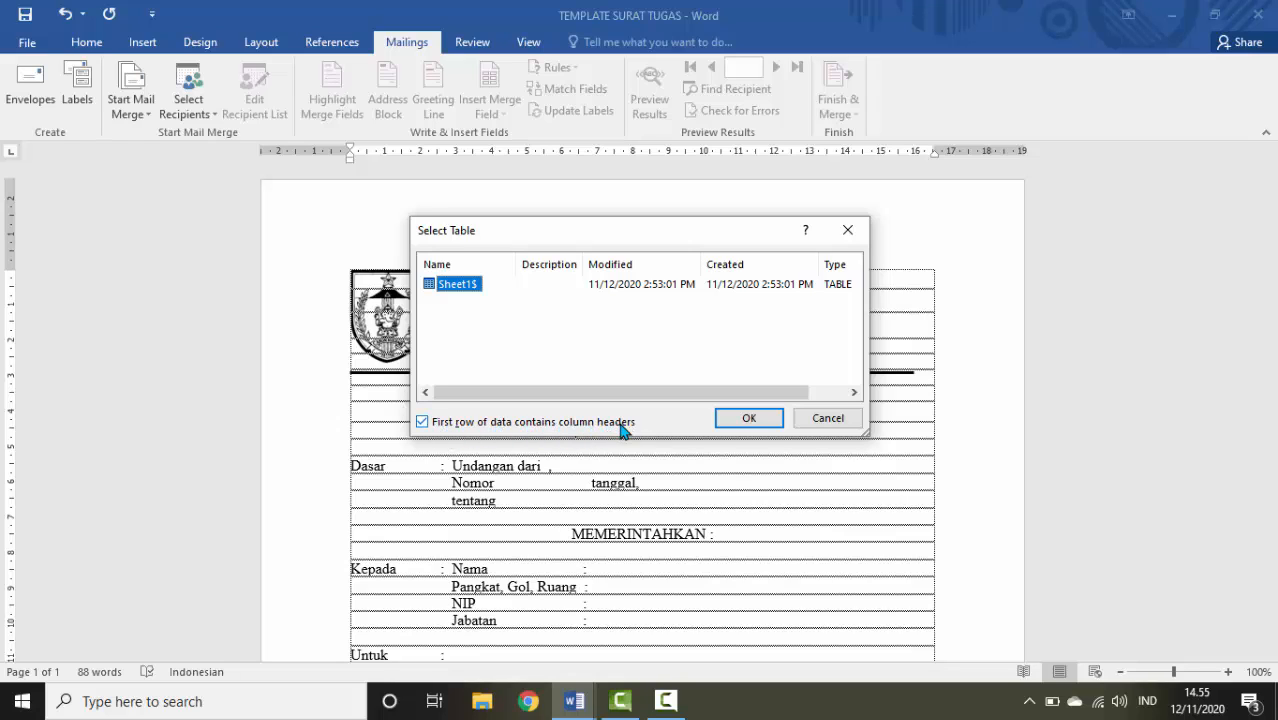
pyautogui.click(749, 418)
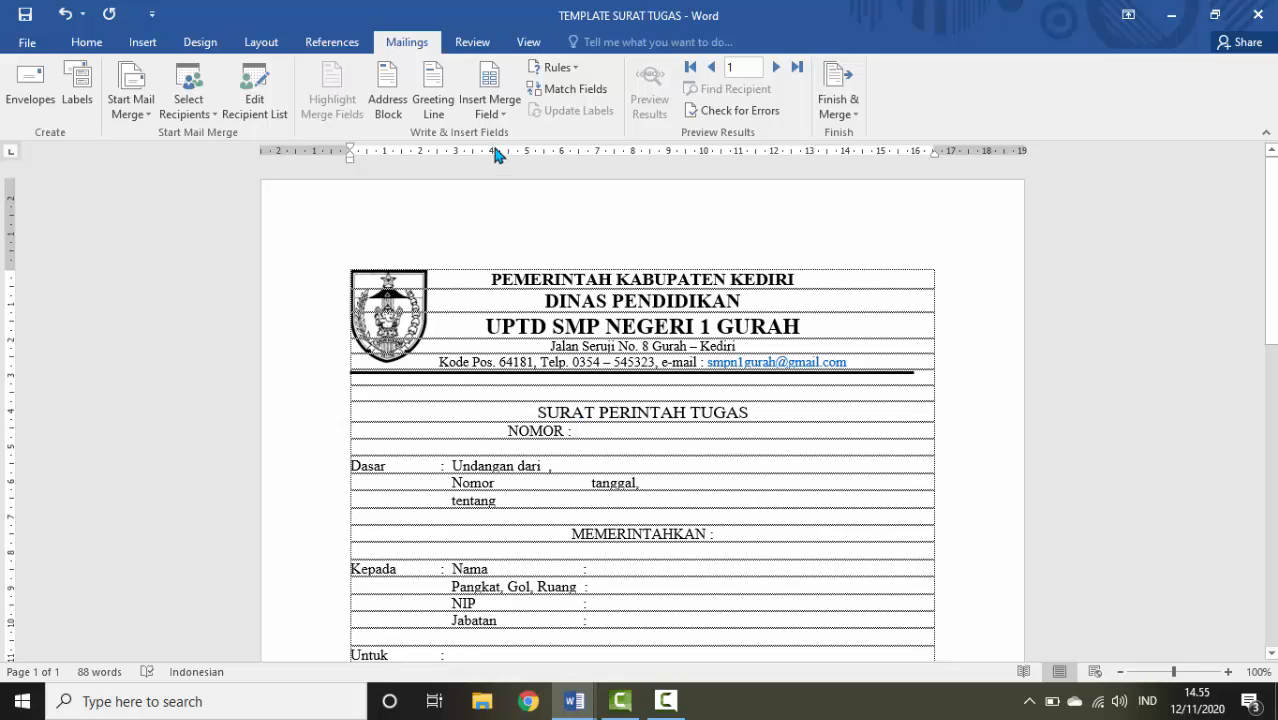
# Insert No_Surat after NOMOR, Dasar after Undangan dari, No_Dasar after Nomor, then close the gap before tanggal
pyautogui.click(482, 112)
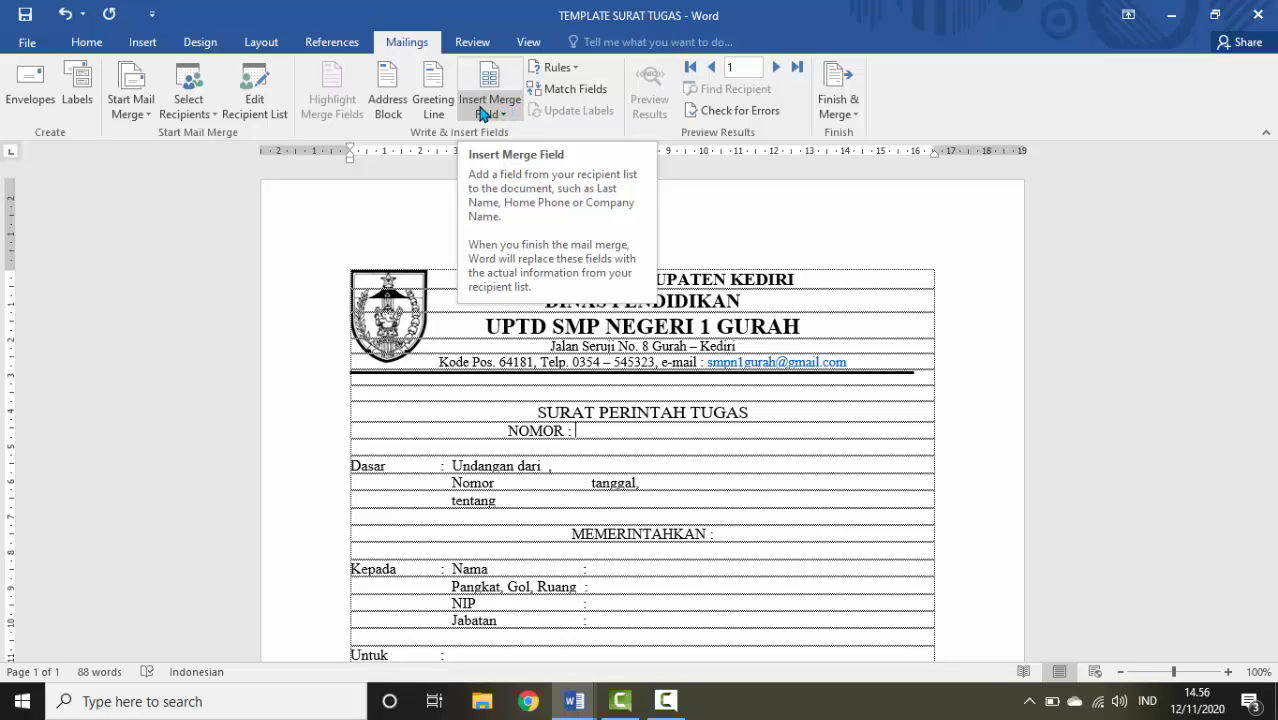
pyautogui.click(509, 114)
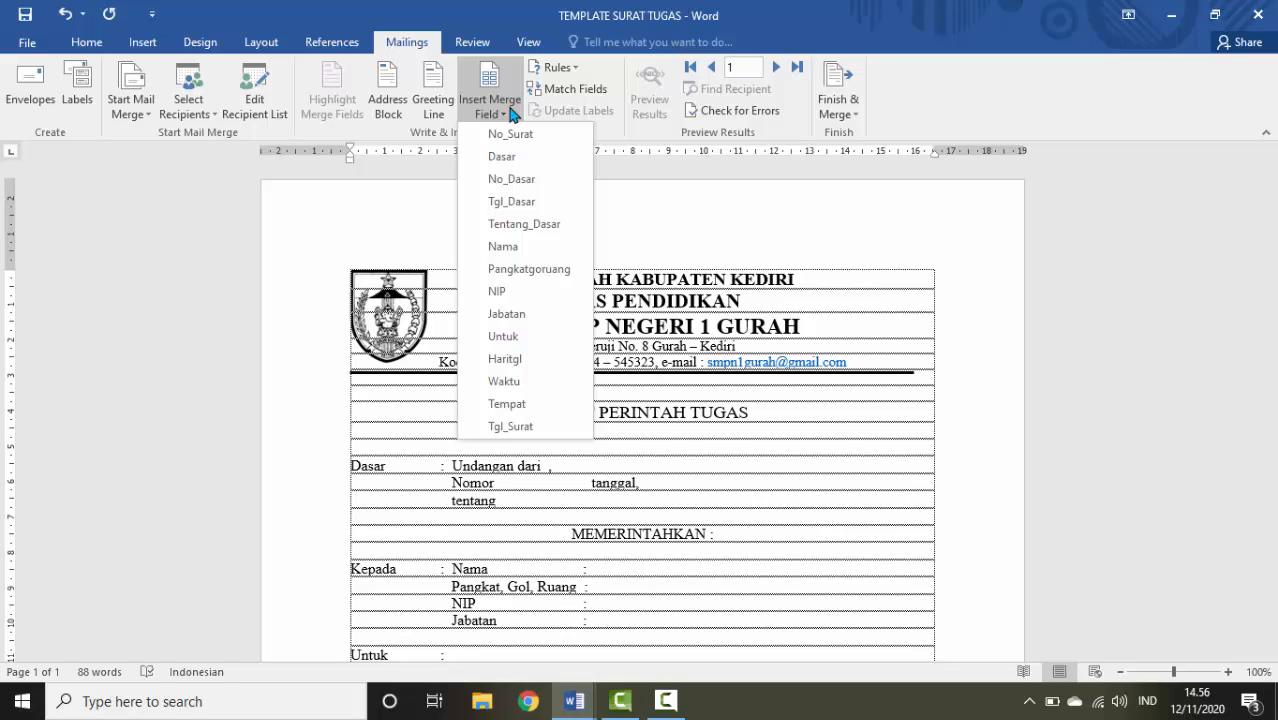
pyautogui.click(510, 136)
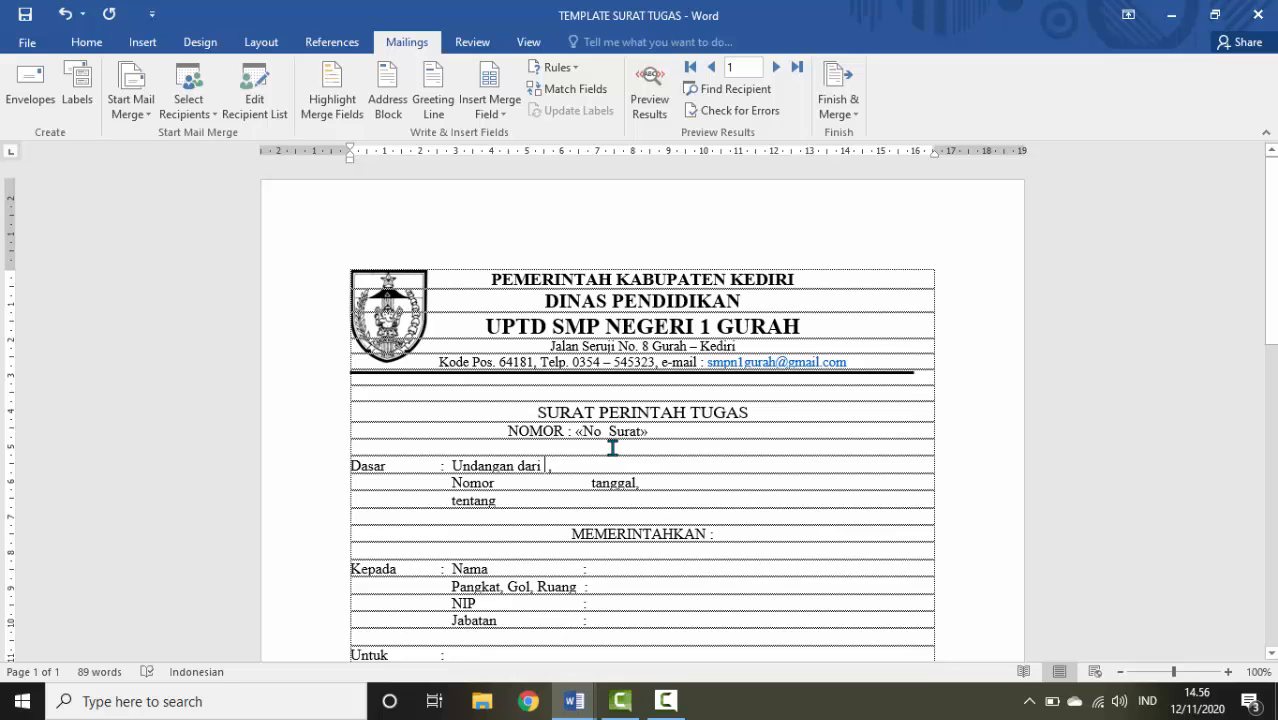
pyautogui.click(501, 107)
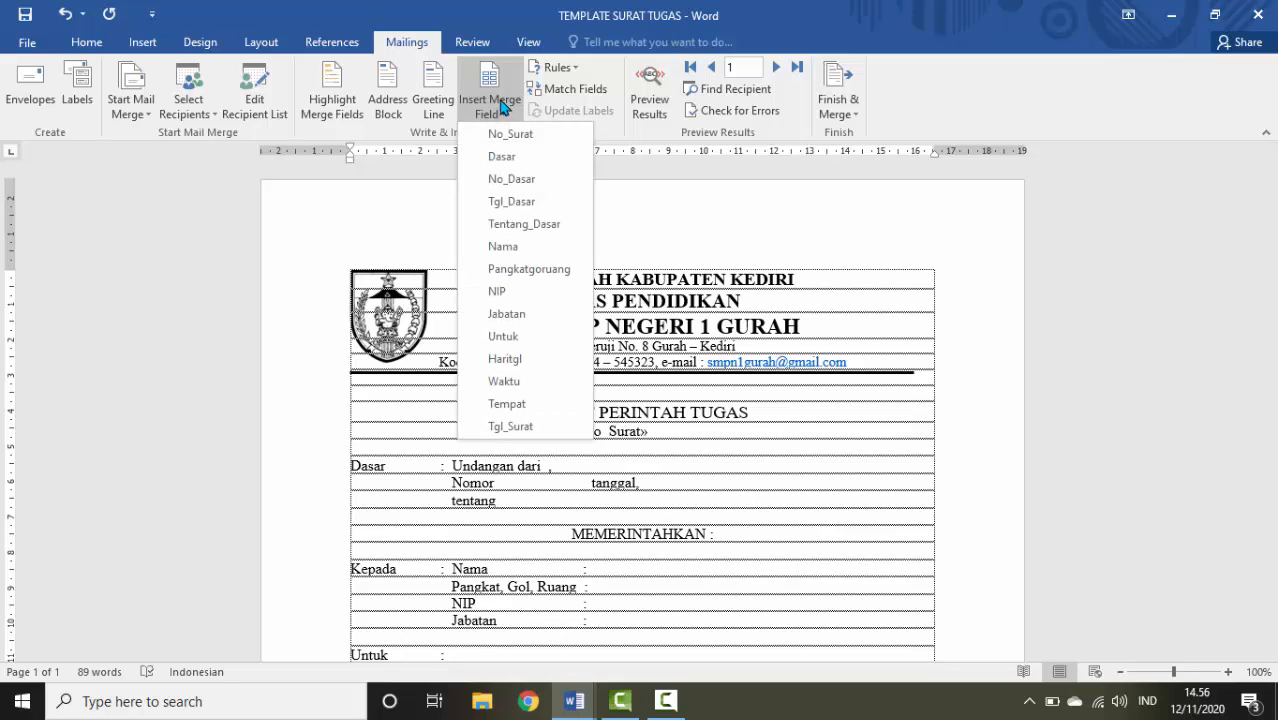
pyautogui.click(502, 157)
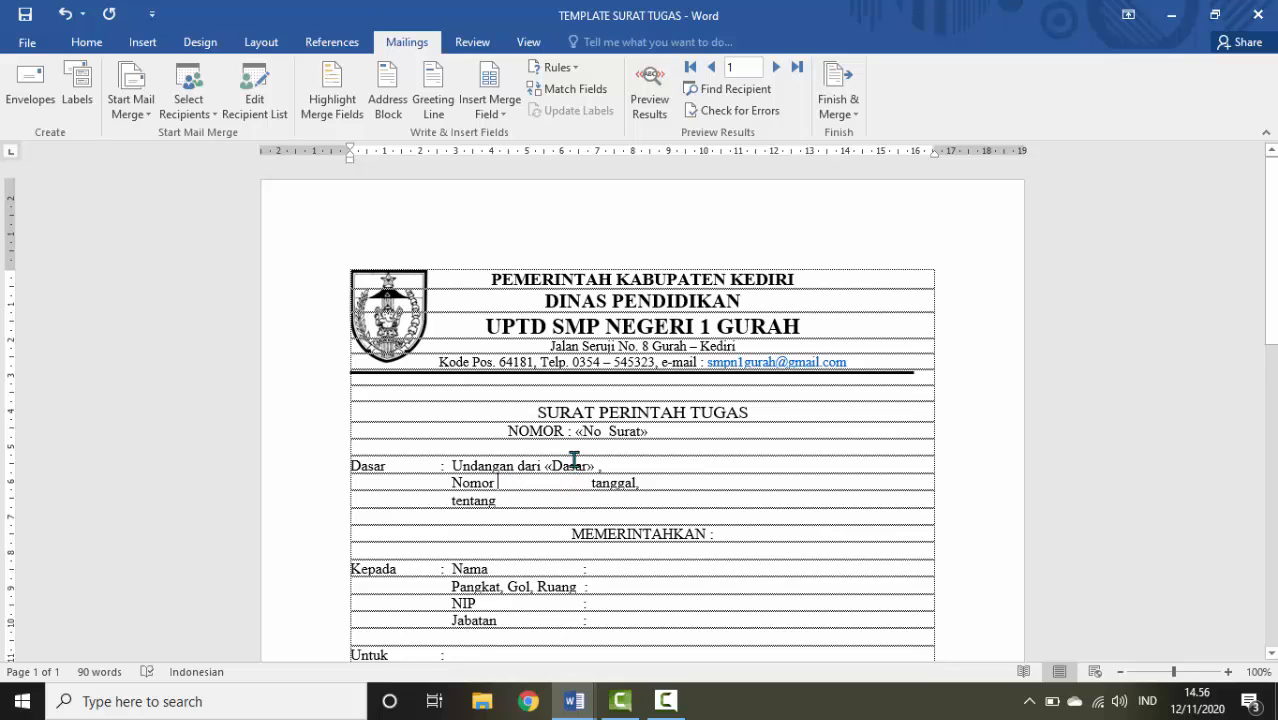
pyautogui.click(504, 122)
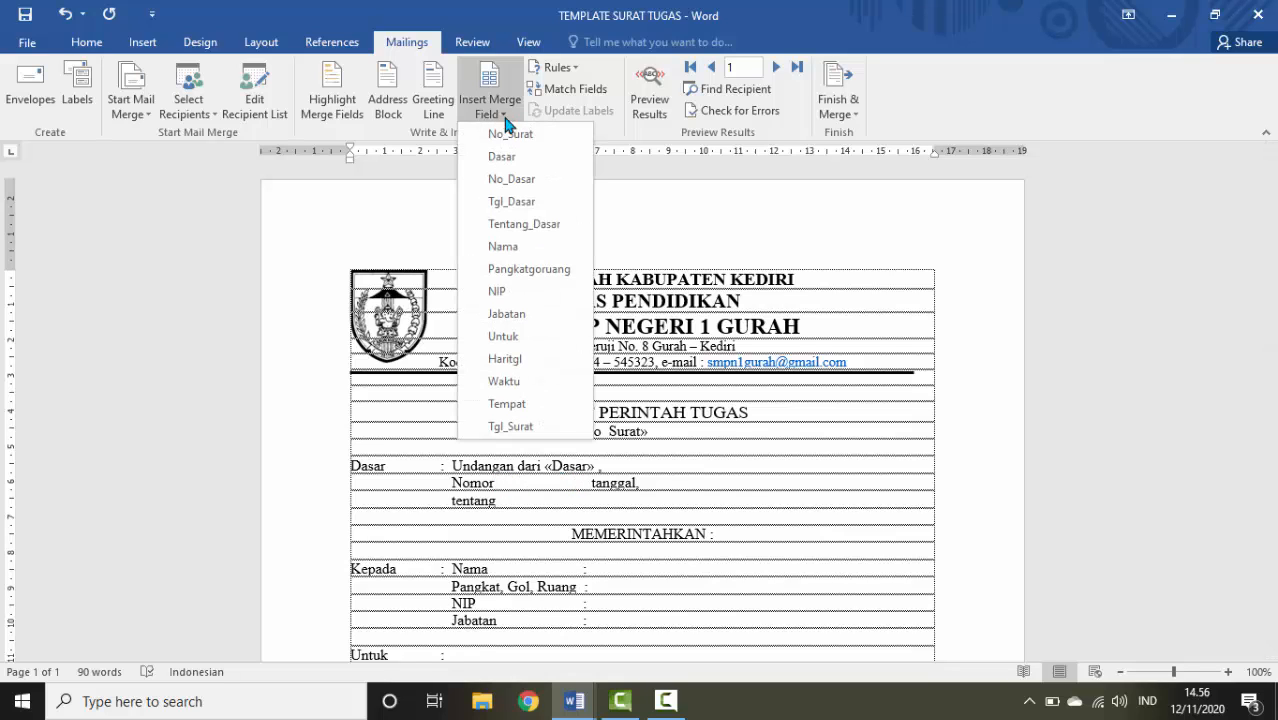
pyautogui.click(521, 180)
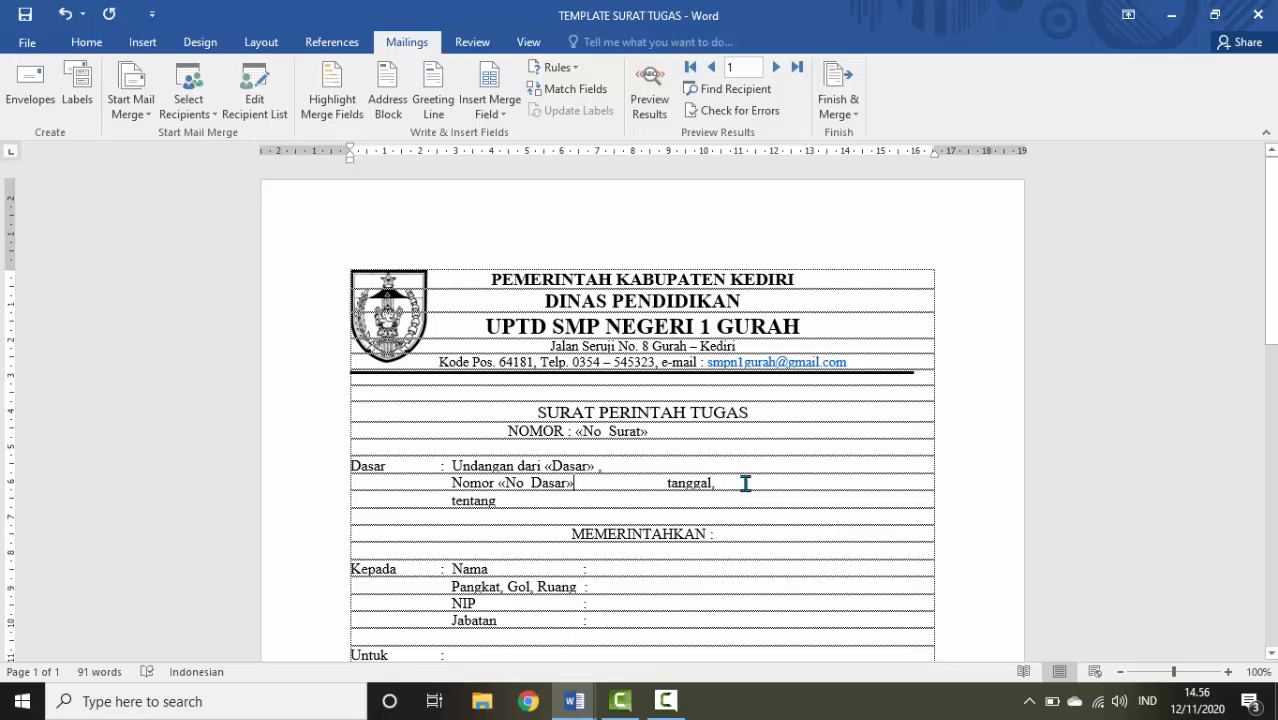
pyautogui.press('Delete')
pyautogui.press('Delete')
pyautogui.press('Delete')
pyautogui.press('Delete')
pyautogui.press('Delete')
pyautogui.press('Delete')
pyautogui.press('Delete')
pyautogui.press('Delete')
pyautogui.press('Delete')
pyautogui.press('Delete')
pyautogui.press('Delete')
pyautogui.press('Delete')
pyautogui.press('Delete')
pyautogui.press('Delete')
pyautogui.press('Delete')
pyautogui.press('Delete')
pyautogui.press('Delete')
pyautogui.press('Delete')
pyautogui.press('Delete')
pyautogui.press('Delete')
pyautogui.press('Delete')
pyautogui.press('Delete')
pyautogui.press('Delete')
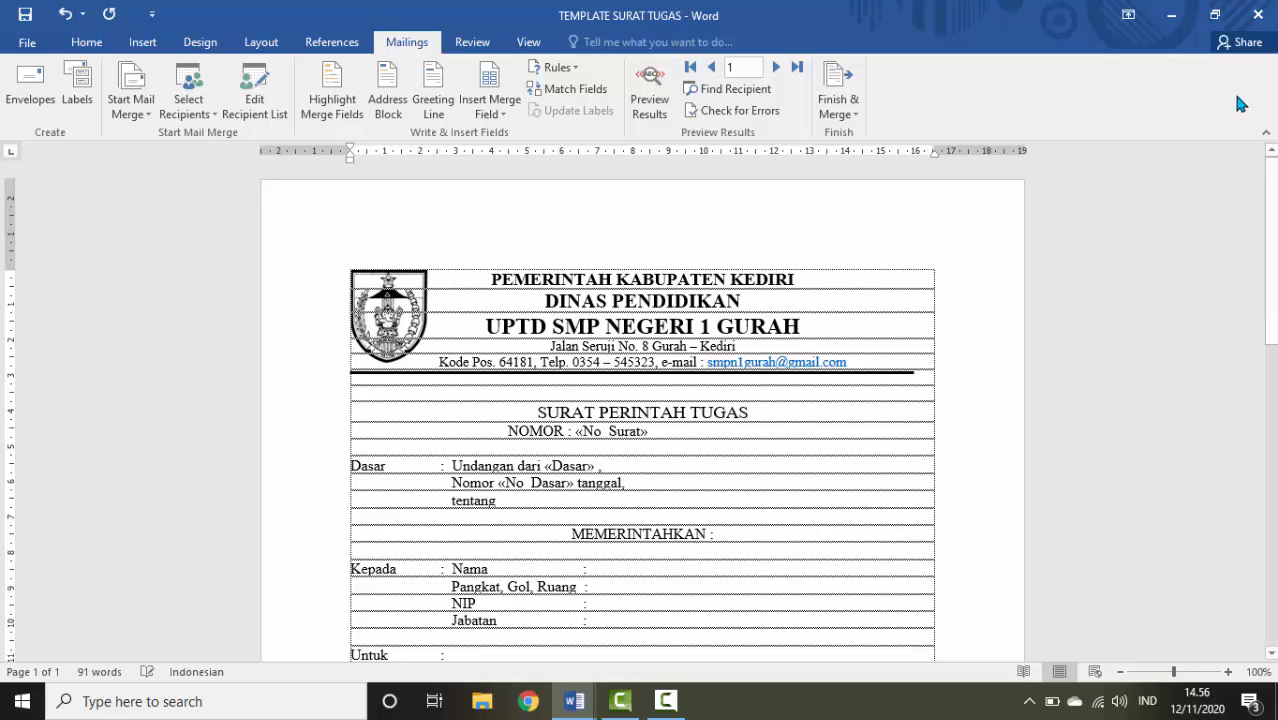
# Insert the Tgl_Dasar field after 'tanggal,' and Tentang_Dasar after 'tentang'
pyautogui.click(644, 487)
pyautogui.click(488, 116)
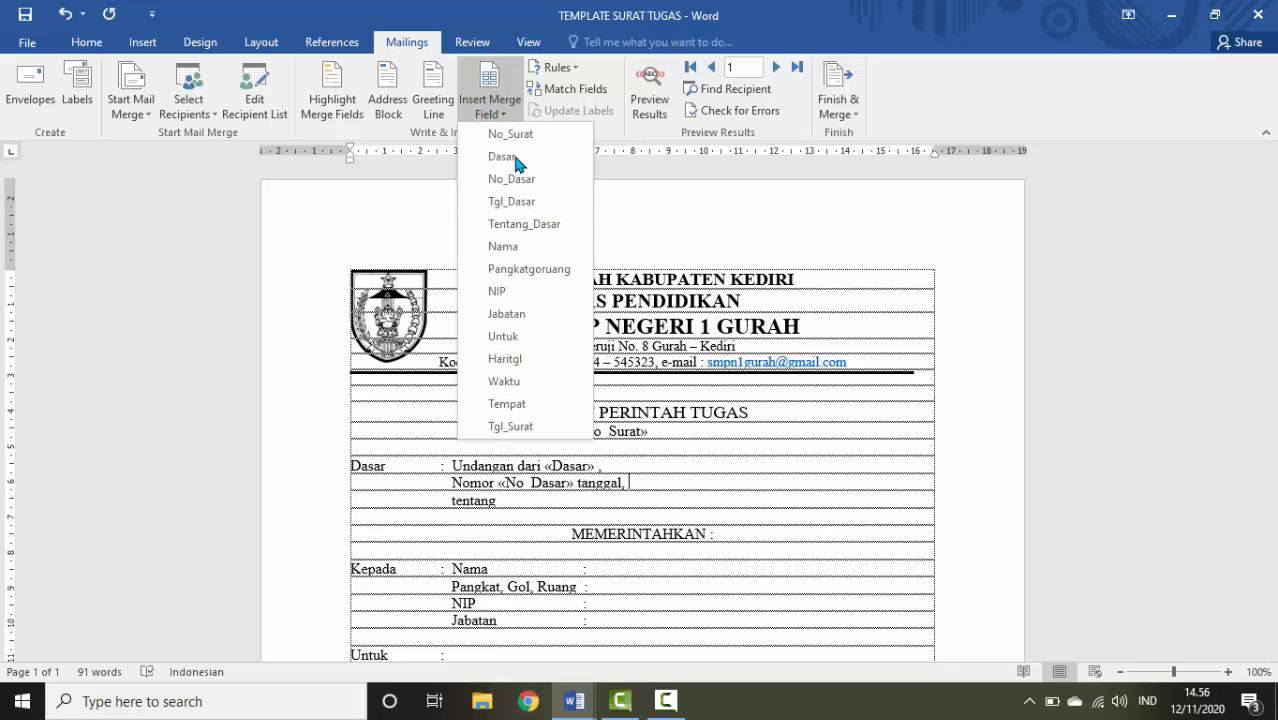
pyautogui.click(518, 203)
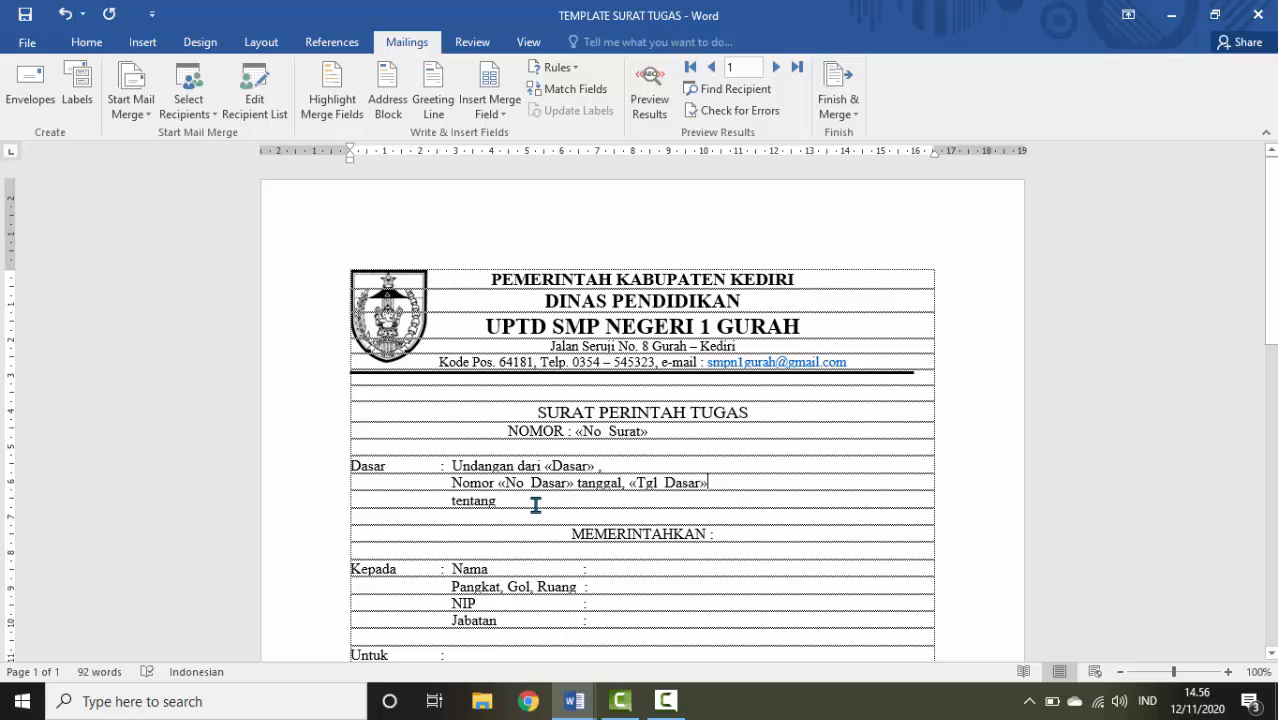
pyautogui.click(489, 112)
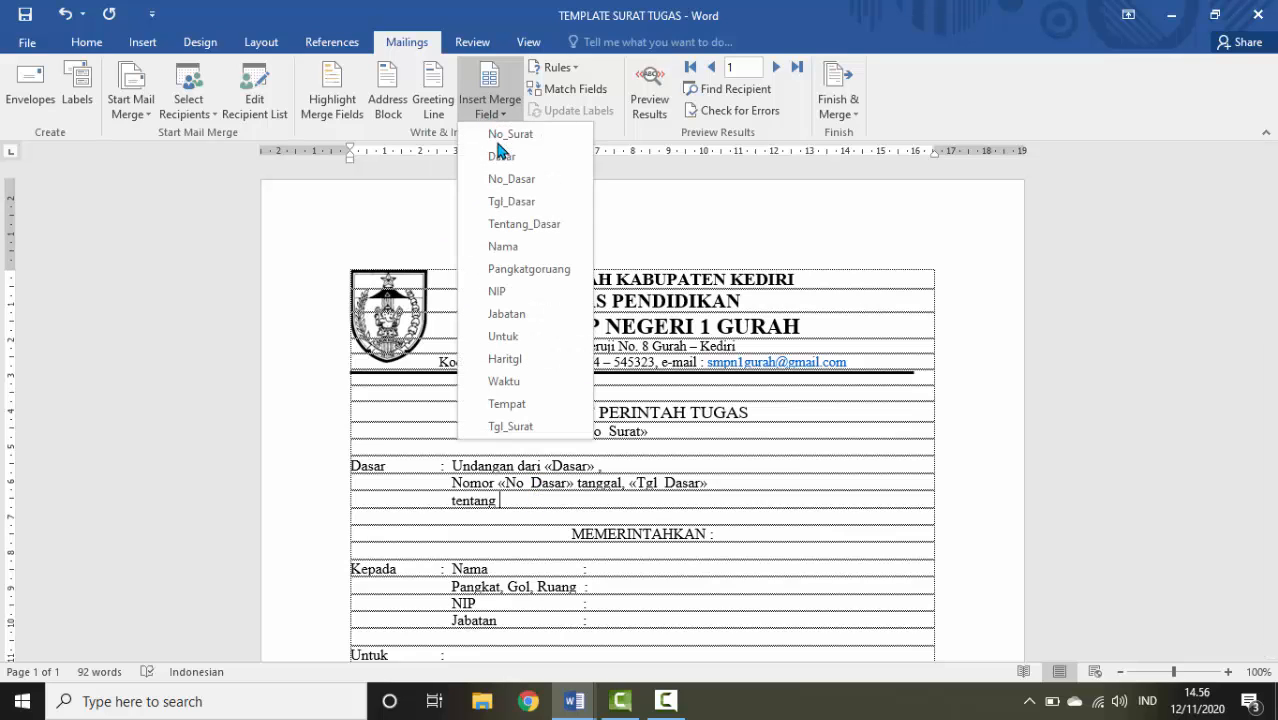
pyautogui.click(518, 227)
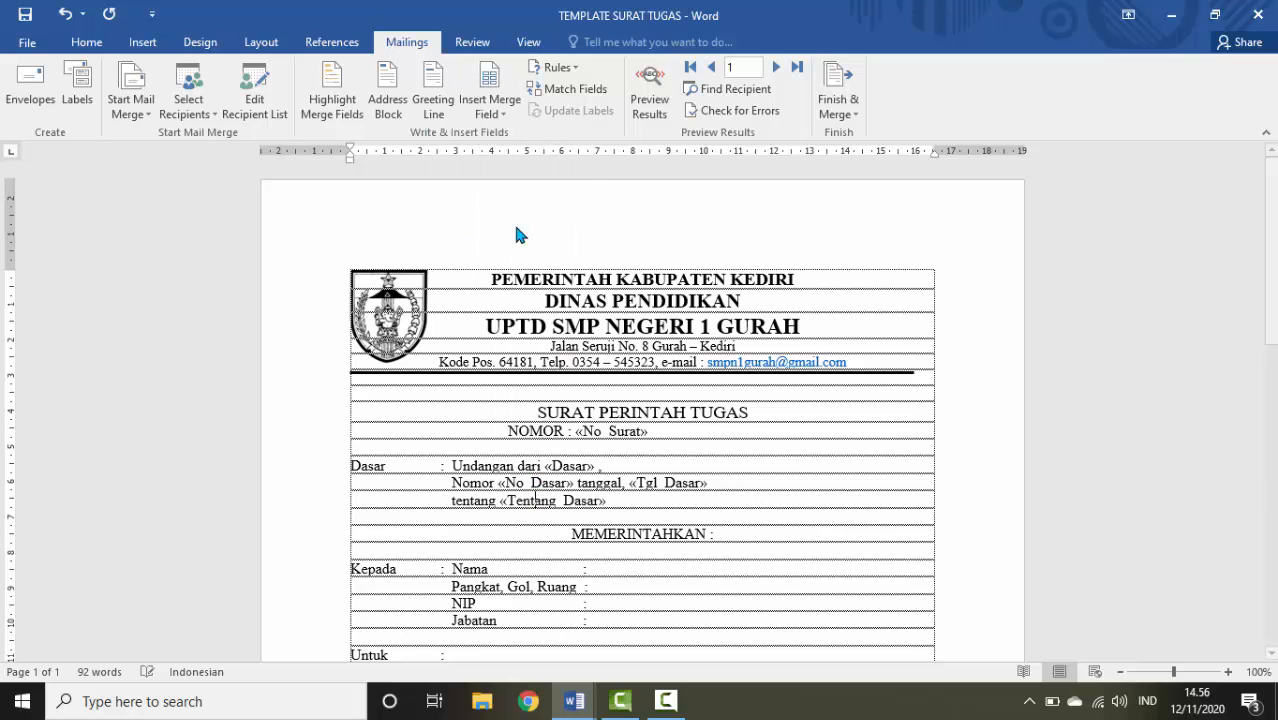
# Insert the Nama, Pangkatgoruang, NIP and Jabatan fields into their matching rows
pyautogui.click(615, 566)
pyautogui.click(489, 112)
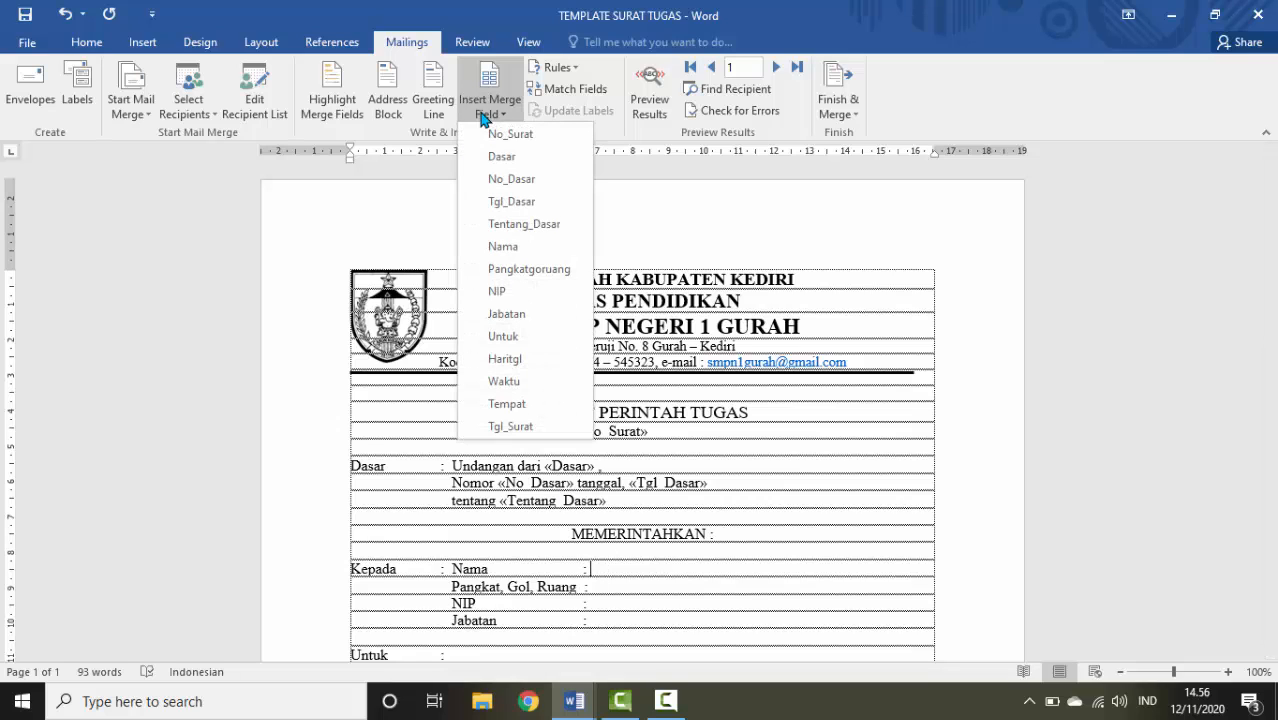
pyautogui.click(503, 247)
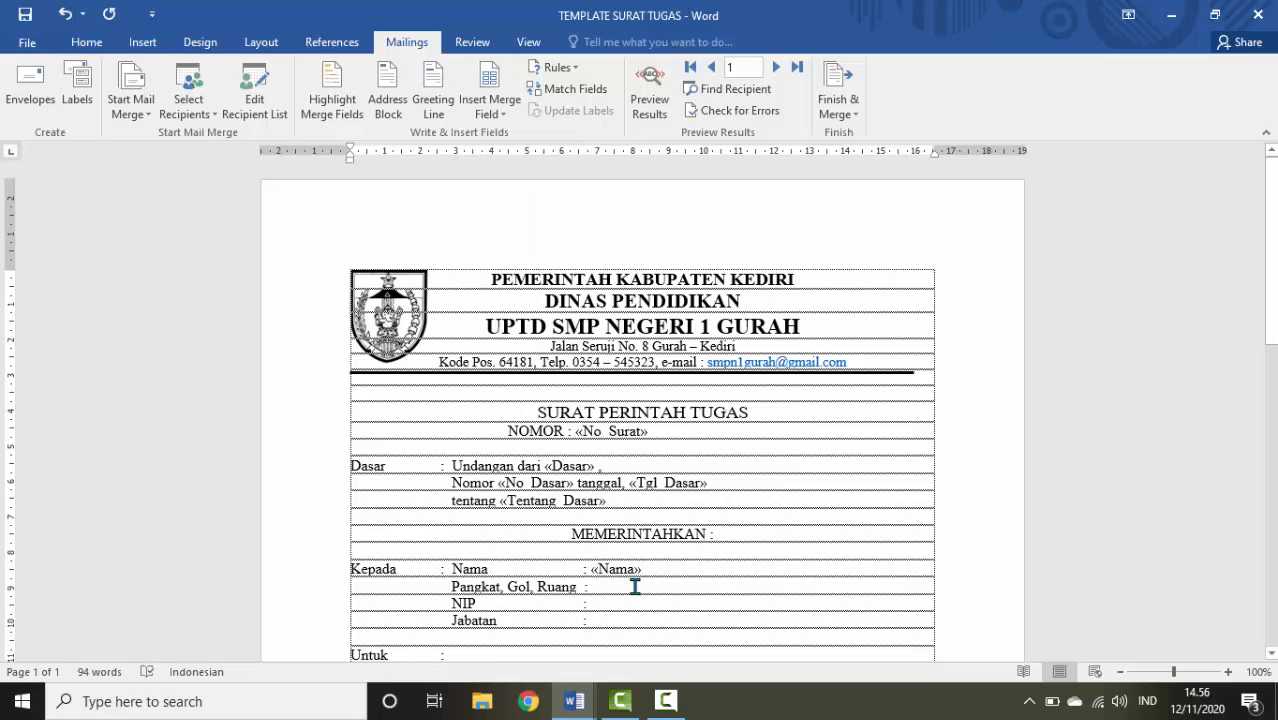
pyautogui.click(494, 113)
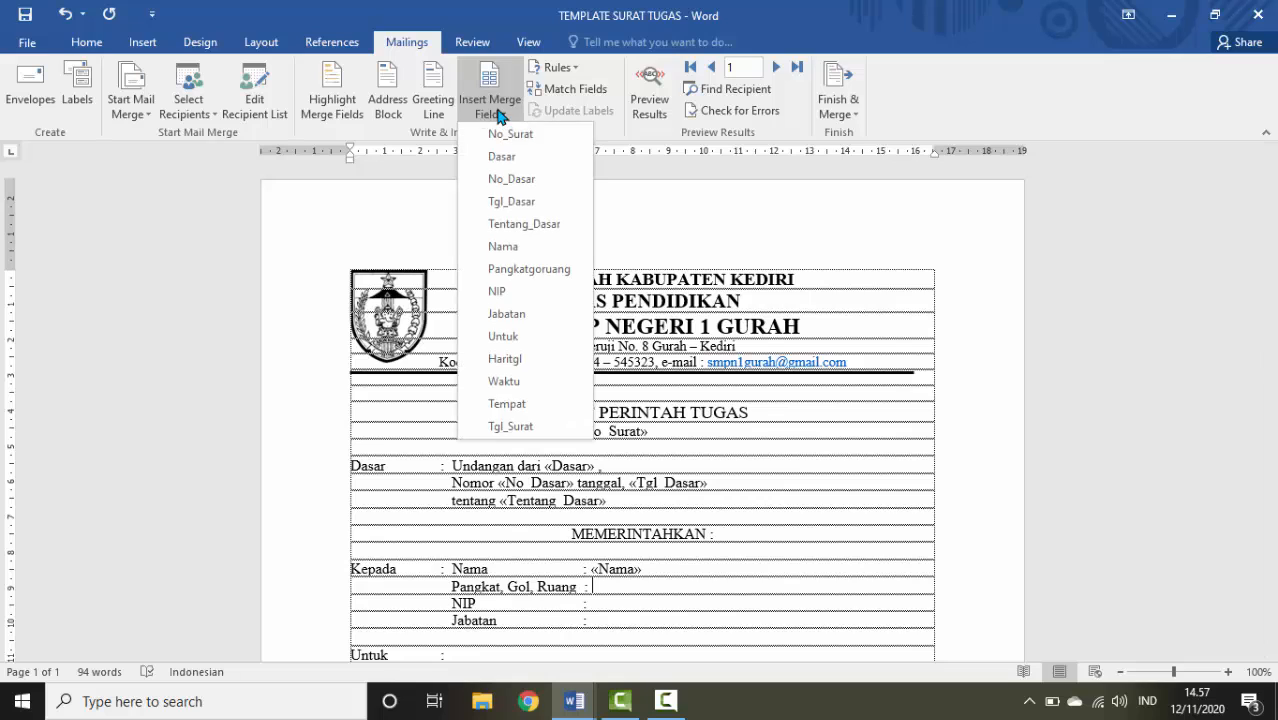
pyautogui.click(510, 270)
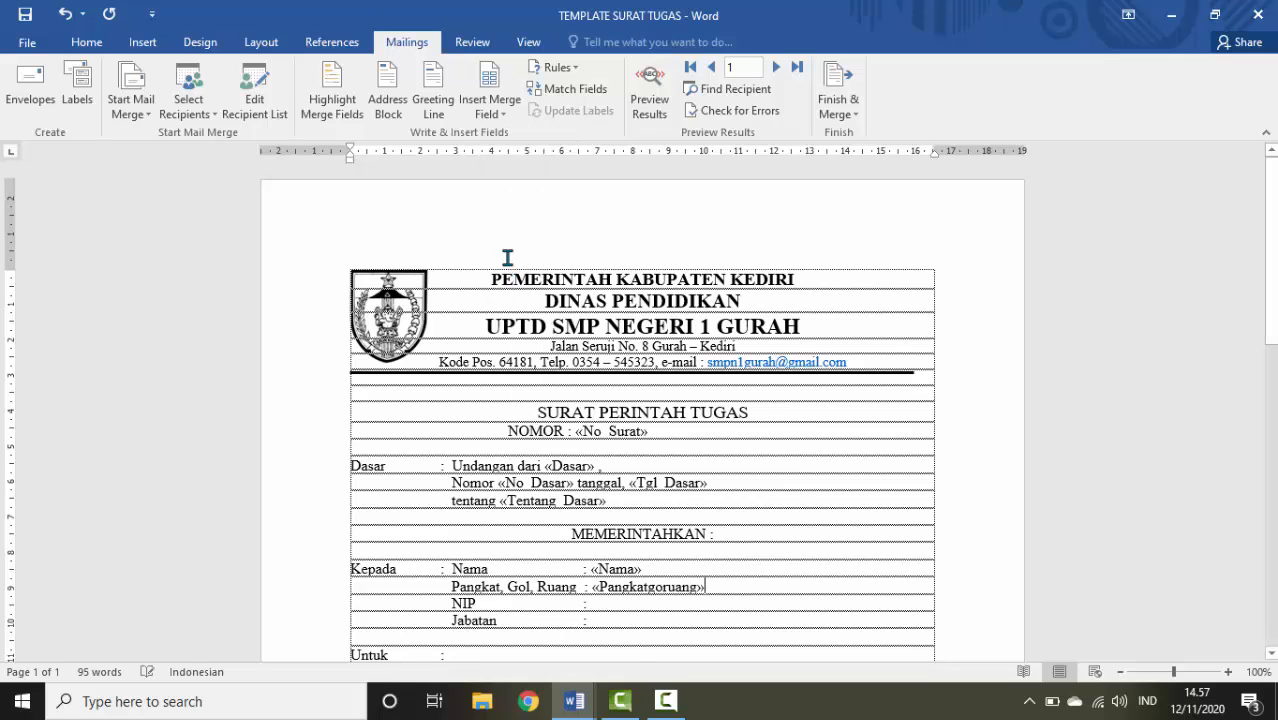
pyautogui.click(620, 614)
pyautogui.click(487, 113)
pyautogui.click(503, 294)
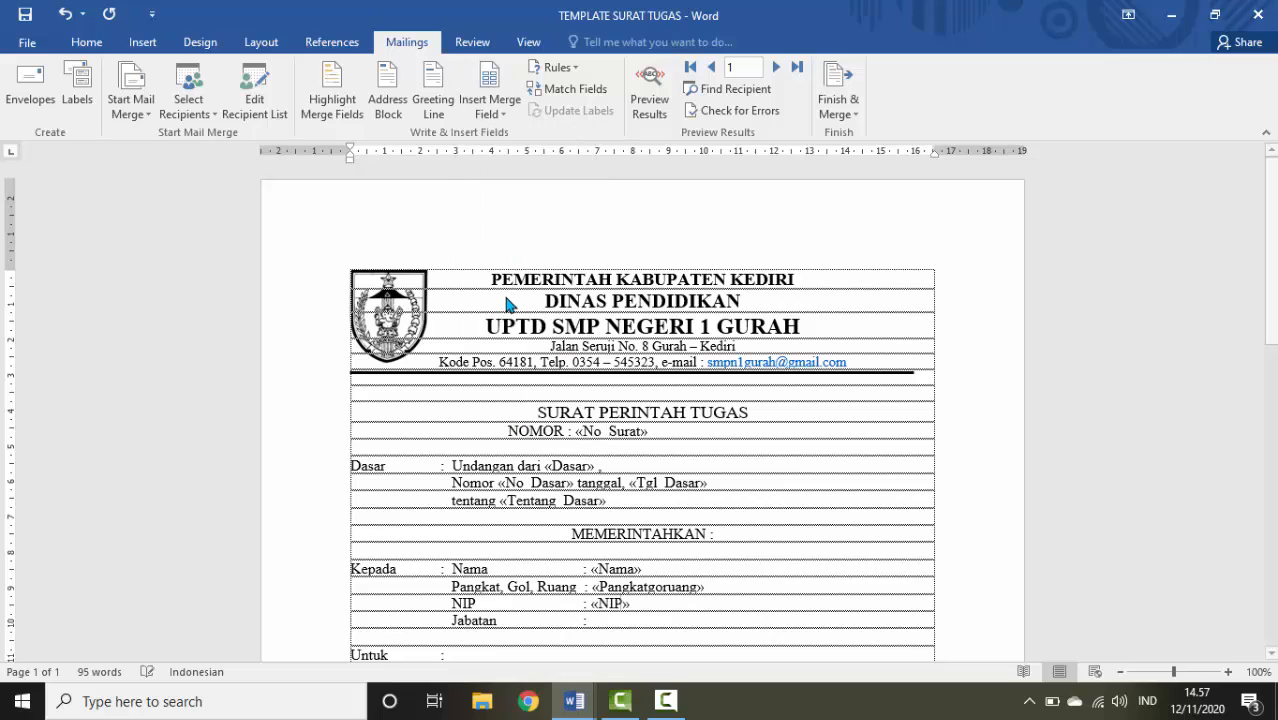
pyautogui.click(597, 619)
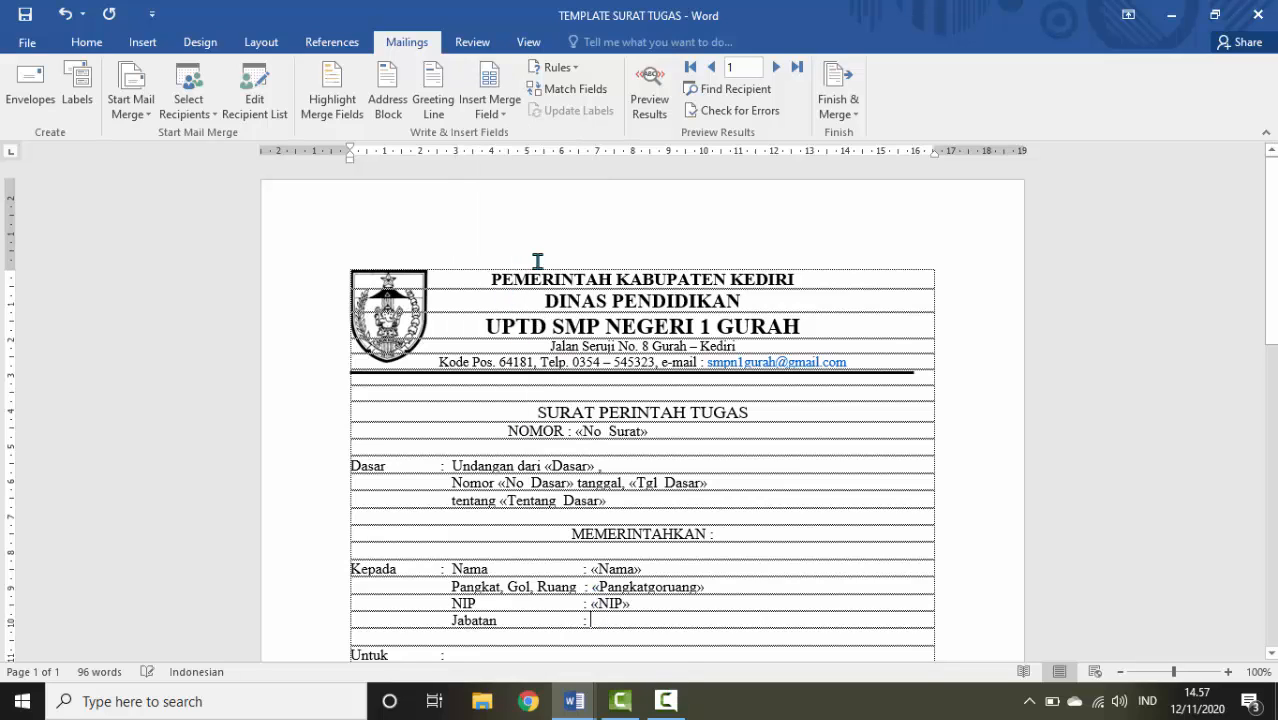
pyautogui.click(498, 122)
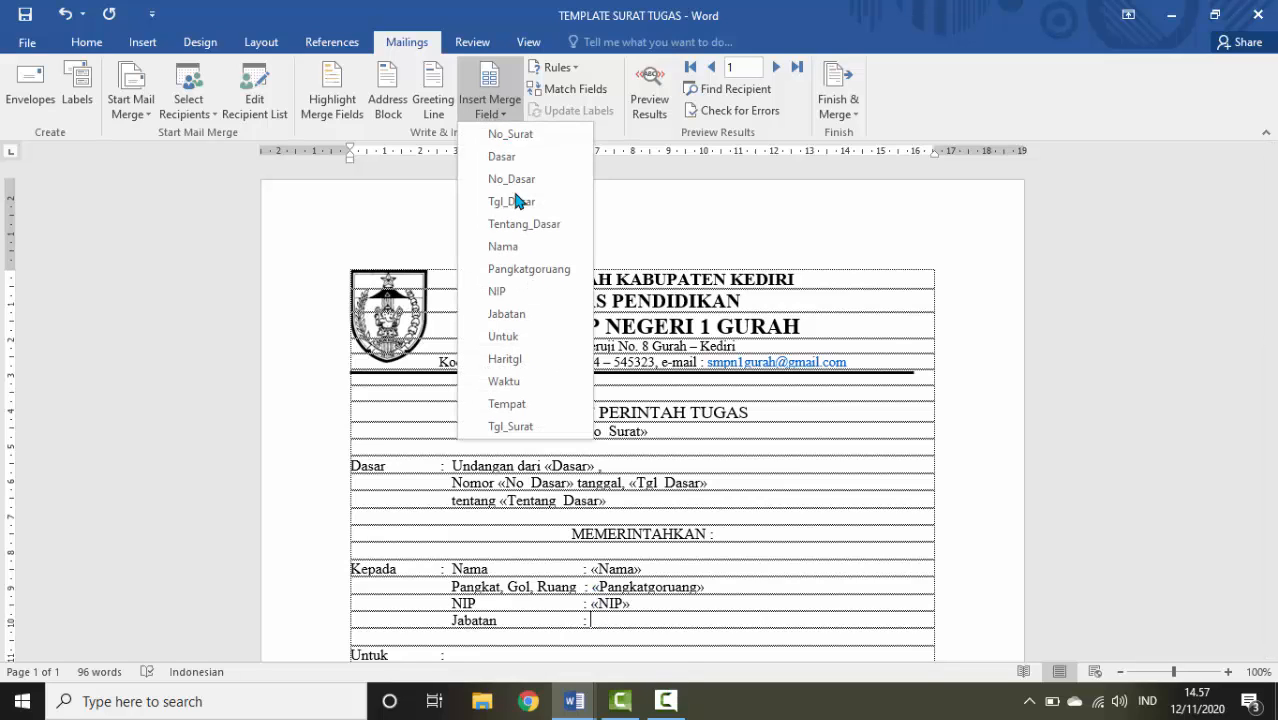
pyautogui.click(541, 322)
# Insert the Untuk, Haritgl, Waktu and Tempat fields into the Untuk, Hari/tanggal, Waktu and Tempat rows
pyautogui.scroll(-2, 759, 531)
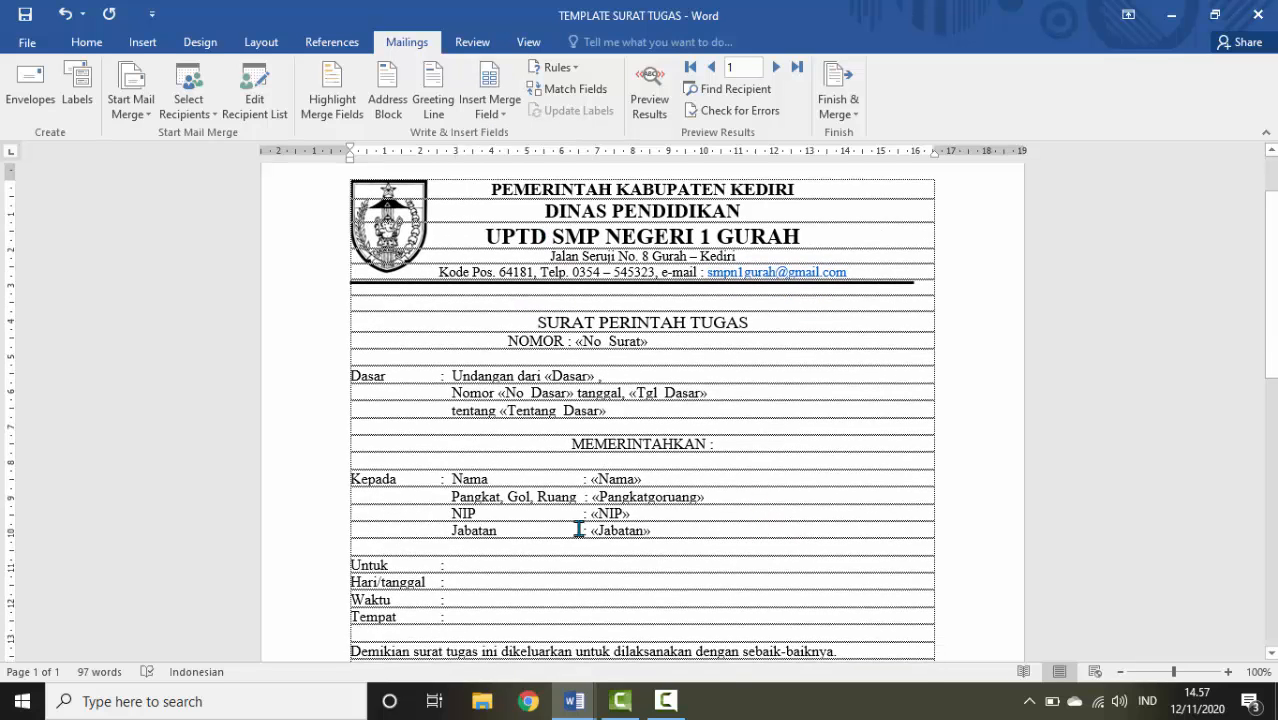
pyautogui.click(457, 566)
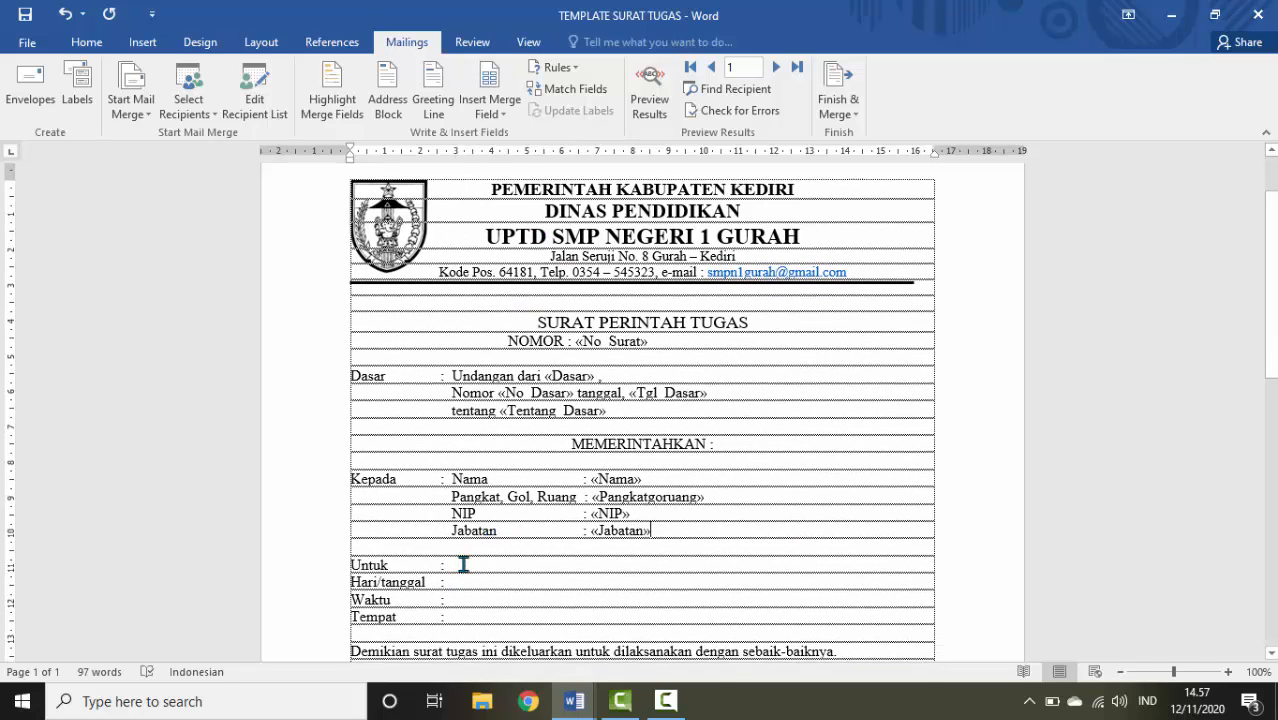
pyautogui.click(498, 115)
pyautogui.click(520, 337)
pyautogui.click(497, 112)
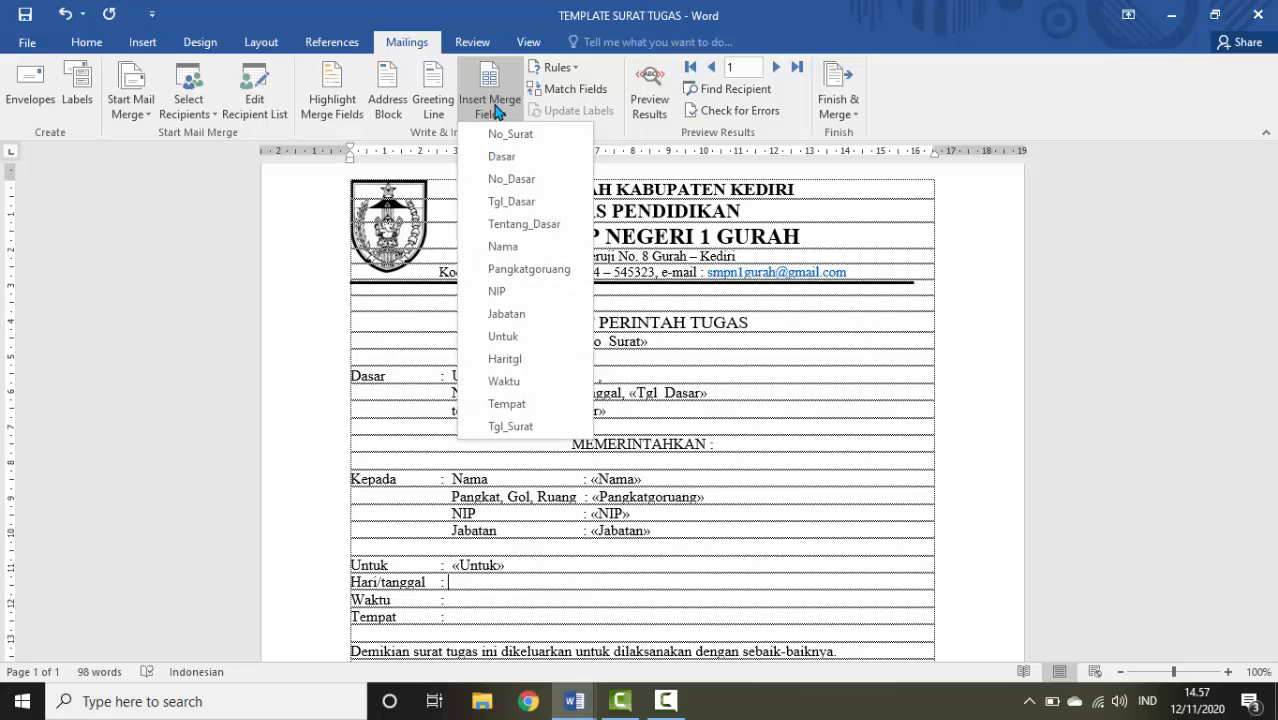
pyautogui.click(505, 358)
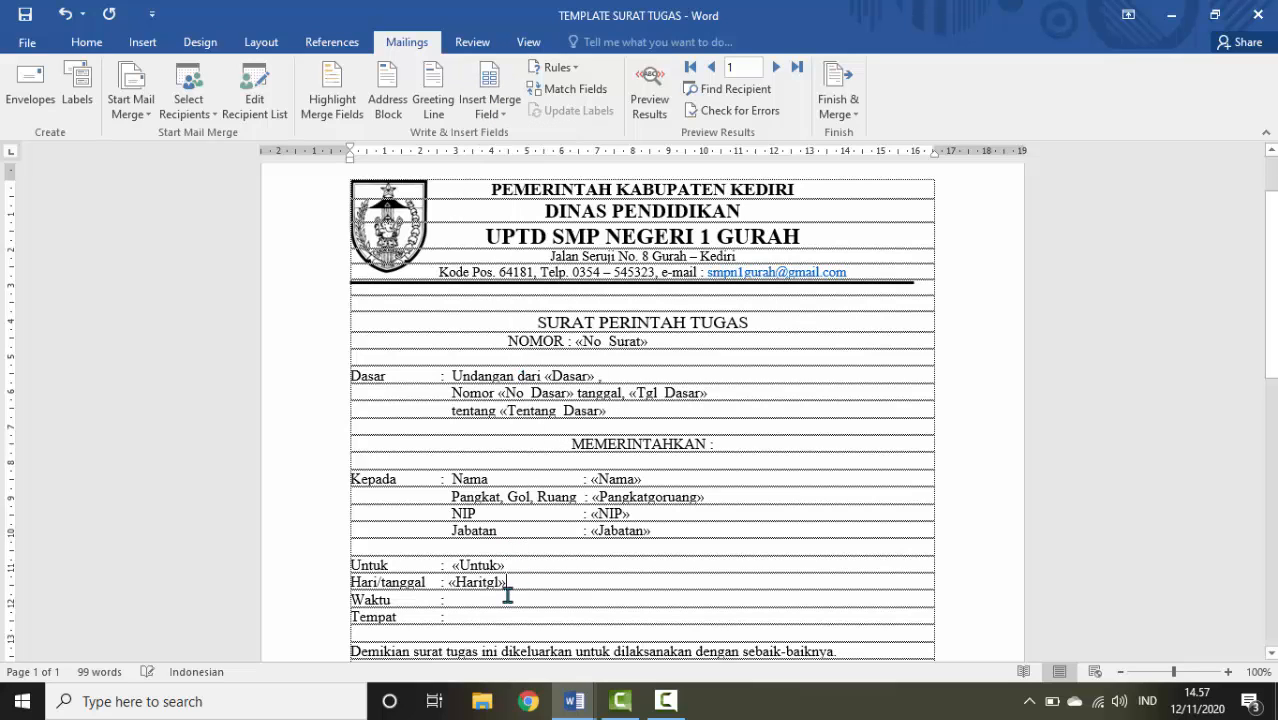
pyautogui.click(499, 593)
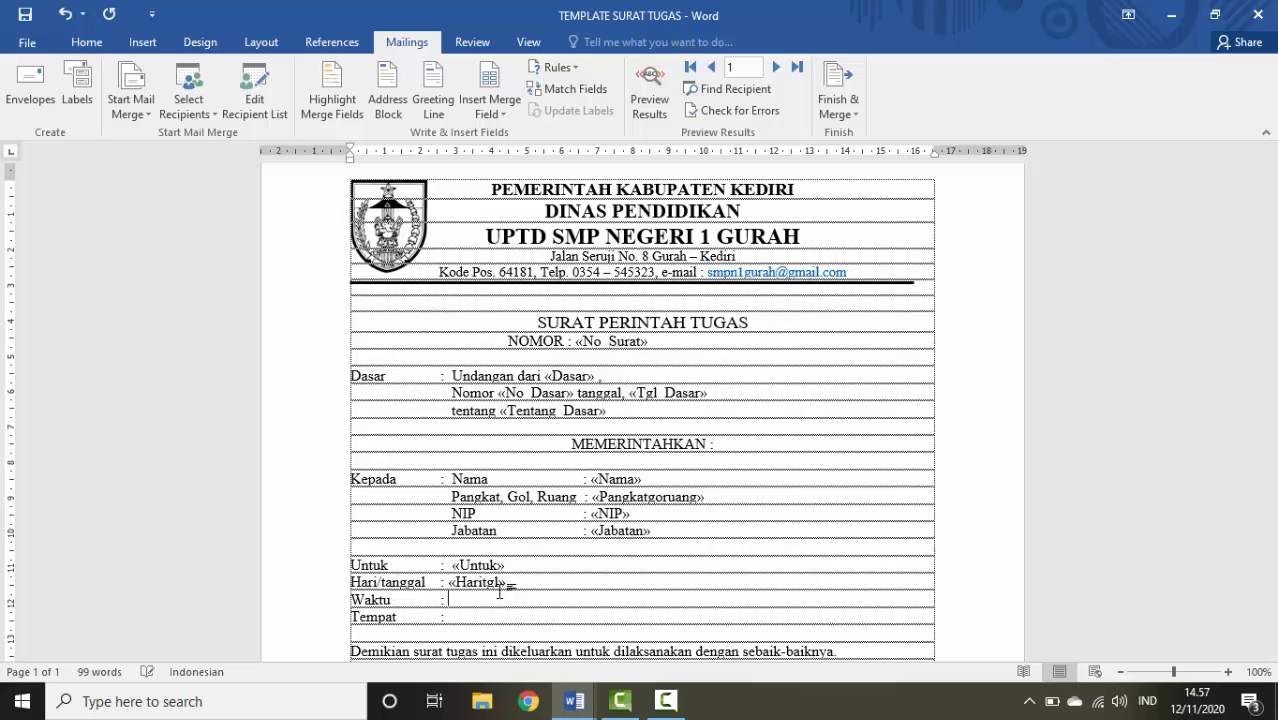
pyautogui.click(495, 112)
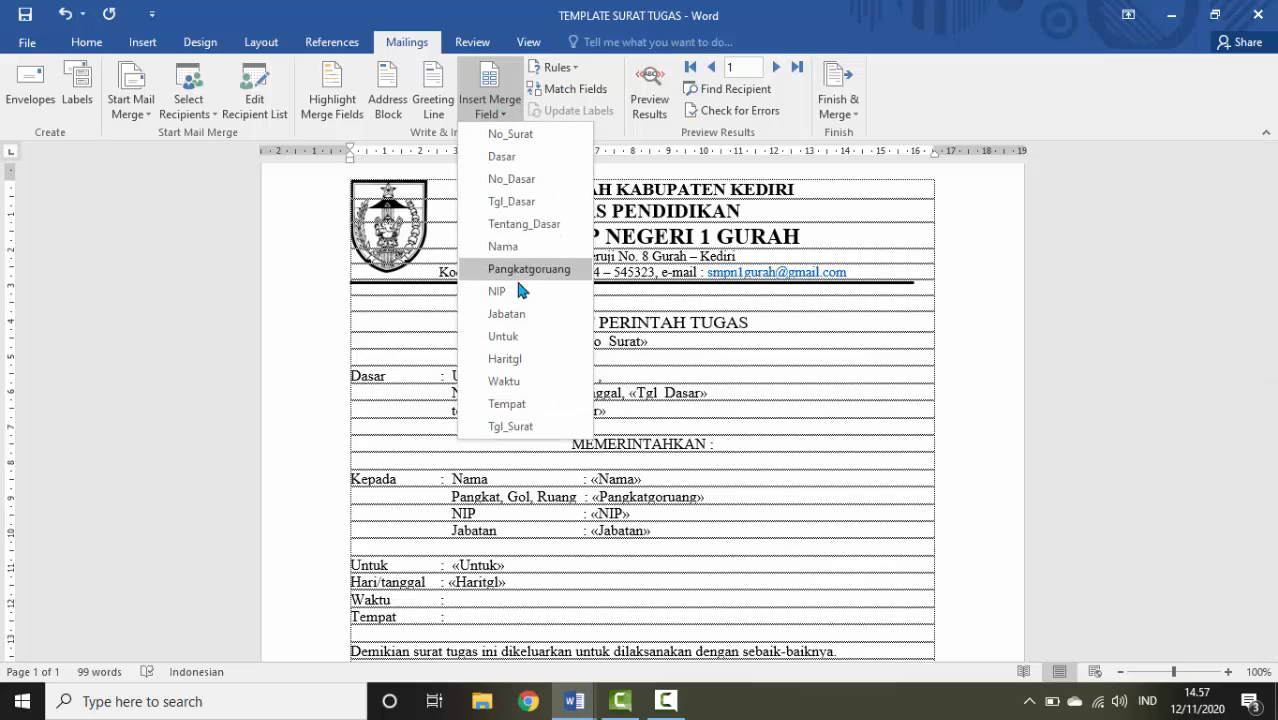
pyautogui.click(522, 380)
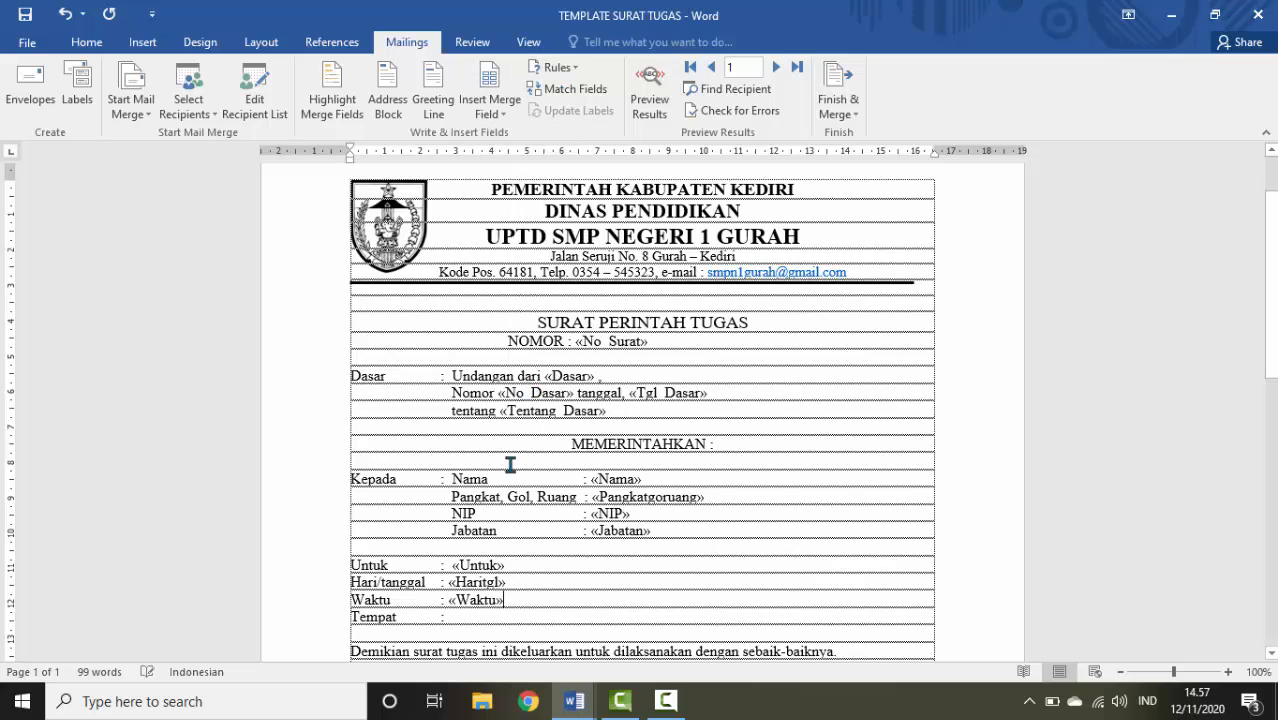
pyautogui.click(474, 615)
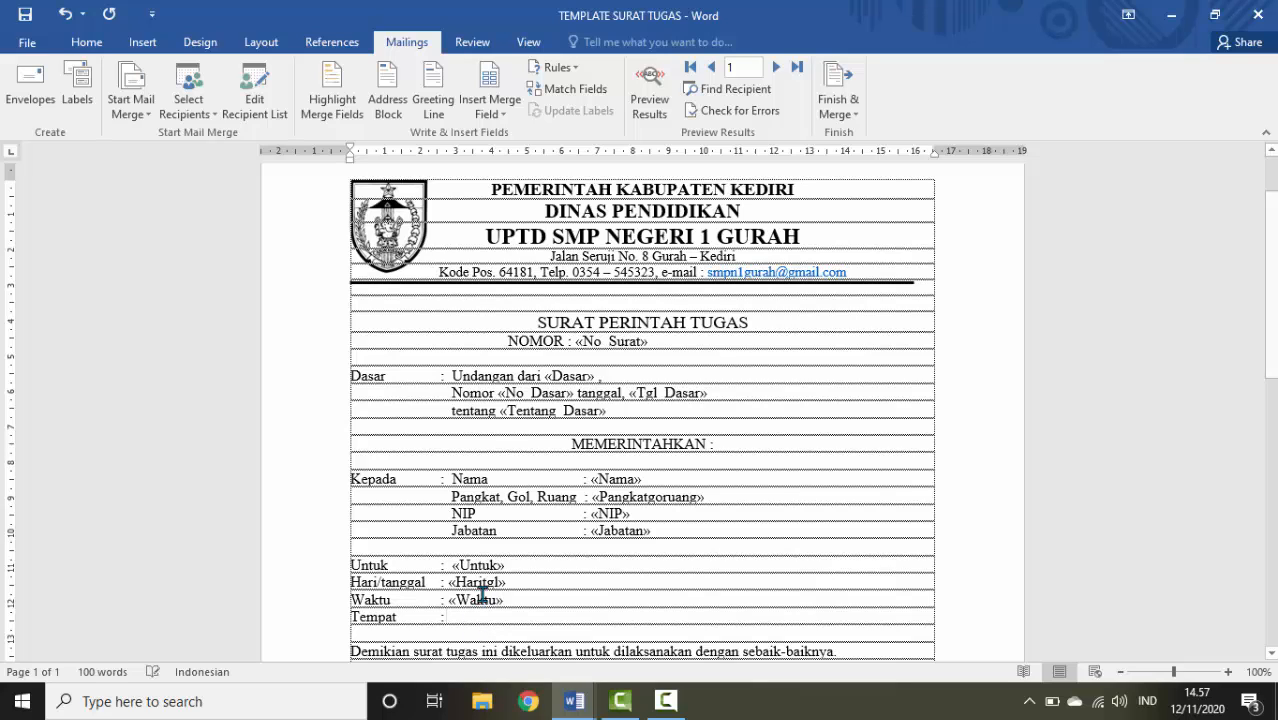
pyautogui.click(491, 116)
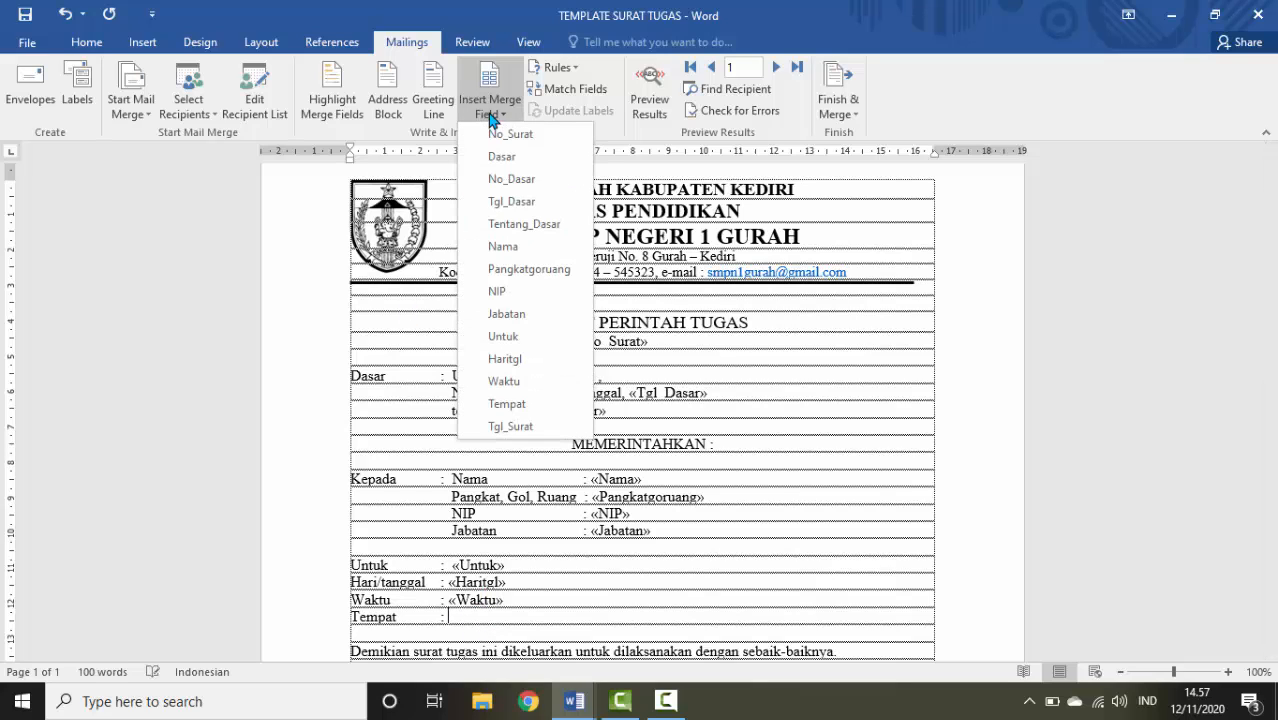
pyautogui.click(506, 404)
# Insert the Tgl_Surat field after 'Pada tanggal,' and review the letter
pyautogui.scroll(-2, 680, 434)
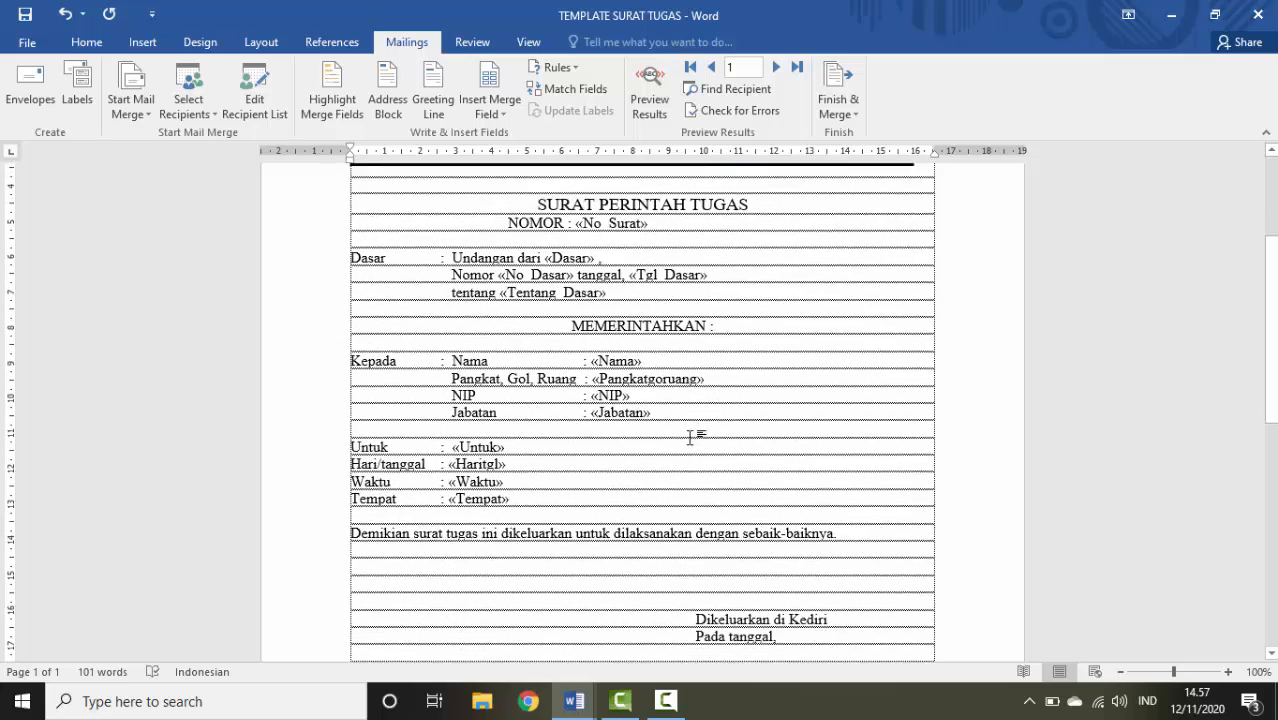
pyautogui.scroll(-1, 690, 437)
pyautogui.click(830, 574)
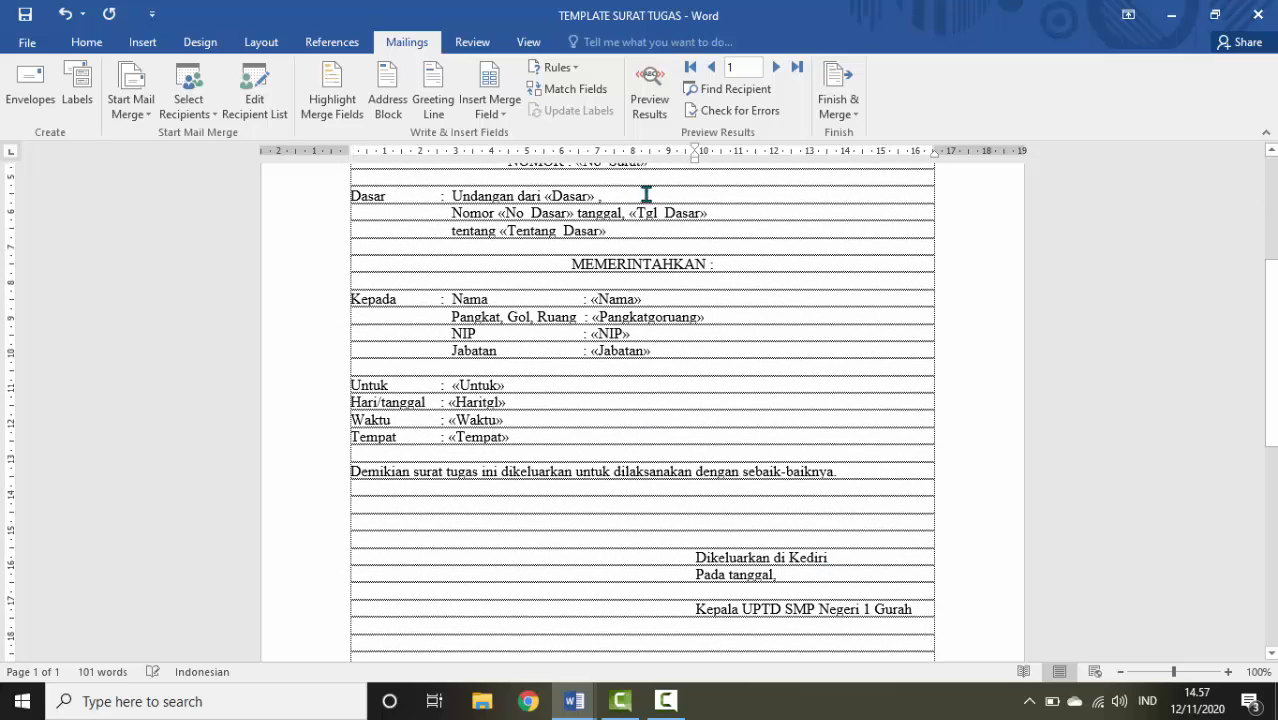
pyautogui.click(490, 116)
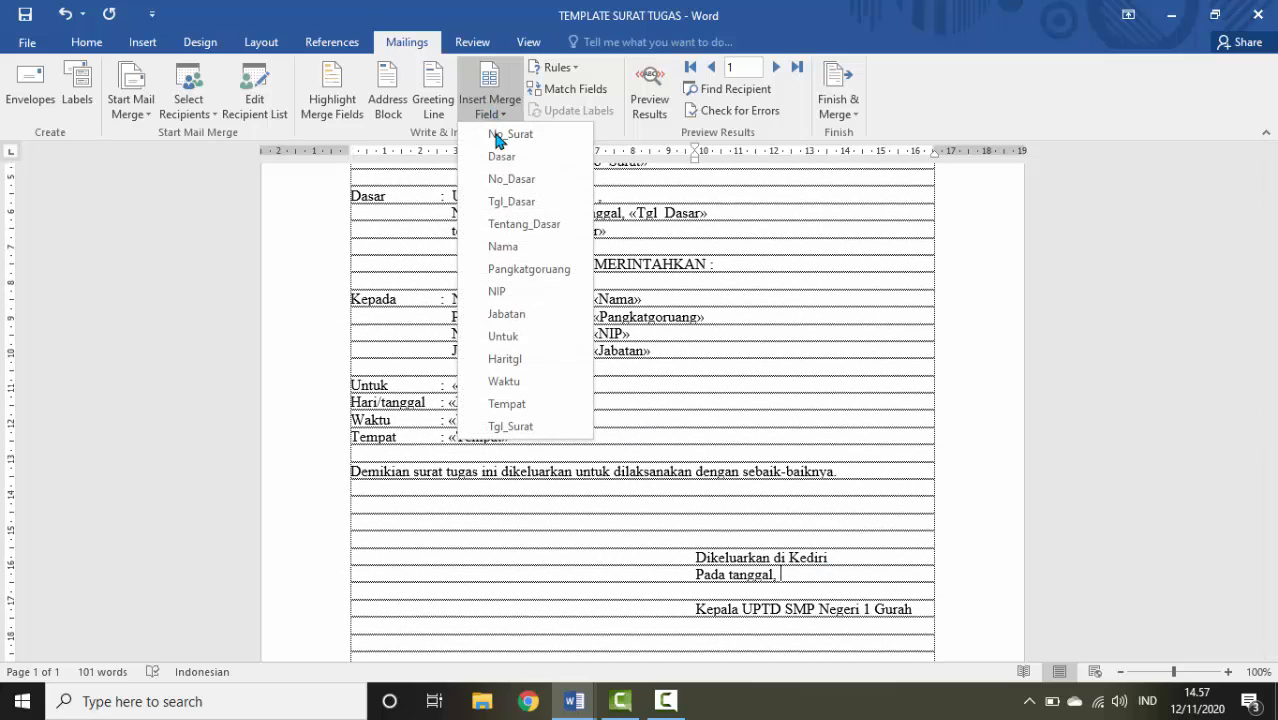
pyautogui.click(515, 426)
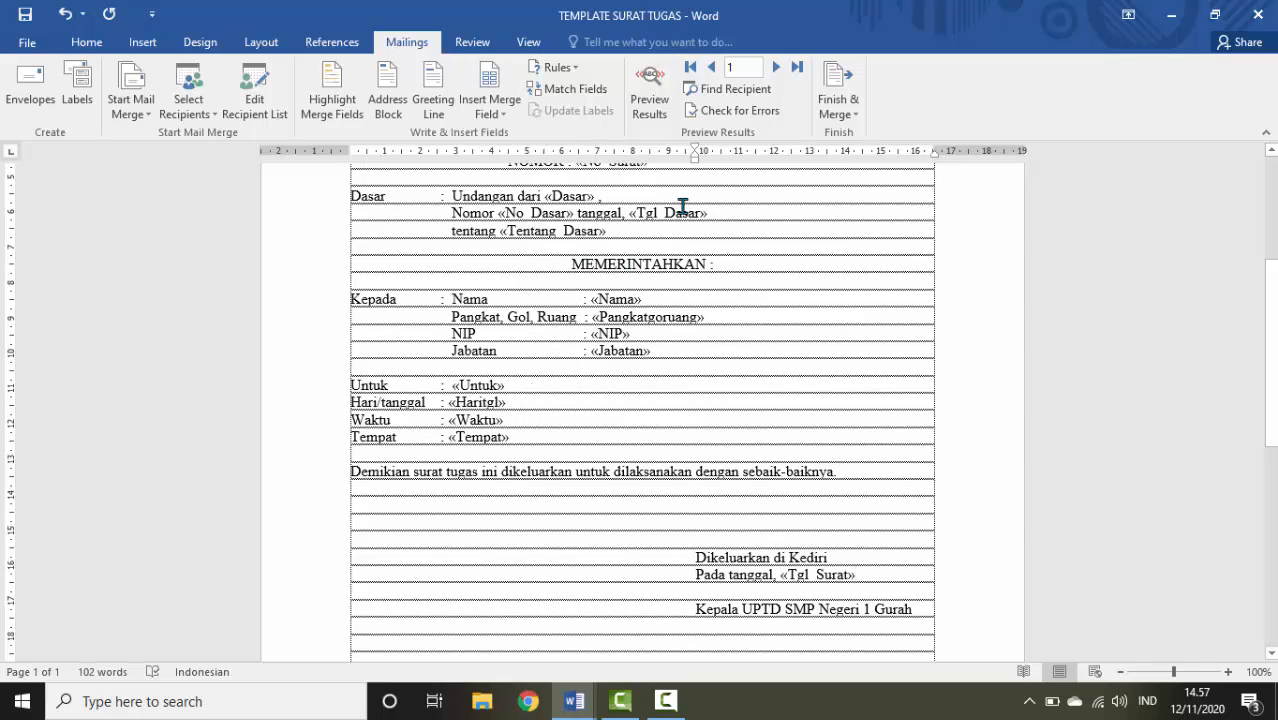
pyautogui.scroll(2, 806, 399)
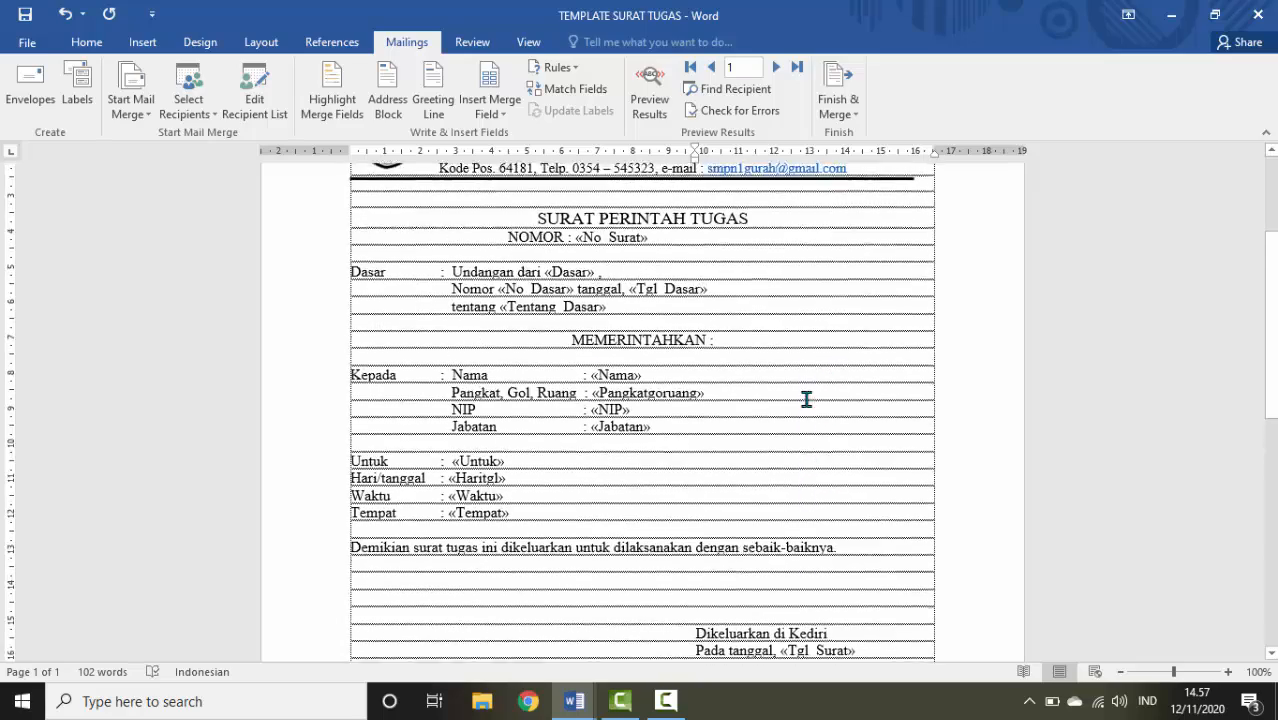
pyautogui.scroll(2, 806, 399)
pyautogui.scroll(-1, 806, 399)
pyautogui.scroll(2, 805, 398)
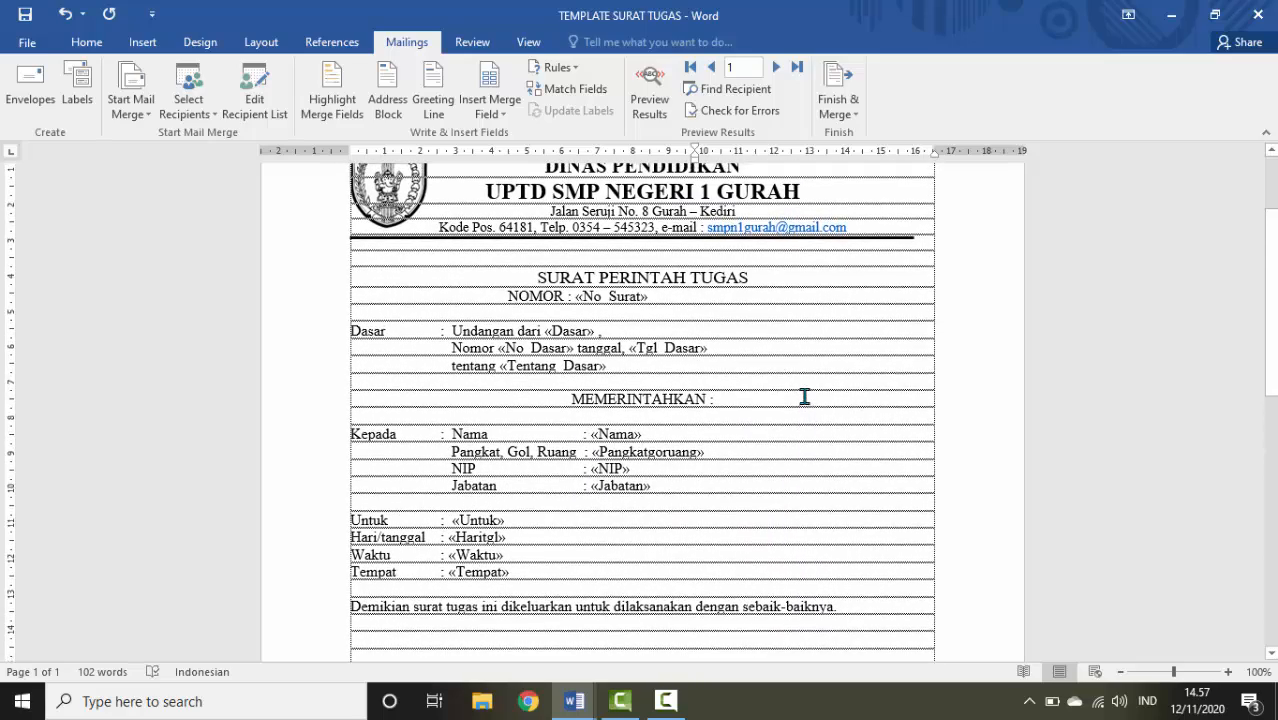
pyautogui.scroll(1, 805, 397)
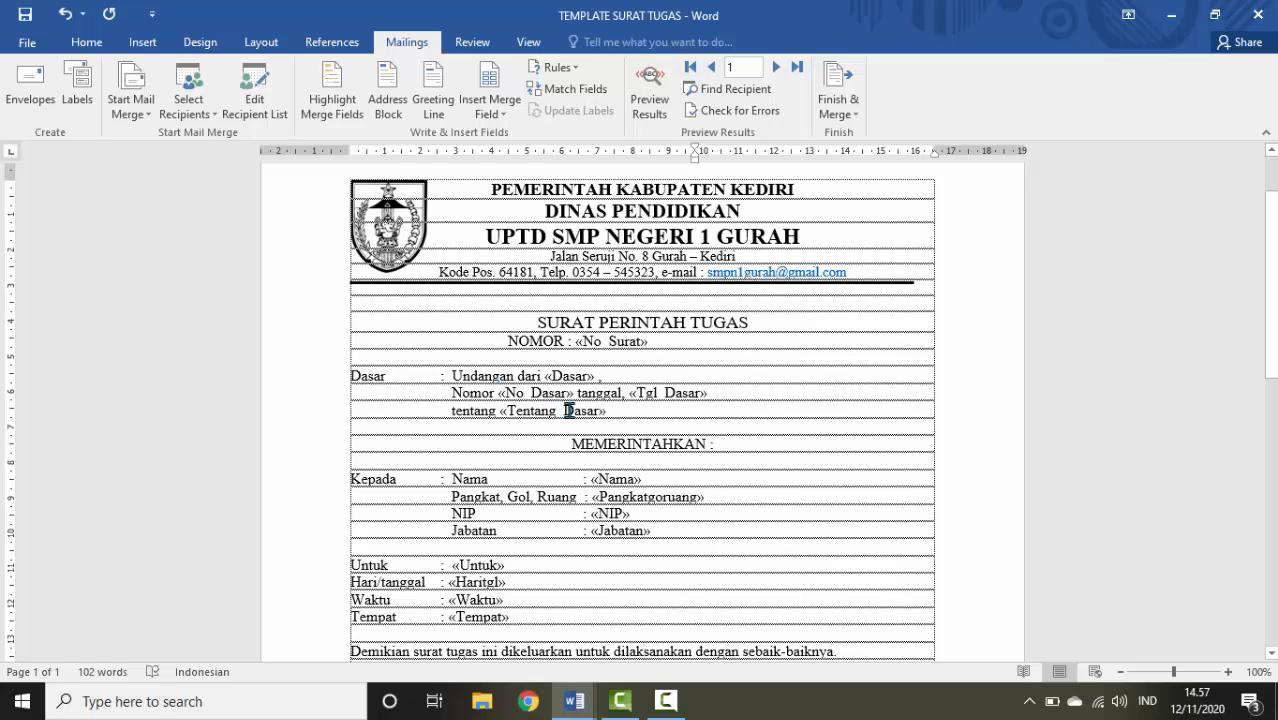
# Preview record 1's merged data in the letter, e.g. Rapat Koordinasi PPDB
pyautogui.click(654, 98)
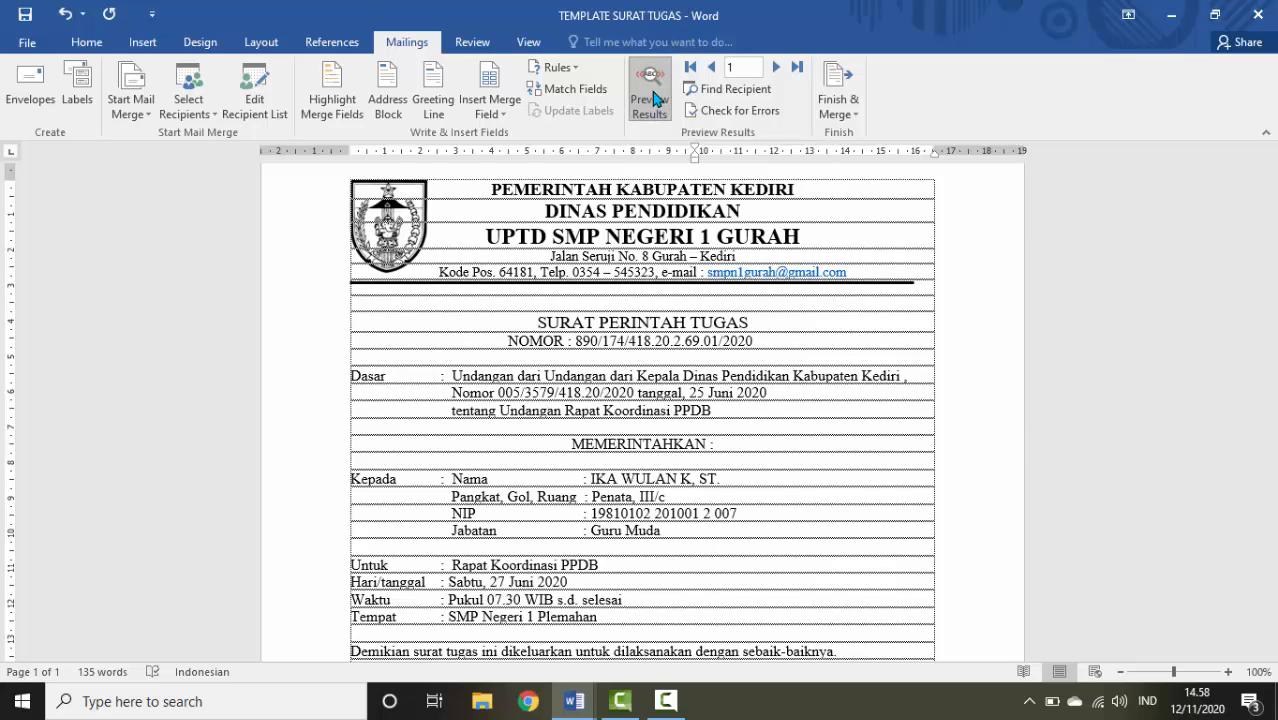
pyautogui.scroll(-5, 630, 485)
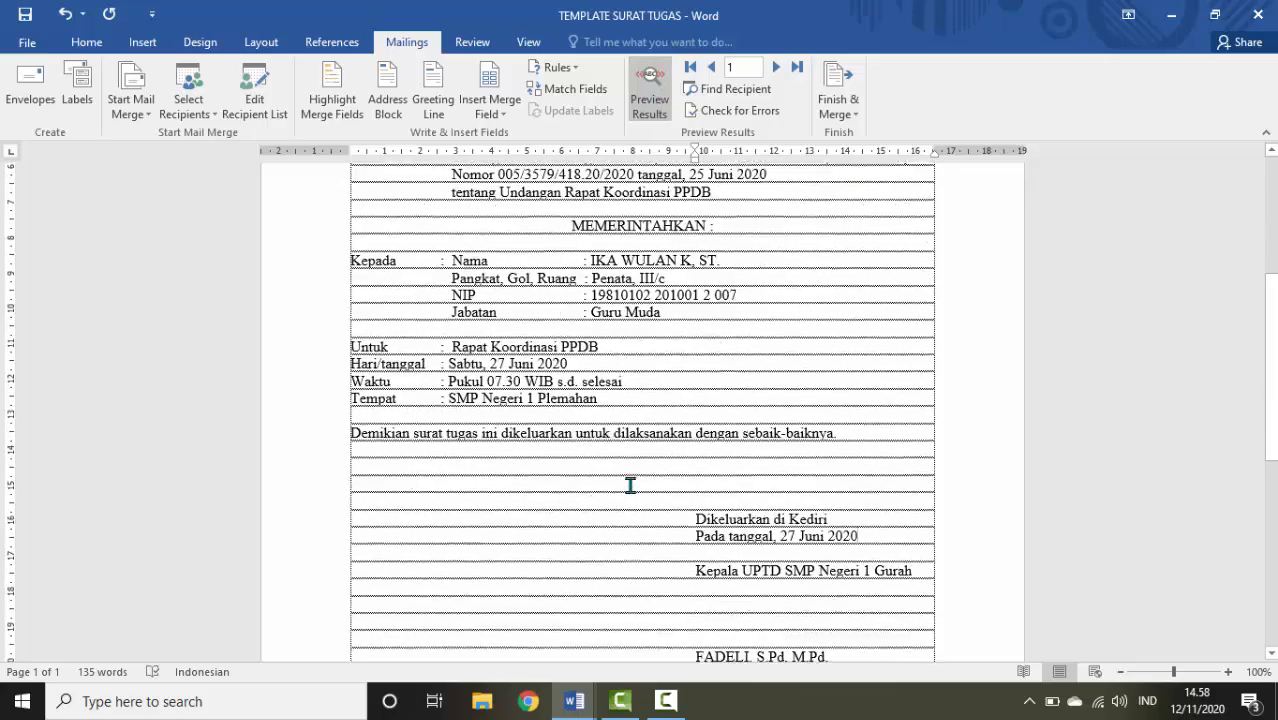
pyautogui.scroll(2, 630, 485)
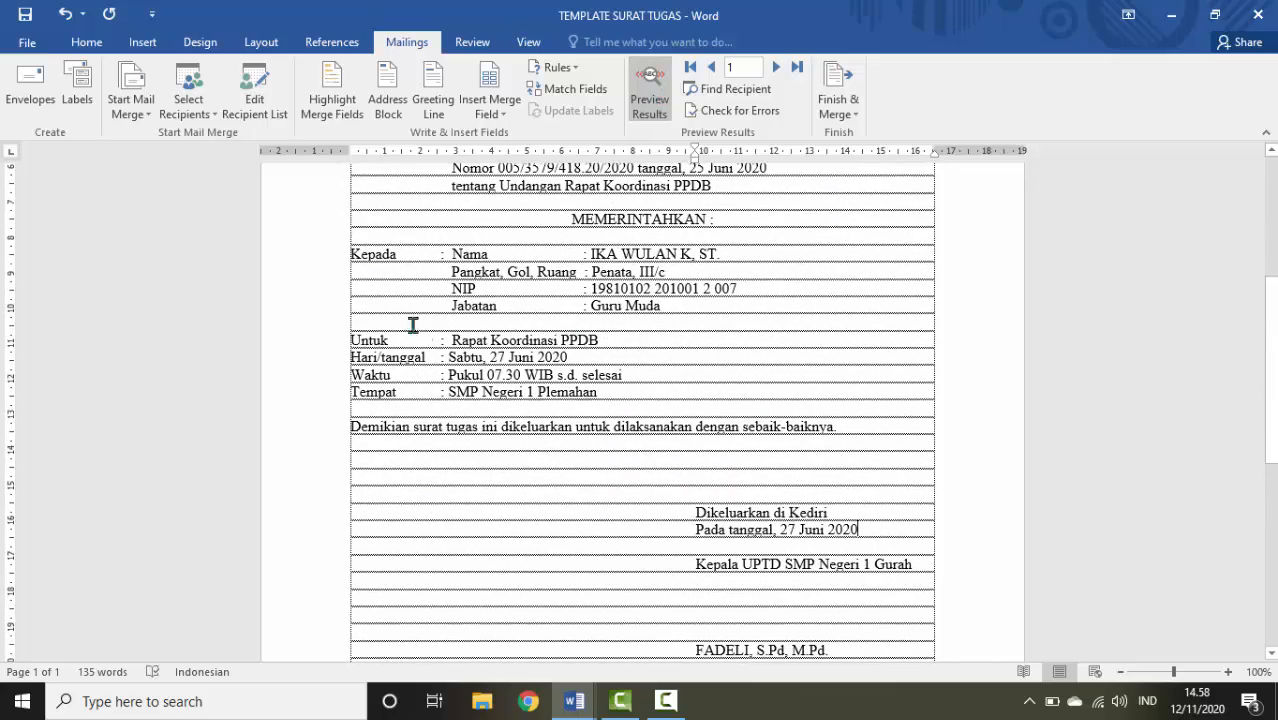
pyautogui.scroll(1, 356, 364)
pyautogui.scroll(2, 616, 331)
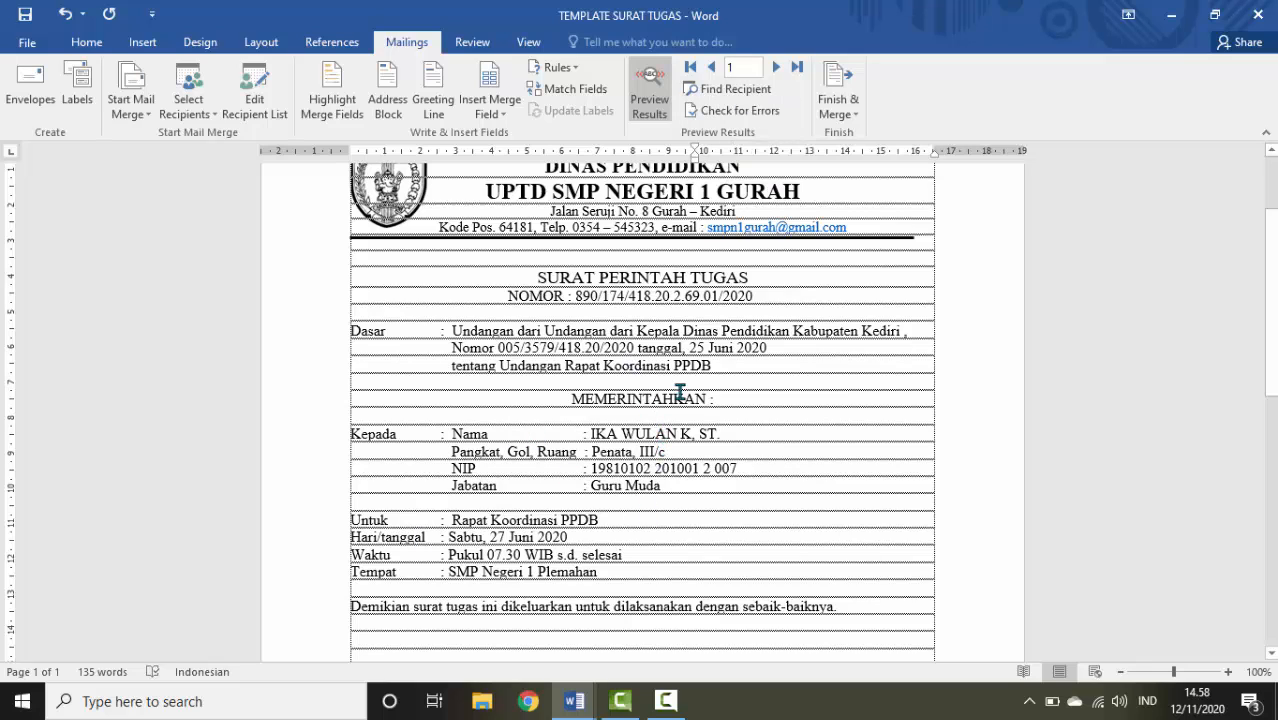
pyautogui.click(843, 110)
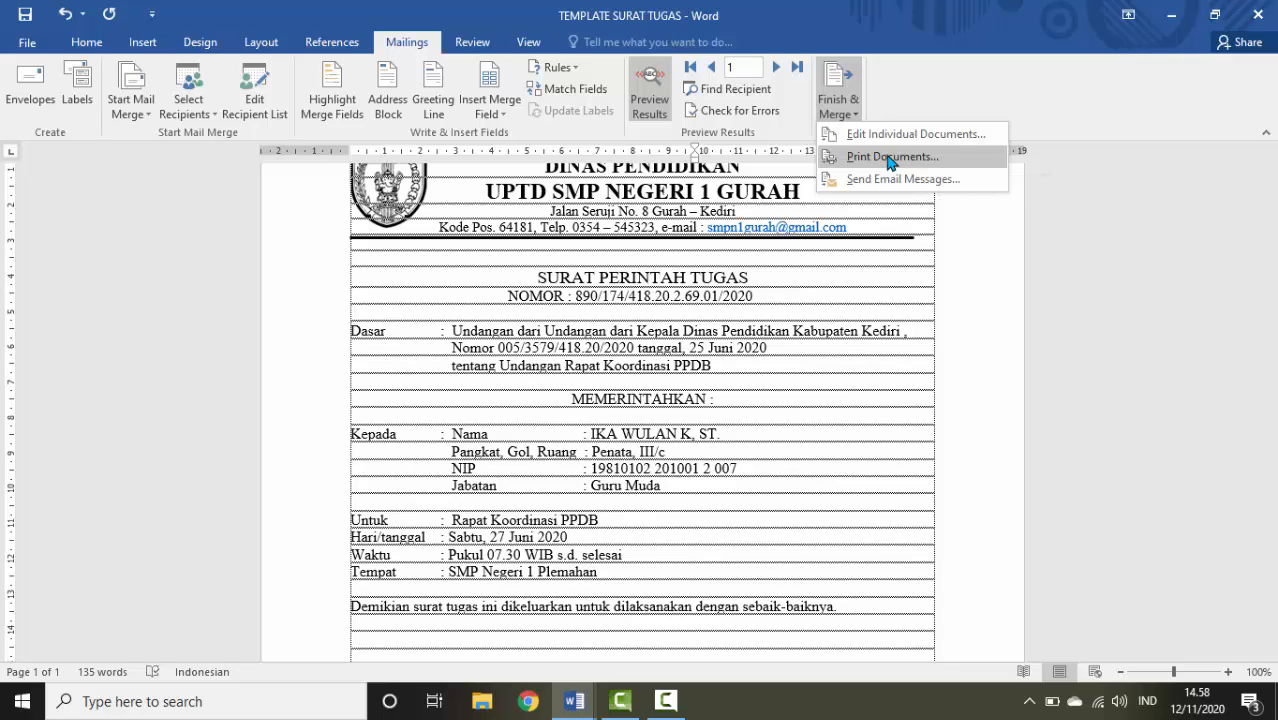
pyautogui.click(891, 284)
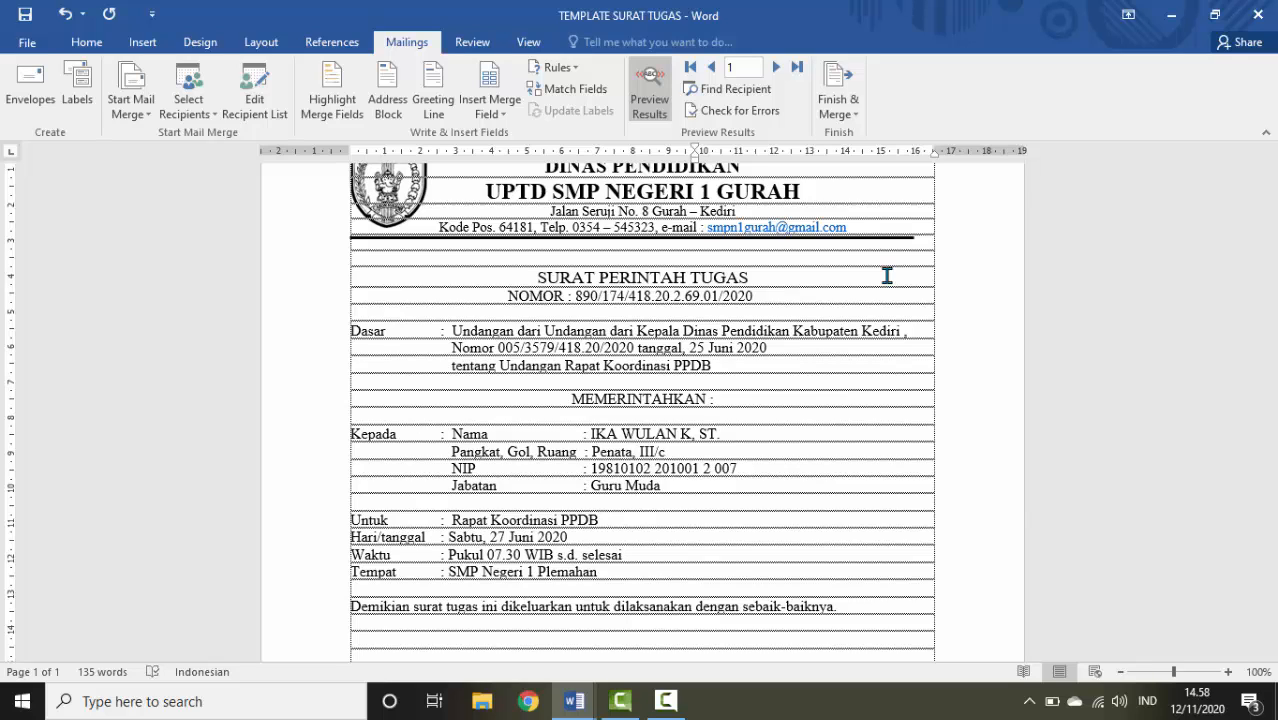
pyautogui.click(776, 67)
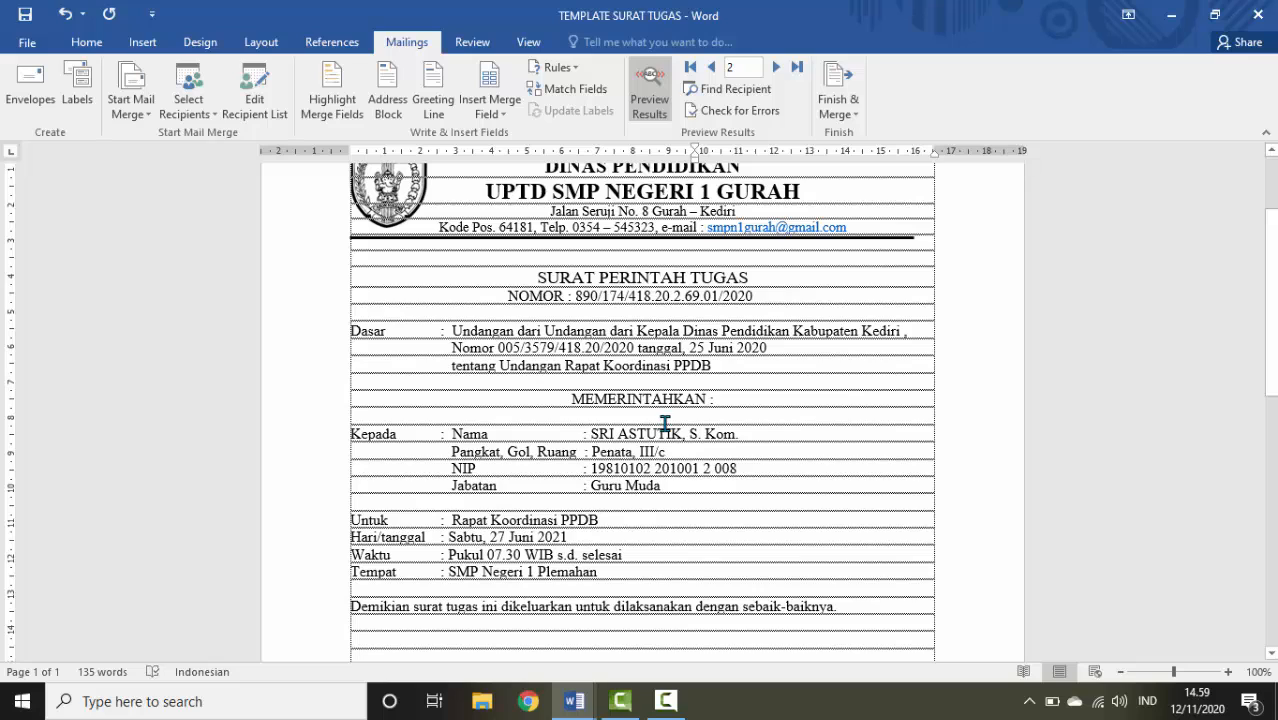
pyautogui.click(713, 68)
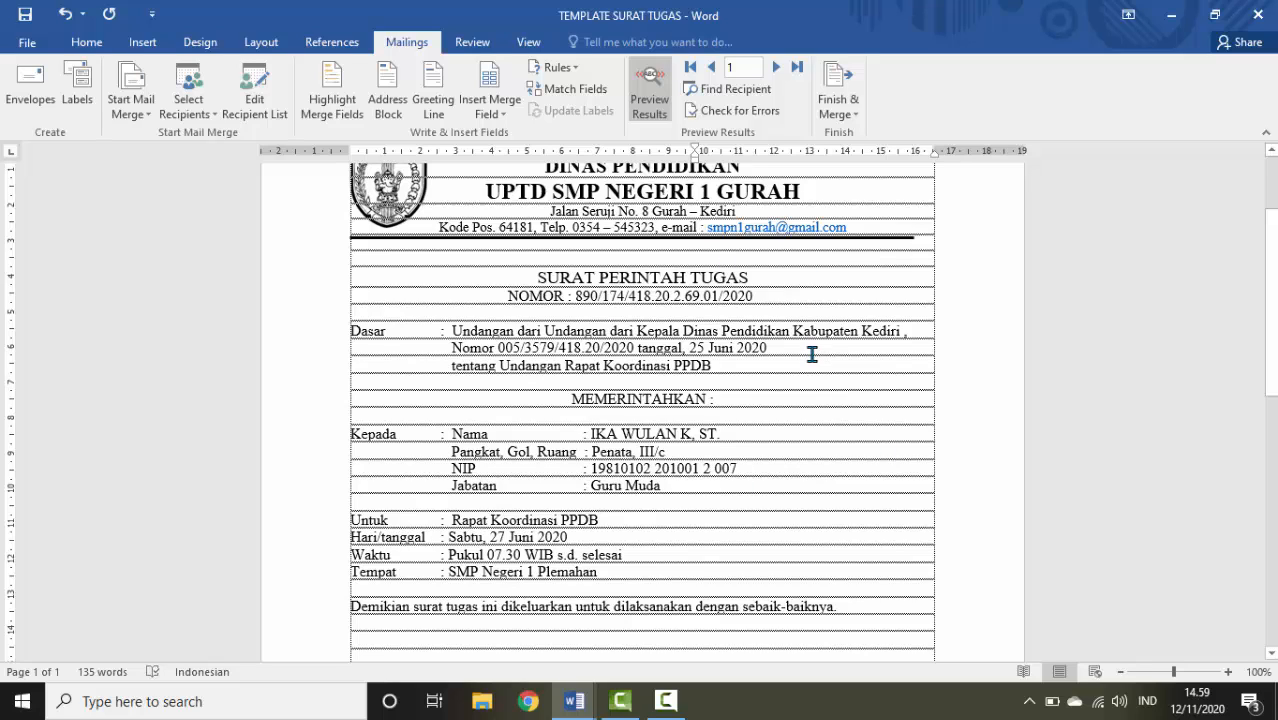
# Open Merge to Printer via Finish & Merge and set the record range from 1 to 2
pyautogui.click(845, 110)
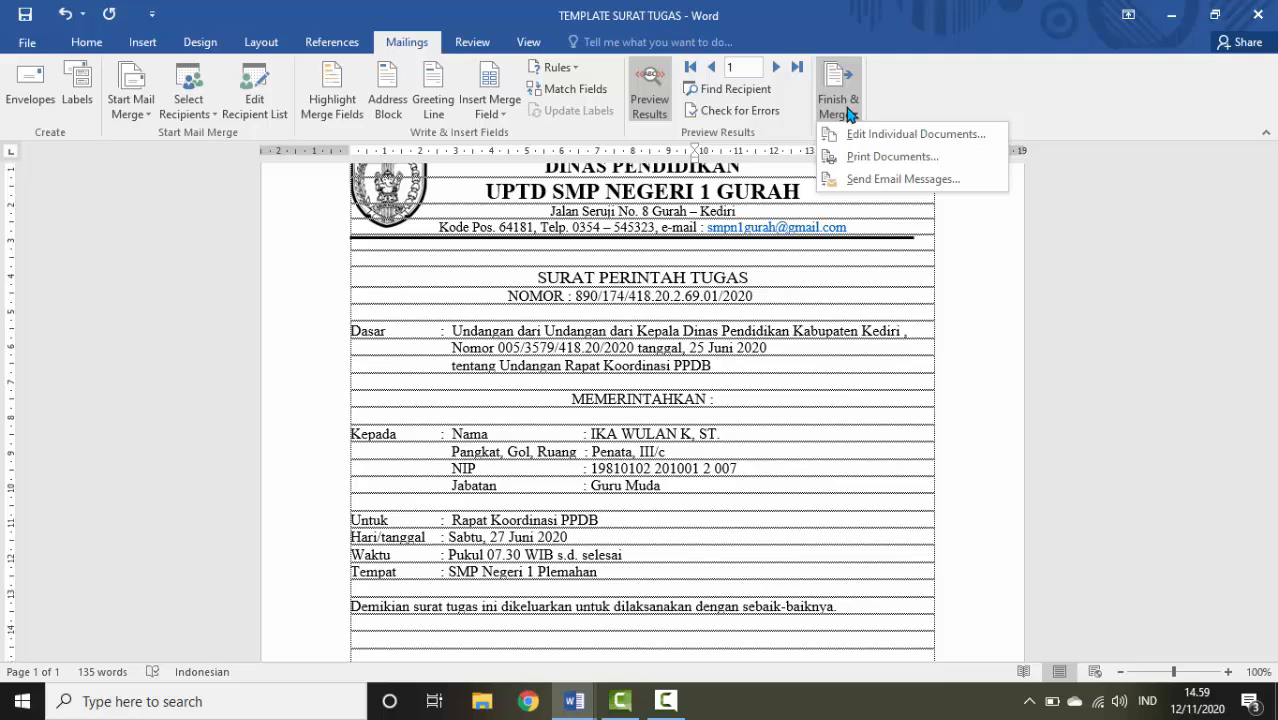
pyautogui.click(880, 158)
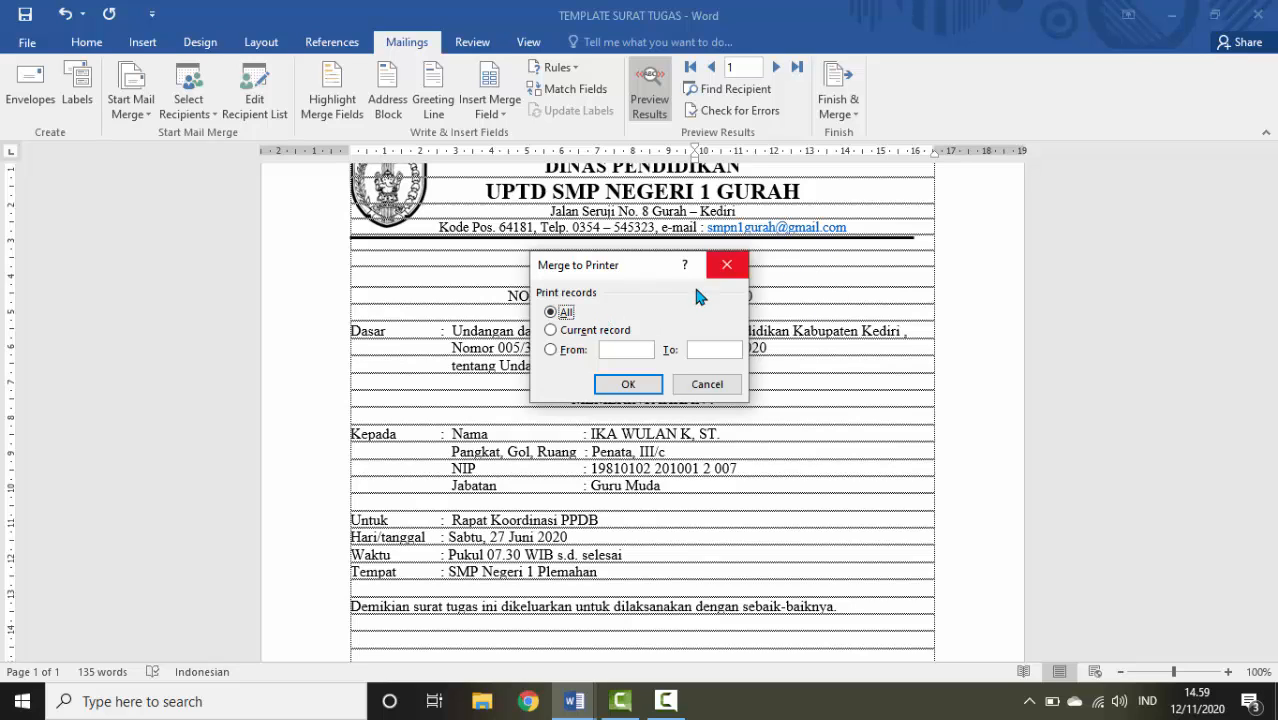
pyautogui.click(595, 333)
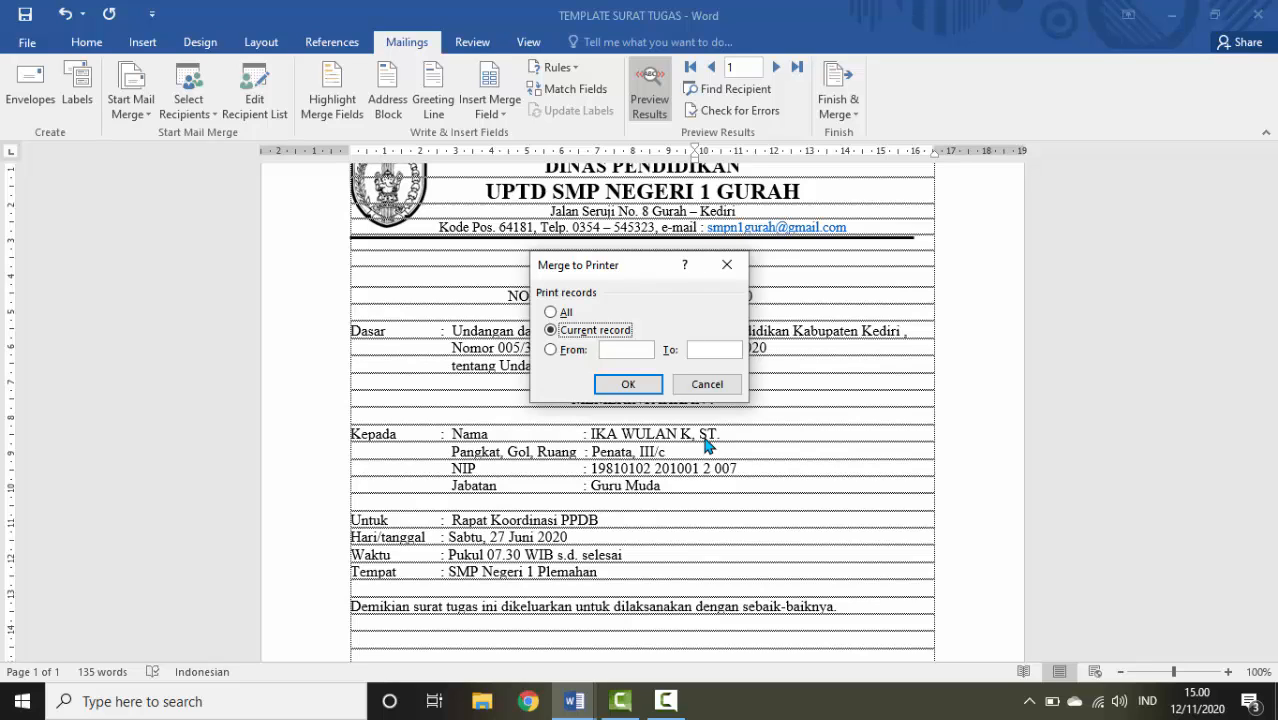
pyautogui.click(550, 351)
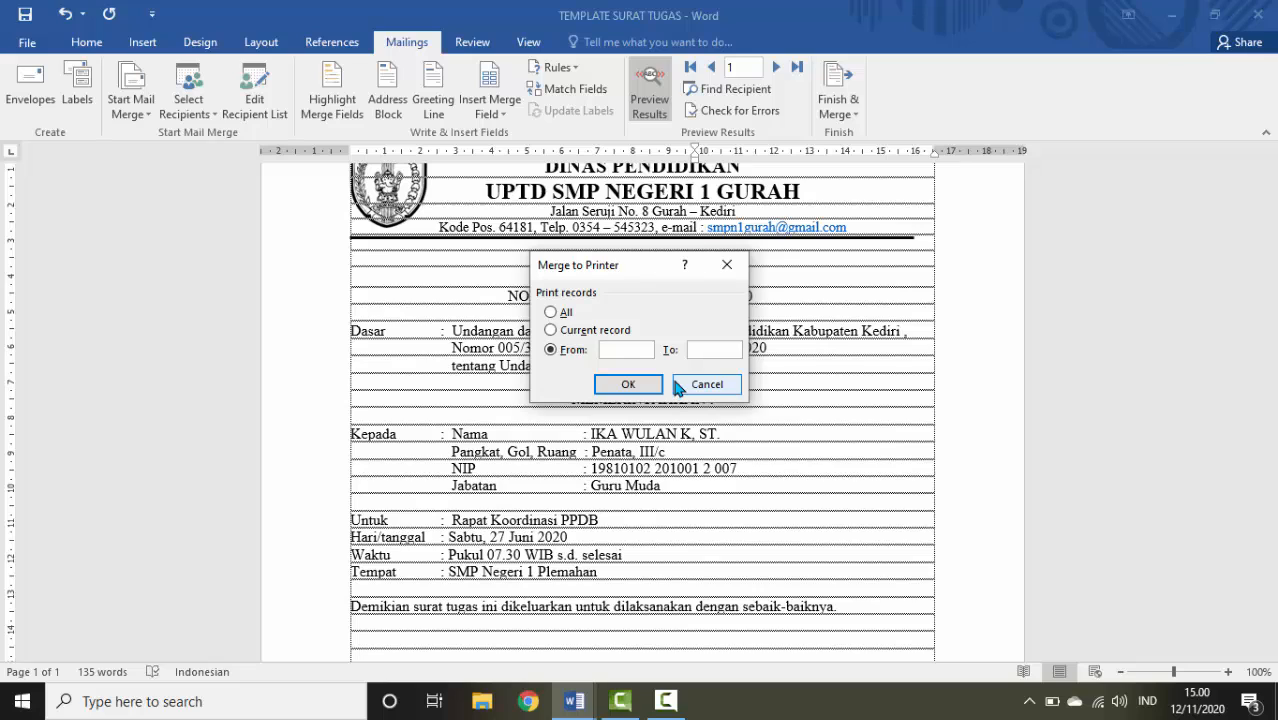
pyautogui.write('1')
pyautogui.click(720, 347)
pyautogui.write('2')
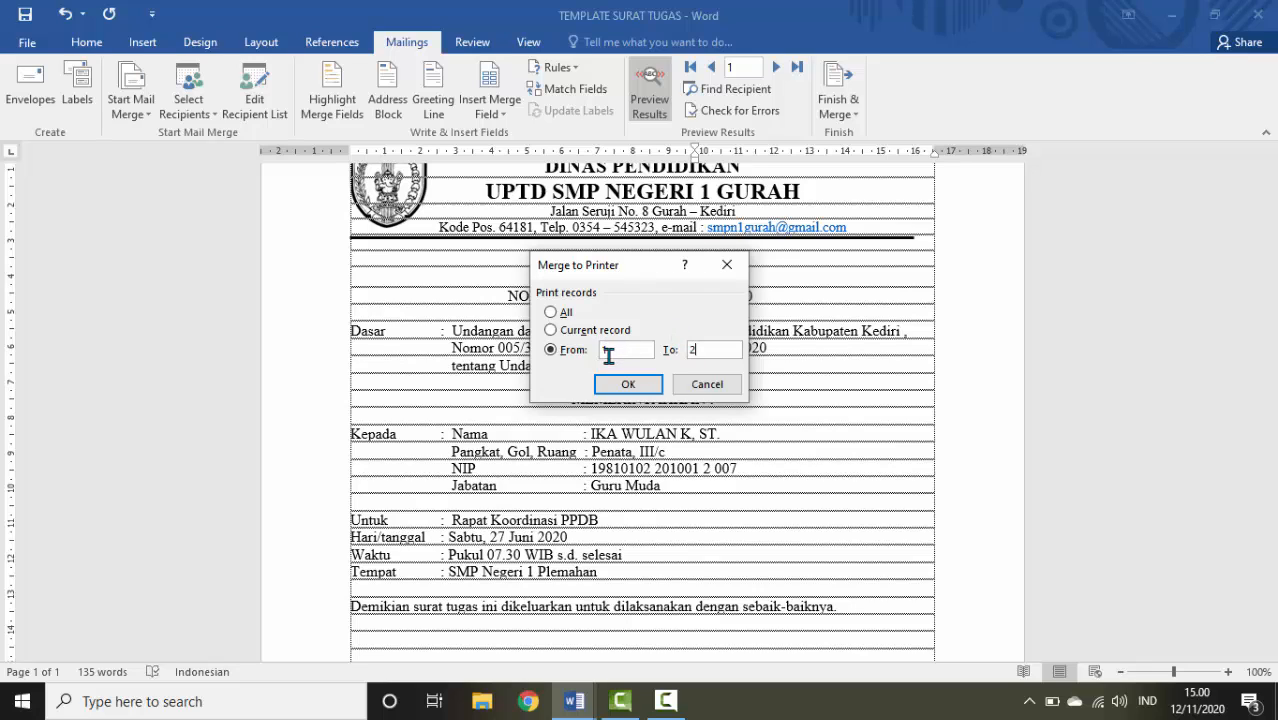
# Cancel the Merge to Printer dialog and scroll through the record 1 preview
pyautogui.click(707, 386)
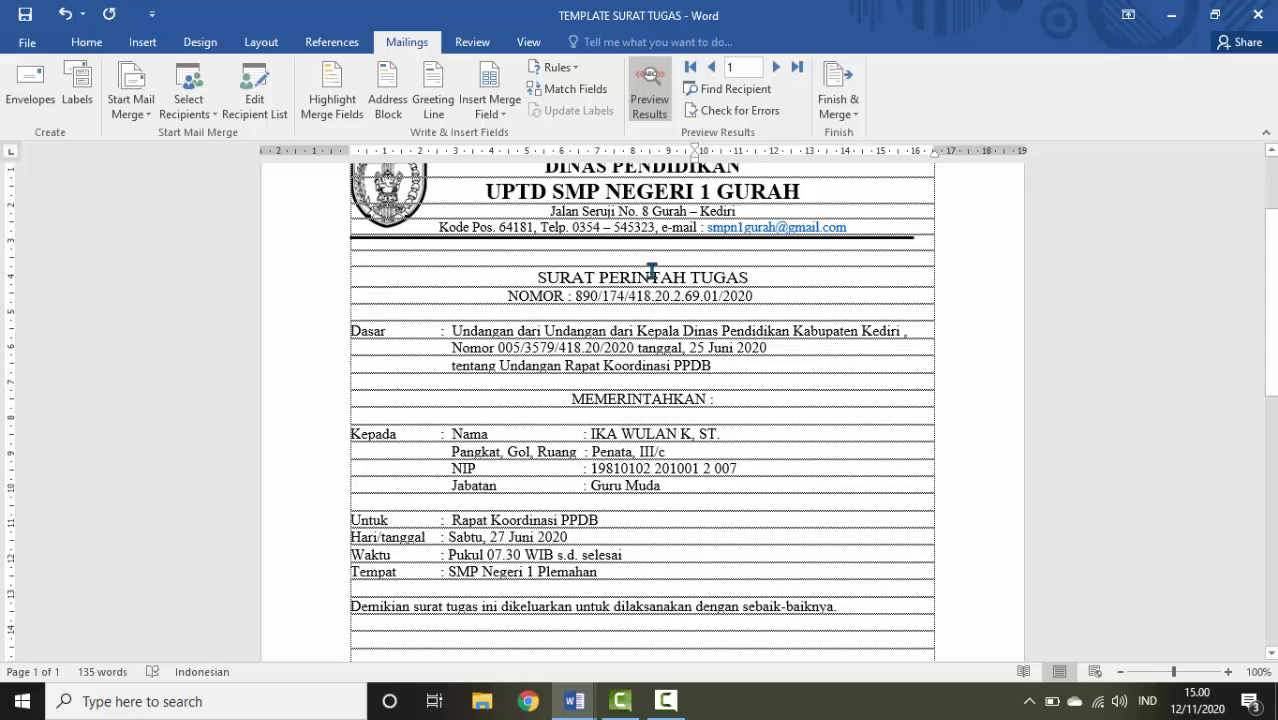
pyautogui.scroll(-3, 651, 272)
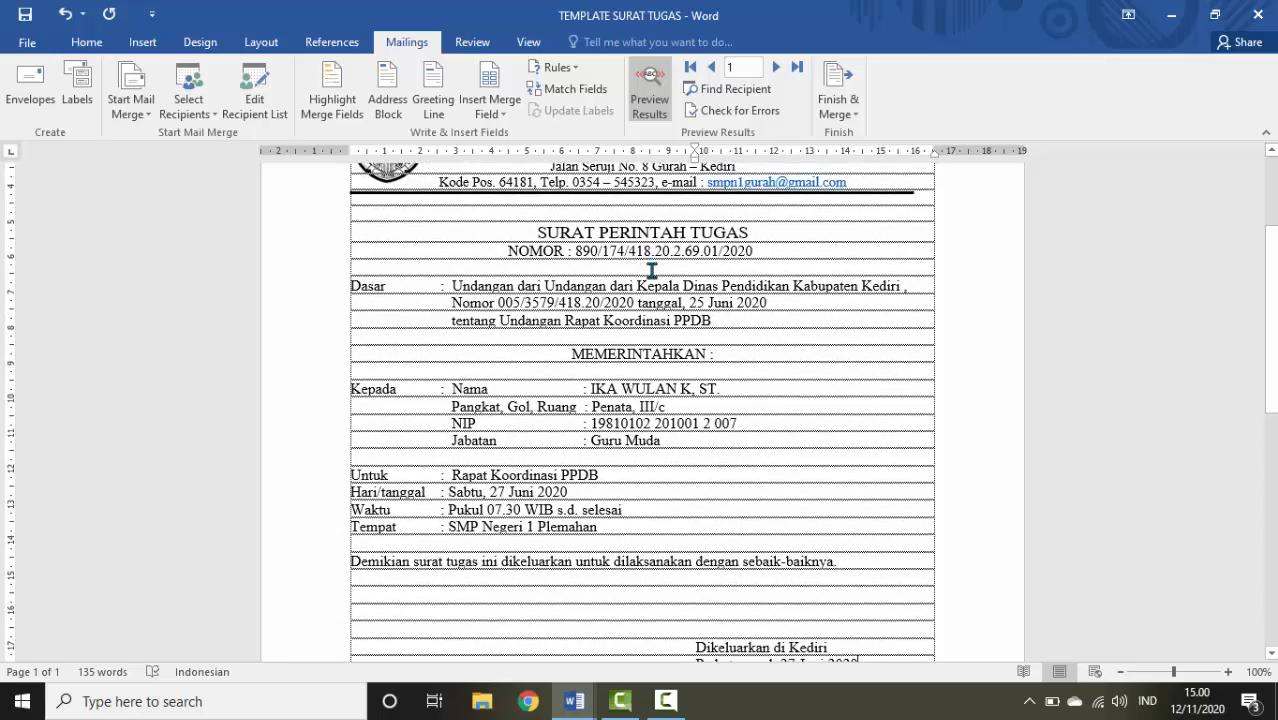
pyautogui.scroll(4, 651, 272)
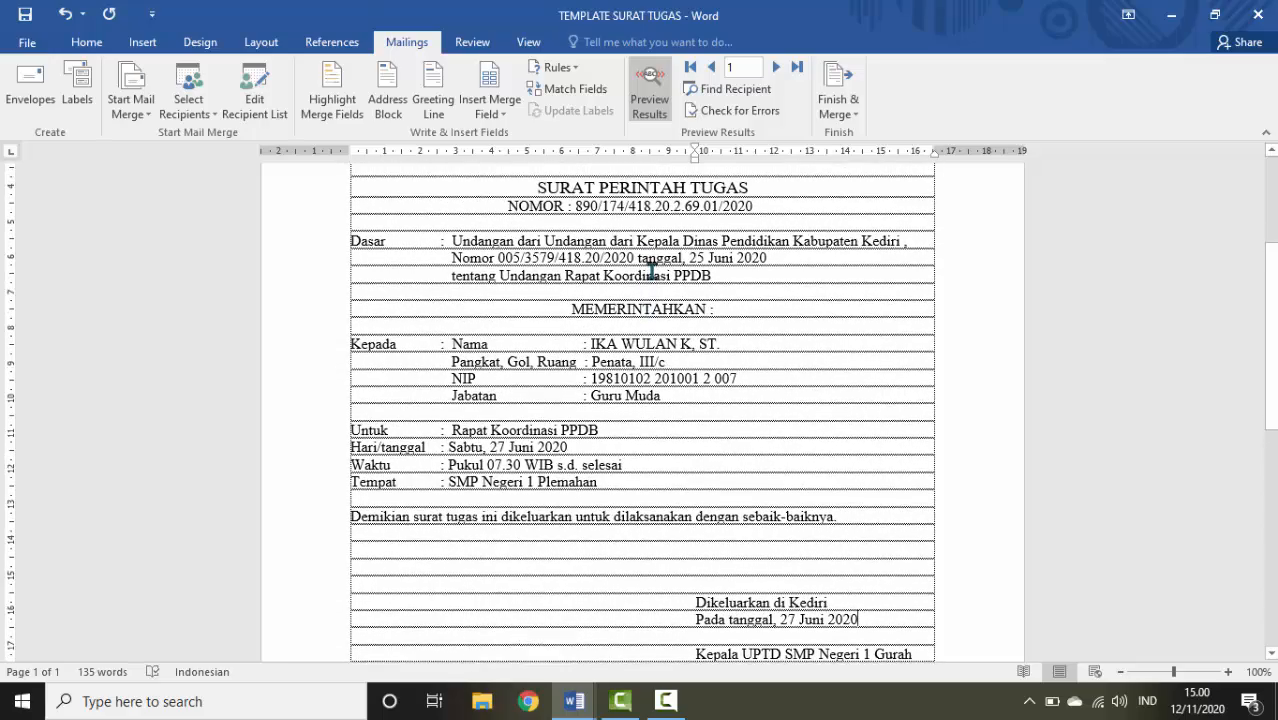
pyautogui.scroll(-4, 649, 274)
pyautogui.scroll(-6, 649, 274)
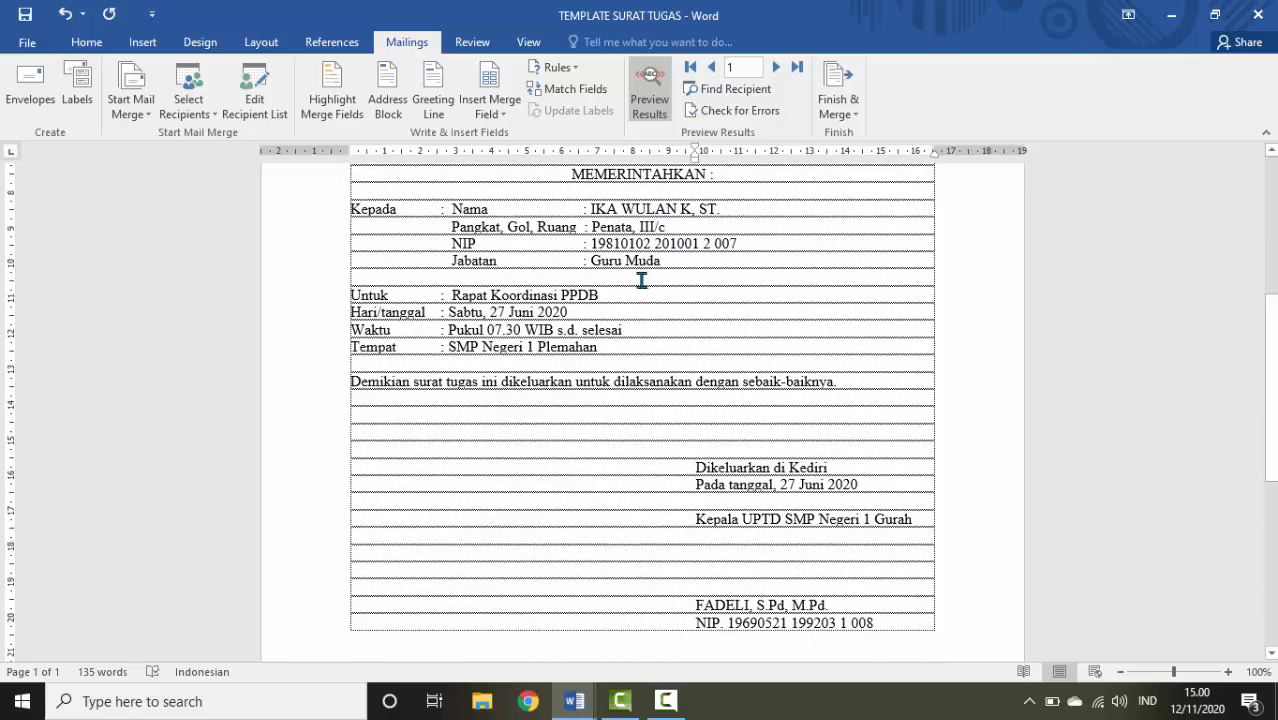
pyautogui.scroll(3, 641, 280)
pyautogui.scroll(6, 641, 280)
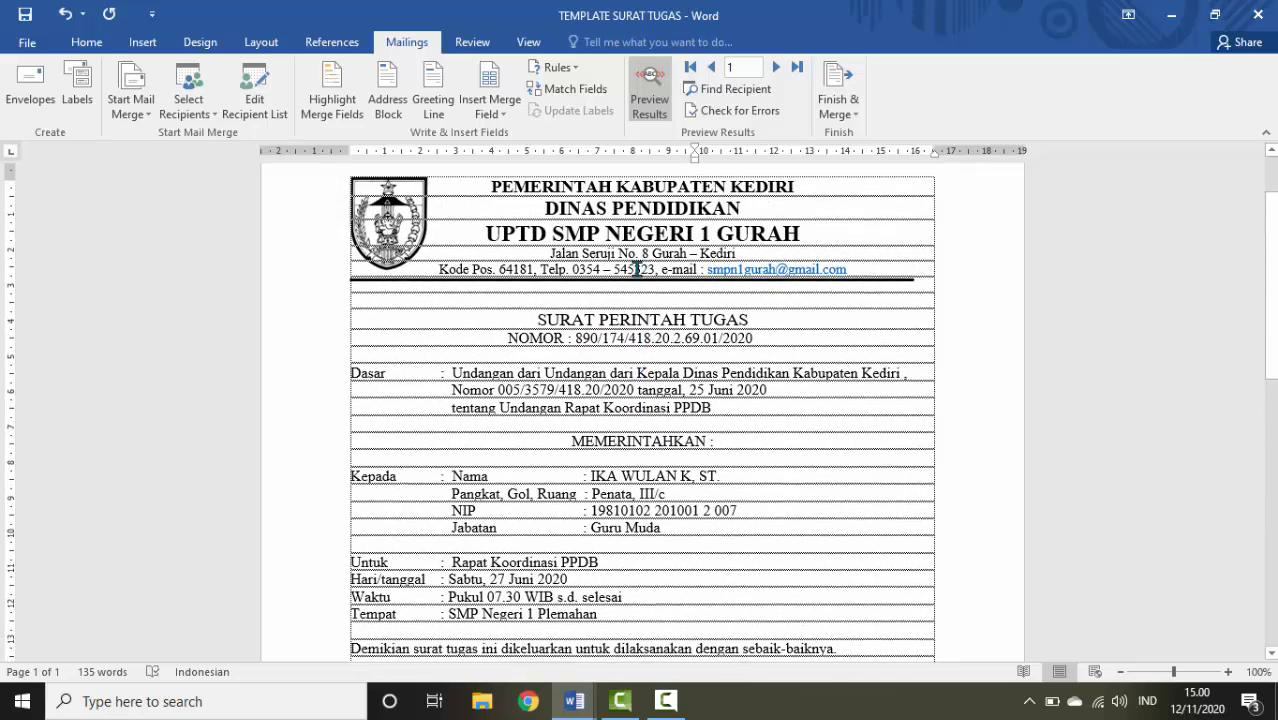